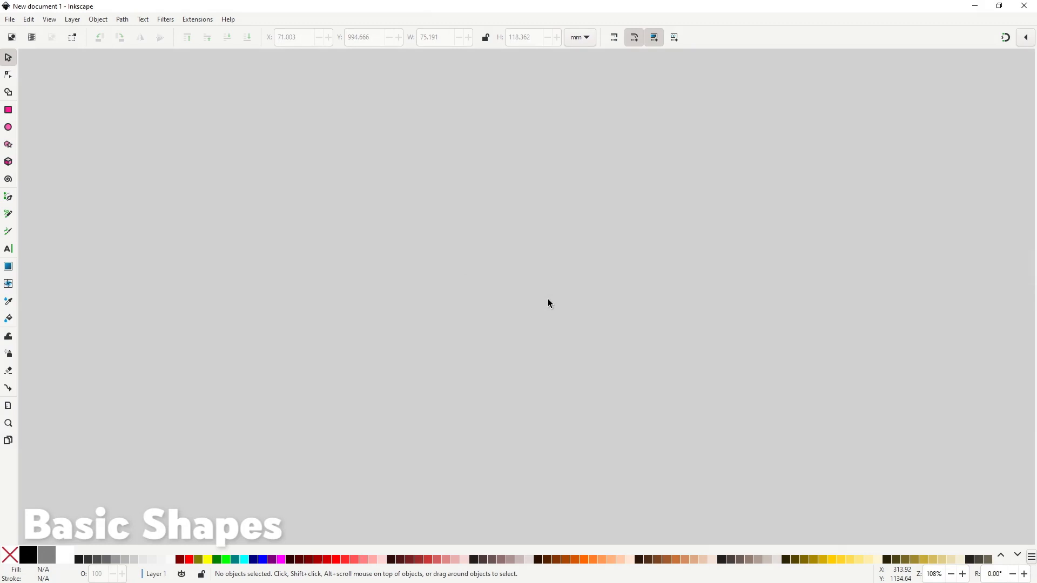
- Draw a closed six-sided outline with straight segments for the character's head using the Pen tool
{"action": "key", "text": "b"}
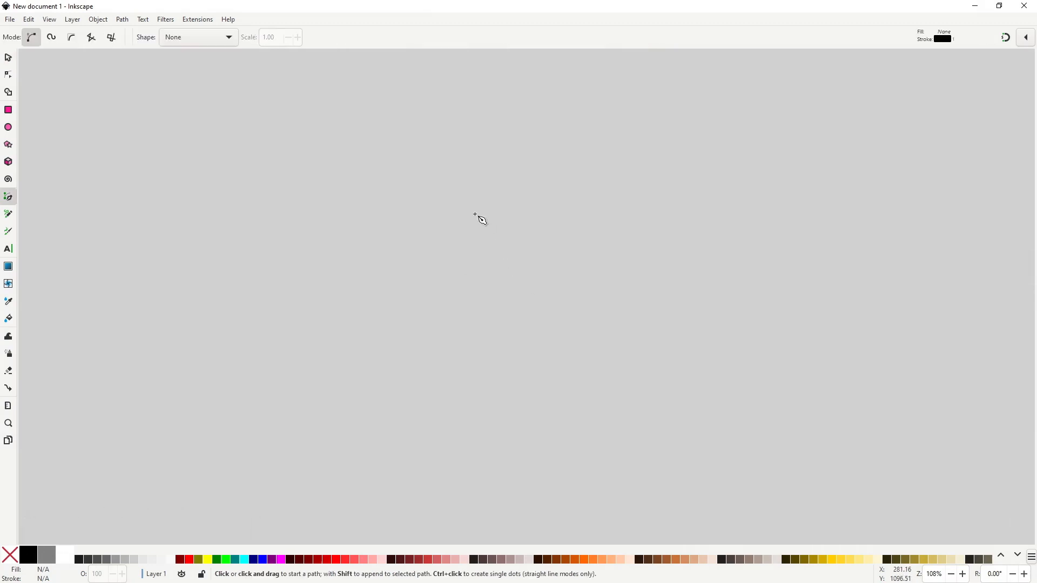
{"action": "left_click", "coordinate": [444, 196]}
{"action": "left_click", "coordinate": [444, 252]}
{"action": "left_click", "coordinate": [492, 278]}
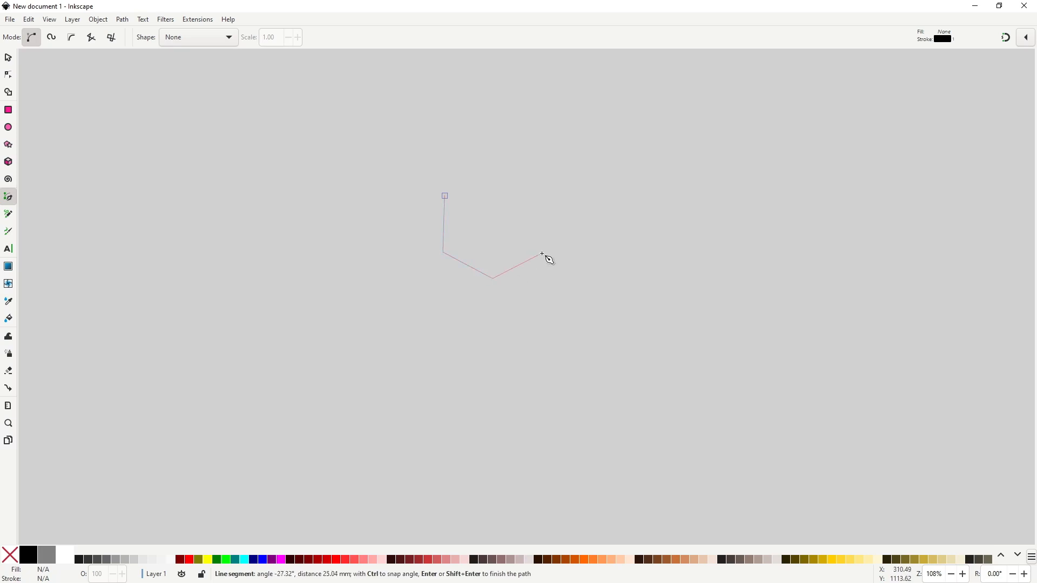
{"action": "left_click", "coordinate": [542, 253]}
{"action": "left_click", "coordinate": [529, 179]}
{"action": "left_click", "coordinate": [465, 182]}
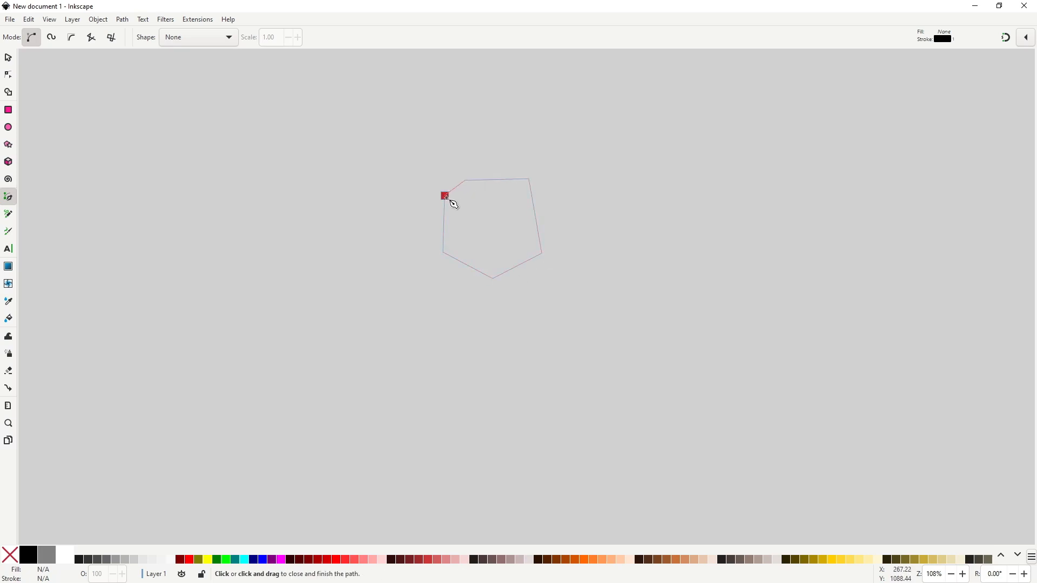
{"action": "left_click", "coordinate": [444, 196]}
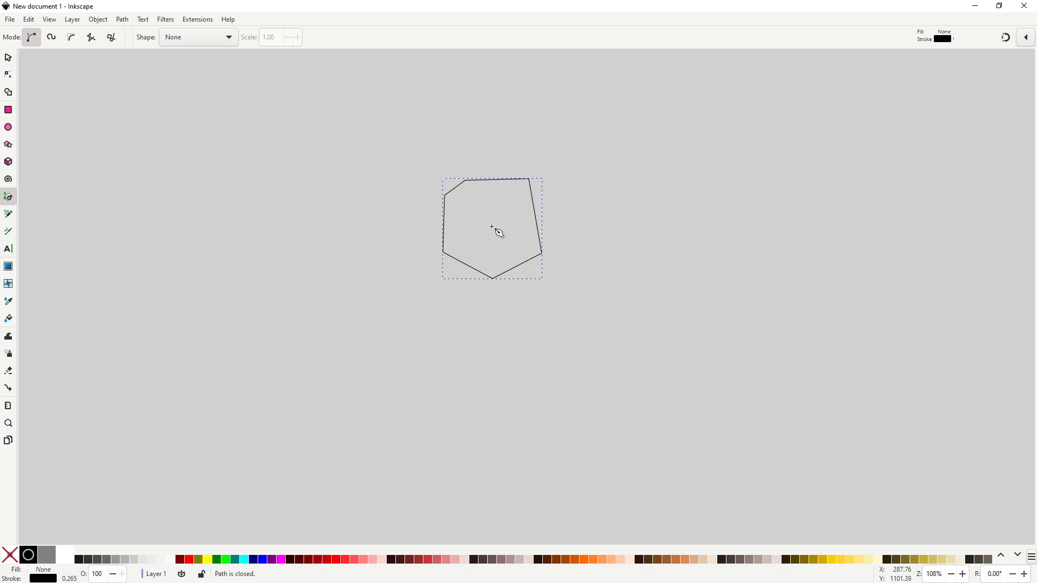
- Draw a closed angular hair shape over the head's upper and right side, and move its leftmost corner slightly outward
{"action": "left_click", "coordinate": [456, 184]}
{"action": "left_click", "coordinate": [503, 137]}
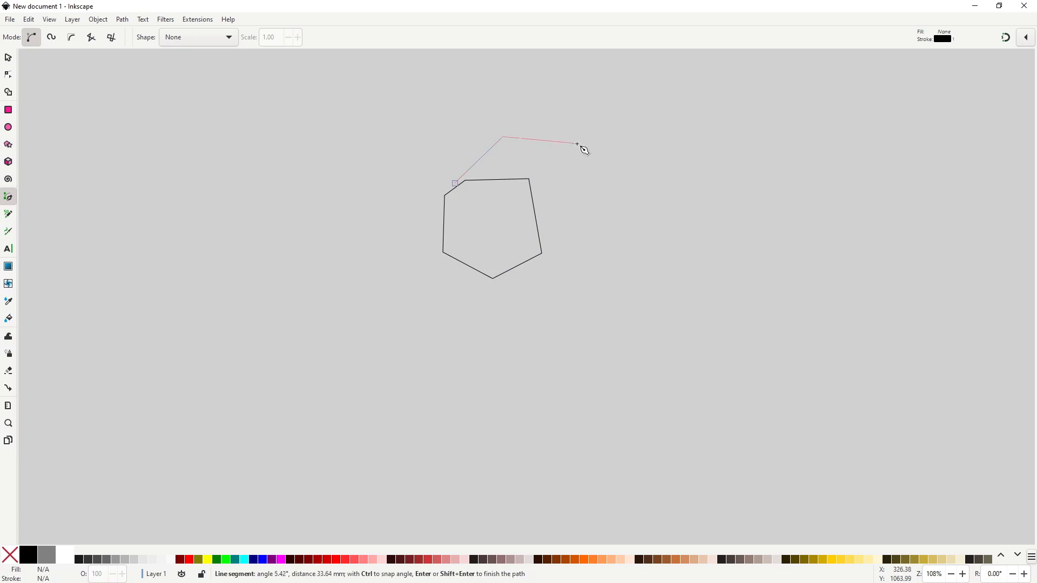
{"action": "left_click", "coordinate": [574, 143]}
{"action": "left_click", "coordinate": [582, 202]}
{"action": "left_click", "coordinate": [544, 176]}
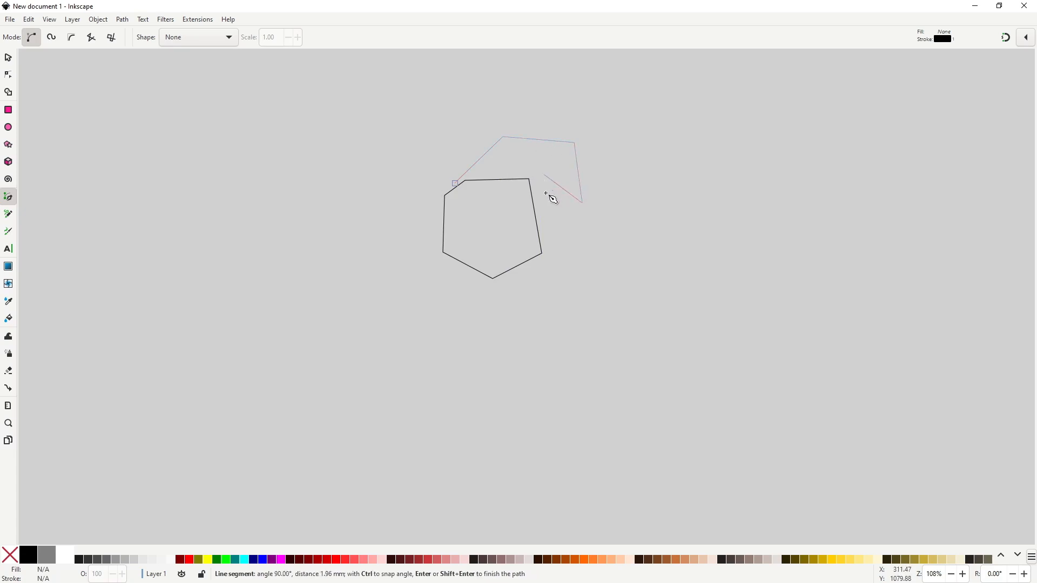
{"action": "left_click", "coordinate": [563, 282]}
{"action": "left_click", "coordinate": [522, 282]}
{"action": "left_click", "coordinate": [517, 192]}
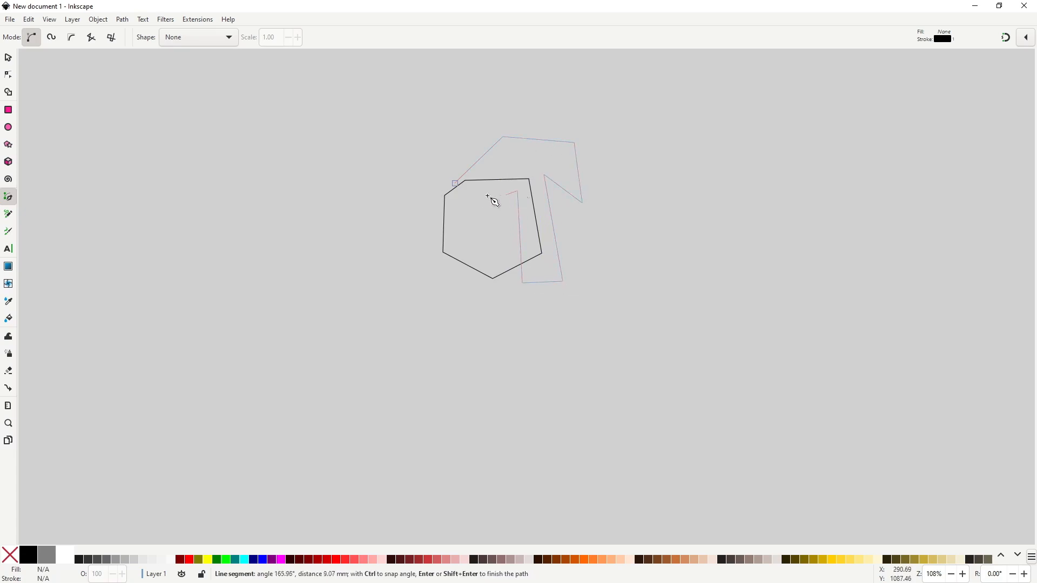
{"action": "left_click", "coordinate": [455, 183]}
{"action": "key", "text": "n"}
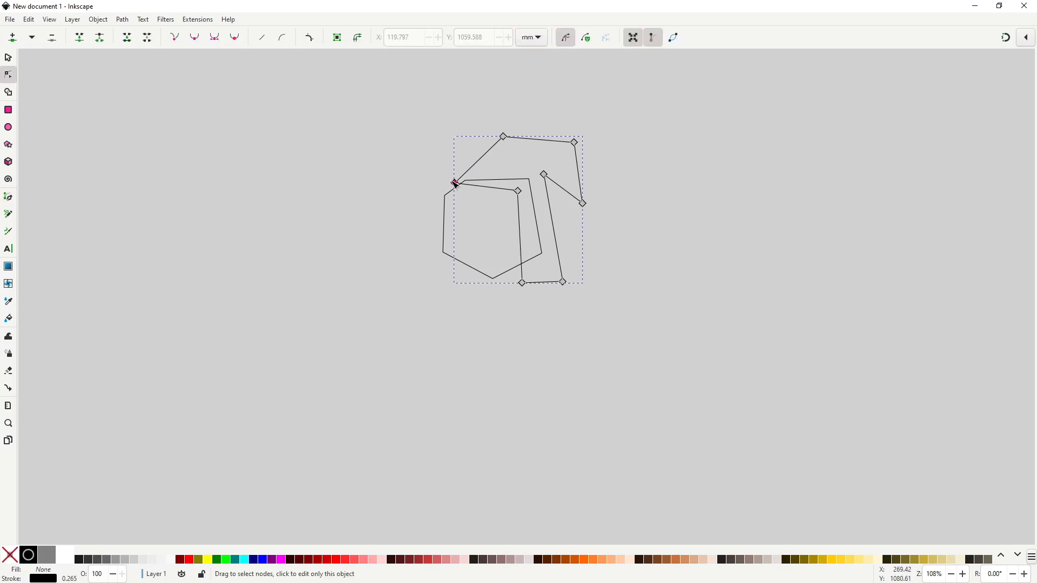
{"action": "left_click_drag", "start_coordinate": [455, 183], "coordinate": [447, 184]}
- Draw a closed four-sided body that widens downward from the chin, and move its upper-left corner slightly down
{"action": "key", "text": "b"}
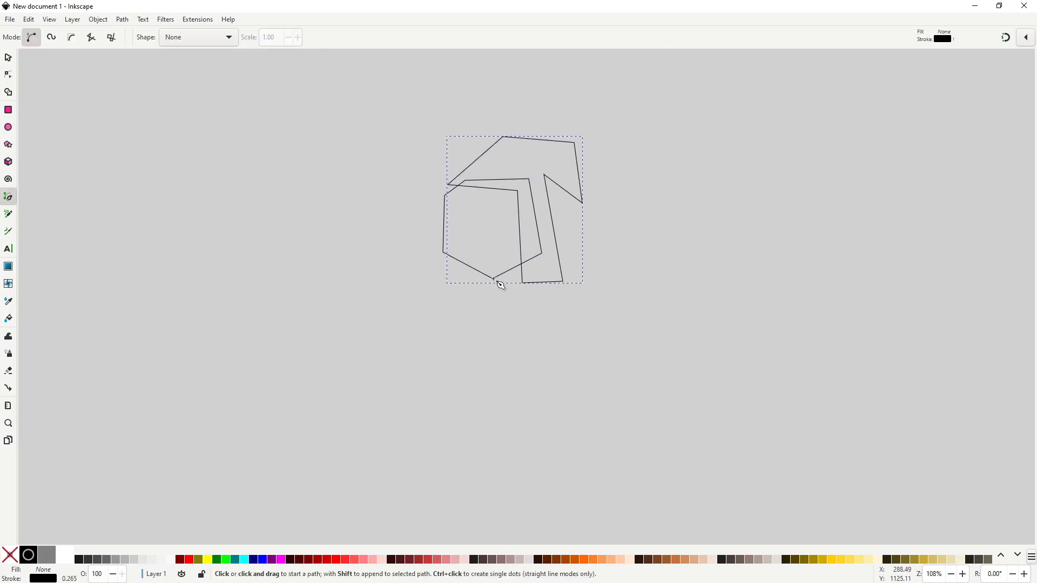
{"action": "left_click", "coordinate": [498, 266]}
{"action": "left_click", "coordinate": [514, 343]}
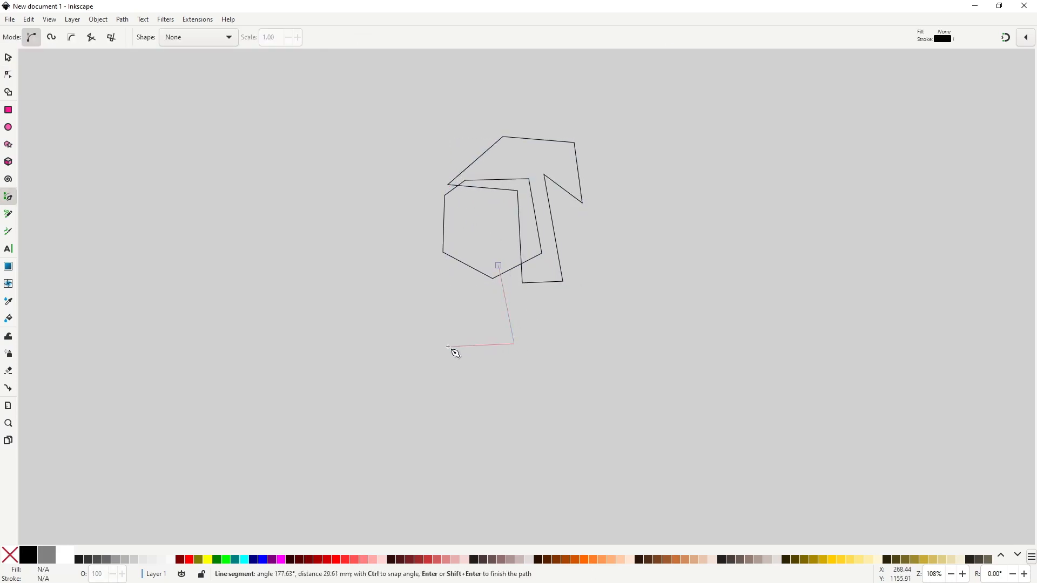
{"action": "left_click", "coordinate": [448, 347]}
{"action": "left_click", "coordinate": [474, 262]}
{"action": "left_click", "coordinate": [498, 266]}
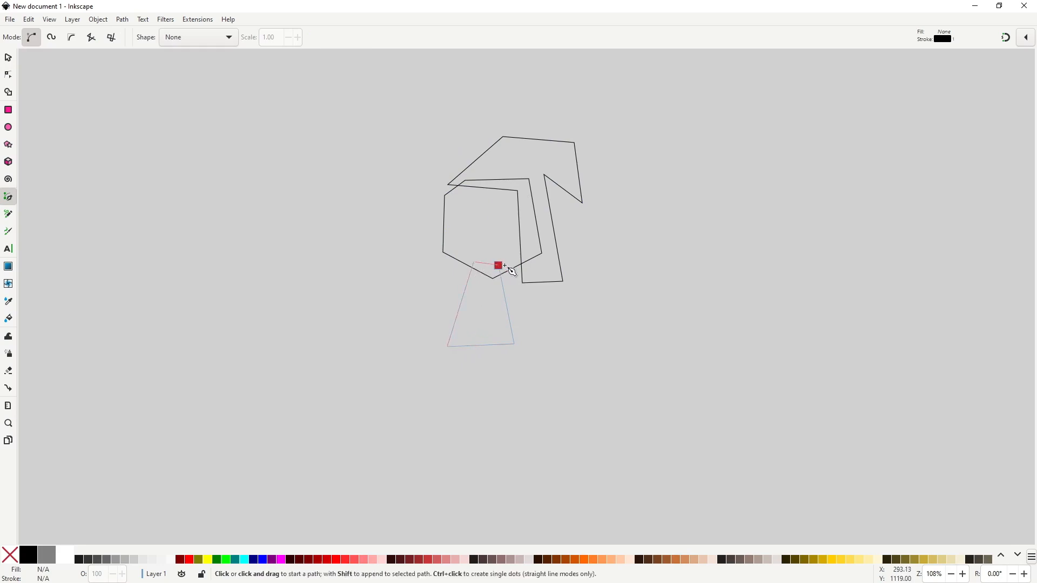
{"action": "key", "text": "n"}
{"action": "left_click_drag", "start_coordinate": [475, 263], "coordinate": [475, 267]}
- Draw a closed, bent leg with a pointed foot facing left below the right half of the body
{"action": "key", "text": "b"}
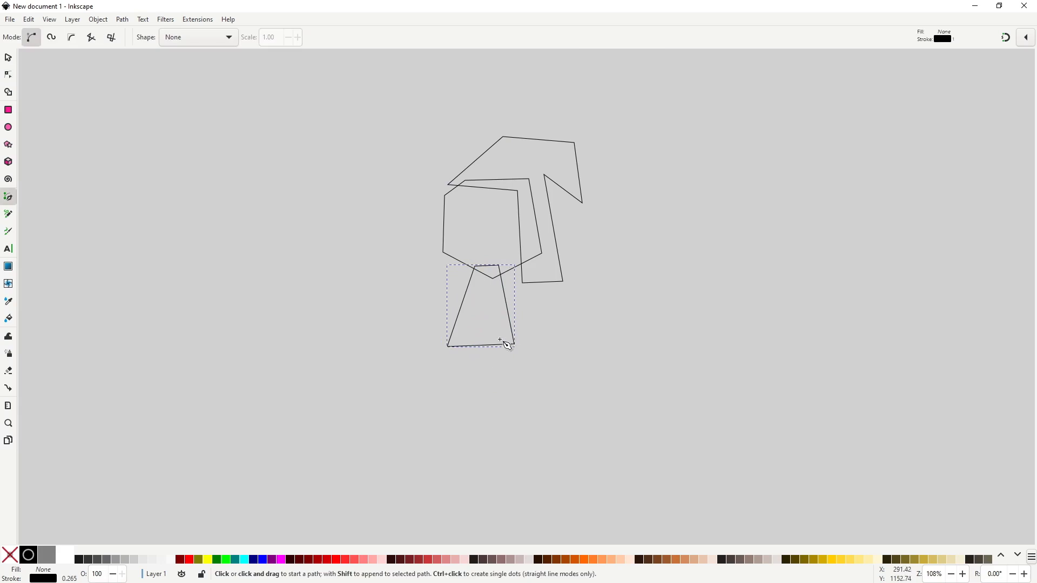
{"action": "left_click", "coordinate": [503, 339]}
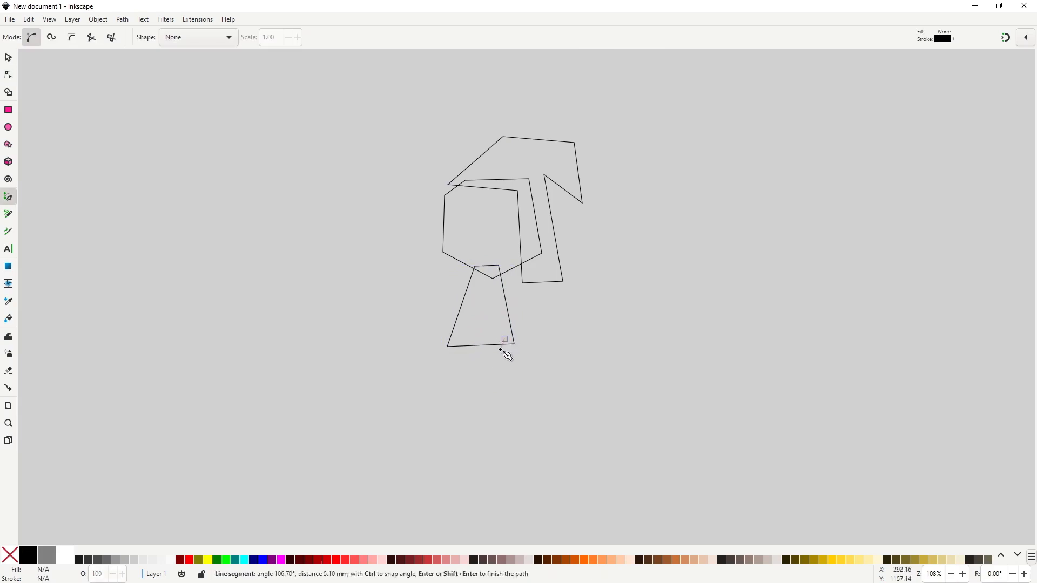
{"action": "left_click", "coordinate": [514, 395]}
{"action": "left_click", "coordinate": [471, 397]}
{"action": "left_click", "coordinate": [497, 384]}
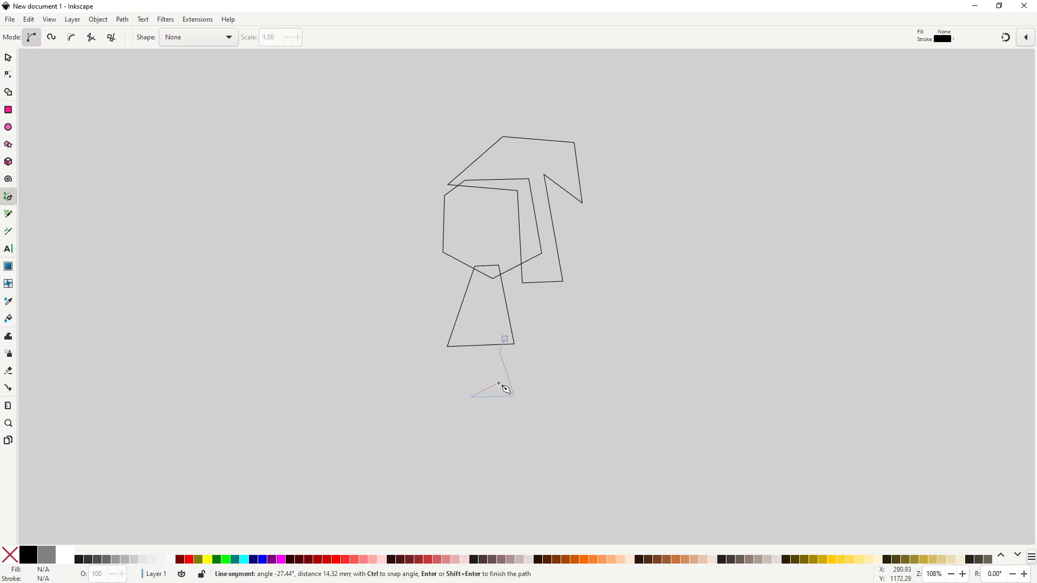
{"action": "left_click", "coordinate": [489, 353]}
{"action": "left_click", "coordinate": [497, 338]}
{"action": "left_click", "coordinate": [504, 339]}
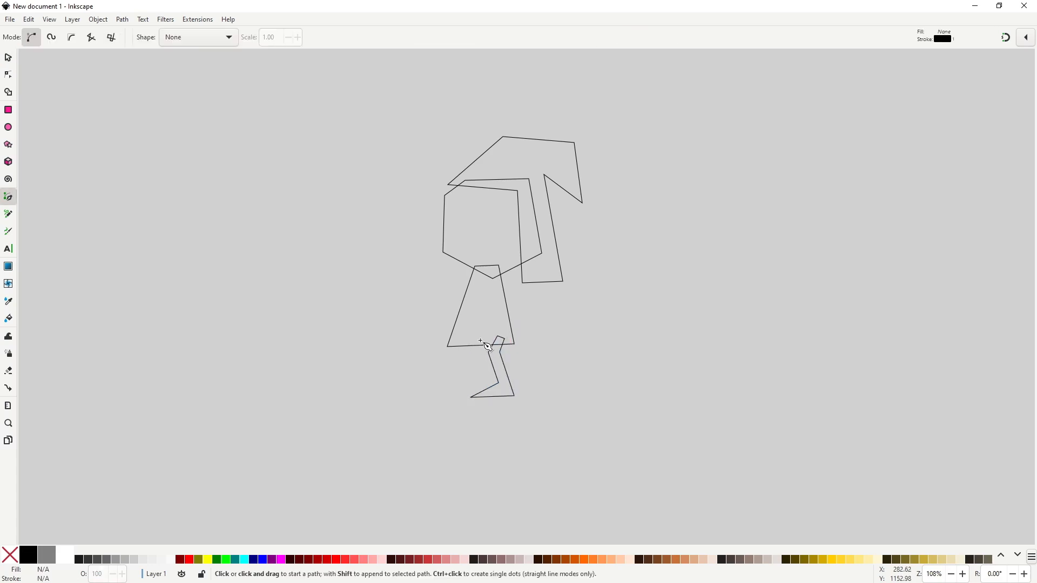
- Draw a second closed, bent leg with a left-pointing foot just left of the first leg
{"action": "left_click", "coordinate": [485, 339]}
{"action": "left_click", "coordinate": [477, 354]}
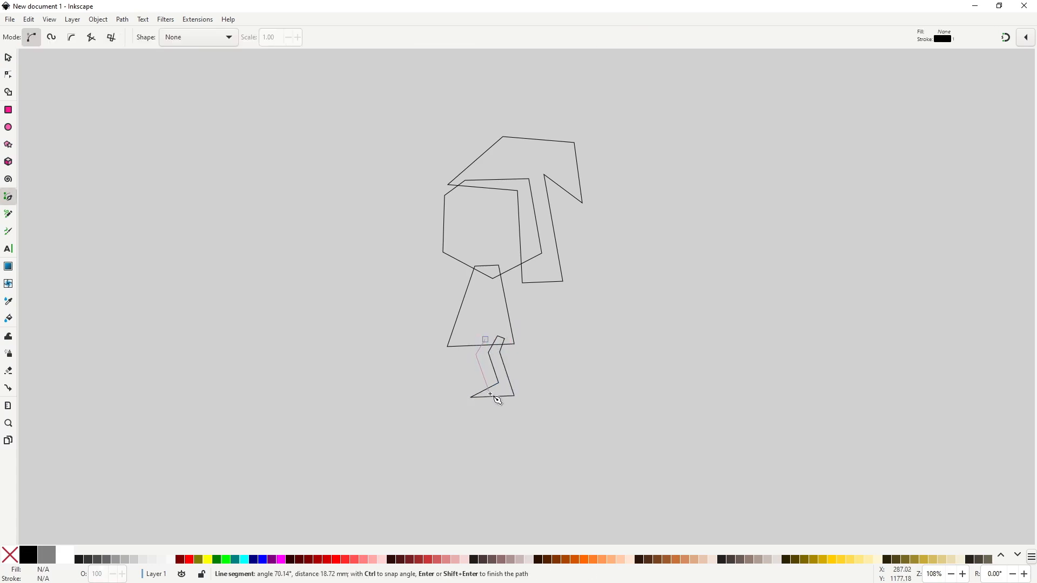
{"action": "left_click", "coordinate": [442, 396]}
{"action": "left_click", "coordinate": [475, 381]}
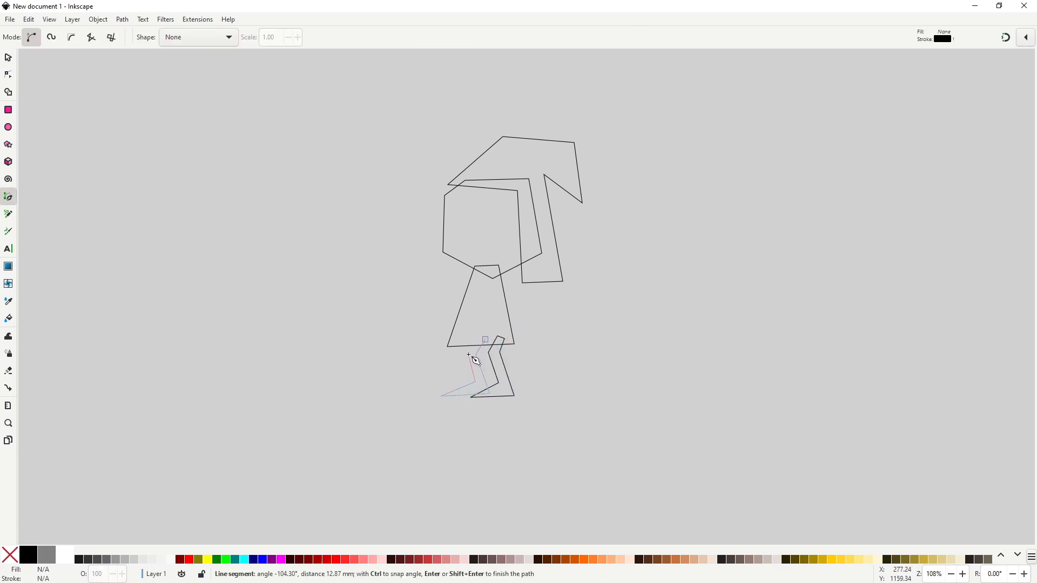
{"action": "left_click", "coordinate": [469, 355]}
{"action": "left_click", "coordinate": [477, 339]}
{"action": "left_click", "coordinate": [485, 340]}
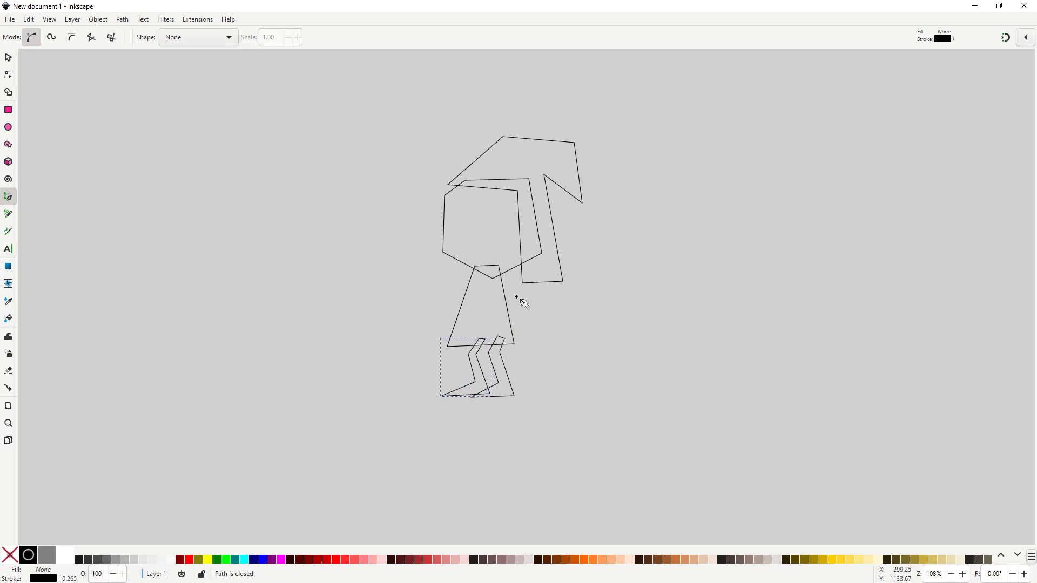
- Draw a long closed arm from the right shoulder with a hand at ground level, and adjust its shoulder corners
{"action": "left_click", "coordinate": [498, 275]}
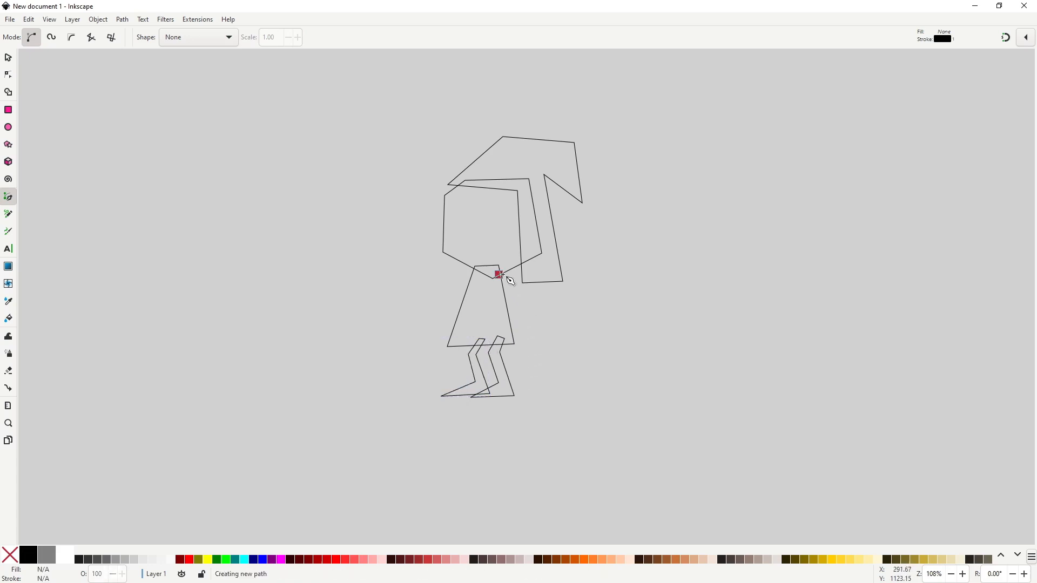
{"action": "left_click", "coordinate": [536, 382]}
{"action": "left_click", "coordinate": [569, 378]}
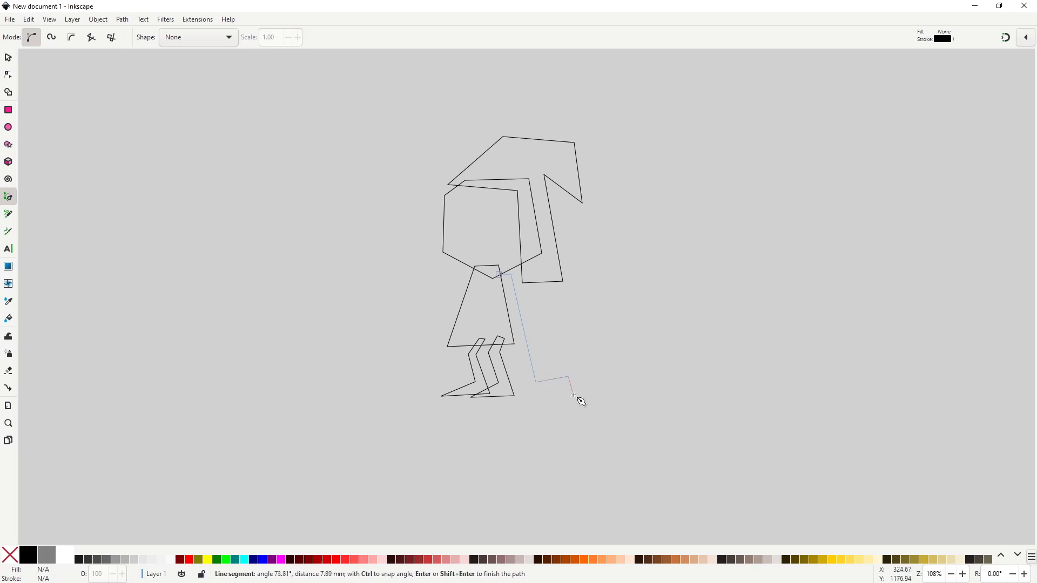
{"action": "left_click", "coordinate": [574, 398]}
{"action": "left_click", "coordinate": [527, 397]}
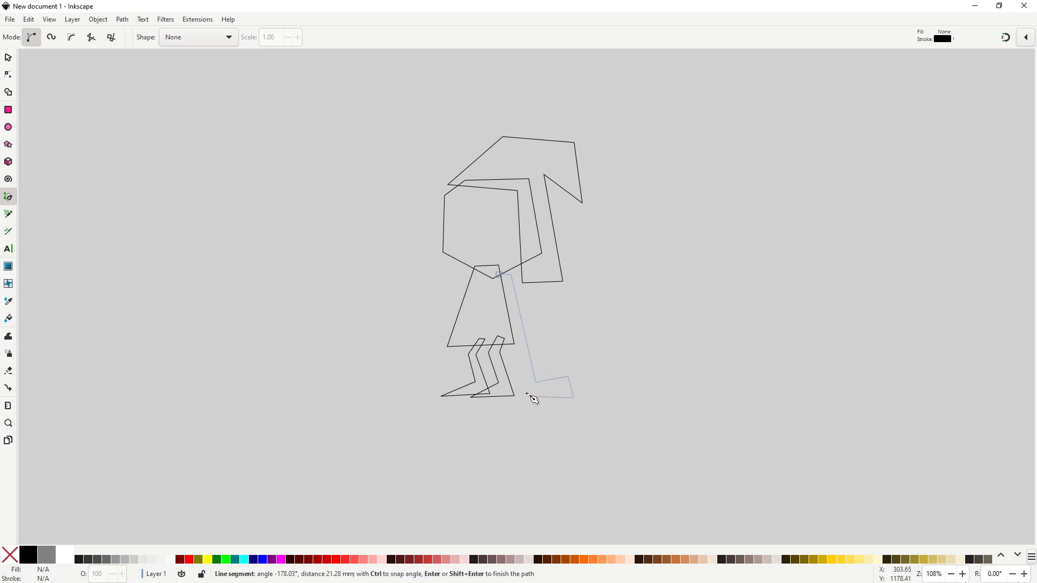
{"action": "left_click", "coordinate": [505, 282]}
{"action": "key", "text": "n"}
{"action": "mouse_move", "coordinate": [507, 276]}
{"action": "left_mouse_down"}
{"action": "mouse_move", "coordinate": [517, 281]}
{"action": "mouse_move", "coordinate": [508, 278]}
{"action": "left_mouse_up"}
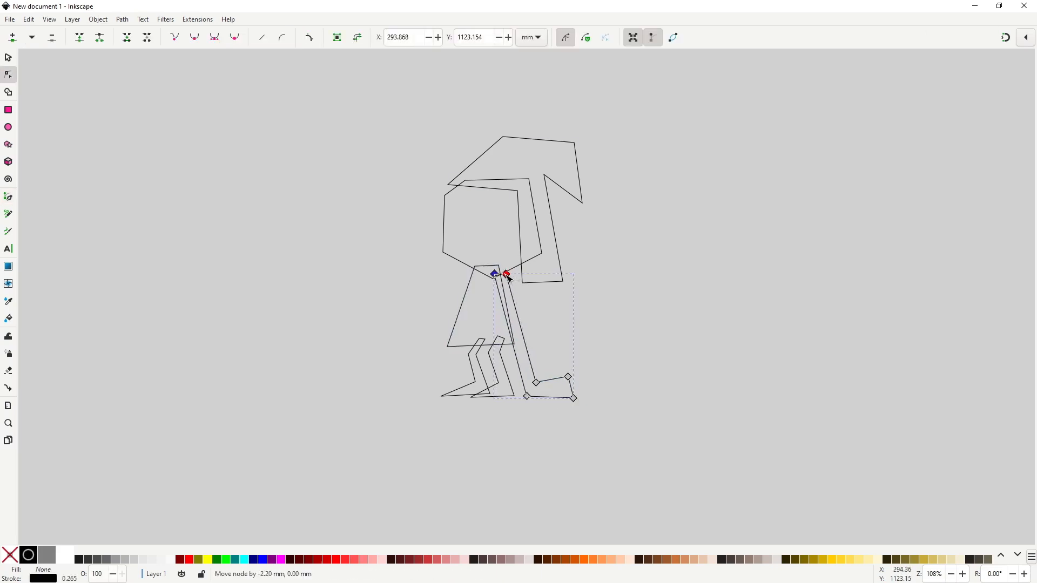
- Draw a closed arm about 25 by 56 mm on the body's left side, with its hand pointing left
{"action": "key", "text": "b"}
{"action": "left_click", "coordinate": [460, 274]}
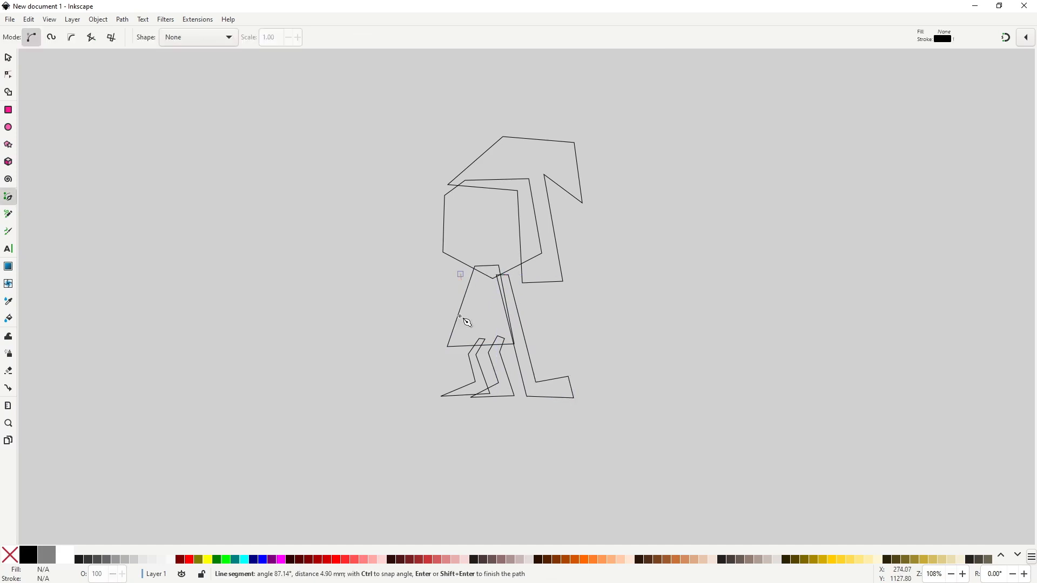
{"action": "left_click", "coordinate": [457, 381]}
{"action": "left_click", "coordinate": [421, 386]}
{"action": "left_click", "coordinate": [416, 395]}
{"action": "left_click", "coordinate": [468, 390]}
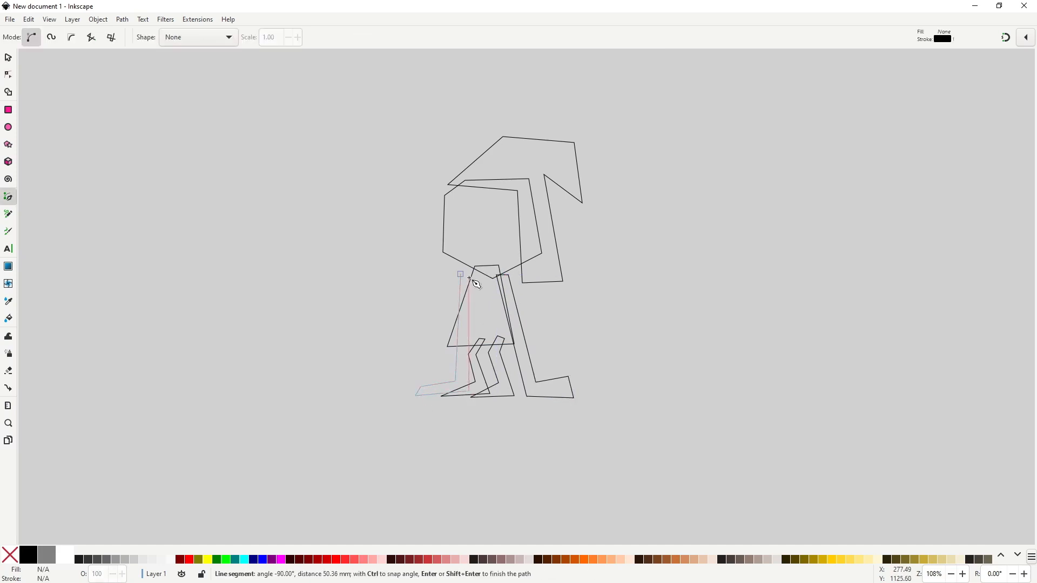
{"action": "left_click", "coordinate": [461, 275]}
- Select all seven character shapes and fill them with light gray
{"action": "key", "text": "s"}
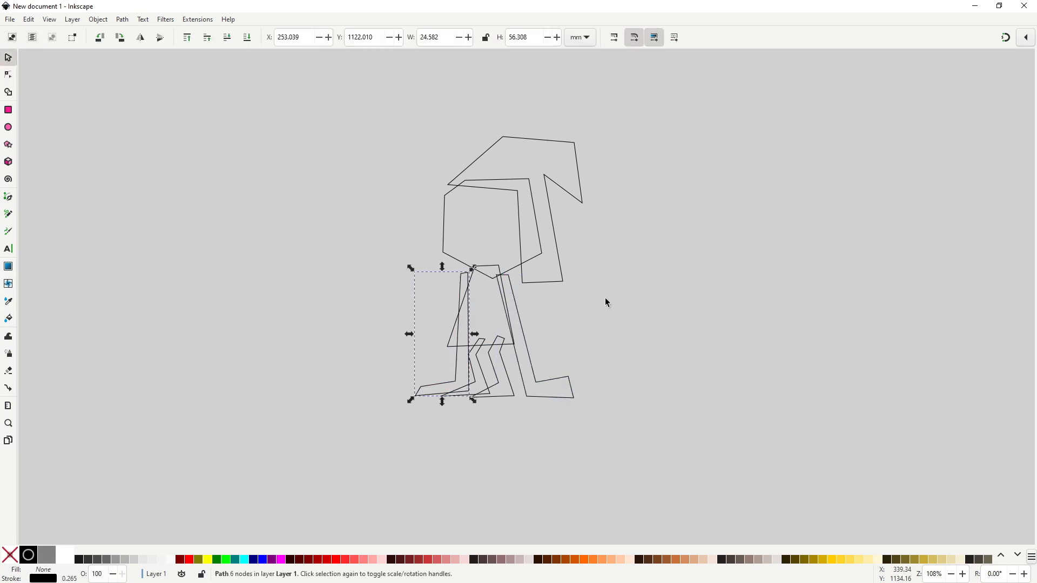
{"action": "left_click", "coordinate": [605, 298]}
{"action": "scroll", "coordinate": [588, 286], "scroll_direction": "up", "scroll_amount": 1}
{"action": "left_click_drag", "start_coordinate": [538, 281], "coordinate": [600, 303]}
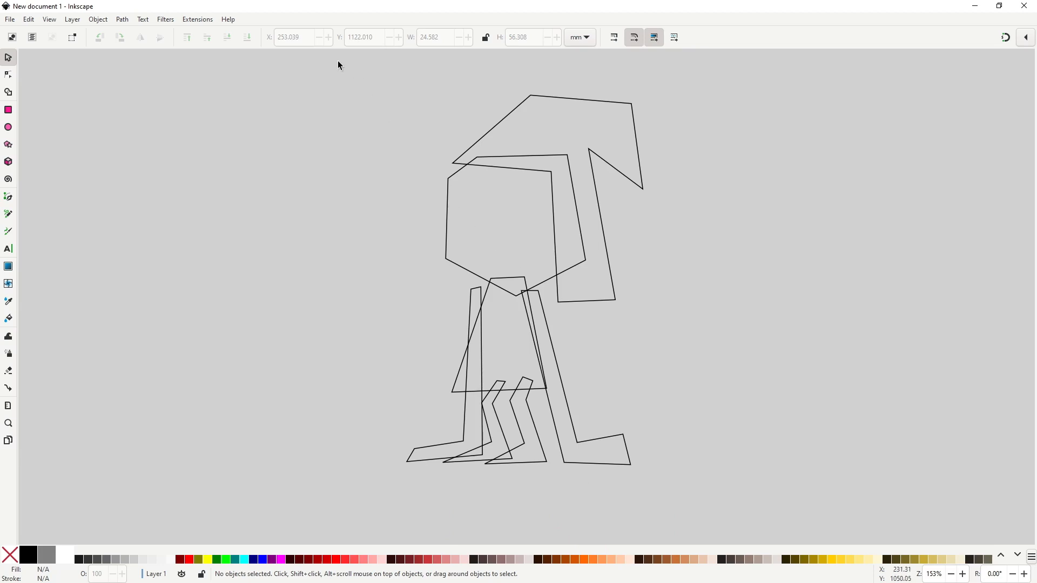
{"action": "left_click_drag", "start_coordinate": [338, 60], "coordinate": [713, 489]}
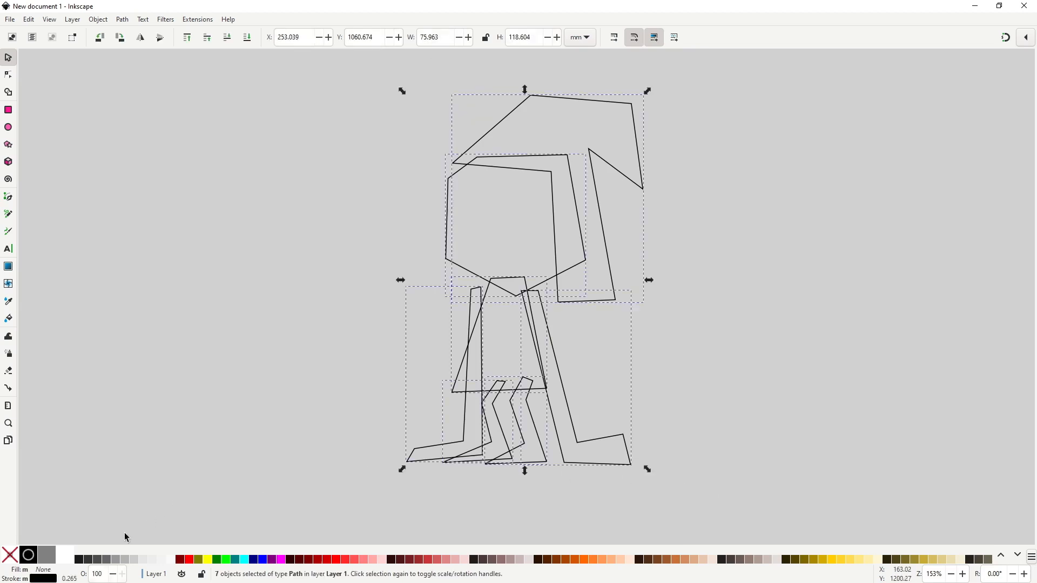
{"action": "left_click", "coordinate": [145, 563]}
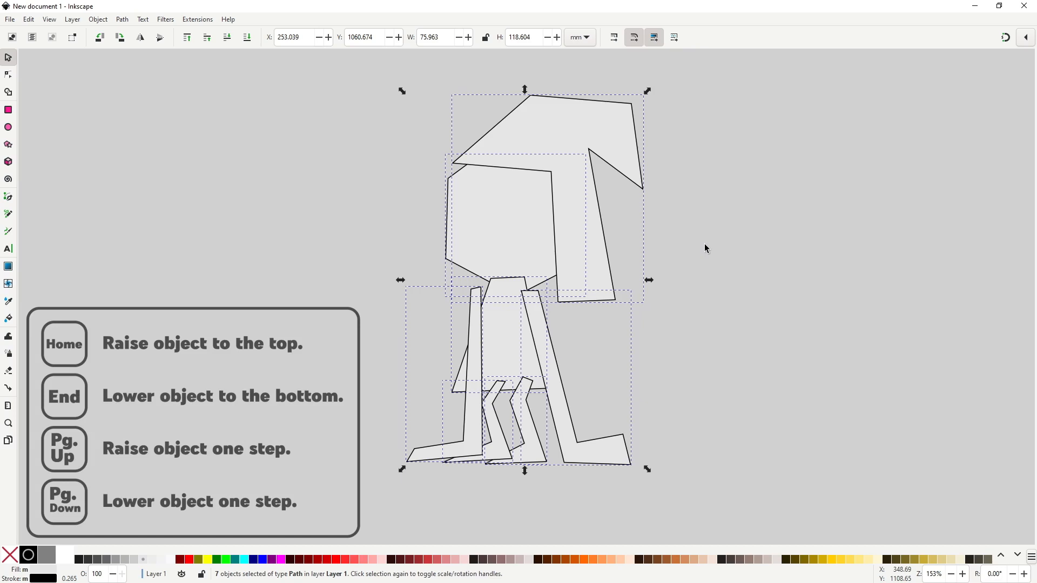
- Round the head's lower-left corner into a smooth jaw curve by pulling out its node handles
{"action": "double_click", "coordinate": [479, 234]}
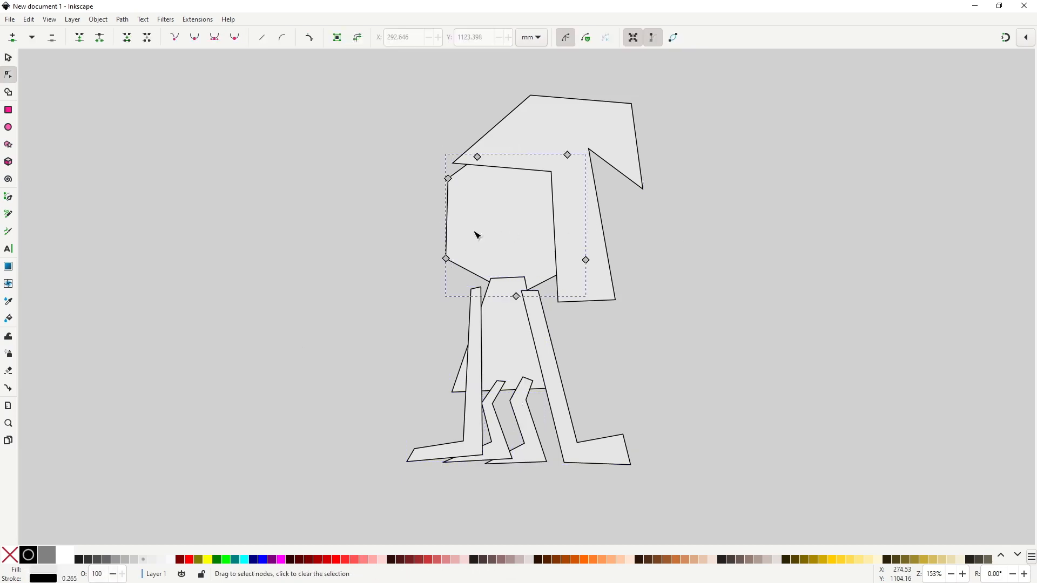
{"action": "left_click", "coordinate": [446, 259]}
{"action": "left_click_drag", "start_coordinate": [447, 259], "coordinate": [467, 280]}
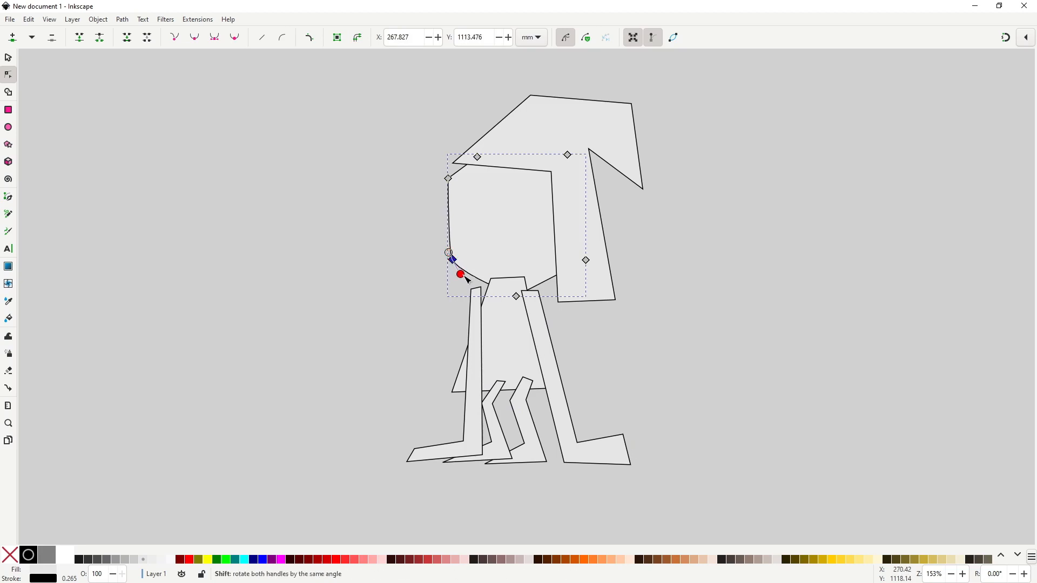
- Lower the body behind the head, and lower both arms behind the body
{"action": "key", "text": "s"}
{"action": "left_click", "coordinate": [507, 331]}
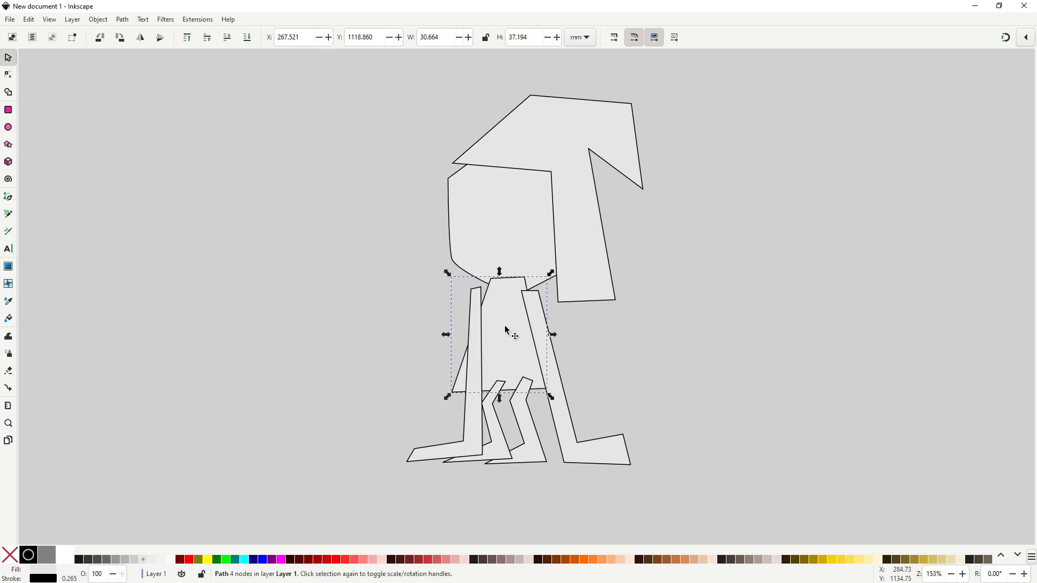
{"action": "key", "text": "Page_Down"}
{"action": "left_click", "coordinate": [531, 312]}
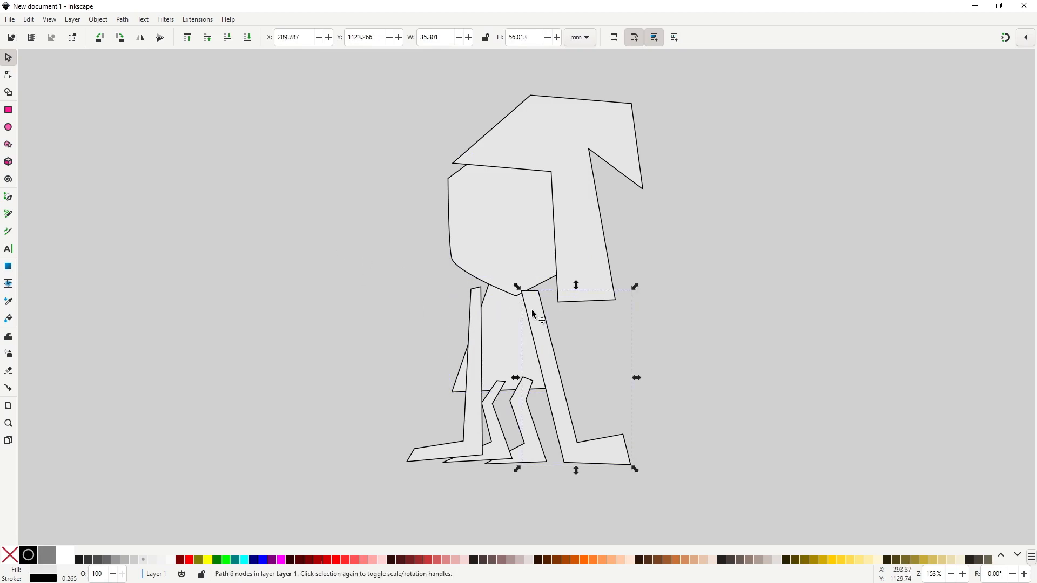
{"action": "left_click", "coordinate": [474, 303]}
{"action": "key", "text": "Page_Down"}
- Send both legs to the bottom of the stacking order, behind the body and arms
{"action": "left_click", "coordinate": [491, 415]}
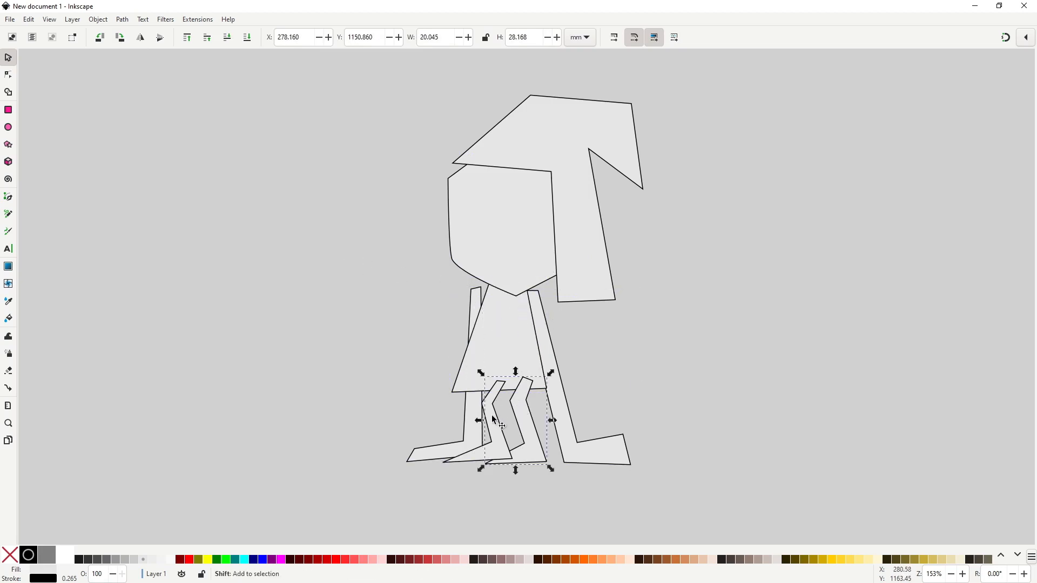
{"action": "key", "text": "End"}
{"action": "left_click", "coordinate": [493, 415]}
{"action": "key", "text": "End"}
{"action": "left_click", "coordinate": [602, 363]}
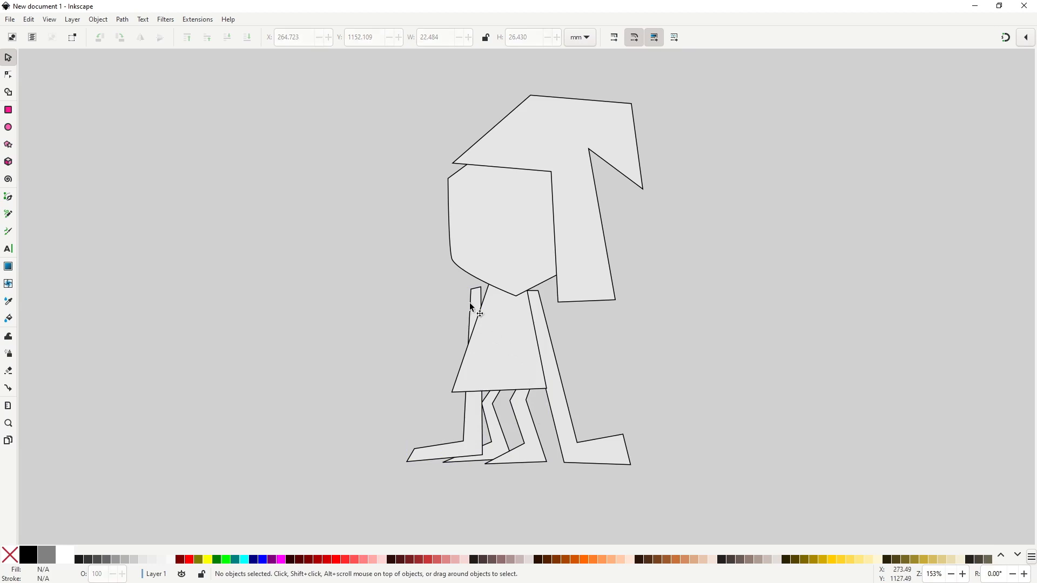
- Round the head's upper-left corner and chin with node handles, and move its back corner slightly inward
{"action": "left_click", "coordinate": [464, 192]}
{"action": "key", "text": "n"}
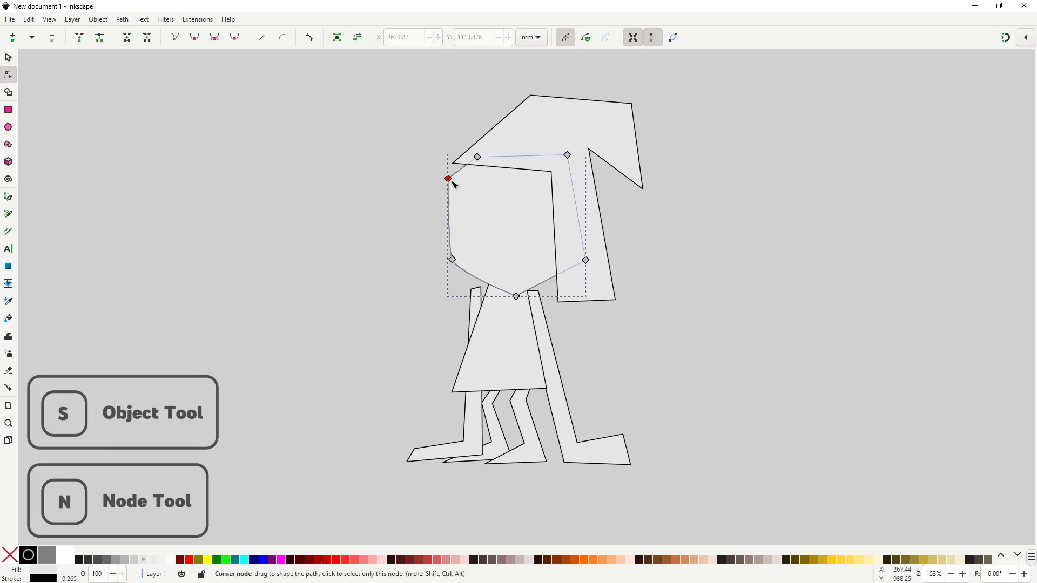
{"action": "left_click_drag", "start_coordinate": [453, 184], "coordinate": [457, 179]}
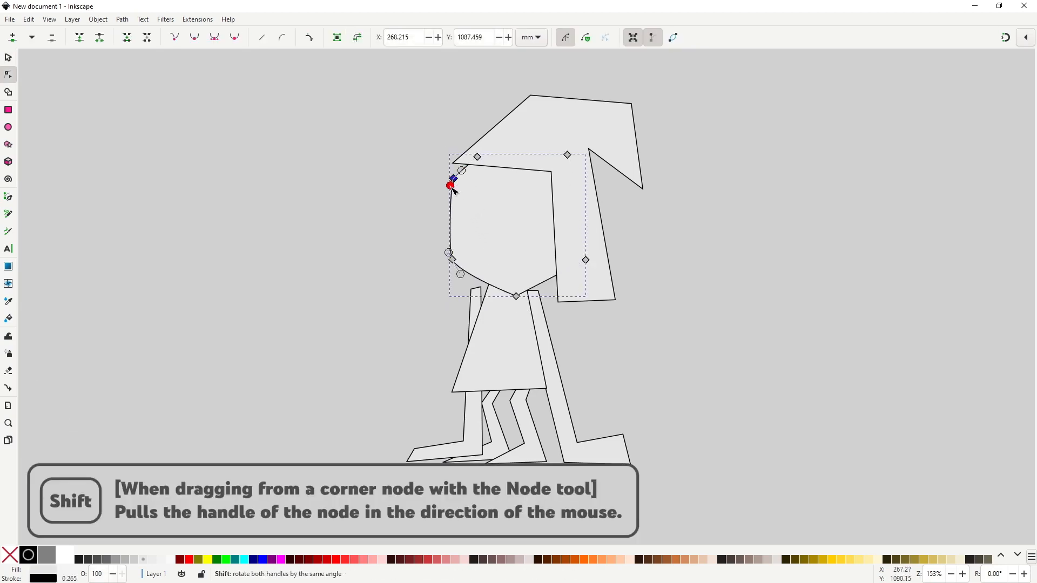
{"action": "left_click_drag", "start_coordinate": [517, 298], "coordinate": [556, 293]}
{"action": "left_click_drag", "start_coordinate": [586, 260], "coordinate": [580, 261]}
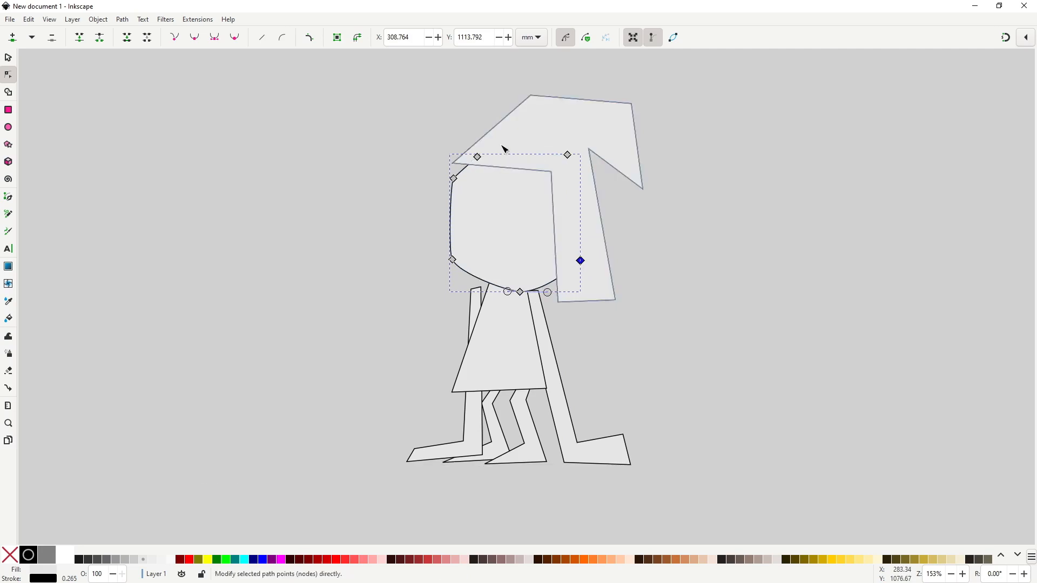
- Shift the hair's front tip inward and curve its crown, upper-back corner and rear point into a smooth outer outline
{"action": "left_click", "coordinate": [471, 157]}
{"action": "left_click_drag", "start_coordinate": [454, 165], "coordinate": [463, 166]}
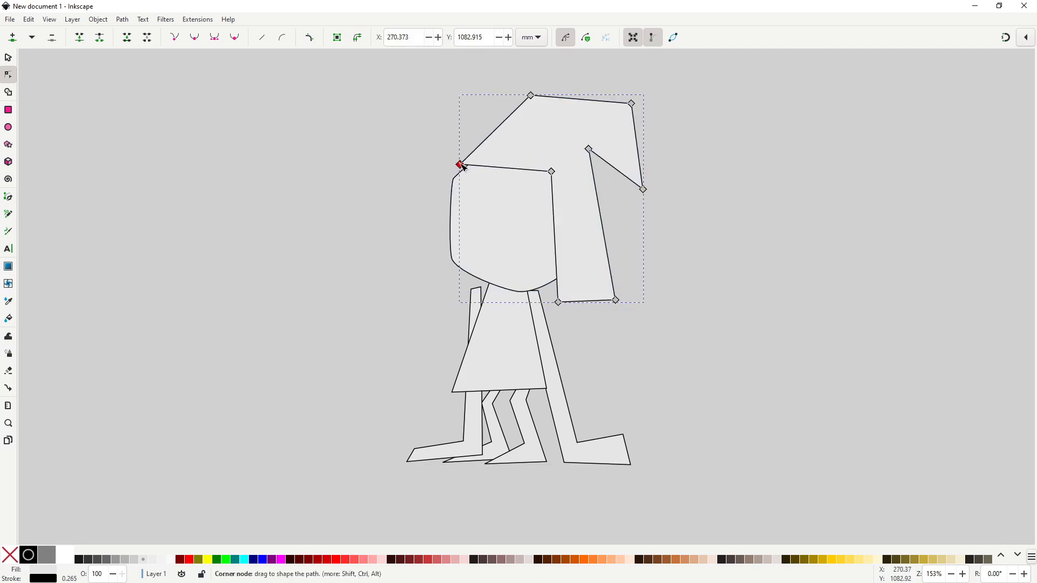
{"action": "left_click", "coordinate": [531, 96]}
{"action": "left_click_drag", "start_coordinate": [531, 97], "coordinate": [560, 99]}
{"action": "left_click_drag", "start_coordinate": [632, 104], "coordinate": [646, 127]}
{"action": "left_click_drag", "start_coordinate": [644, 191], "coordinate": [648, 179]}
{"action": "left_click_drag", "start_coordinate": [629, 111], "coordinate": [619, 110]}
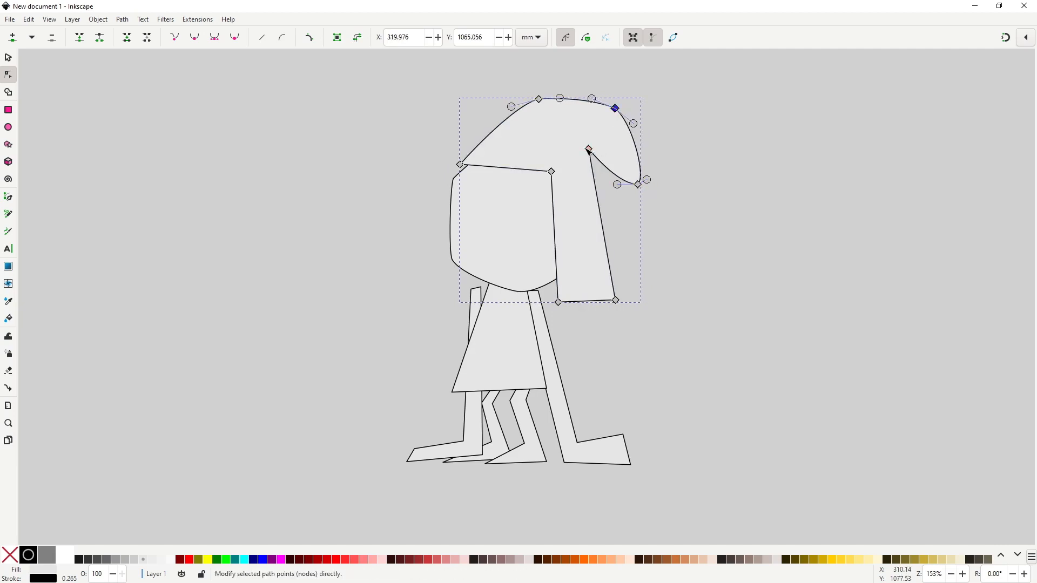
- Round the hair's inner notch and hanging end, and bend its face-side edge into an S-curve that meets the jaw
{"action": "mouse_move", "coordinate": [589, 149]}
{"action": "left_mouse_down"}
{"action": "mouse_move", "coordinate": [604, 148]}
{"action": "mouse_move", "coordinate": [578, 155]}
{"action": "left_mouse_up"}
{"action": "left_click_drag", "start_coordinate": [615, 300], "coordinate": [623, 289], "text": "shift"}
{"action": "left_click_drag", "start_coordinate": [615, 299], "coordinate": [594, 319], "text": "shift"}
{"action": "left_click_drag", "start_coordinate": [615, 300], "coordinate": [554, 287]}
{"action": "left_click_drag", "start_coordinate": [554, 287], "coordinate": [545, 271], "text": "shift"}
{"action": "left_click_drag", "start_coordinate": [551, 172], "coordinate": [585, 183], "text": "shift"}
{"action": "left_click_drag", "start_coordinate": [554, 287], "coordinate": [549, 281]}
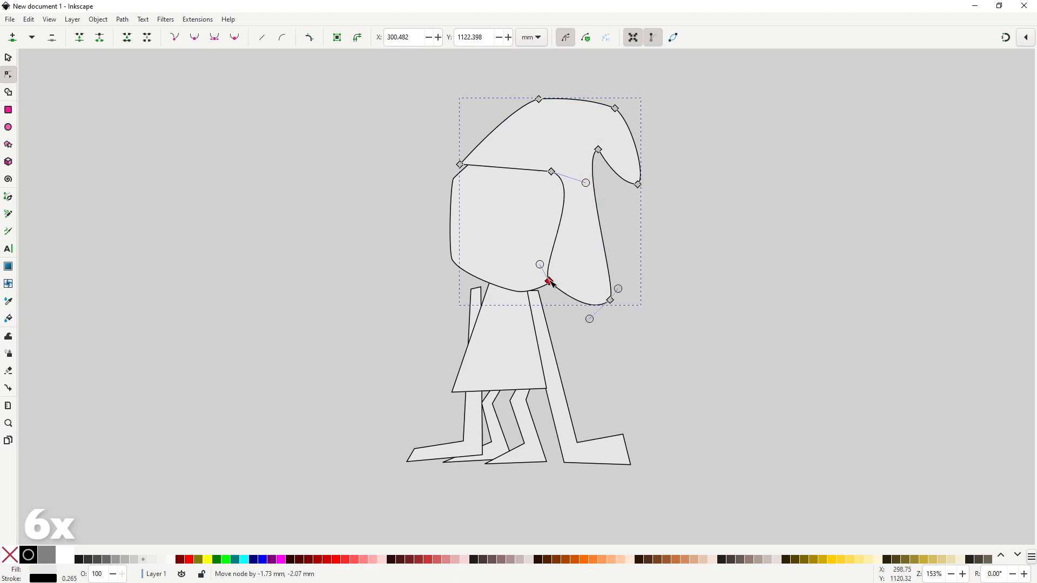
- Bend the body's two sides and hem into curves, and adjust its lower corners to form a rounded dress
{"action": "left_click", "coordinate": [479, 333]}
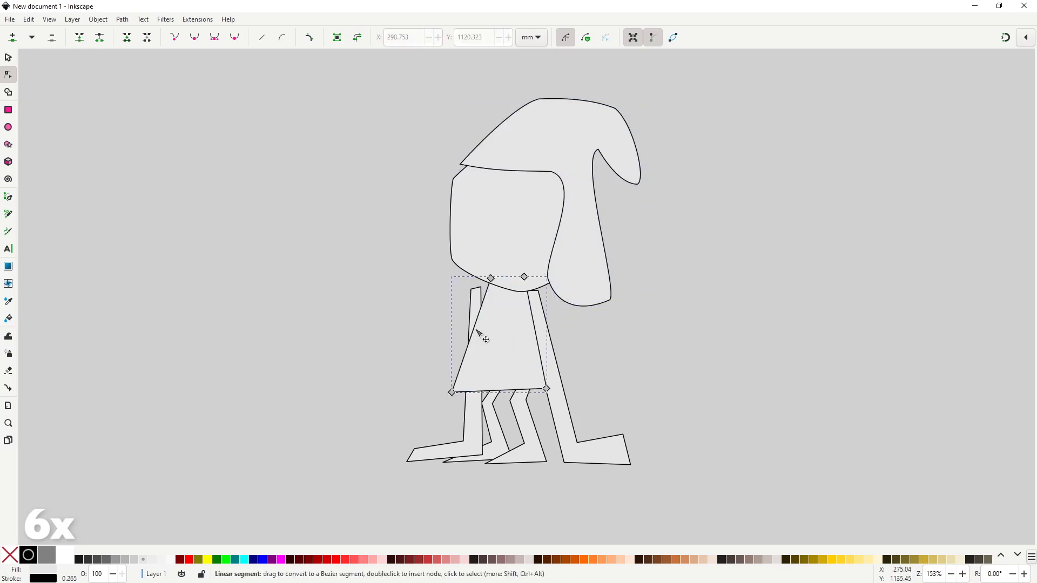
{"action": "left_click_drag", "start_coordinate": [475, 329], "coordinate": [465, 325]}
{"action": "left_click_drag", "start_coordinate": [539, 352], "coordinate": [530, 351]}
{"action": "left_click_drag", "start_coordinate": [501, 390], "coordinate": [499, 397]}
{"action": "left_click_drag", "start_coordinate": [452, 392], "coordinate": [444, 389]}
{"action": "left_click_drag", "start_coordinate": [546, 388], "coordinate": [545, 384]}
{"action": "left_click_drag", "start_coordinate": [450, 347], "coordinate": [448, 349]}
{"action": "left_click_drag", "start_coordinate": [518, 348], "coordinate": [516, 334]}
- Smooth the right leg's knee and curve the heel and sole of its foot
{"action": "left_click", "coordinate": [513, 403]}
{"action": "left_click_drag", "start_coordinate": [546, 462], "coordinate": [542, 461]}
{"action": "left_click_drag", "start_coordinate": [543, 461], "coordinate": [530, 465]}
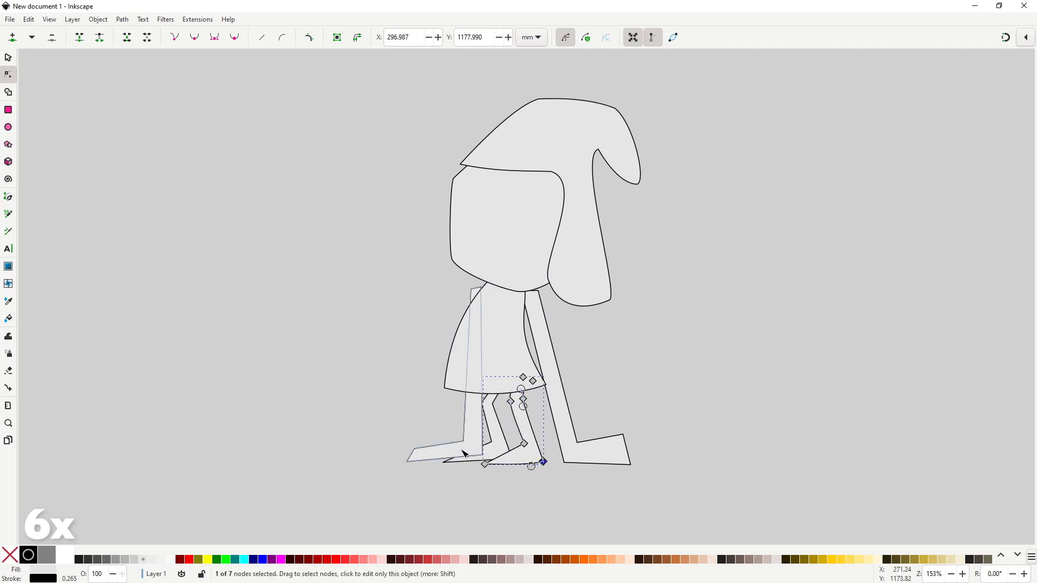
- Smooth the left leg's knee with node handles and raise the leg in front of the left arm
{"action": "left_click", "coordinate": [500, 448]}
{"action": "scroll", "coordinate": [500, 448], "scroll_direction": "up", "scroll_amount": 3}
{"action": "left_click_drag", "start_coordinate": [479, 321], "coordinate": [479, 337]}
{"action": "left_click_drag", "start_coordinate": [479, 320], "coordinate": [448, 333]}
{"action": "left_click_drag", "start_coordinate": [447, 320], "coordinate": [448, 306]}
{"action": "key", "text": "s"}
{"action": "key", "text": "Page_Up"}
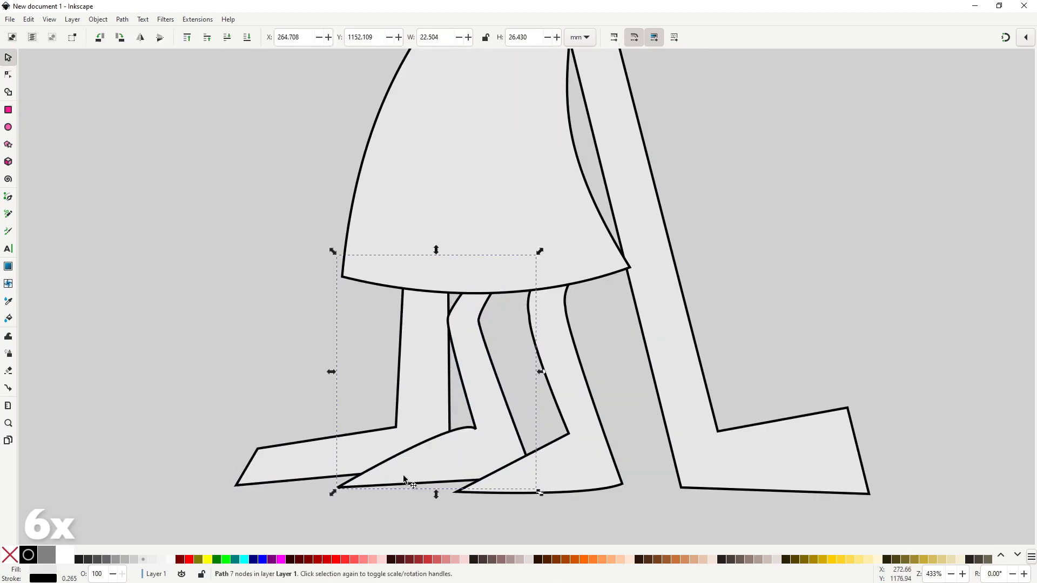
- Bow the tops of both feet upward and refine the curve of the left leg's knee
{"action": "key", "text": "n"}
{"action": "left_click_drag", "start_coordinate": [405, 459], "coordinate": [396, 445]}
{"action": "left_click", "coordinate": [486, 485]}
{"action": "left_click_drag", "start_coordinate": [503, 468], "coordinate": [493, 460]}
{"action": "left_click", "coordinate": [386, 465]}
{"action": "mouse_move", "coordinate": [447, 319]}
{"action": "left_mouse_down"}
{"action": "mouse_move", "coordinate": [449, 311]}
{"action": "mouse_move", "coordinate": [447, 322]}
{"action": "left_mouse_up"}
{"action": "left_click_drag", "start_coordinate": [478, 320], "coordinate": [560, 314]}
{"action": "left_click", "coordinate": [541, 309]}
- Round the top of the left arm's shoulder by moving its node and pulling out handles
{"action": "scroll", "coordinate": [537, 414], "scroll_direction": "down", "scroll_amount": 3}
{"action": "scroll", "coordinate": [514, 298], "scroll_direction": "up", "scroll_amount": 2}
{"action": "left_click", "coordinate": [480, 238]}
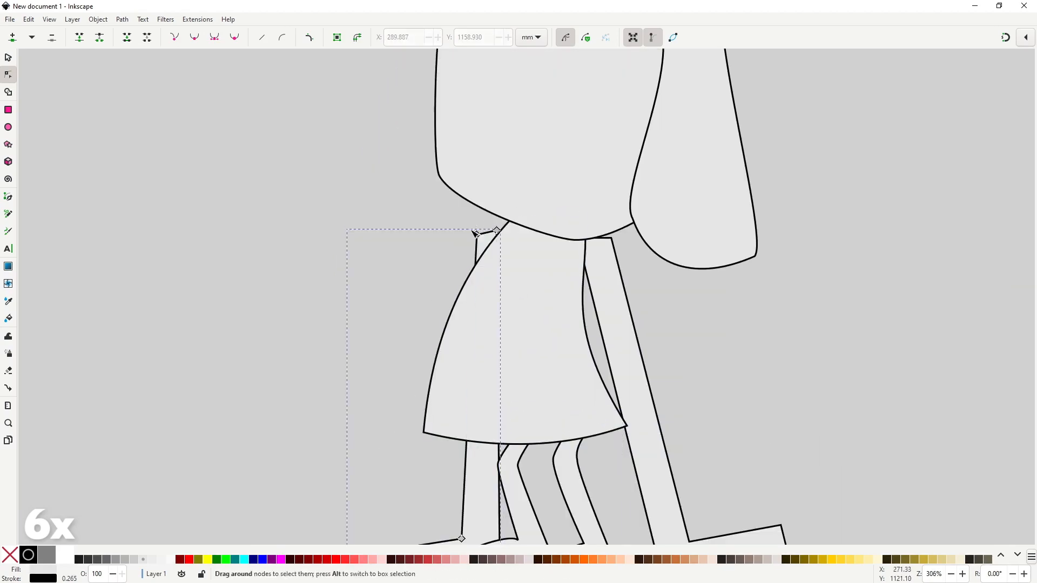
{"action": "left_click_drag", "start_coordinate": [476, 235], "coordinate": [480, 234]}
{"action": "left_click_drag", "start_coordinate": [490, 232], "coordinate": [467, 235]}
{"action": "scroll", "coordinate": [502, 237], "scroll_direction": "up", "scroll_amount": 2}
{"action": "left_click_drag", "start_coordinate": [469, 383], "coordinate": [493, 209]}
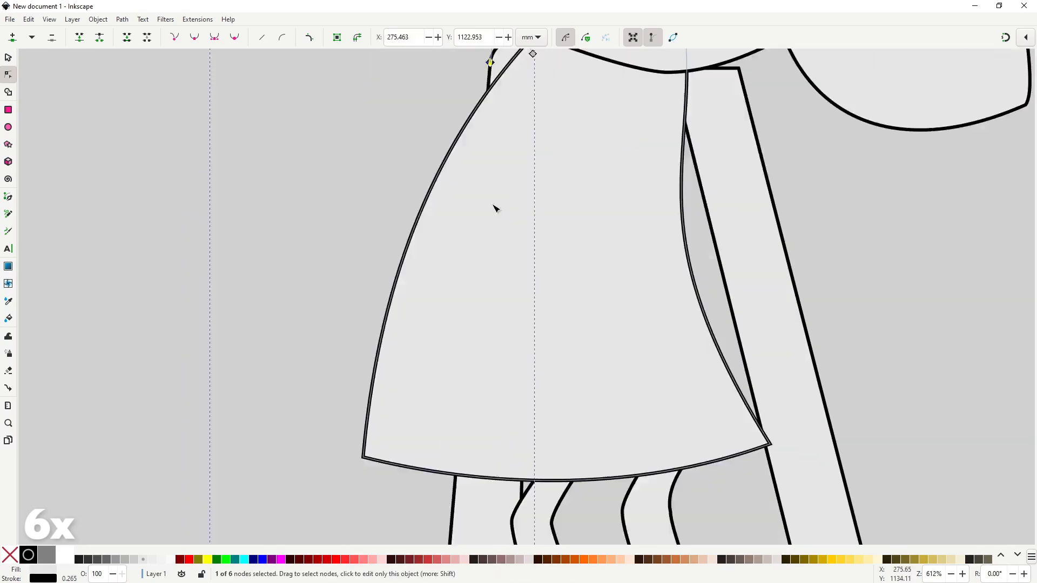
- Curve the left arm's wrist bend and round off the end of its hand
{"action": "scroll", "coordinate": [509, 216], "scroll_direction": "down", "scroll_amount": 2}
{"action": "scroll", "coordinate": [509, 387], "scroll_direction": "up", "scroll_amount": 1}
{"action": "left_click_drag", "start_coordinate": [436, 379], "coordinate": [447, 373]}
{"action": "key", "text": "shift+s"}
{"action": "left_click_drag", "start_coordinate": [297, 395], "coordinate": [323, 394]}
{"action": "left_click_drag", "start_coordinate": [297, 396], "coordinate": [292, 435]}
{"action": "scroll", "coordinate": [198, 364], "scroll_direction": "down", "scroll_amount": 1}
- Curve the right arm's wrist bend, round off its hand, and adjust its two shoulder nodes
{"action": "left_click", "coordinate": [567, 389]}
{"action": "left_click_drag", "start_coordinate": [567, 415], "coordinate": [591, 427]}
{"action": "left_click_drag", "start_coordinate": [593, 375], "coordinate": [609, 389]}
{"action": "left_click_drag", "start_coordinate": [684, 357], "coordinate": [707, 396]}
{"action": "scroll", "coordinate": [639, 252], "scroll_direction": "down", "scroll_amount": 2}
{"action": "left_click_drag", "start_coordinate": [639, 251], "coordinate": [620, 389]}
{"action": "scroll", "coordinate": [549, 326], "scroll_direction": "up", "scroll_amount": 2}
{"action": "left_click_drag", "start_coordinate": [513, 248], "coordinate": [561, 265]}
{"action": "scroll", "coordinate": [560, 385], "scroll_direction": "down", "scroll_amount": 2}
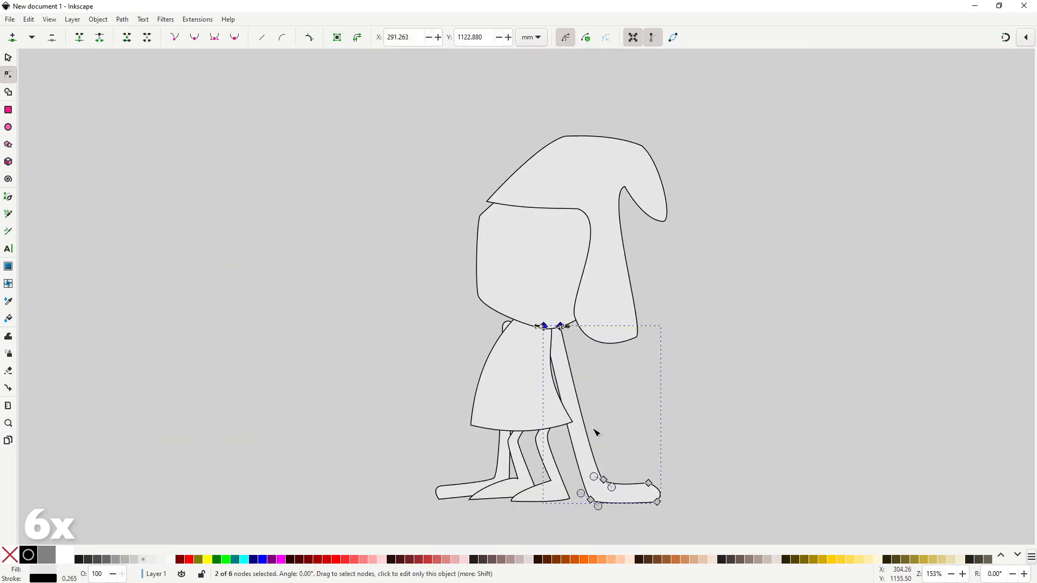
- Reopen the head for node editing and nudge its upper-left corner node slightly
{"action": "left_click_drag", "start_coordinate": [595, 431], "coordinate": [594, 378]}
{"action": "key", "text": "s"}
{"action": "left_click", "coordinate": [632, 388]}
{"action": "double_click", "coordinate": [476, 228]}
{"action": "left_click_drag", "start_coordinate": [479, 163], "coordinate": [480, 166]}
{"action": "scroll", "coordinate": [467, 344], "scroll_direction": "up", "scroll_amount": 1}
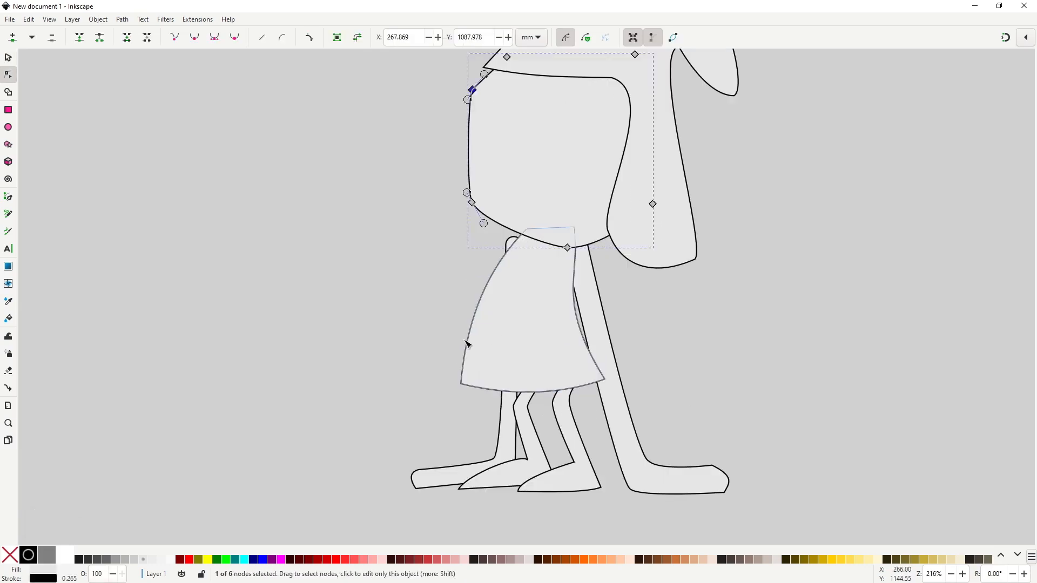
- Add a node low on each side of the dress and pull both inward to form a flared skirt
{"action": "left_click", "coordinate": [468, 344]}
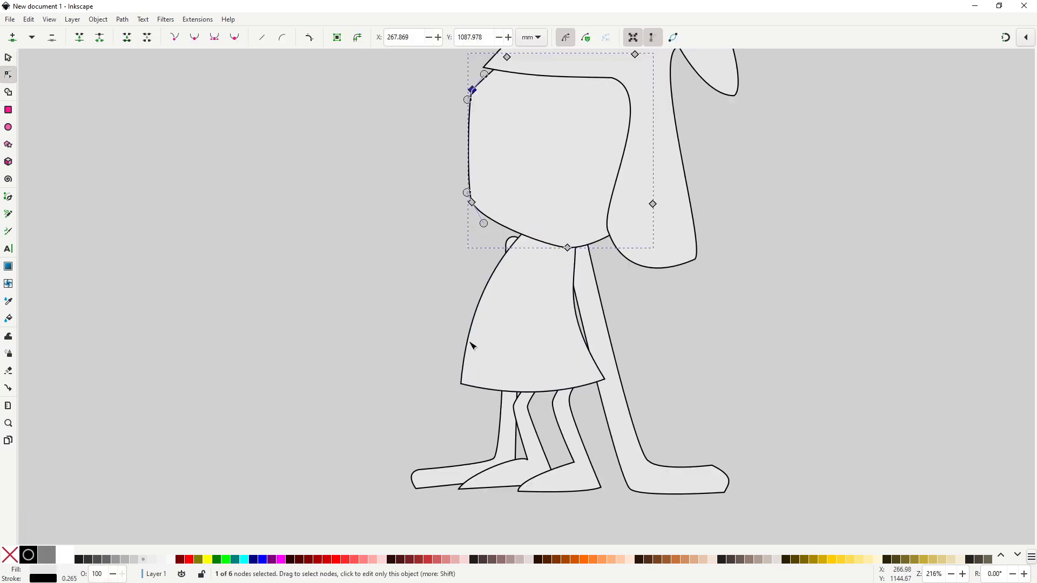
{"action": "double_click", "coordinate": [468, 344]}
{"action": "left_click_drag", "start_coordinate": [469, 343], "coordinate": [482, 348]}
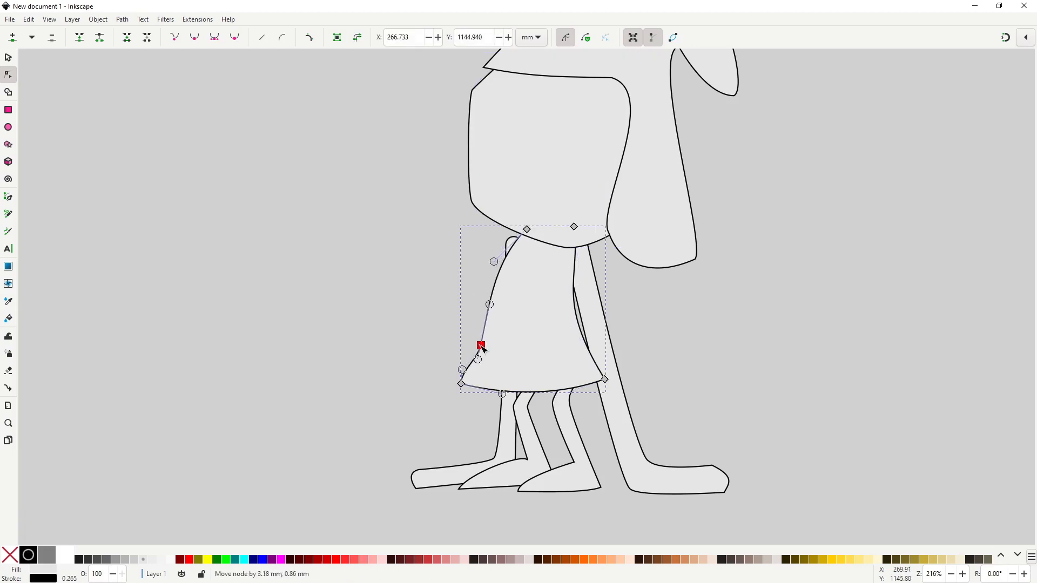
{"action": "double_click", "coordinate": [586, 344]}
{"action": "left_click_drag", "start_coordinate": [587, 344], "coordinate": [570, 350]}
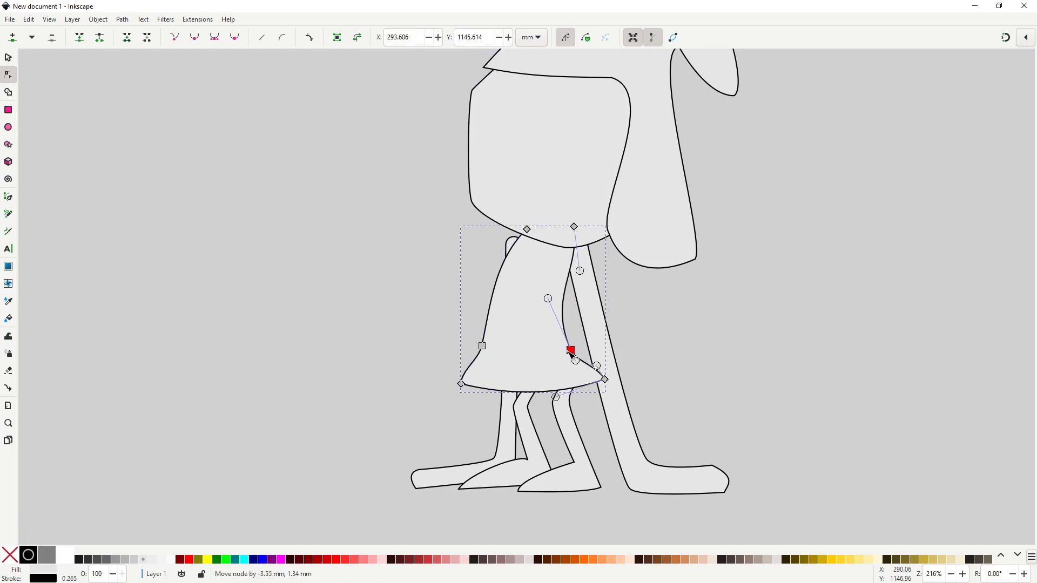
- Pull in the dress's lower-right corner, make the right waist node a corner, and straighten the side above it
{"action": "scroll", "coordinate": [563, 360], "scroll_direction": "down", "scroll_amount": 1}
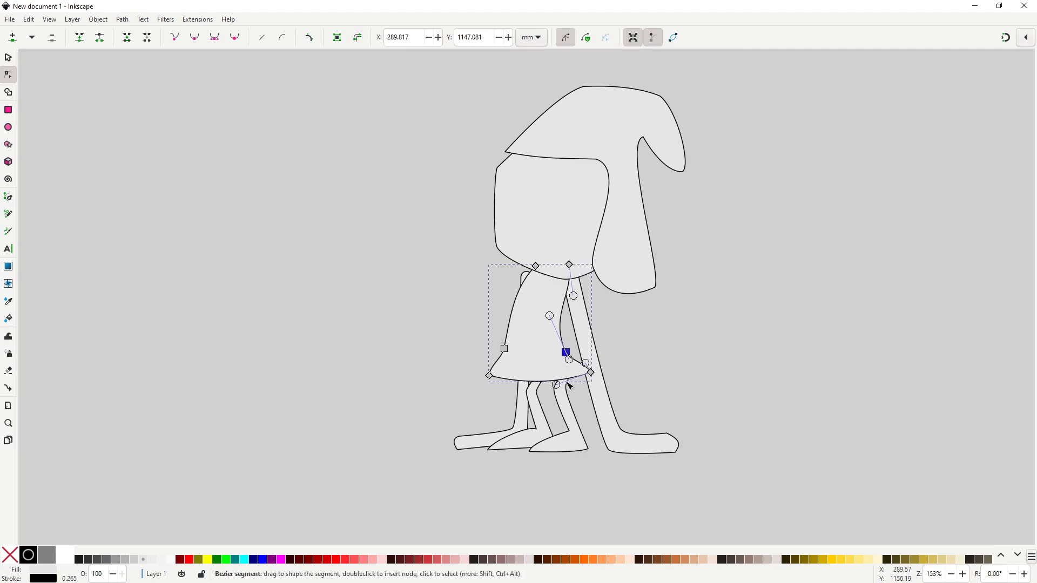
{"action": "left_click_drag", "start_coordinate": [593, 374], "coordinate": [568, 355]}
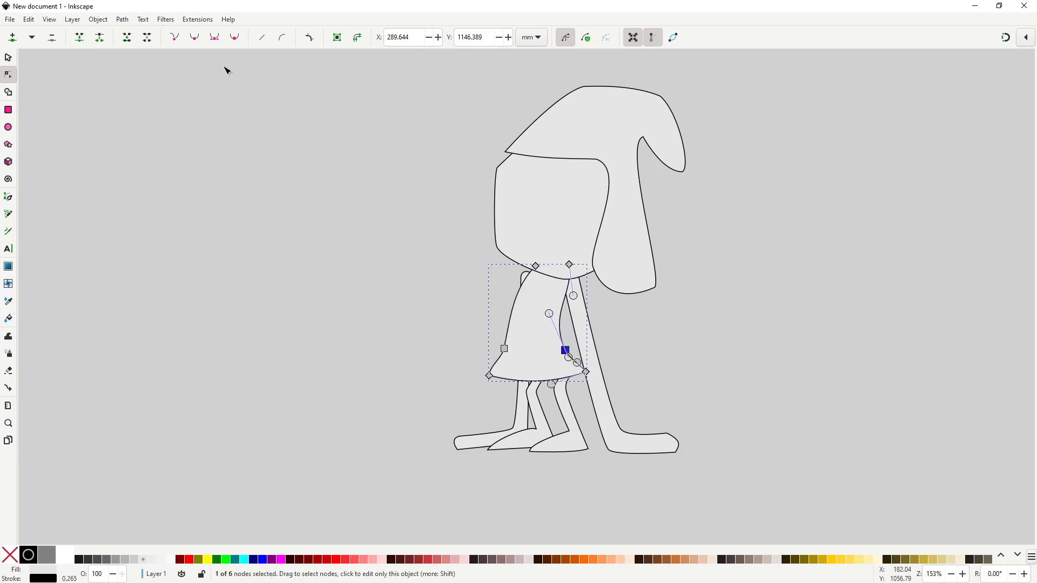
{"action": "scroll", "coordinate": [547, 324], "scroll_direction": "up", "scroll_amount": 1}
{"action": "left_click_drag", "start_coordinate": [551, 310], "coordinate": [566, 320]}
{"action": "left_click_drag", "start_coordinate": [585, 284], "coordinate": [568, 314]}
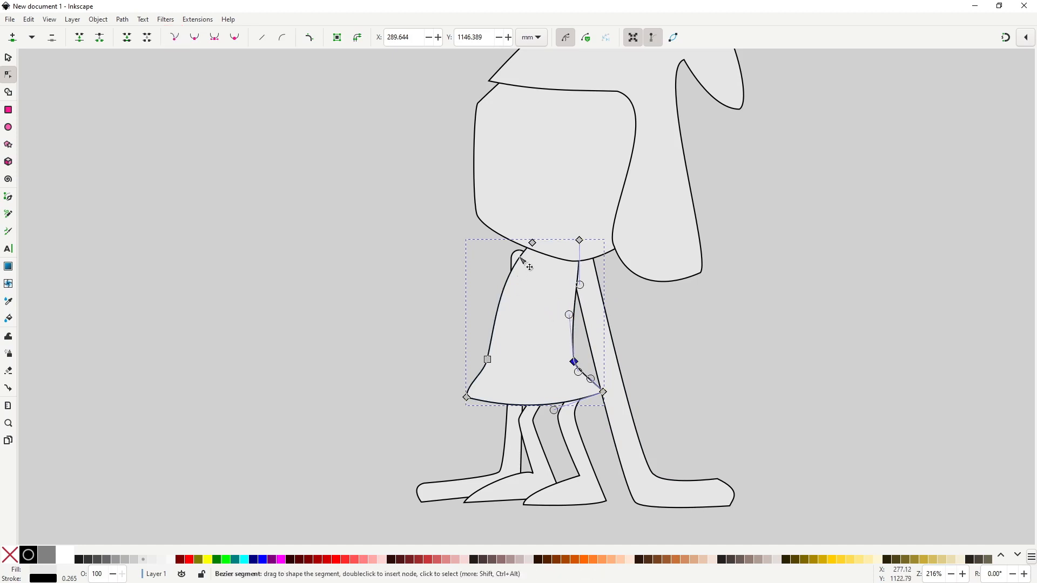
- Refine the dress's left back, waist and skirt flare by moving nodes and handles, and nudge the right waist node
{"action": "left_click_drag", "start_coordinate": [532, 243], "coordinate": [528, 247]}
{"action": "left_click_drag", "start_coordinate": [486, 360], "coordinate": [491, 365]}
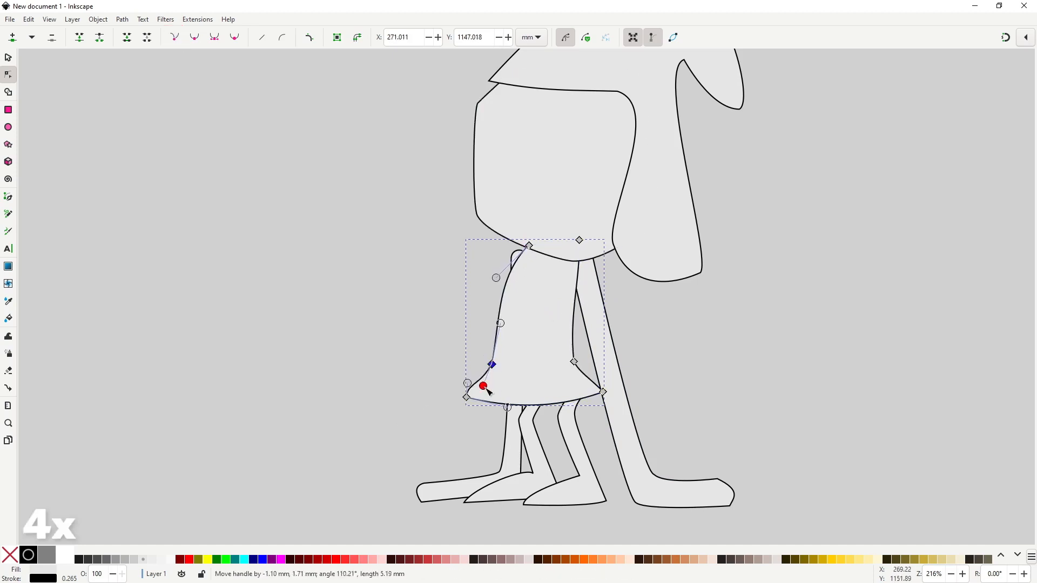
{"action": "left_click_drag", "start_coordinate": [466, 397], "coordinate": [459, 394]}
{"action": "left_click_drag", "start_coordinate": [461, 380], "coordinate": [467, 395]}
{"action": "left_click_drag", "start_coordinate": [483, 385], "coordinate": [462, 392]}
{"action": "scroll", "coordinate": [541, 393], "scroll_direction": "down", "scroll_amount": 1}
{"action": "left_click_drag", "start_coordinate": [542, 393], "coordinate": [533, 354]}
{"action": "left_click_drag", "start_coordinate": [467, 352], "coordinate": [462, 327]}
{"action": "left_click_drag", "start_coordinate": [533, 354], "coordinate": [529, 354]}
- Narrow the right arm's shoulder by moving its inner top node outward, and deselect the arm
{"action": "left_click", "coordinate": [576, 354]}
{"action": "left_click", "coordinate": [548, 329]}
{"action": "left_click_drag", "start_coordinate": [521, 277], "coordinate": [529, 279]}
{"action": "left_click", "coordinate": [573, 327]}
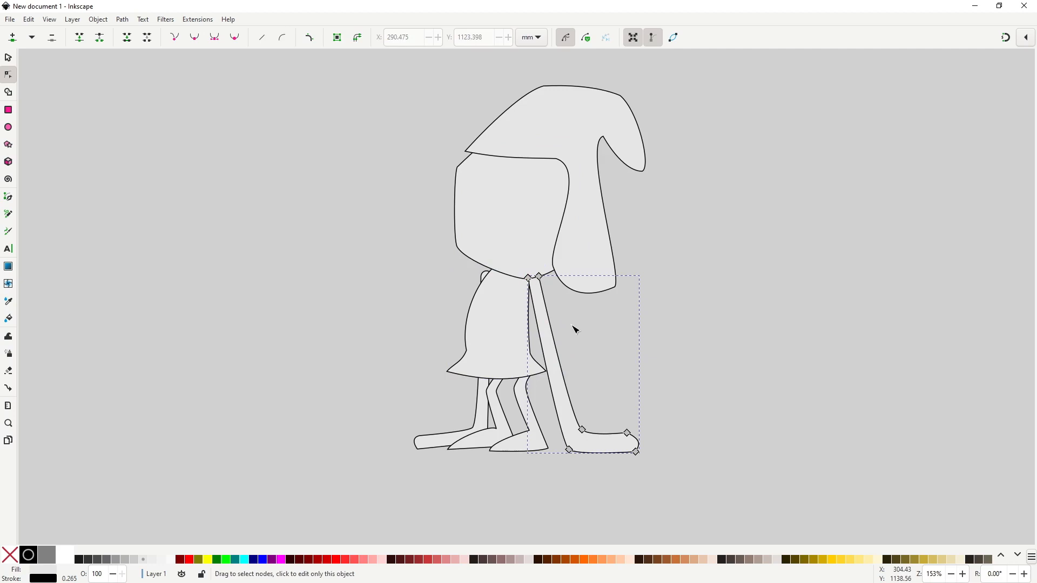
{"action": "left_click", "coordinate": [575, 329]}
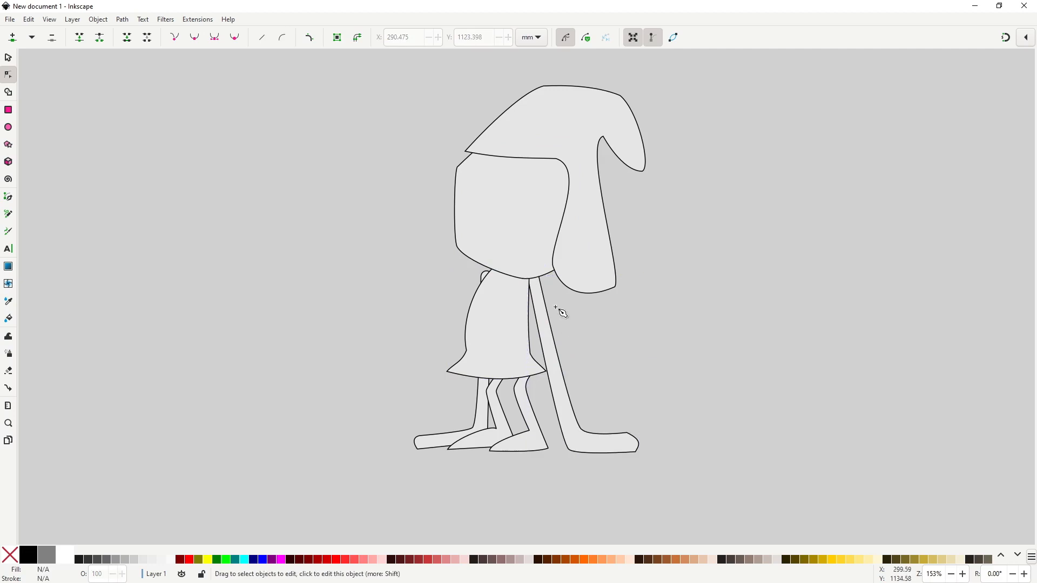
- Draw a closed five-node sleeve about 15.6 by 24.5 mm over the upper part of the right arm
{"action": "key", "text": "b"}
{"action": "left_click", "coordinate": [542, 269]}
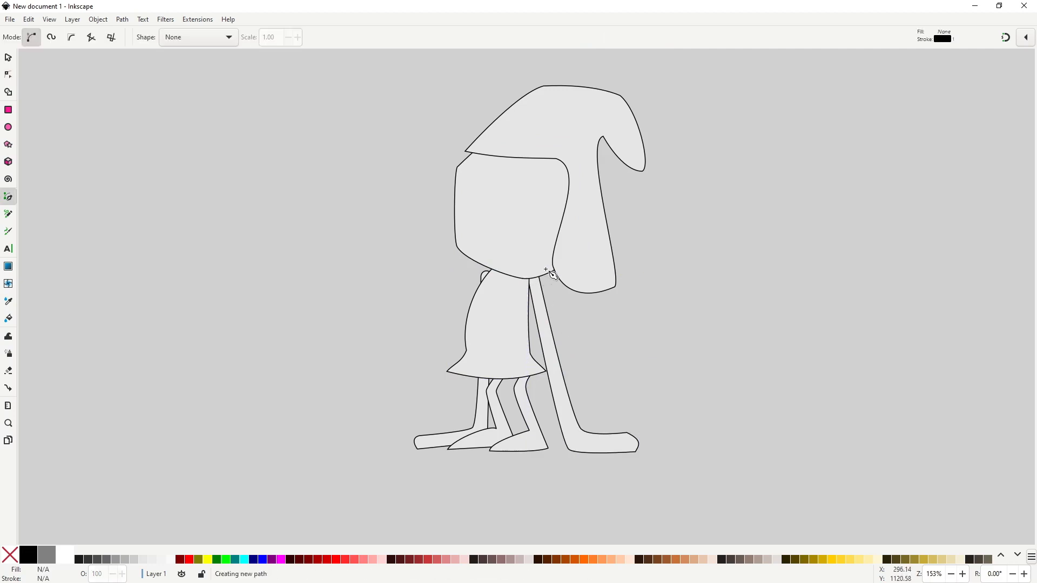
{"action": "left_click", "coordinate": [572, 337]}
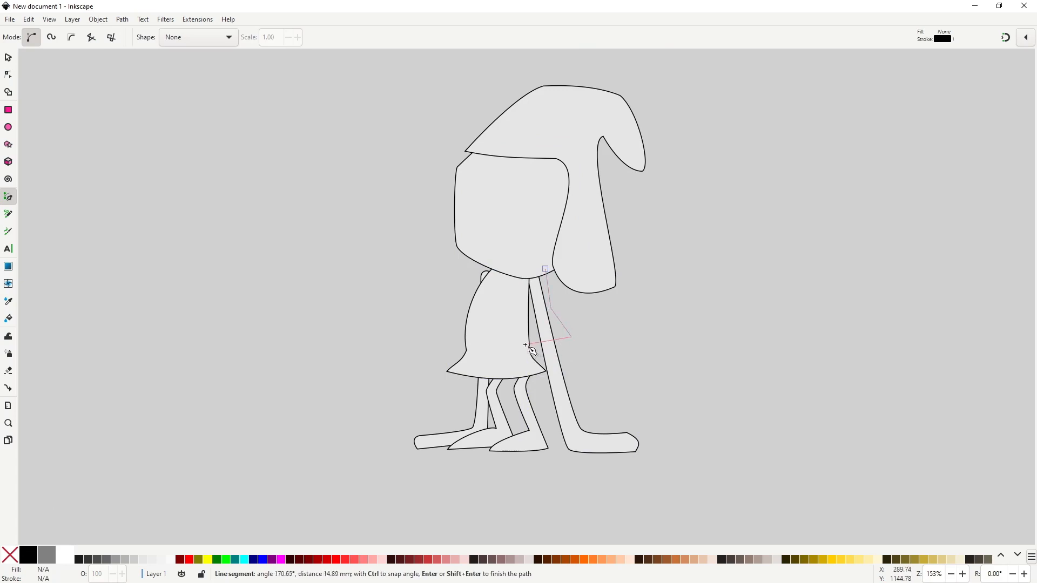
{"action": "left_click", "coordinate": [524, 344]}
{"action": "left_click", "coordinate": [527, 274]}
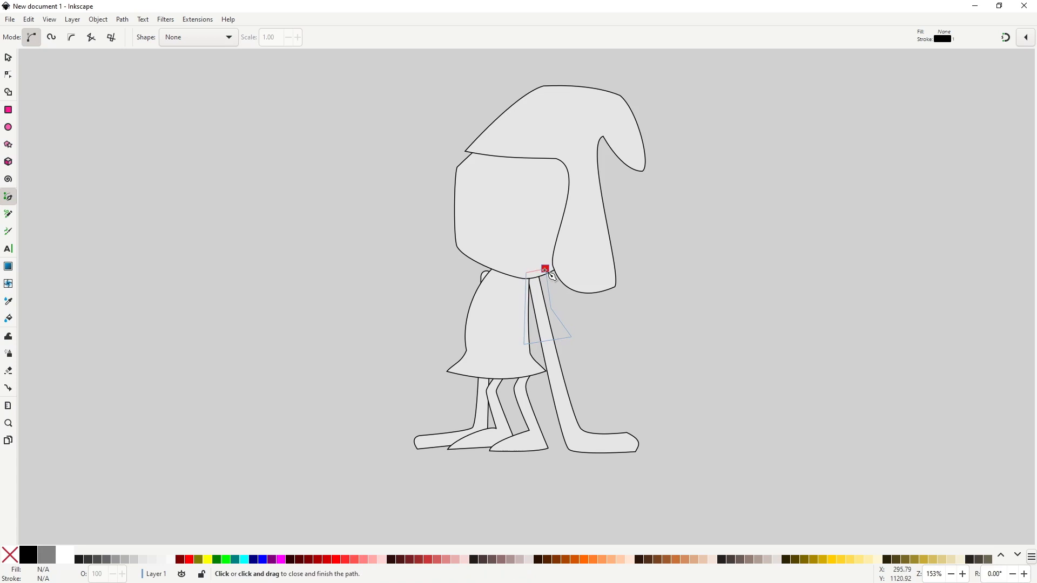
{"action": "left_click", "coordinate": [545, 269]}
- Fill the sleeve with light gray and lower it behind the head and body
{"action": "key", "text": "s"}
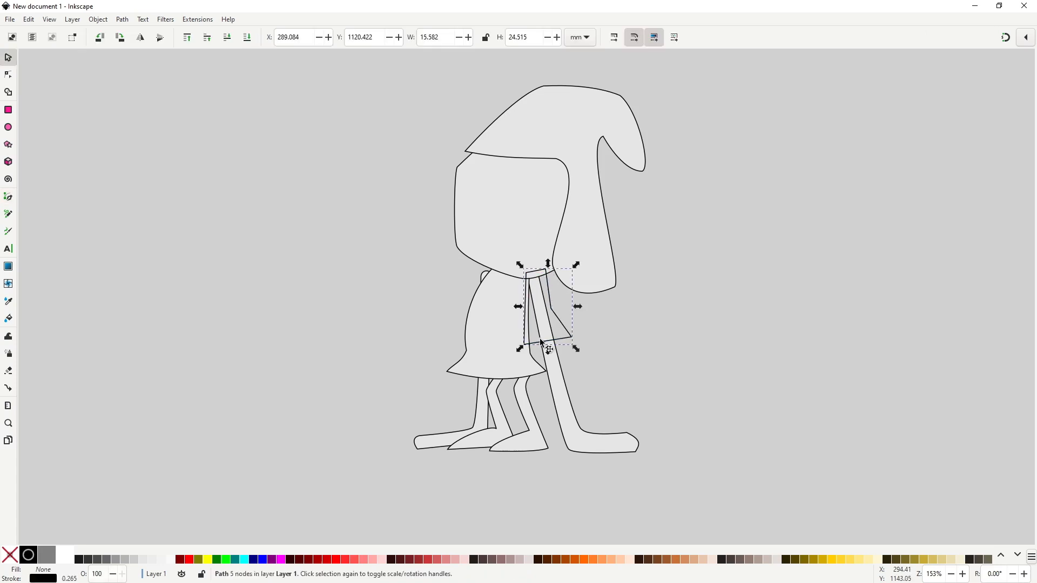
{"action": "left_click", "coordinate": [143, 559]}
{"action": "key", "text": "Page_Down"}
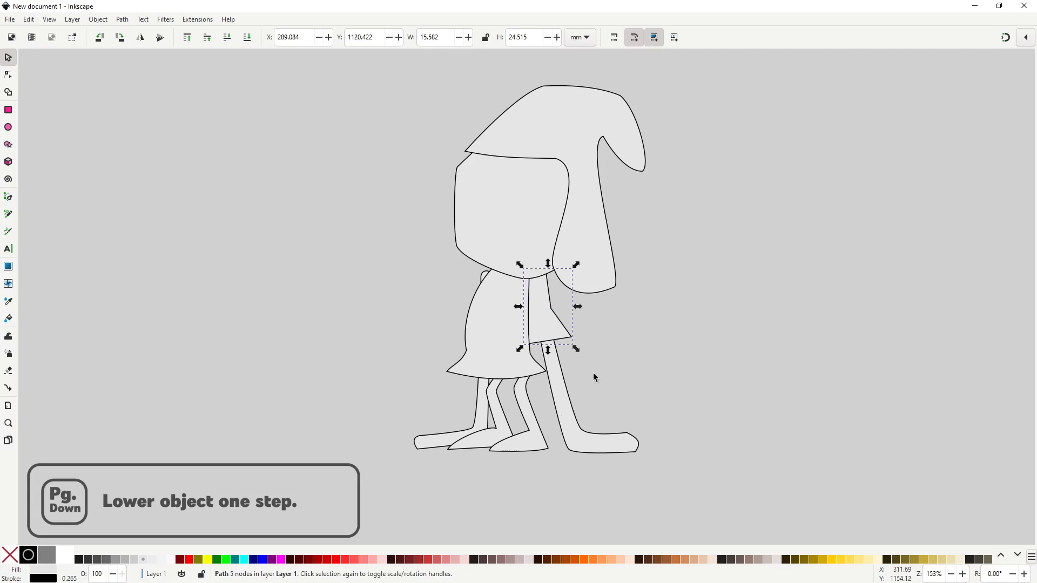
- Curve the sleeve's hem, shift its elbow node outward, and select the two nodes of its inner edge
{"action": "key", "text": "n"}
{"action": "scroll", "coordinate": [549, 346], "scroll_direction": "up", "scroll_amount": 2}
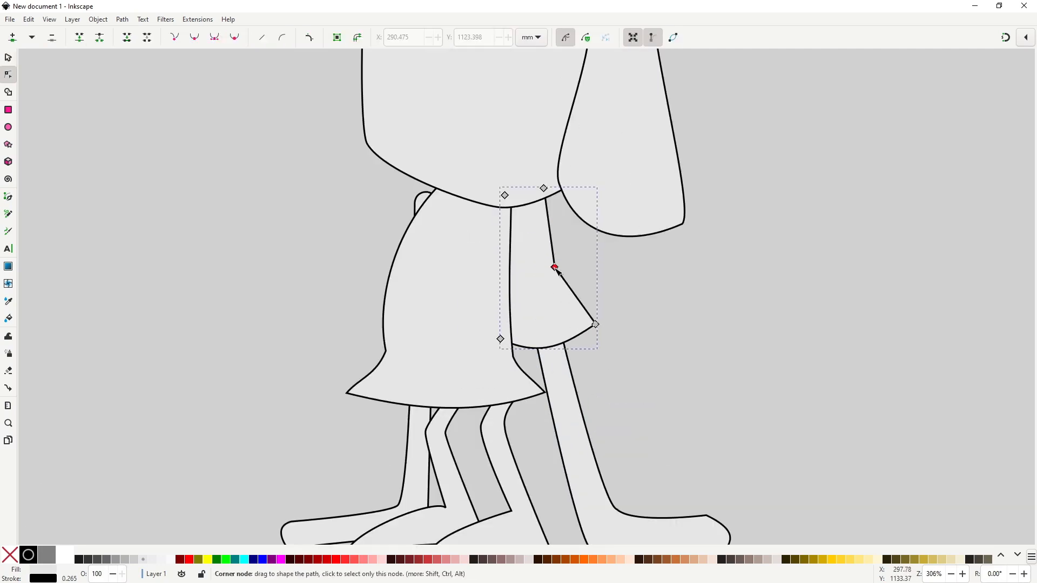
{"action": "left_click_drag", "start_coordinate": [554, 267], "coordinate": [561, 272]}
{"action": "left_click", "coordinate": [509, 296]}
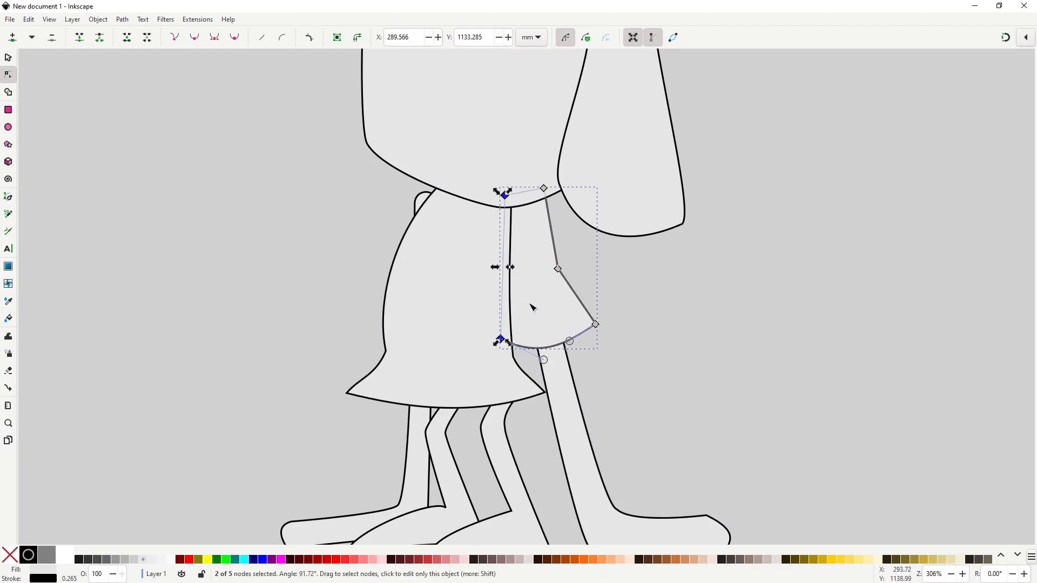
{"action": "scroll", "coordinate": [525, 322], "scroll_direction": "down", "scroll_amount": 3}
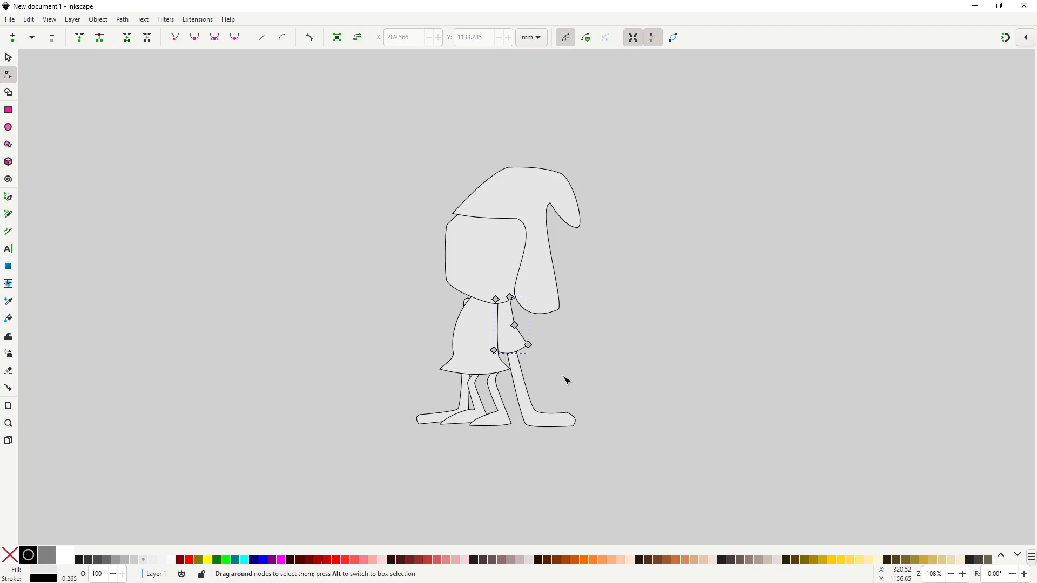
{"action": "scroll", "coordinate": [515, 360], "scroll_direction": "up", "scroll_amount": 3}
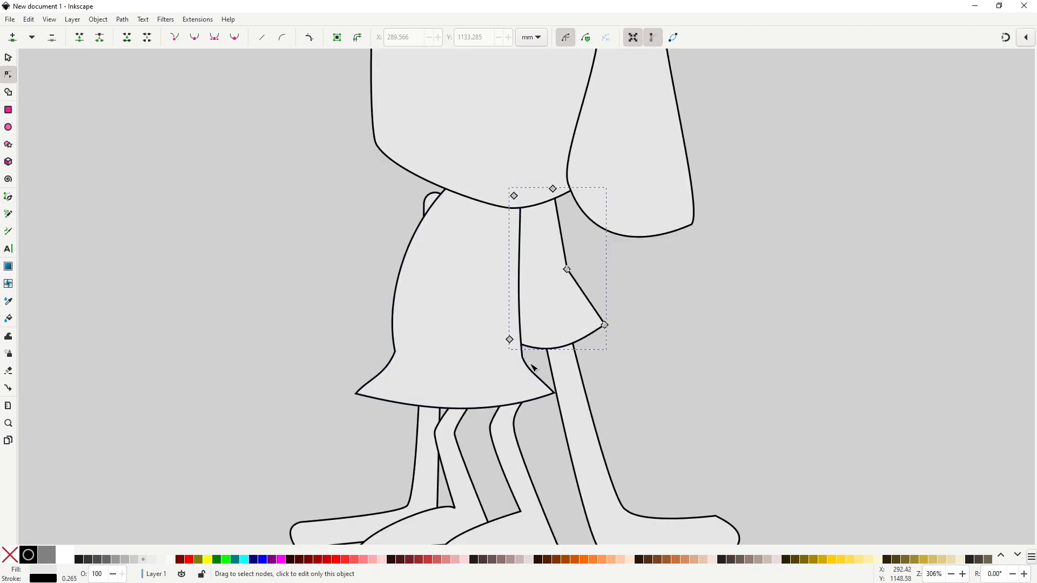
- Draw a closed four-node belt about 21 mm long across the body's waist
{"action": "left_click", "coordinate": [532, 366]}
{"action": "key", "text": "b"}
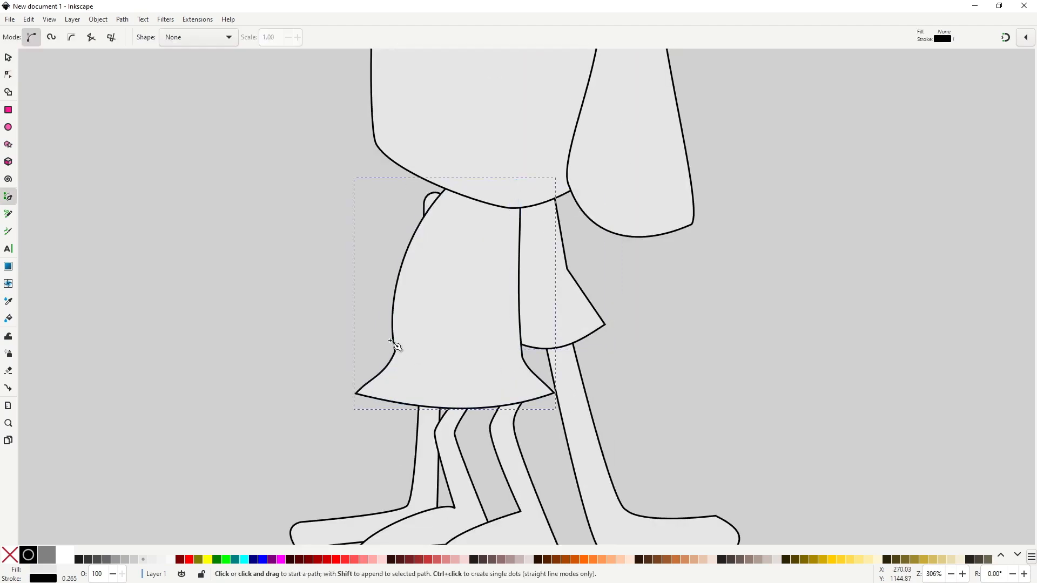
{"action": "left_click", "coordinate": [392, 340]}
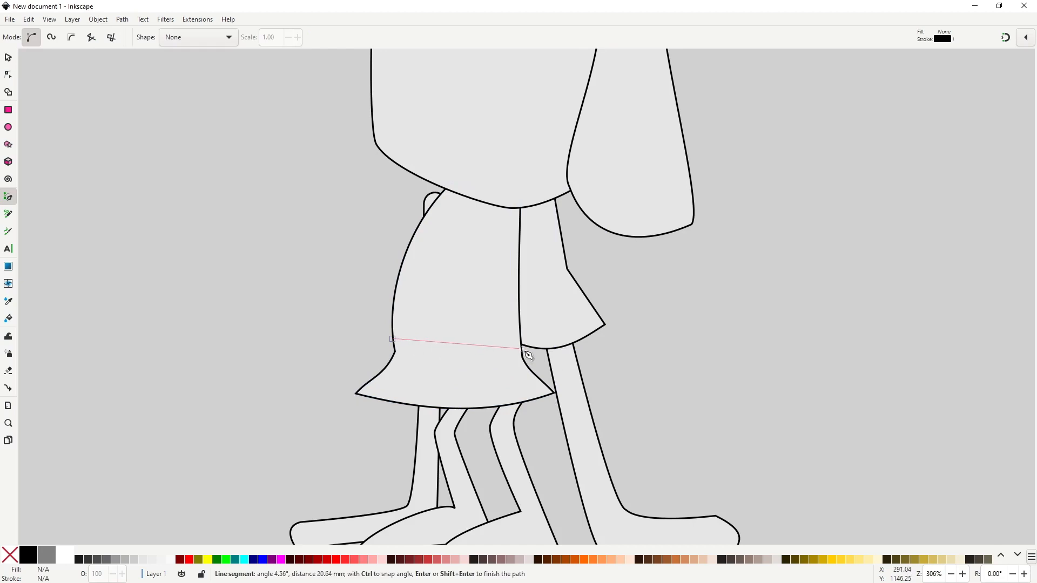
{"action": "left_click", "coordinate": [525, 364]}
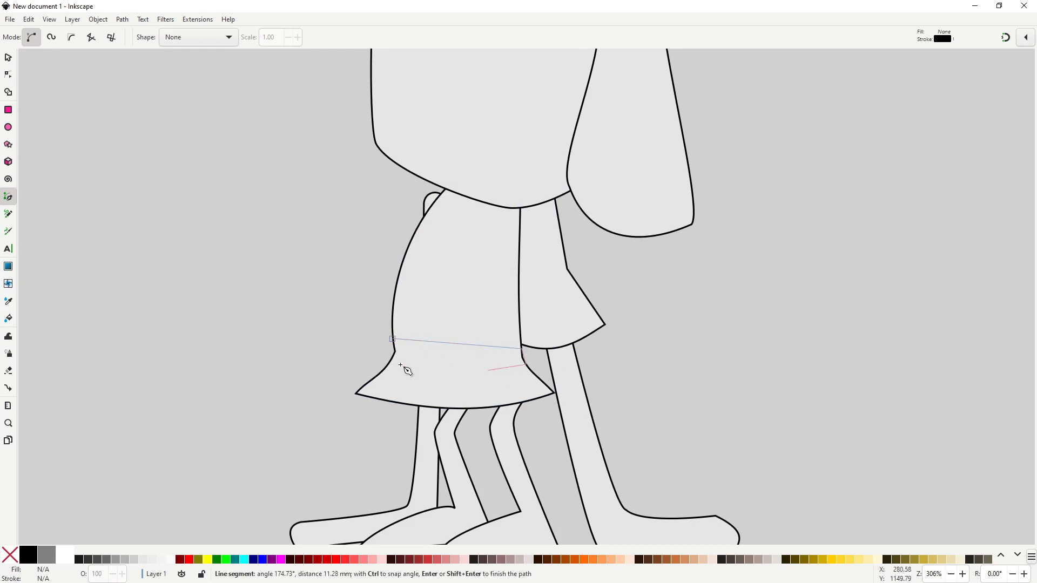
{"action": "left_click", "coordinate": [392, 359]}
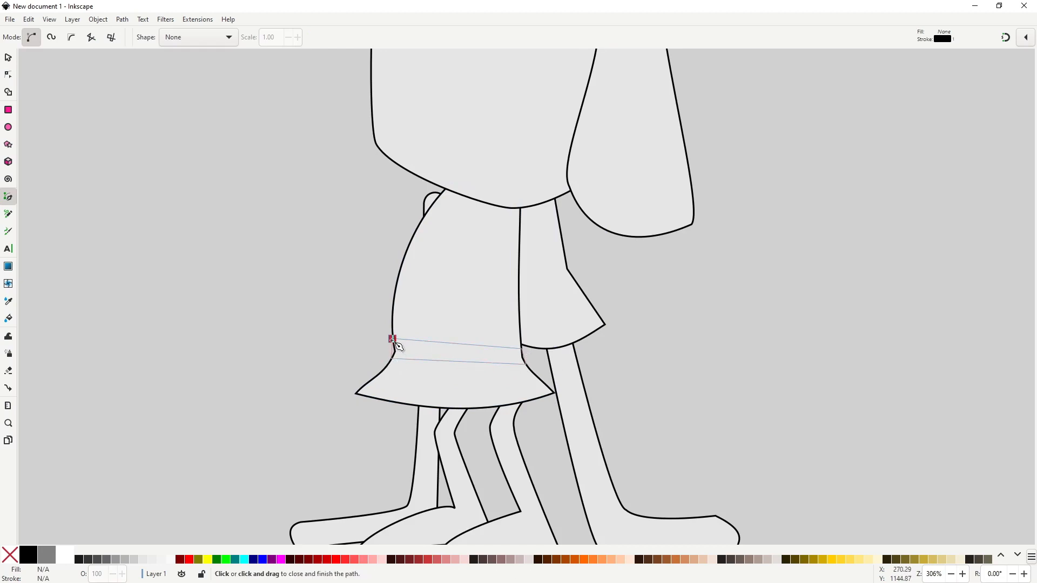
{"action": "left_click", "coordinate": [392, 339]}
- Curve the belt's lower and upper edges downward so they wrap around the waist
{"action": "key", "text": "n"}
{"action": "left_click_drag", "start_coordinate": [458, 362], "coordinate": [412, 390]}
{"action": "left_click", "coordinate": [526, 365]}
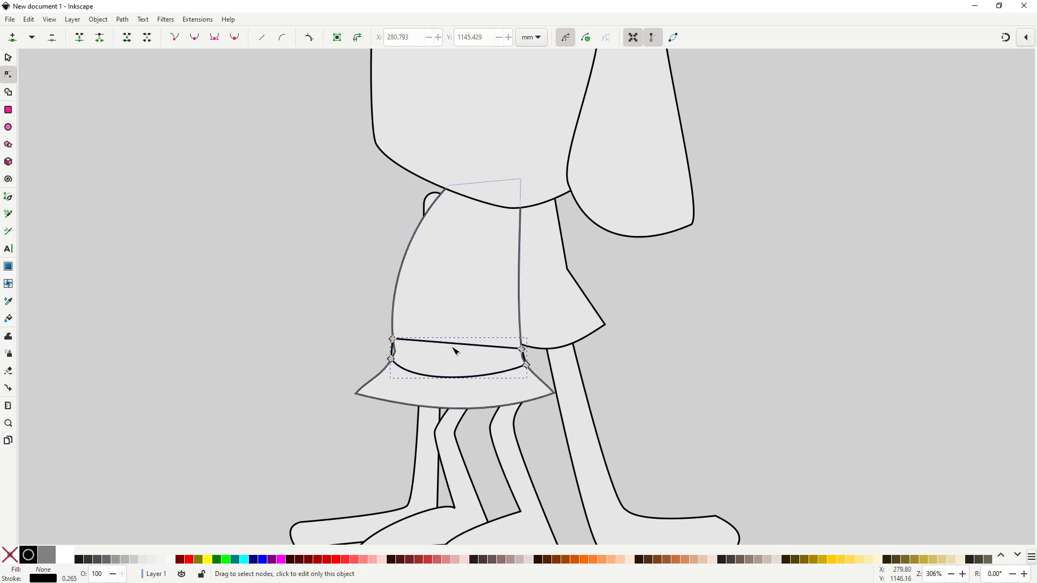
{"action": "left_click_drag", "start_coordinate": [456, 347], "coordinate": [453, 363]}
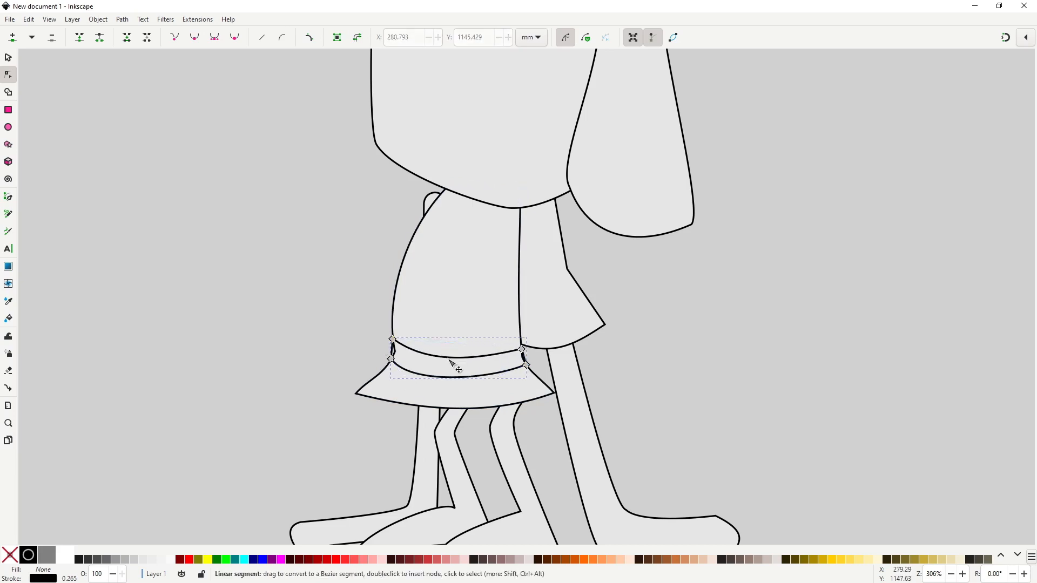
- Align the belt's upper-left node with the body outline and bulge both short ends of the belt outward
{"action": "left_click", "coordinate": [393, 339]}
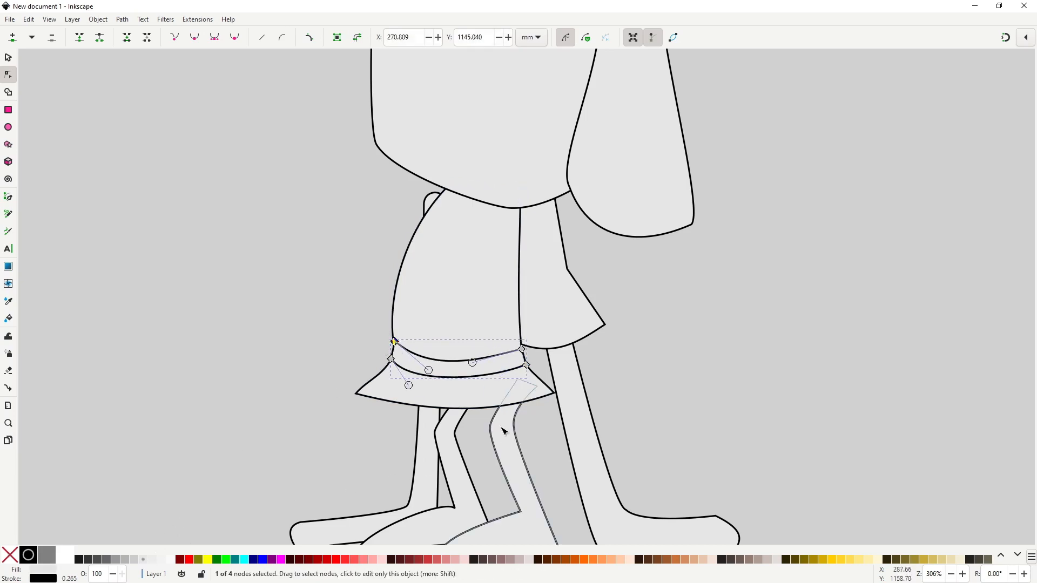
{"action": "scroll", "coordinate": [463, 375], "scroll_direction": "up", "scroll_amount": 1}
{"action": "left_click_drag", "start_coordinate": [415, 368], "coordinate": [405, 367]}
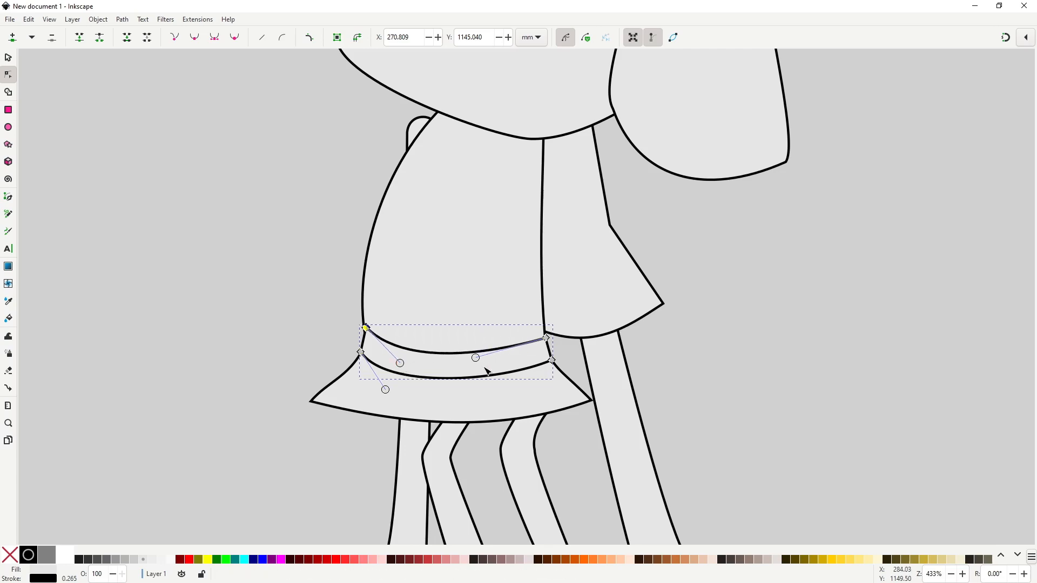
{"action": "scroll", "coordinate": [364, 360], "scroll_direction": "up", "scroll_amount": 3}
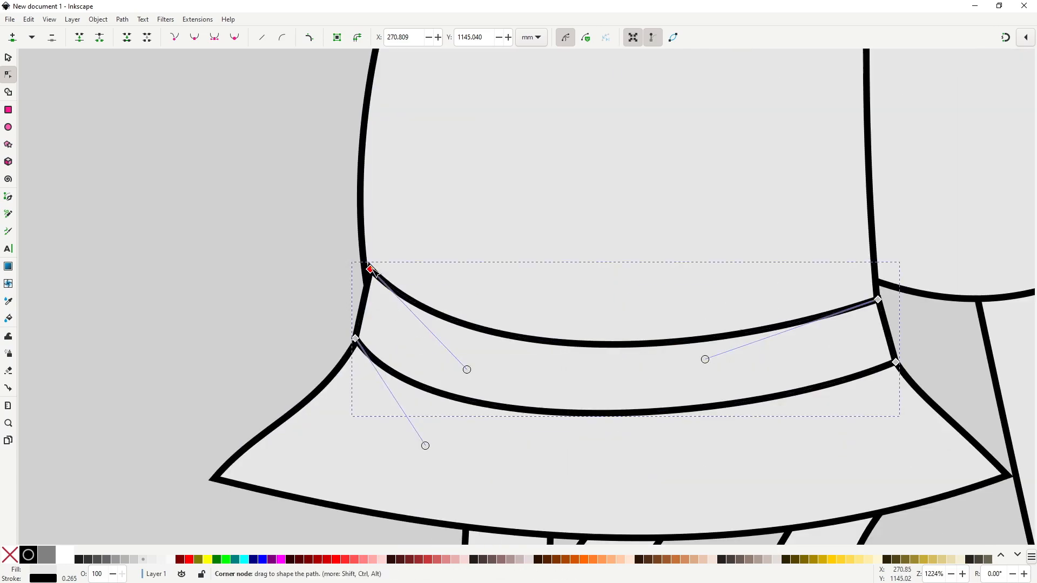
{"action": "left_click_drag", "start_coordinate": [370, 269], "coordinate": [352, 298]}
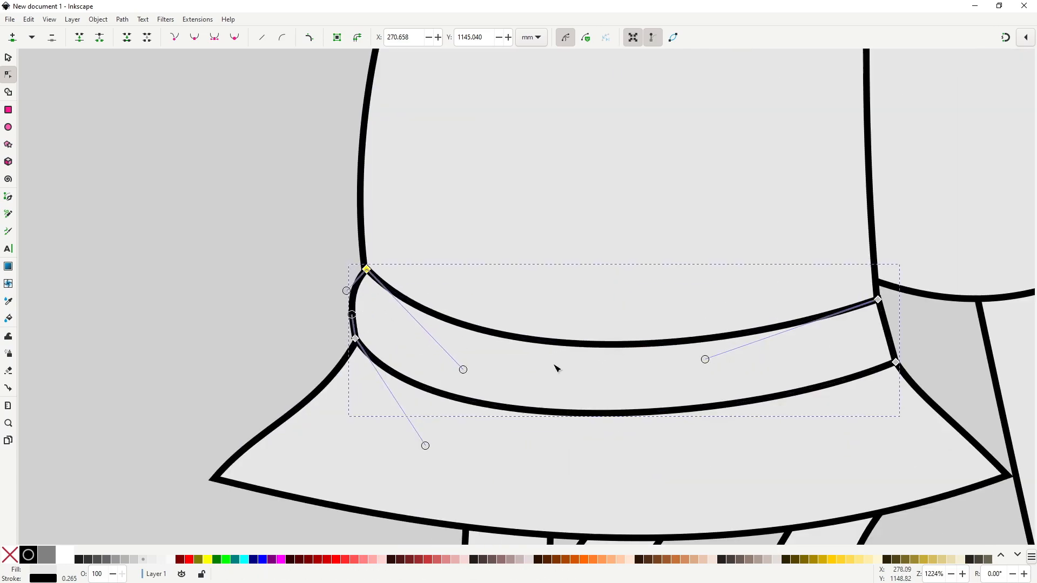
{"action": "left_click_drag", "start_coordinate": [566, 363], "coordinate": [444, 367]}
{"action": "left_click_drag", "start_coordinate": [765, 339], "coordinate": [776, 341]}
{"action": "key", "text": "s"}
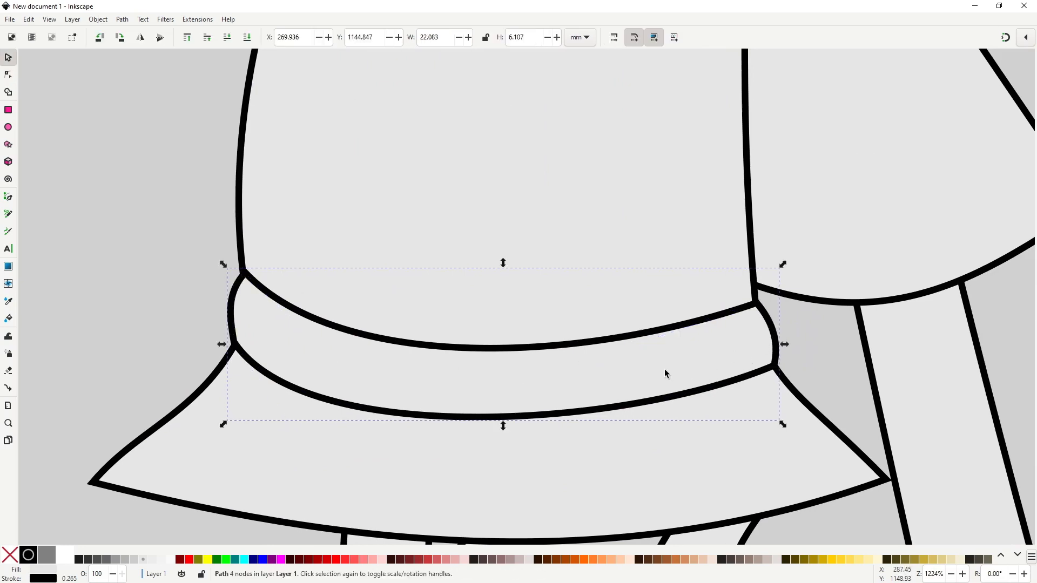
- Deepen the downward curve of the body's flared hem, move its right corner node slightly inward, and deselect the body
{"action": "scroll", "coordinate": [664, 371], "scroll_direction": "down", "scroll_amount": 3}
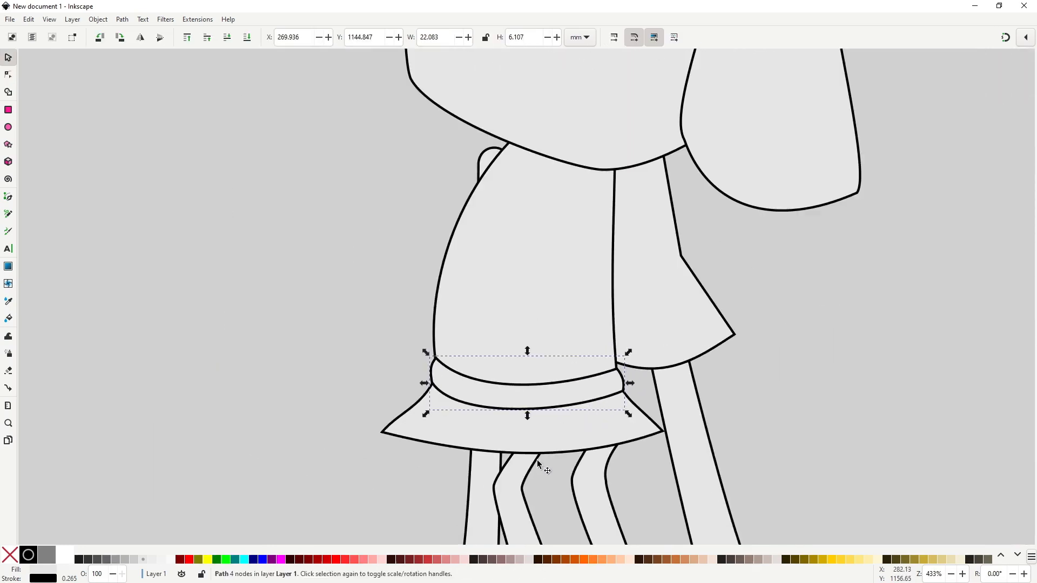
{"action": "double_click", "coordinate": [519, 458]}
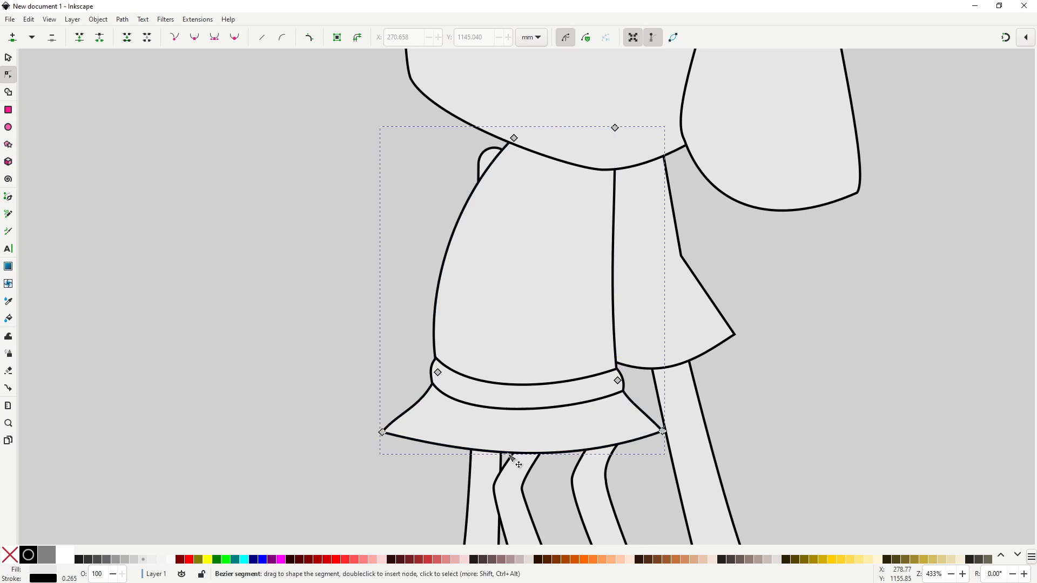
{"action": "left_click_drag", "start_coordinate": [512, 457], "coordinate": [508, 466]}
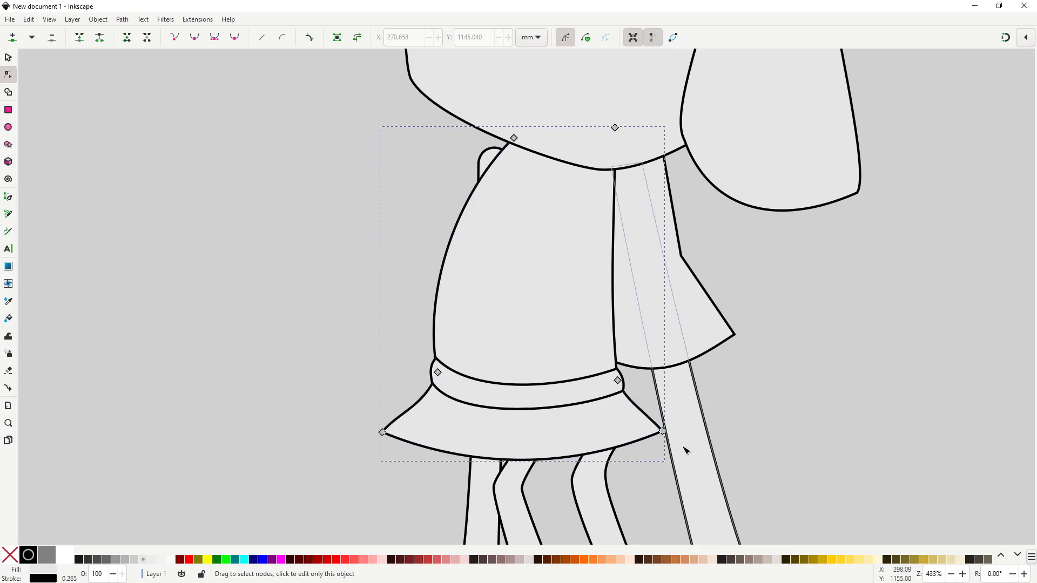
{"action": "mouse_move", "coordinate": [664, 432]}
{"action": "left_mouse_down"}
{"action": "mouse_move", "coordinate": [650, 432]}
{"action": "mouse_move", "coordinate": [664, 432]}
{"action": "left_mouse_up"}
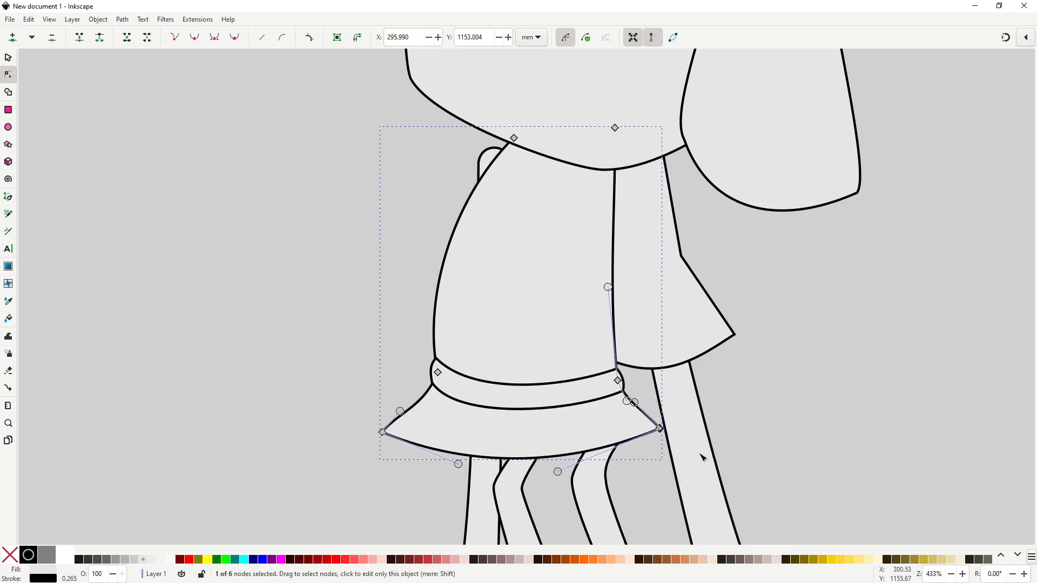
{"action": "key", "text": "minus"}
{"action": "key", "text": "s"}
{"action": "left_click", "coordinate": [633, 409]}
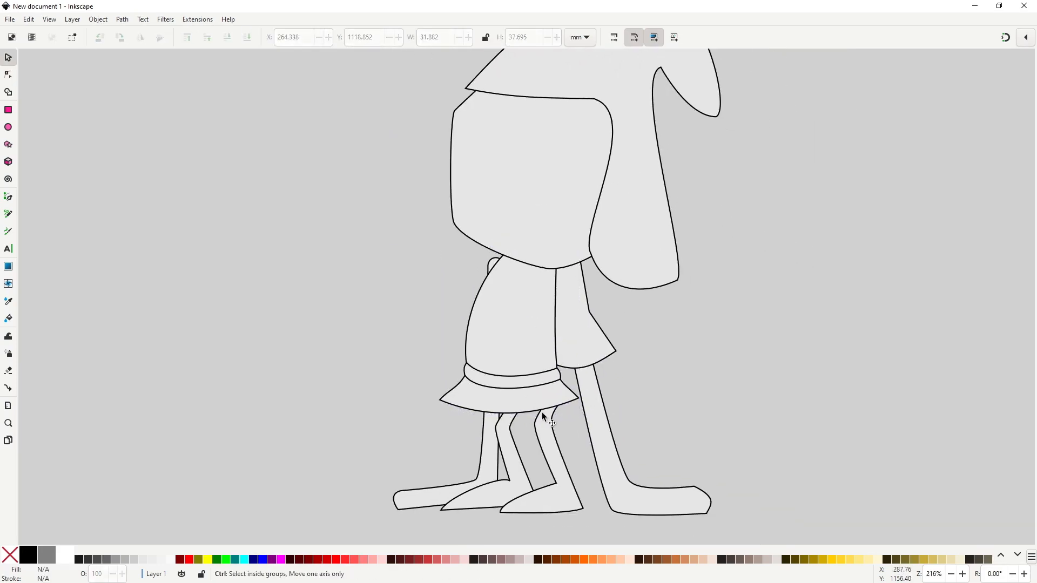
- Draw an upright ellipse about 7.3 by 10.4 mm over the belt as its buckle, and give it a black outline
{"action": "scroll", "coordinate": [517, 385], "scroll_direction": "down", "scroll_amount": 2}
{"action": "scroll", "coordinate": [517, 386], "scroll_direction": "up", "scroll_amount": 2}
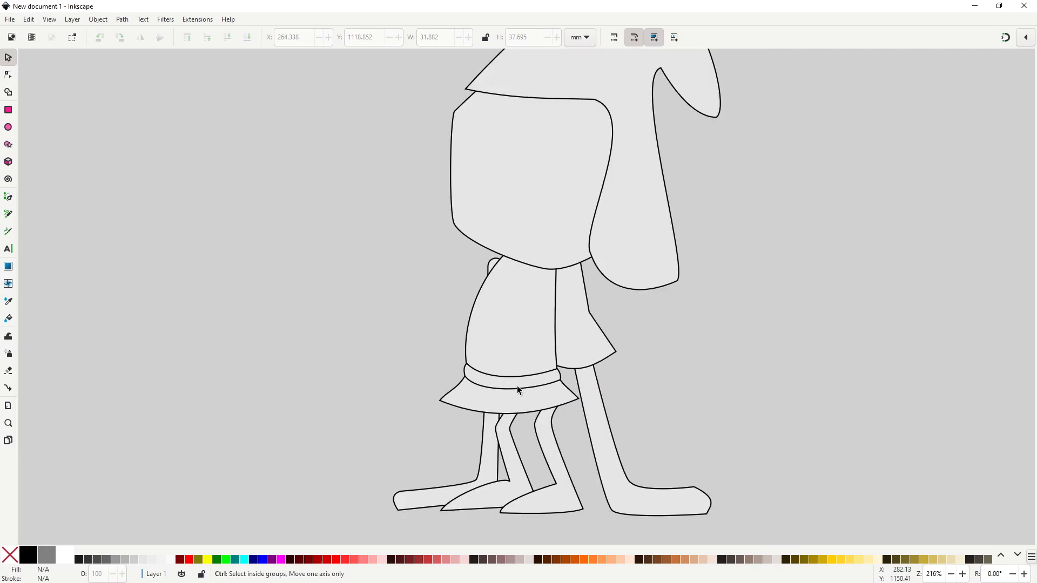
{"action": "left_click", "coordinate": [9, 128]}
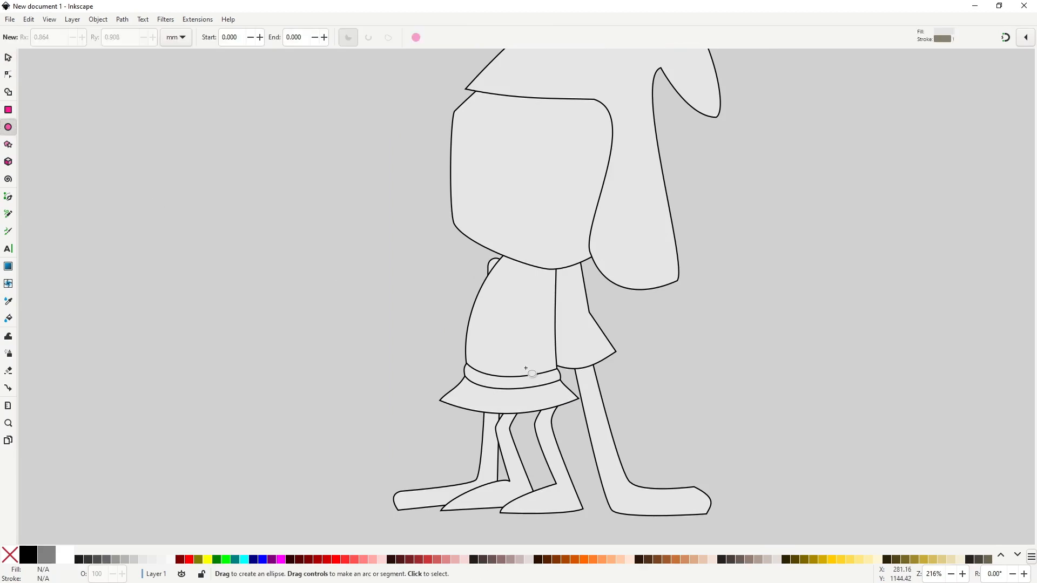
{"action": "scroll", "coordinate": [509, 377], "scroll_direction": "up", "scroll_amount": 1}
{"action": "left_click_drag", "start_coordinate": [473, 345], "coordinate": [519, 410]}
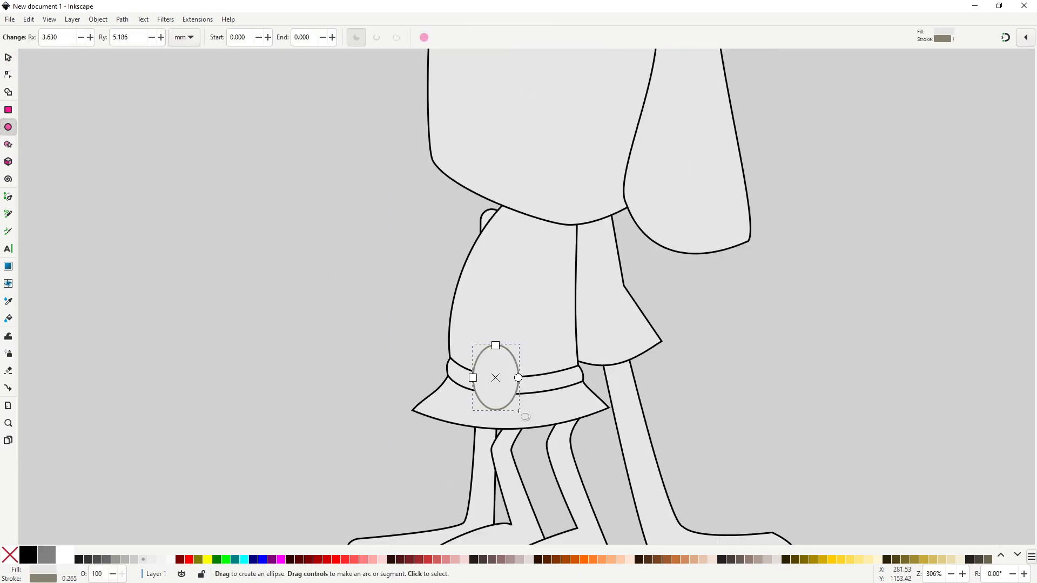
{"action": "key", "text": "s"}
{"action": "left_click", "coordinate": [516, 376]}
{"action": "left_click", "coordinate": [517, 376]}
- Shrink the buckle ellipse to about 6.5 by 9.2 mm and place it near the belt's left end
{"action": "scroll", "coordinate": [525, 394], "scroll_direction": "up", "scroll_amount": 1}
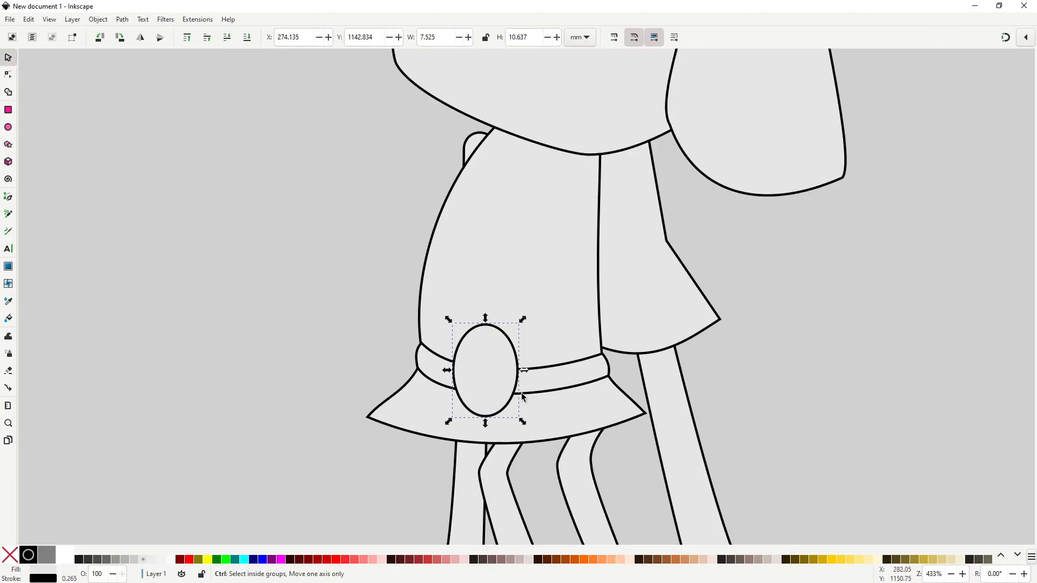
{"action": "mouse_move", "coordinate": [485, 424]}
{"action": "left_mouse_down"}
{"action": "mouse_move", "coordinate": [484, 409]}
{"action": "mouse_move", "coordinate": [485, 418]}
{"action": "left_mouse_up"}
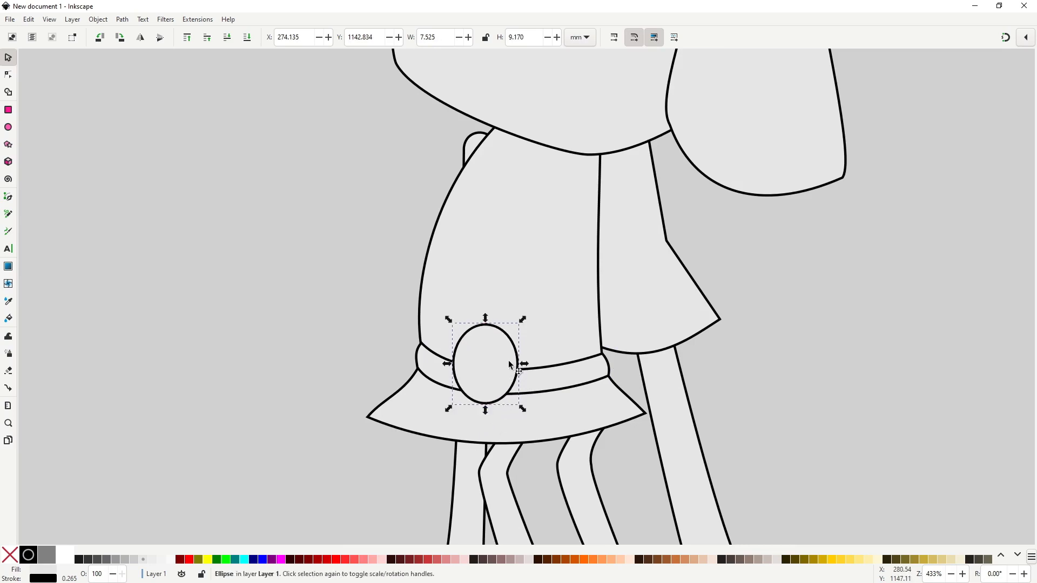
{"action": "left_click_drag", "start_coordinate": [508, 360], "coordinate": [502, 371]}
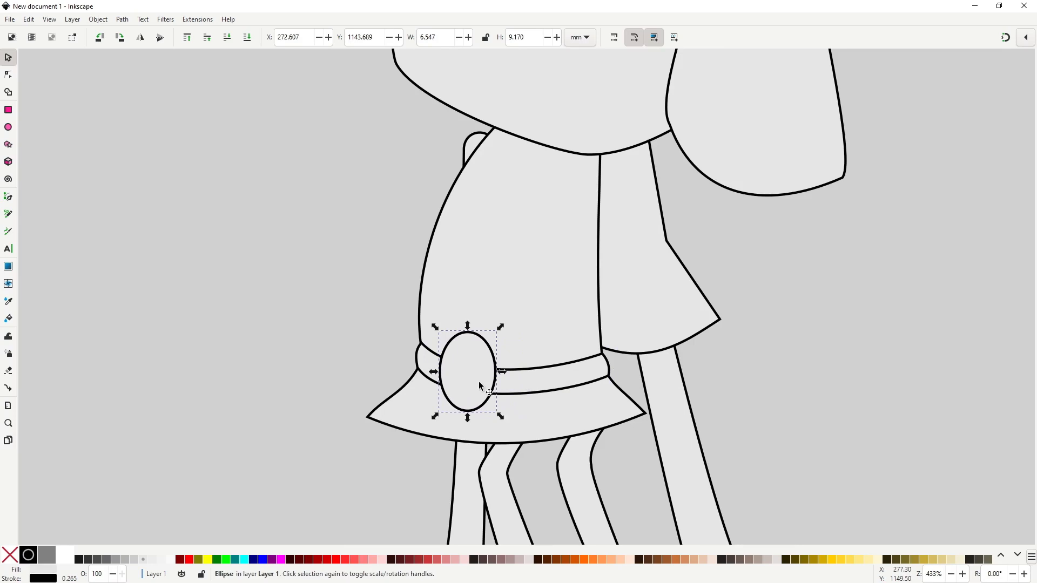
- Duplicate the buckle, shift the copy about 1 mm to the right, lower it behind the original, and deselect it
{"action": "key", "text": "ctrl+d"}
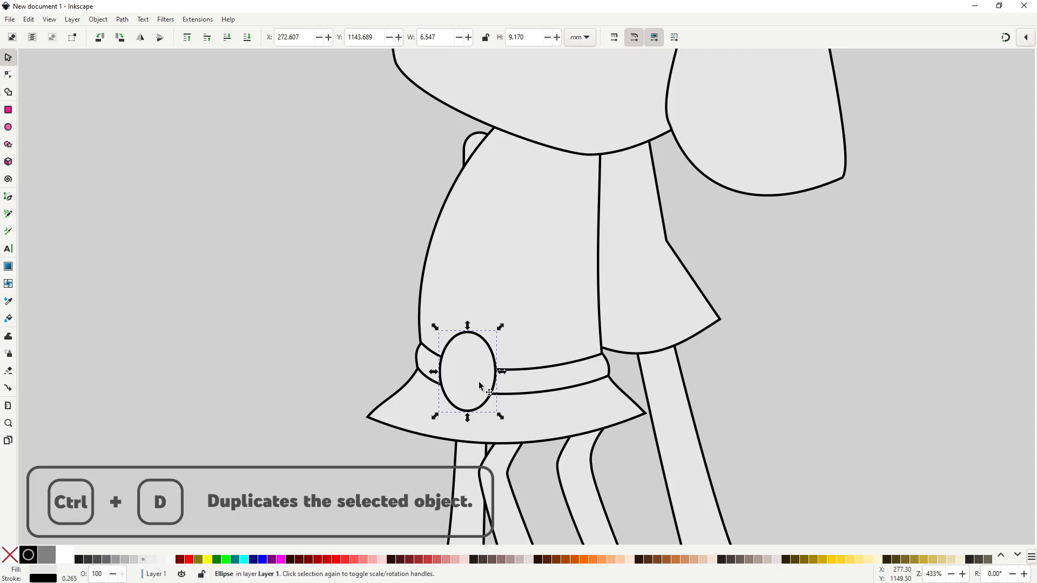
{"action": "left_click_drag", "start_coordinate": [478, 381], "coordinate": [504, 382]}
{"action": "key", "text": "Page_Down"}
{"action": "scroll", "coordinate": [504, 381], "scroll_direction": "down", "scroll_amount": 2}
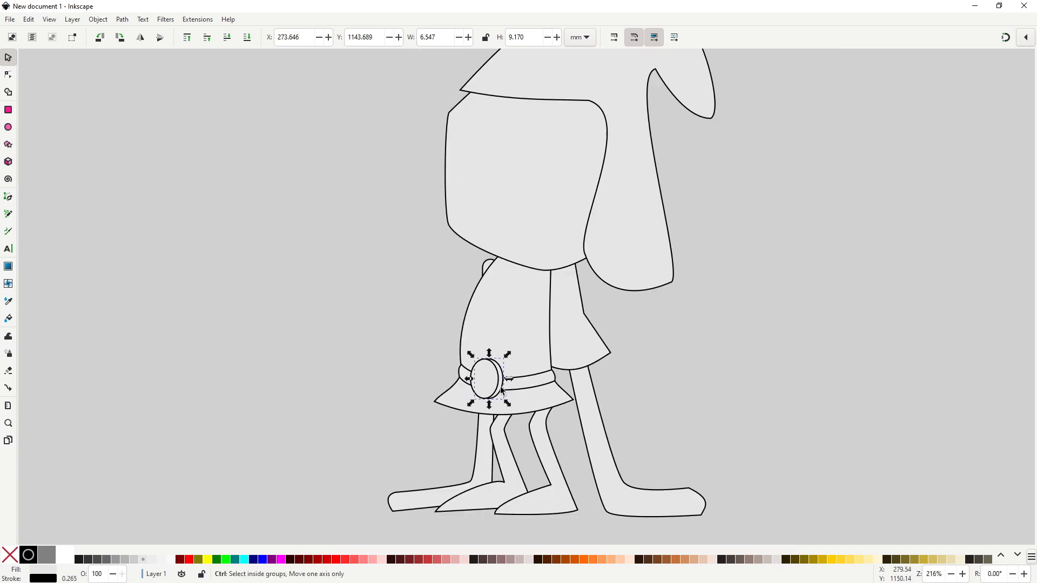
{"action": "scroll", "coordinate": [588, 373], "scroll_direction": "down", "scroll_amount": 1}
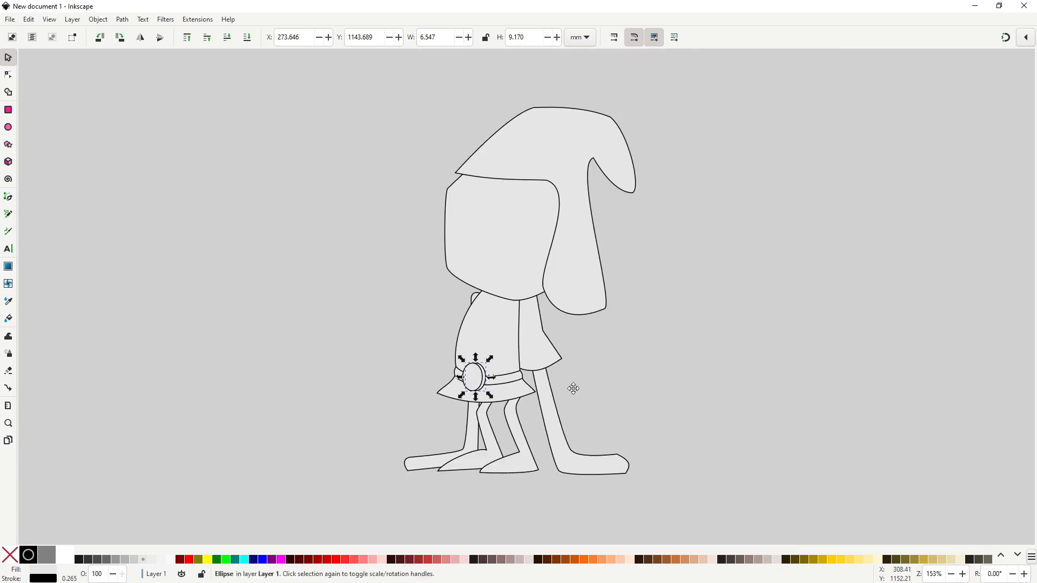
{"action": "scroll", "coordinate": [574, 388], "scroll_direction": "down", "scroll_amount": 1}
{"action": "left_click", "coordinate": [571, 366]}
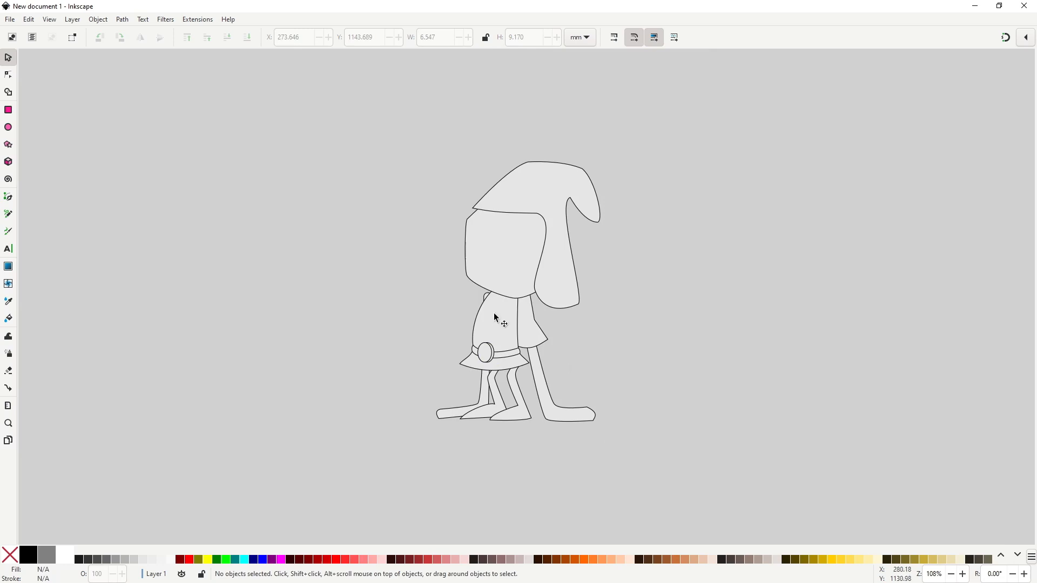
- Draw a closed triangular collar about 19 mm wide beneath the head, with its tip pointing down on the chest
{"action": "key", "text": "b"}
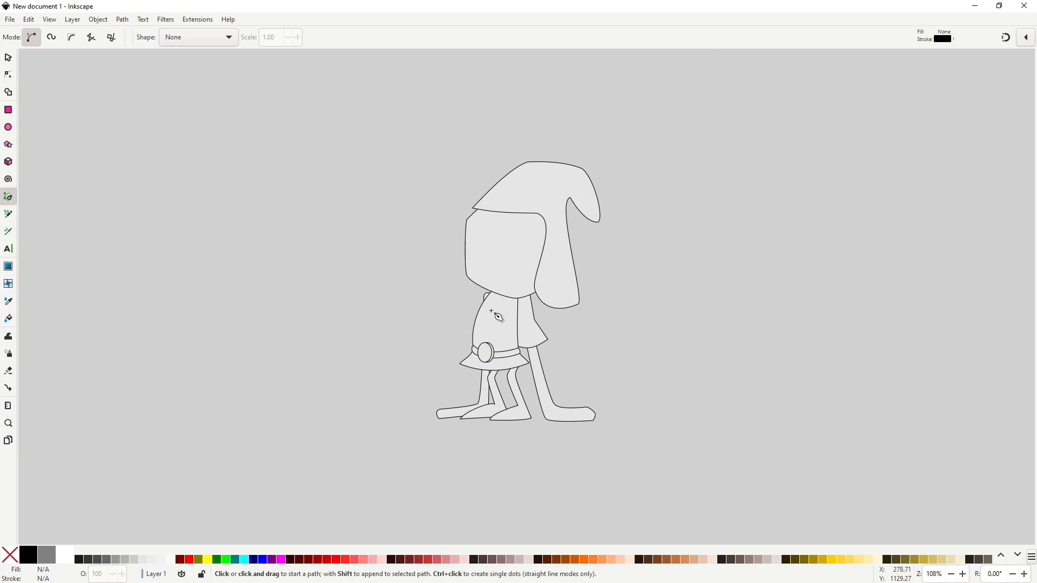
{"action": "left_click", "coordinate": [485, 296]}
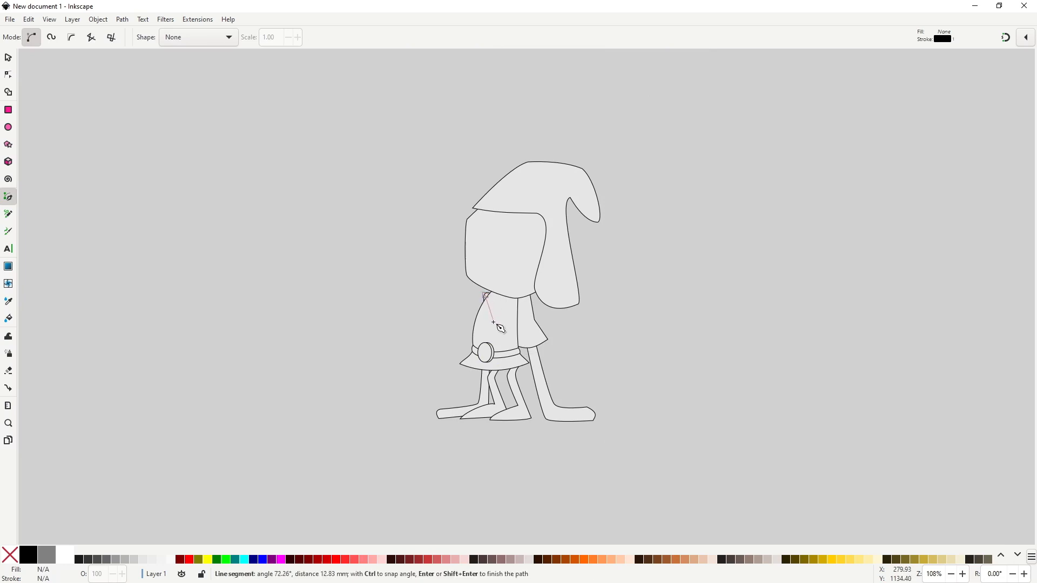
{"action": "left_click", "coordinate": [528, 297]}
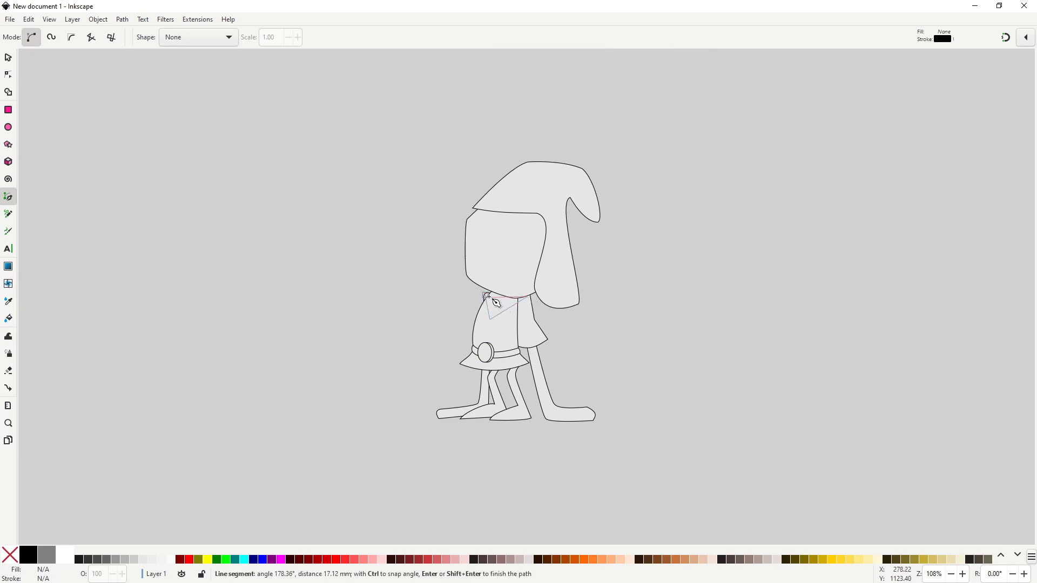
{"action": "left_click", "coordinate": [486, 296]}
- Raise the collar's upper-left node under the head, add a node just below it, and curve the left edge outward
{"action": "scroll", "coordinate": [503, 301], "scroll_direction": "up", "scroll_amount": 6}
{"action": "key", "text": "n"}
{"action": "left_click_drag", "start_coordinate": [367, 259], "coordinate": [383, 232]}
{"action": "mouse_move", "coordinate": [523, 255]}
{"action": "left_mouse_down"}
{"action": "mouse_move", "coordinate": [517, 302]}
{"action": "mouse_move", "coordinate": [543, 303]}
{"action": "mouse_move", "coordinate": [511, 331]}
{"action": "mouse_move", "coordinate": [532, 273]}
{"action": "mouse_move", "coordinate": [522, 260]}
{"action": "left_mouse_up"}
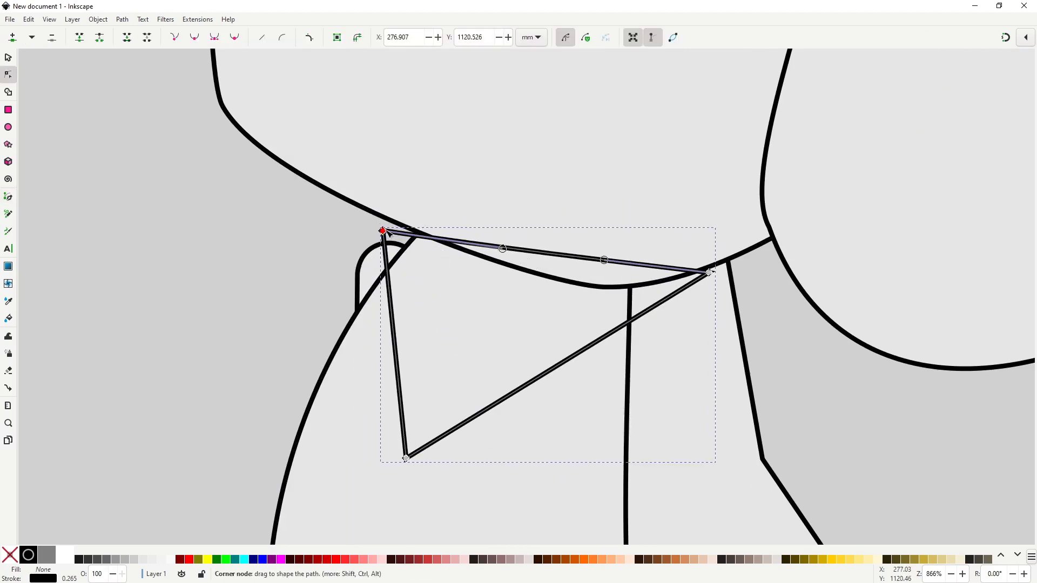
{"action": "left_click_drag", "start_coordinate": [383, 232], "coordinate": [399, 216]}
{"action": "left_click", "coordinate": [401, 257]}
{"action": "double_click", "coordinate": [400, 258]}
{"action": "left_click_drag", "start_coordinate": [401, 258], "coordinate": [398, 285]}
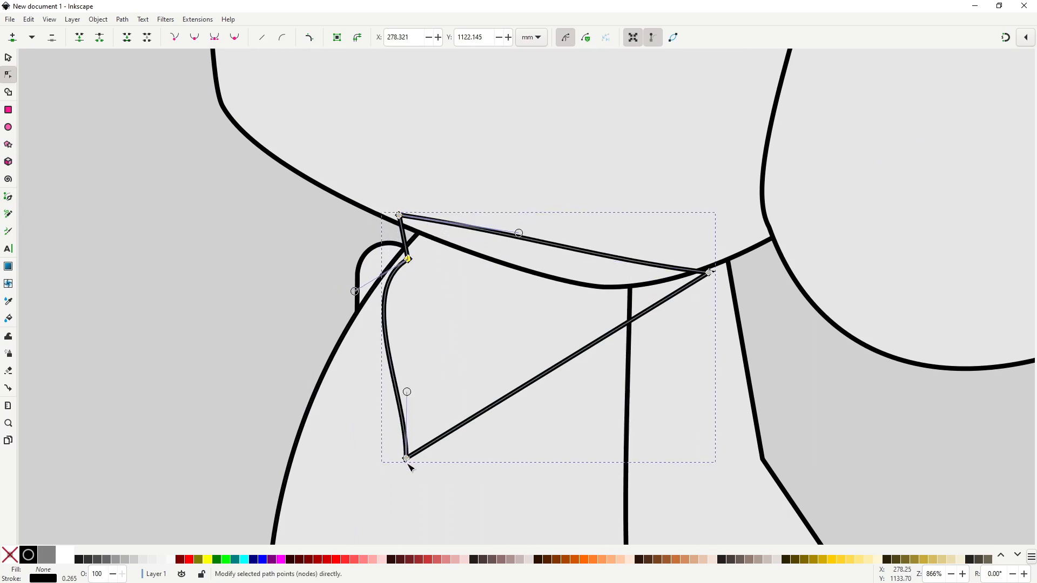
- Move the collar's lower tip slightly up and right, and bow its left and lower edges outward
{"action": "left_click_drag", "start_coordinate": [407, 458], "coordinate": [419, 446]}
{"action": "left_click_drag", "start_coordinate": [421, 381], "coordinate": [393, 394]}
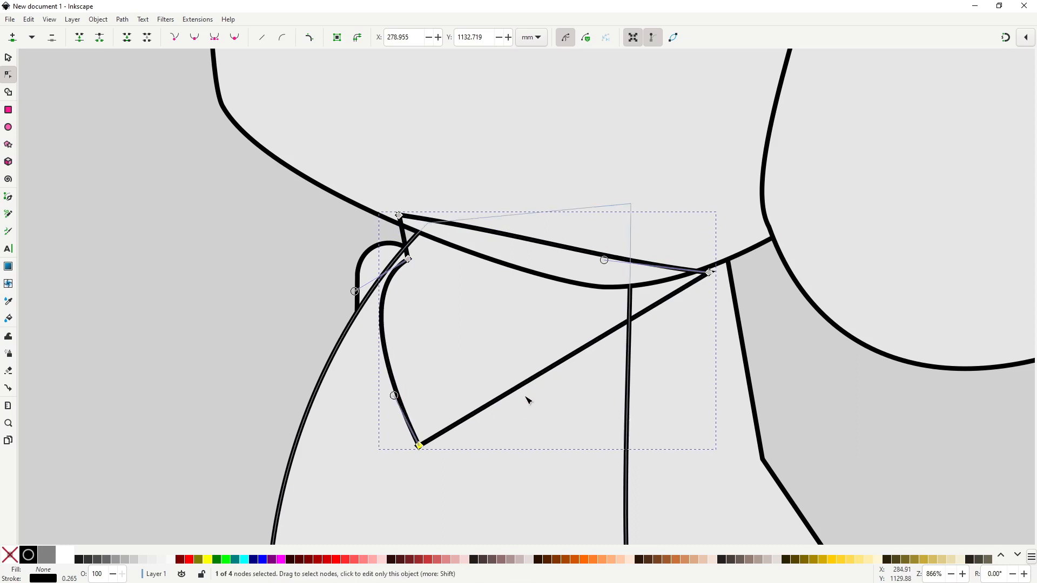
{"action": "left_click_drag", "start_coordinate": [540, 374], "coordinate": [558, 389]}
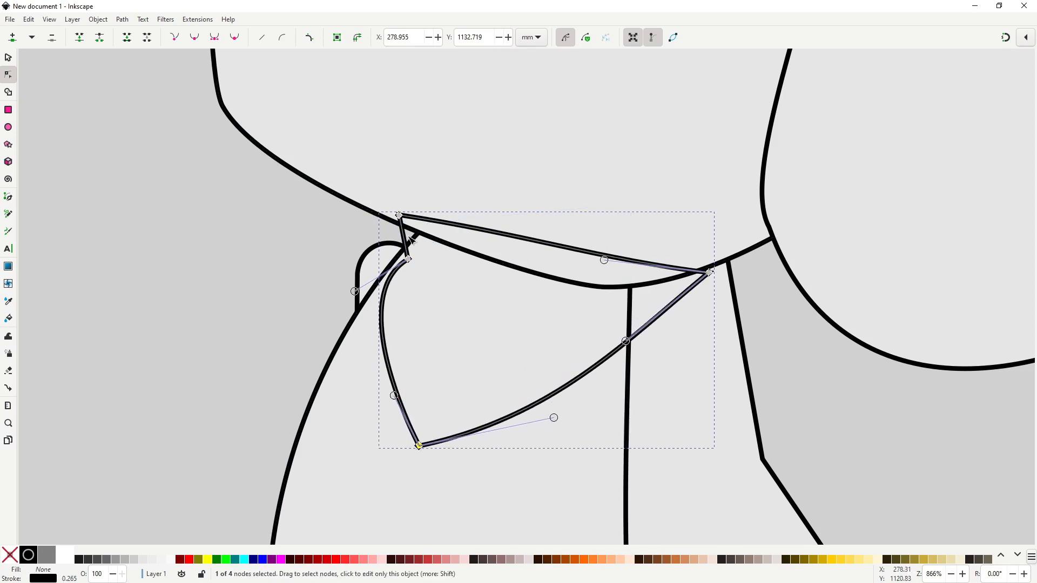
- Fill the collar with light gray and lower it behind the head but in front of the body
{"action": "key", "text": "s"}
{"action": "left_click", "coordinate": [150, 560]}
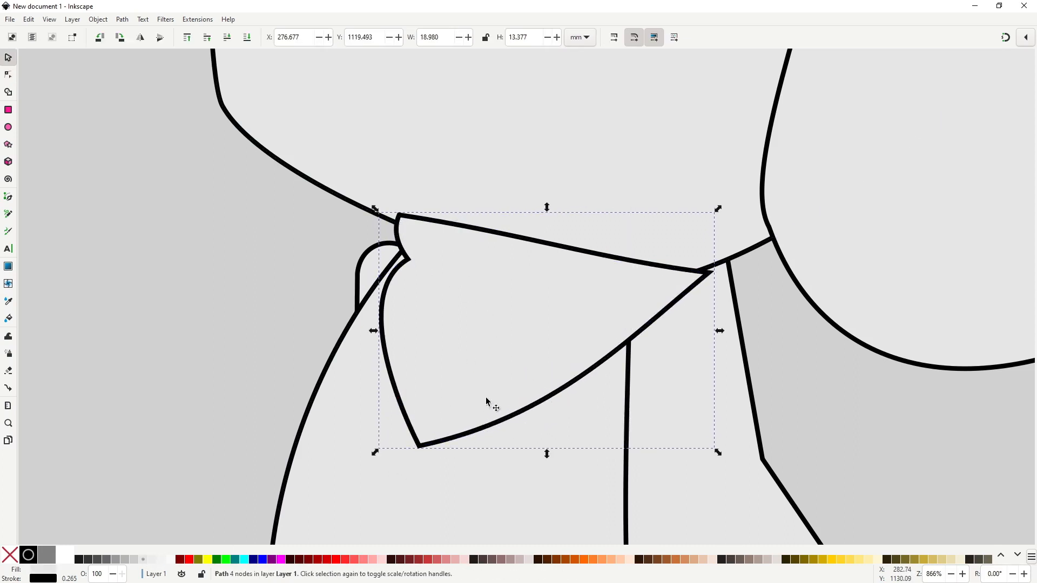
{"action": "key", "text": "Page_Down"}
{"action": "key", "text": "Page_Down"}
{"action": "key", "text": "Page_Up"}
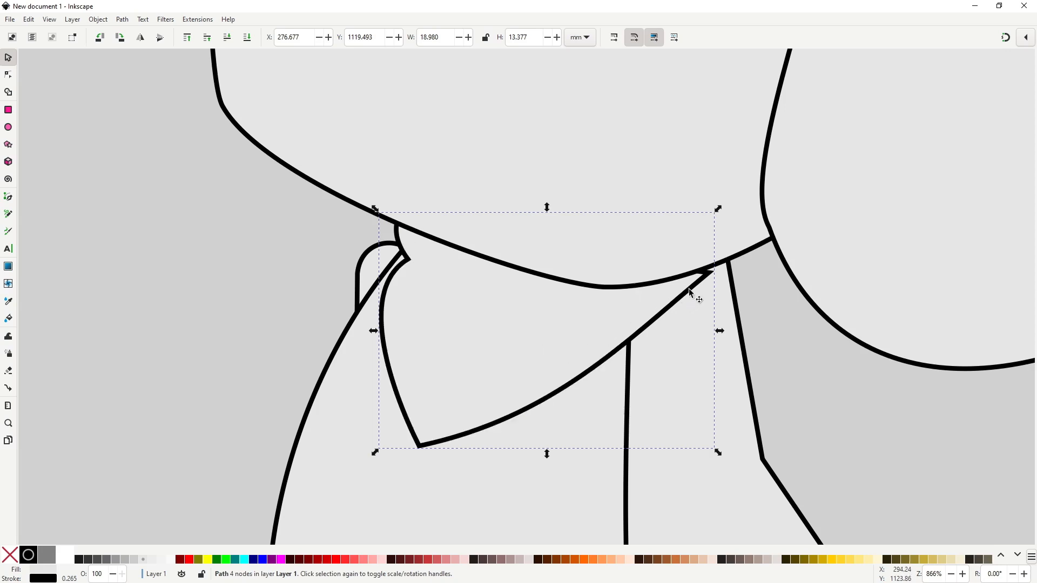
- Raise the collar's upper-right node under the head and move its lower tip slightly up and right
{"action": "key", "text": "n"}
{"action": "left_click_drag", "start_coordinate": [710, 271], "coordinate": [718, 256]}
{"action": "key", "text": "Escape"}
{"action": "key", "text": "Escape"}
{"action": "left_click", "coordinate": [428, 426]}
{"action": "left_click_drag", "start_coordinate": [424, 434], "coordinate": [433, 444]}
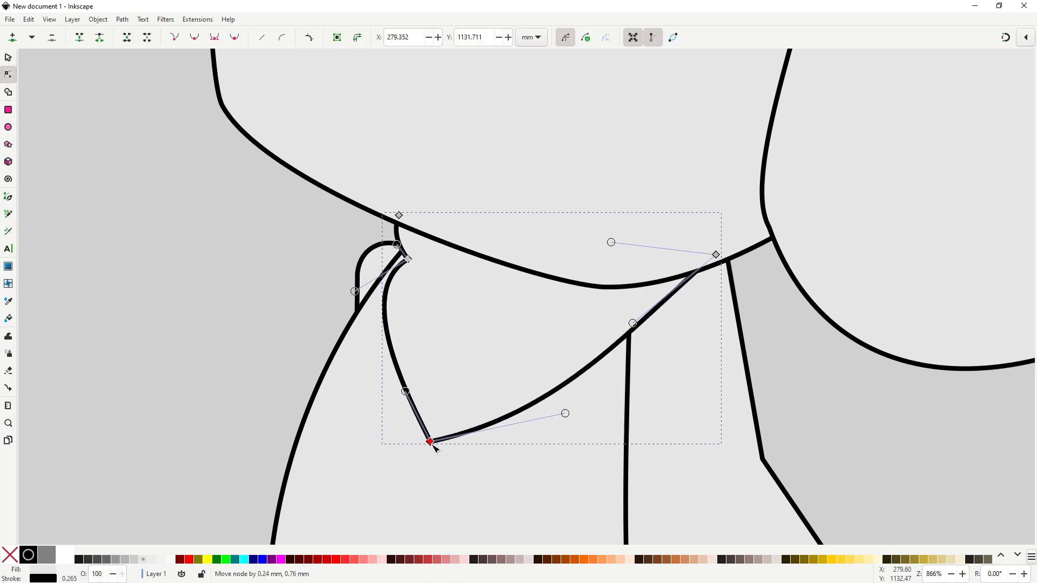
- Shift the notch node on the collar's left edge and the upper-left node above it slightly outward
{"action": "left_click", "coordinate": [408, 259]}
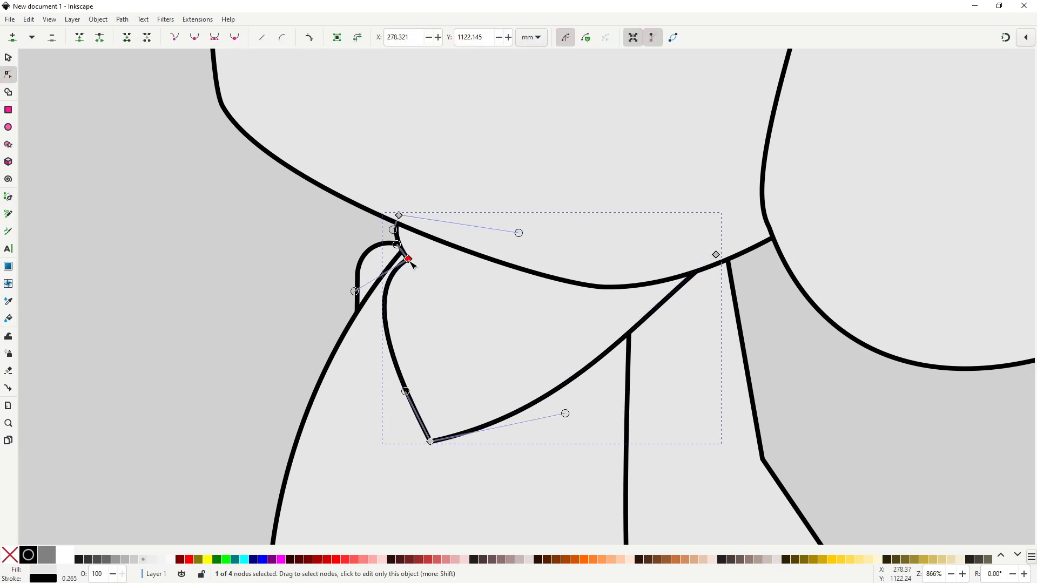
{"action": "left_click_drag", "start_coordinate": [405, 265], "coordinate": [398, 257]}
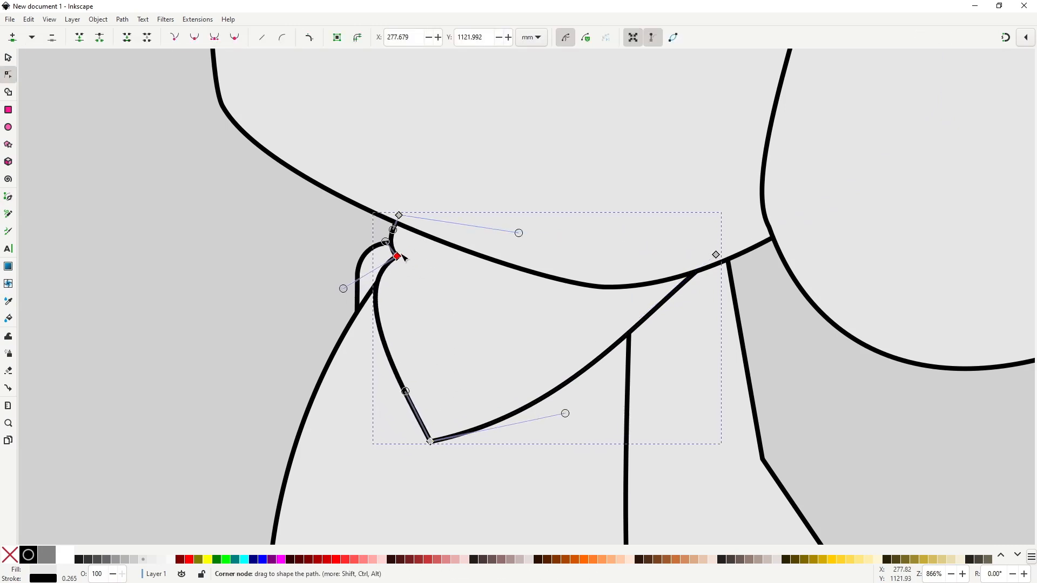
{"action": "left_click_drag", "start_coordinate": [399, 215], "coordinate": [389, 209]}
- Draw a downward-bowed fold about 14.6 mm wide across the collar from its left edge to the head, and nudge it slightly down
{"action": "key", "text": "b"}
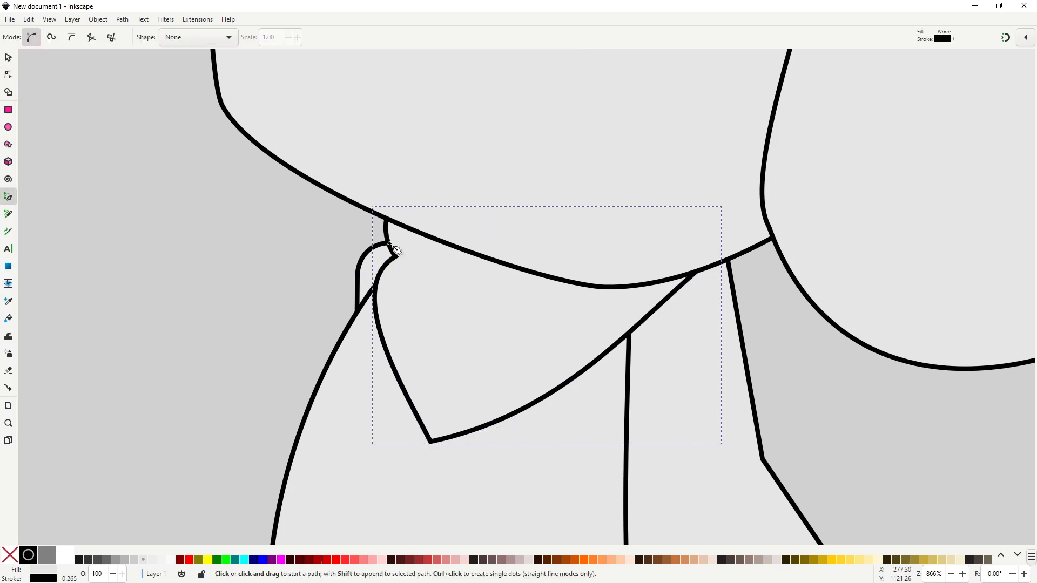
{"action": "left_click", "coordinate": [387, 239]}
{"action": "left_click_drag", "start_coordinate": [637, 278], "coordinate": [828, 178]}
{"action": "key", "text": "Return"}
{"action": "key", "text": "s"}
{"action": "key", "text": "n"}
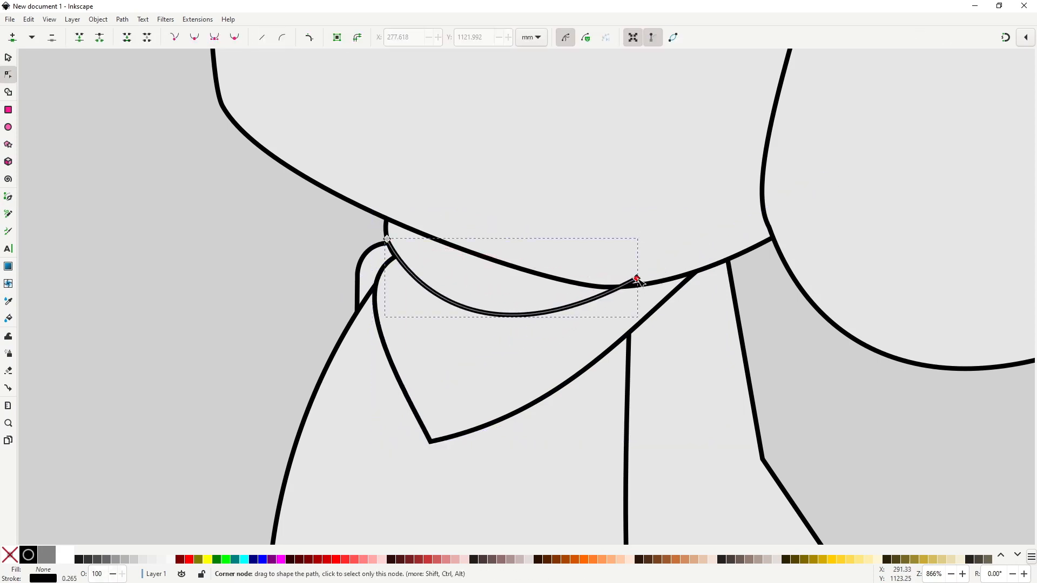
{"action": "left_click_drag", "start_coordinate": [636, 279], "coordinate": [643, 285]}
{"action": "key", "text": "s"}
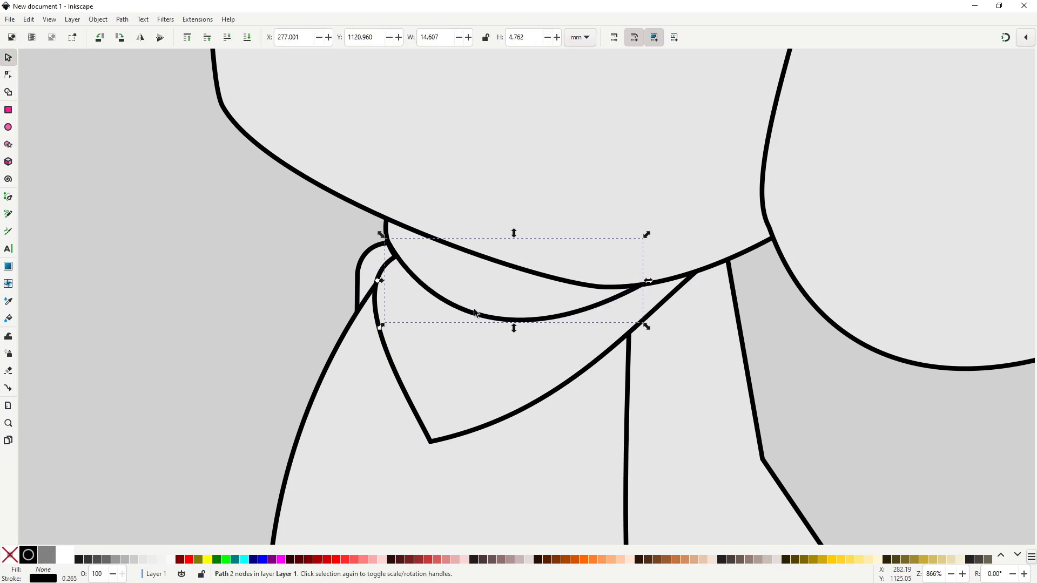
{"action": "left_click_drag", "start_coordinate": [459, 306], "coordinate": [461, 310]}
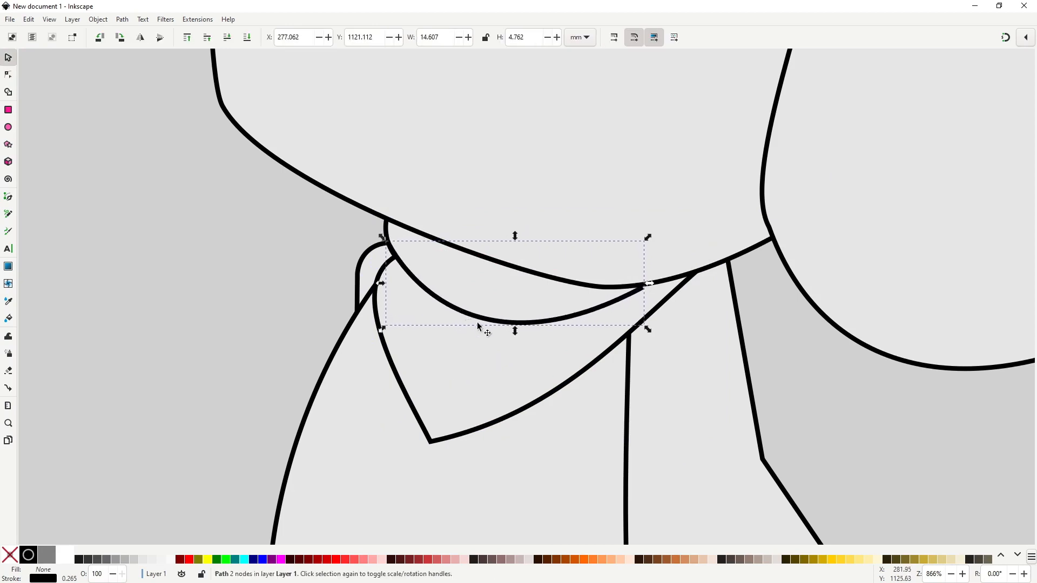
- Draw a second, shorter curved fold inside the collar just below the head, and lower its right end slightly
{"action": "key", "text": "b"}
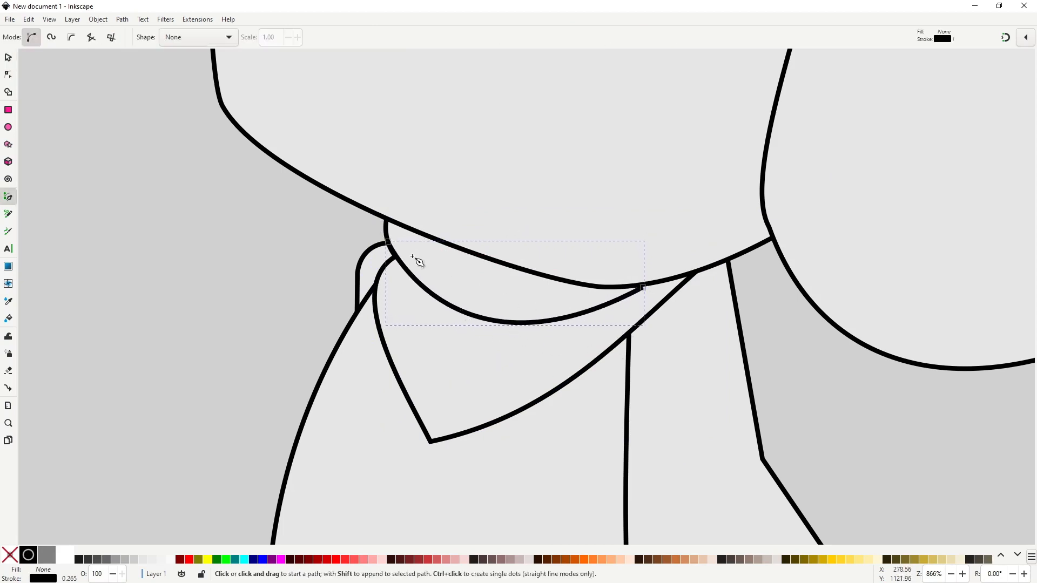
{"action": "left_click", "coordinate": [413, 257]}
{"action": "left_click_drag", "start_coordinate": [523, 276], "coordinate": [606, 266]}
{"action": "key", "text": "Return"}
{"action": "key", "text": "n"}
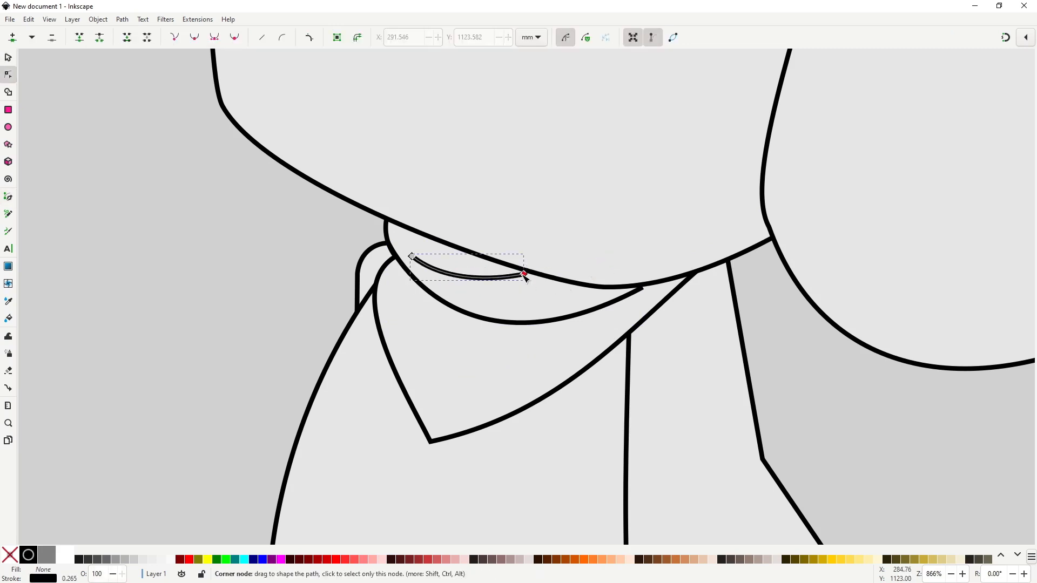
{"action": "left_click_drag", "start_coordinate": [524, 276], "coordinate": [527, 287]}
{"action": "key", "text": "s"}
{"action": "key", "text": "Escape"}
- Draw a downward-bowed line about 20.6 mm wide across the torso above the belt, ending at the sleeve's edge
{"action": "scroll", "coordinate": [537, 431], "scroll_direction": "down", "scroll_amount": 6}
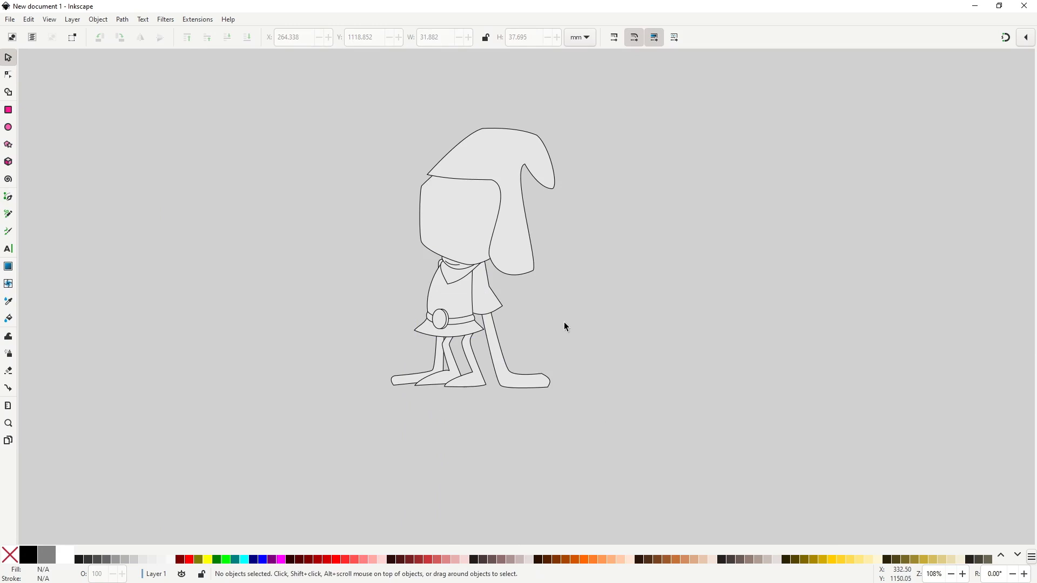
{"action": "scroll", "coordinate": [453, 294], "scroll_direction": "up", "scroll_amount": 3}
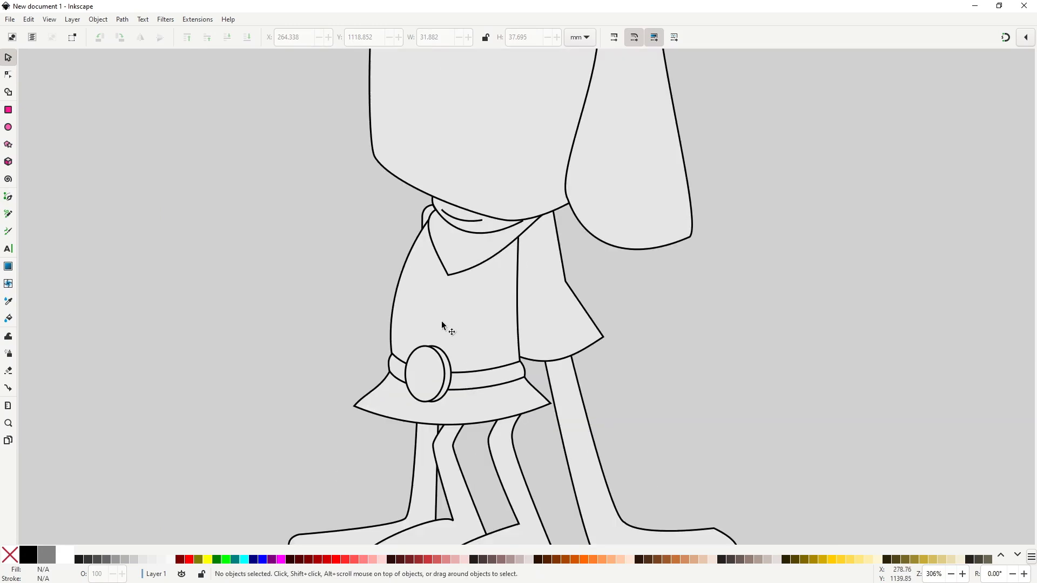
{"action": "key", "text": "b"}
{"action": "left_click", "coordinate": [391, 316]}
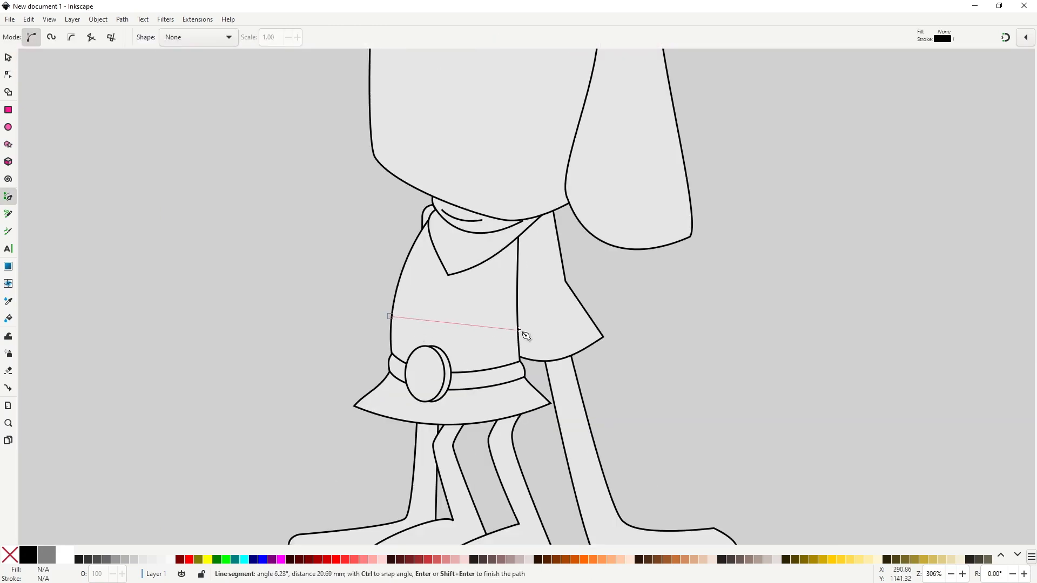
{"action": "left_click_drag", "start_coordinate": [517, 328], "coordinate": [631, 313]}
{"action": "key", "text": "Return"}
{"action": "key", "text": "s"}
{"action": "key", "text": "n"}
{"action": "scroll", "coordinate": [497, 348], "scroll_direction": "up", "scroll_amount": 4}
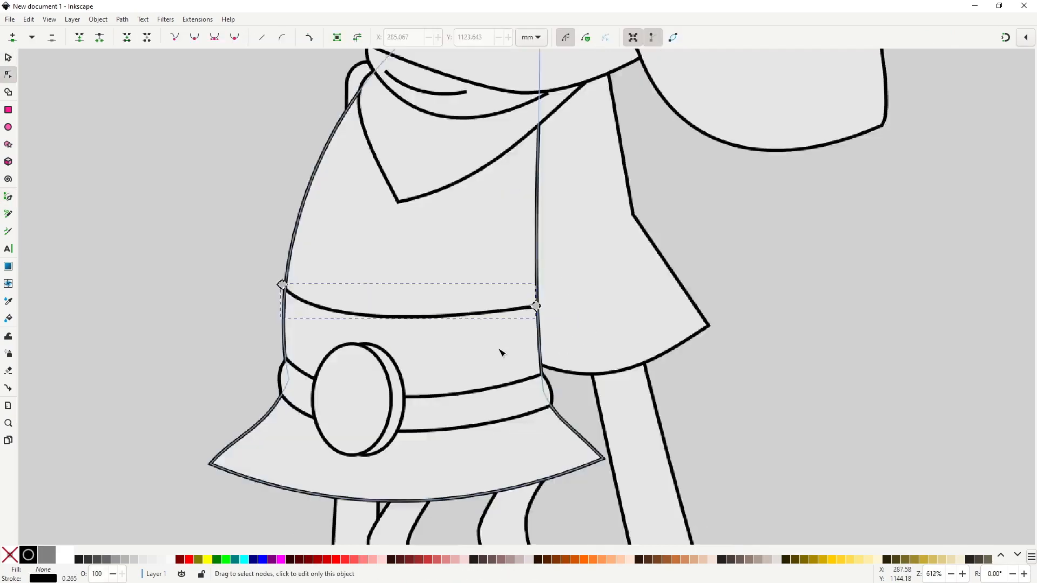
{"action": "left_click_drag", "start_coordinate": [577, 266], "coordinate": [576, 267]}
{"action": "scroll", "coordinate": [564, 317], "scroll_direction": "down", "scroll_amount": 6}
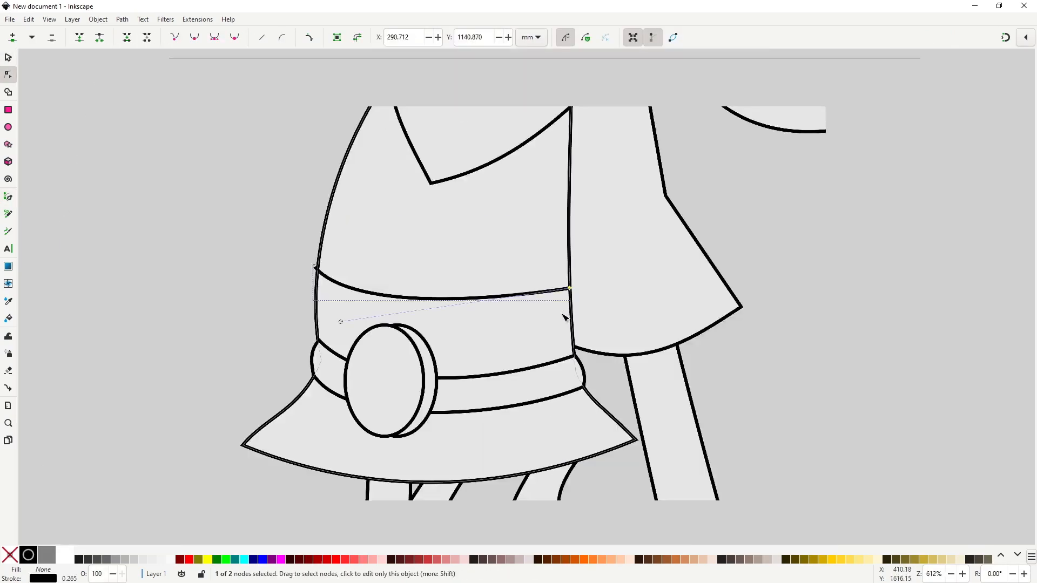
{"action": "key", "text": "s"}
{"action": "left_click", "coordinate": [653, 373]}
- Move the knee node on the front edge of the left of the two legs slightly inward
{"action": "left_click_drag", "start_coordinate": [651, 390], "coordinate": [604, 378]}
{"action": "scroll", "coordinate": [510, 362], "scroll_direction": "up", "scroll_amount": 4}
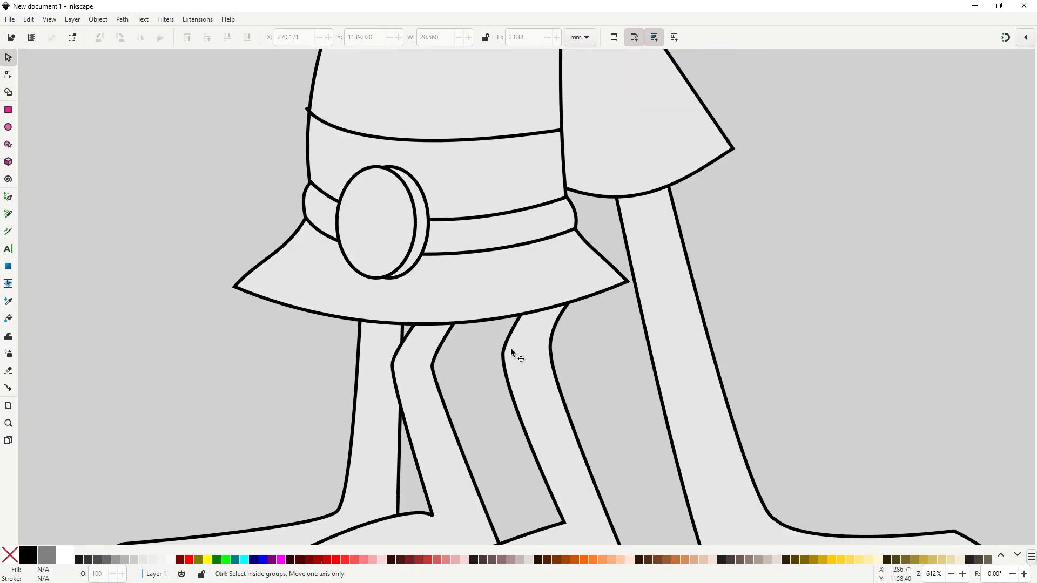
{"action": "key", "text": "b"}
{"action": "key", "text": "n"}
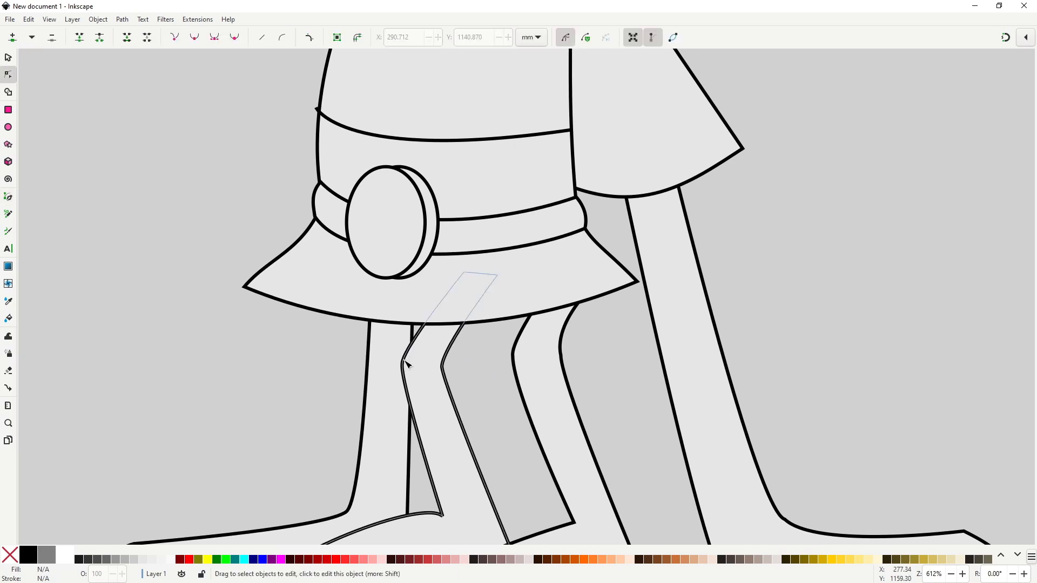
{"action": "left_click", "coordinate": [407, 362]}
{"action": "left_click_drag", "start_coordinate": [402, 365], "coordinate": [407, 365]}
- Draw a knee bump about 2.5 mm wide on the left leg's front edge and fill it with light gray
{"action": "key", "text": "b"}
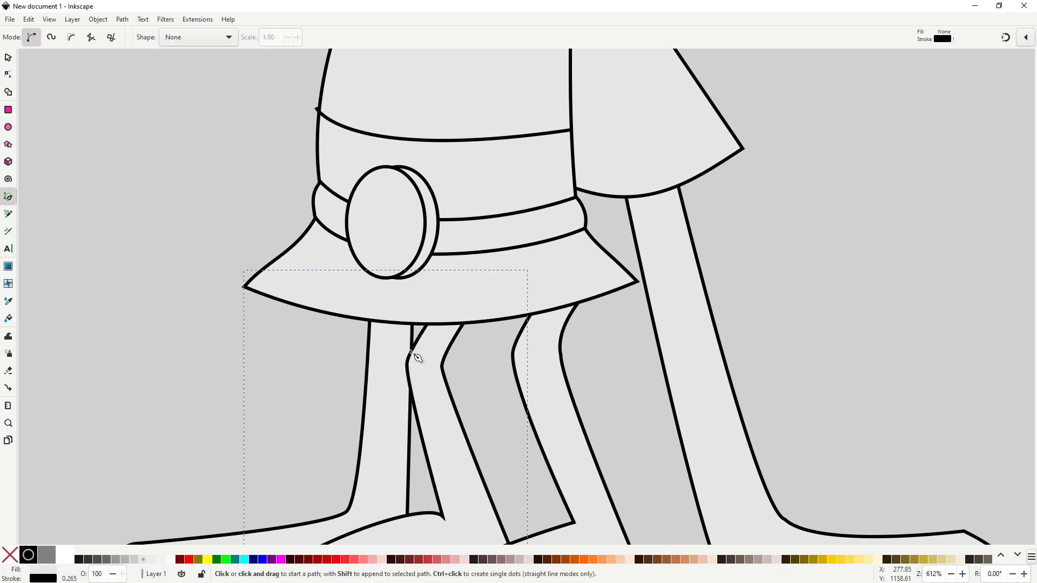
{"action": "left_click", "coordinate": [413, 350]}
{"action": "left_click_drag", "start_coordinate": [422, 382], "coordinate": [445, 373]}
{"action": "key", "text": "s"}
{"action": "key", "text": "d"}
{"action": "key", "text": "s"}
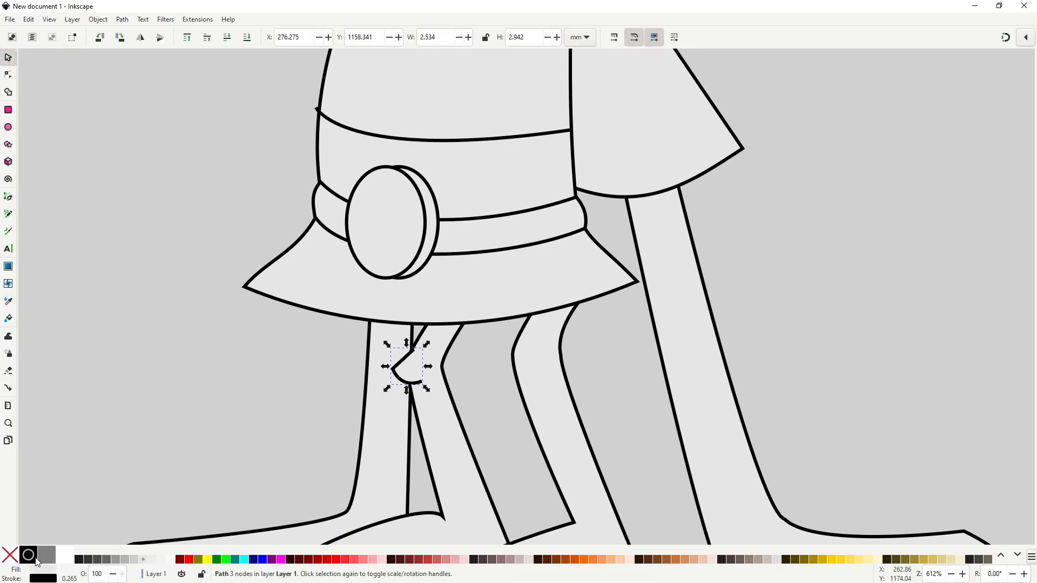
{"action": "left_click", "coordinate": [11, 556], "text": "shift"}
{"action": "key", "text": "ctrl+z"}
- Reshape the knee bump by moving its outer node closer to the leg, adjusting both ends and flattening its lower curve
{"action": "key", "text": "n"}
{"action": "scroll", "coordinate": [418, 357], "scroll_direction": "up", "scroll_amount": 2}
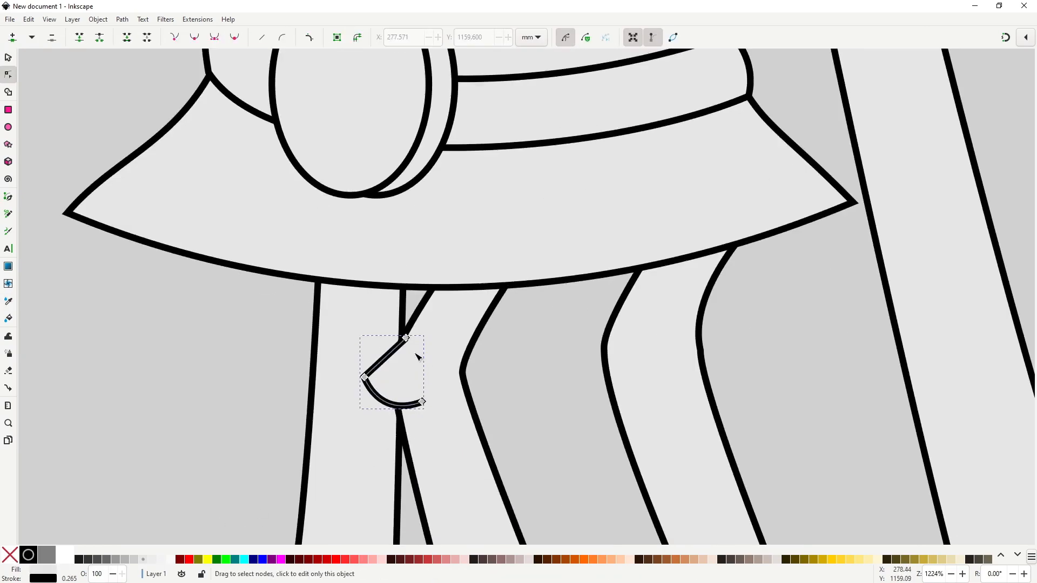
{"action": "left_click_drag", "start_coordinate": [365, 376], "coordinate": [380, 367]}
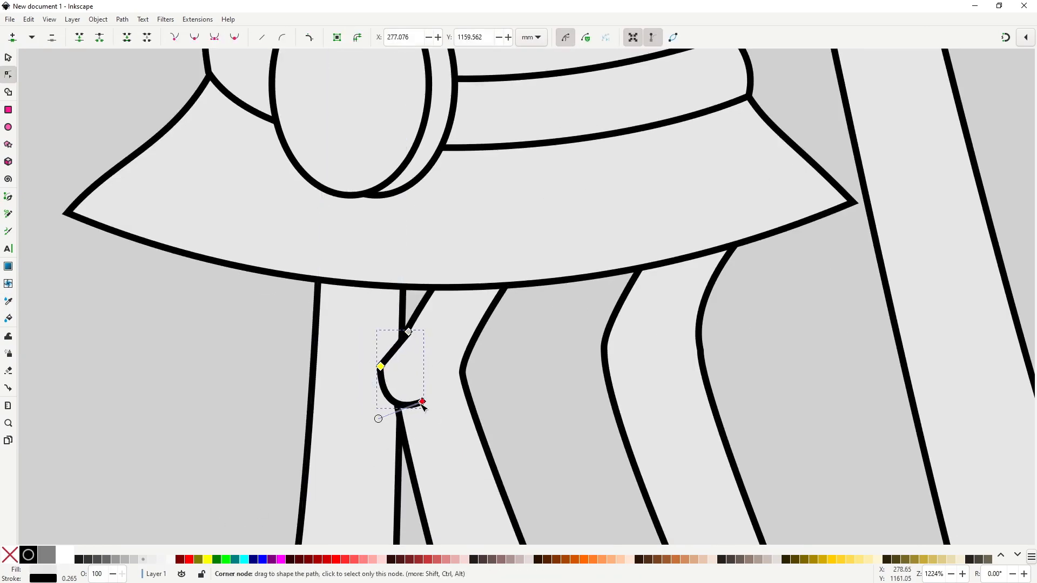
{"action": "left_click_drag", "start_coordinate": [421, 402], "coordinate": [423, 407]}
{"action": "left_click_drag", "start_coordinate": [380, 423], "coordinate": [383, 408]}
{"action": "key", "text": "s"}
{"action": "scroll", "coordinate": [432, 323], "scroll_direction": "down", "scroll_amount": 3}
{"action": "left_click", "coordinate": [654, 368]}
- Nudge the left knee bump slightly up and left to align it with the leg outline
{"action": "scroll", "coordinate": [463, 365], "scroll_direction": "down", "scroll_amount": 2}
{"action": "scroll", "coordinate": [457, 352], "scroll_direction": "up", "scroll_amount": 6}
{"action": "key", "text": "n"}
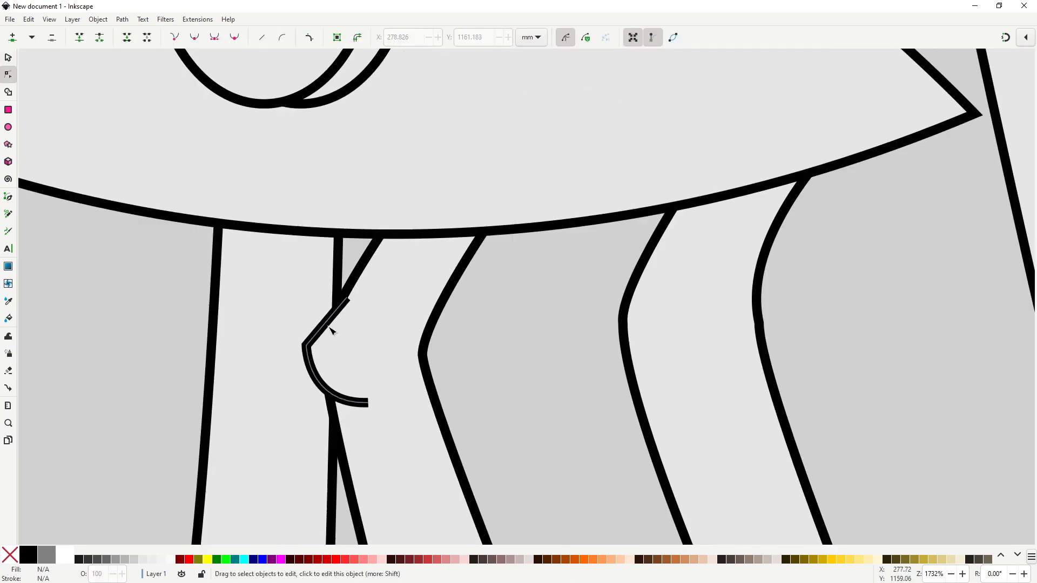
{"action": "key", "text": "s"}
{"action": "left_click_drag", "start_coordinate": [329, 326], "coordinate": [327, 324]}
- Copy the knee bump onto the right leg's front edge and adjust its nodes to fit that leg
{"action": "key", "text": "ctrl+c"}
{"action": "key", "text": "ctrl+v"}
{"action": "left_click_drag", "start_coordinate": [610, 375], "coordinate": [613, 357]}
{"action": "key", "text": "n"}
{"action": "left_click_drag", "start_coordinate": [657, 383], "coordinate": [670, 378]}
{"action": "left_click_drag", "start_coordinate": [596, 324], "coordinate": [603, 329]}
{"action": "left_click_drag", "start_coordinate": [636, 277], "coordinate": [638, 278]}
{"action": "key", "text": "s"}
{"action": "left_click", "coordinate": [824, 358]}
- Draw a line across the left leg's shin and bow it downward
{"action": "scroll", "coordinate": [483, 326], "scroll_direction": "down", "scroll_amount": 4}
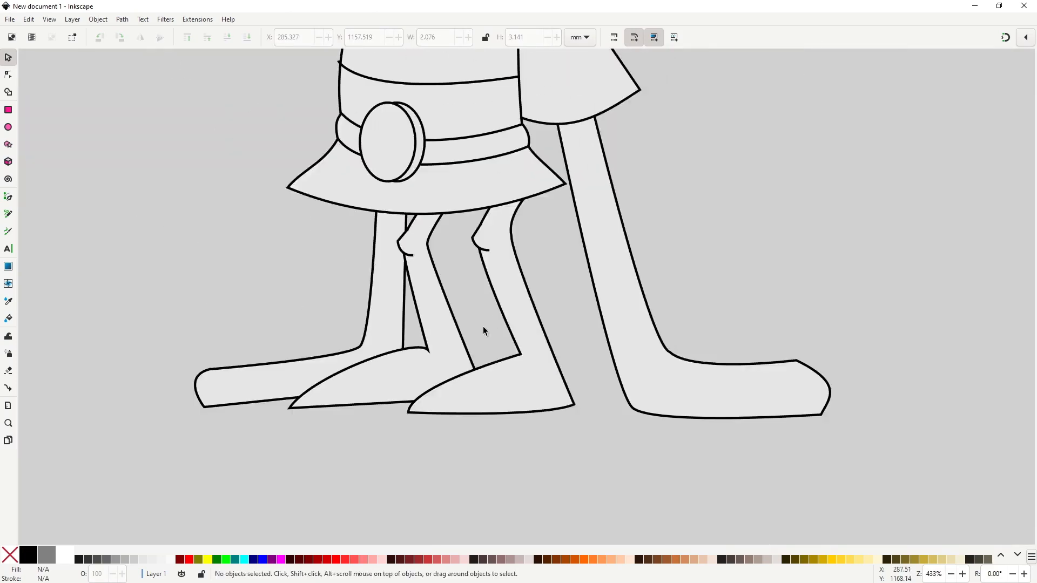
{"action": "left_click_drag", "start_coordinate": [481, 318], "coordinate": [452, 379]}
{"action": "scroll", "coordinate": [452, 379], "scroll_direction": "up", "scroll_amount": 1}
{"action": "key", "text": "b"}
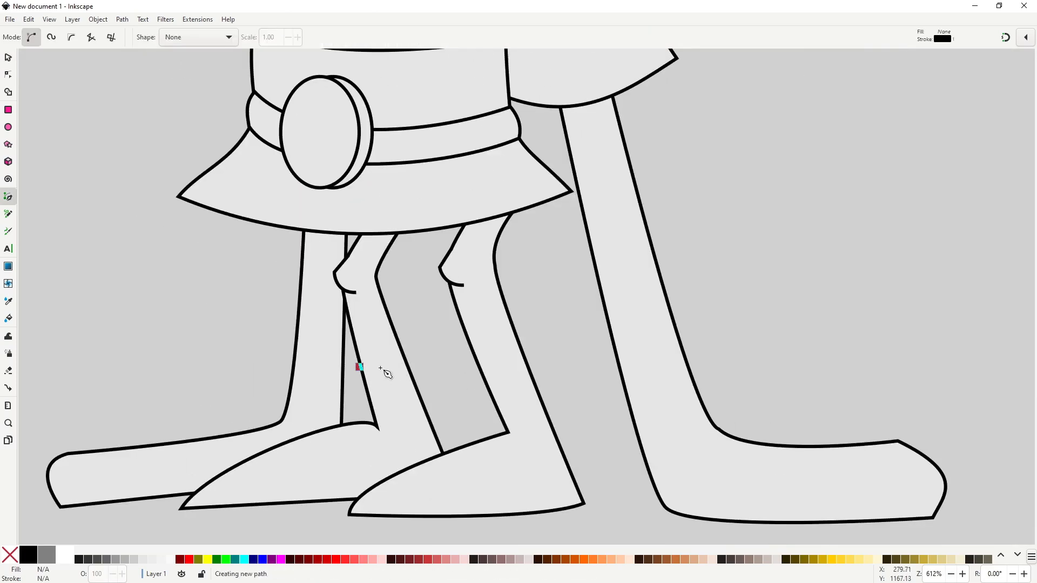
{"action": "double_click", "coordinate": [409, 367]}
{"action": "key", "text": "n"}
{"action": "left_click_drag", "start_coordinate": [382, 367], "coordinate": [389, 373]}
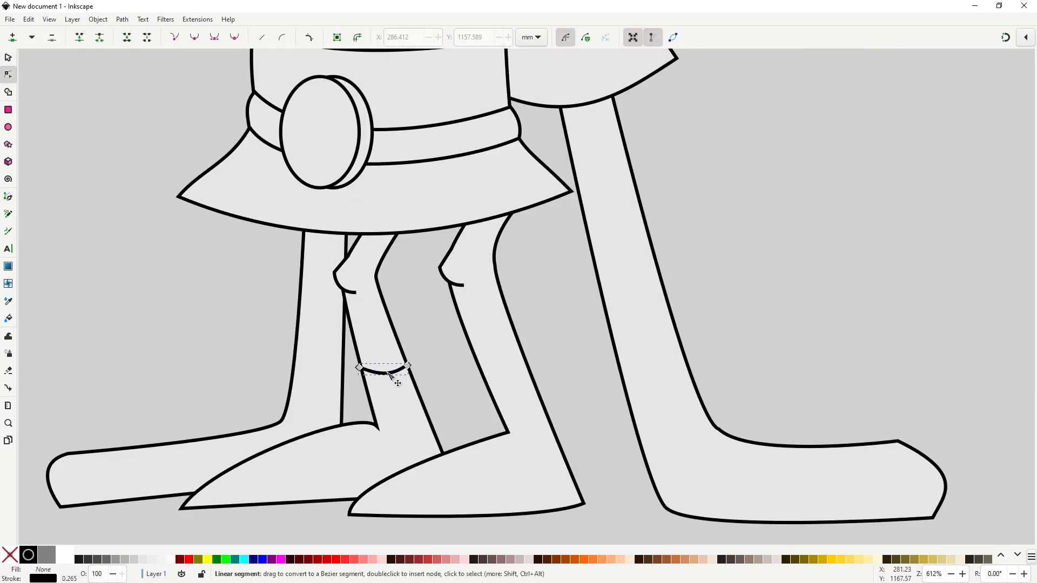
- Draw a matching downward-bowed line about 4.2 mm wide across the right leg's shin
{"action": "key", "text": "b"}
{"action": "left_click", "coordinate": [473, 357]}
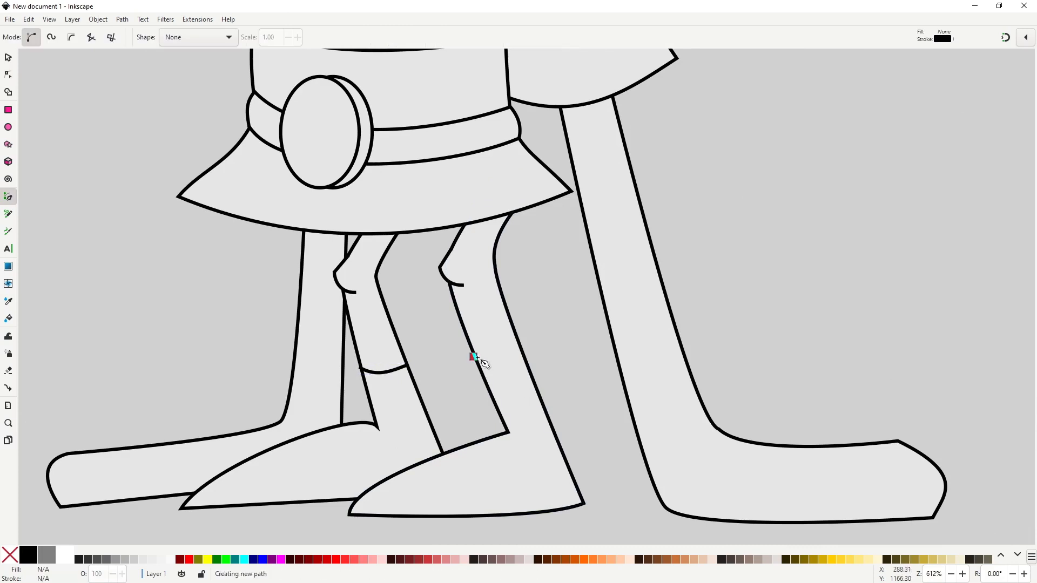
{"action": "double_click", "coordinate": [526, 358]}
{"action": "key", "text": "n"}
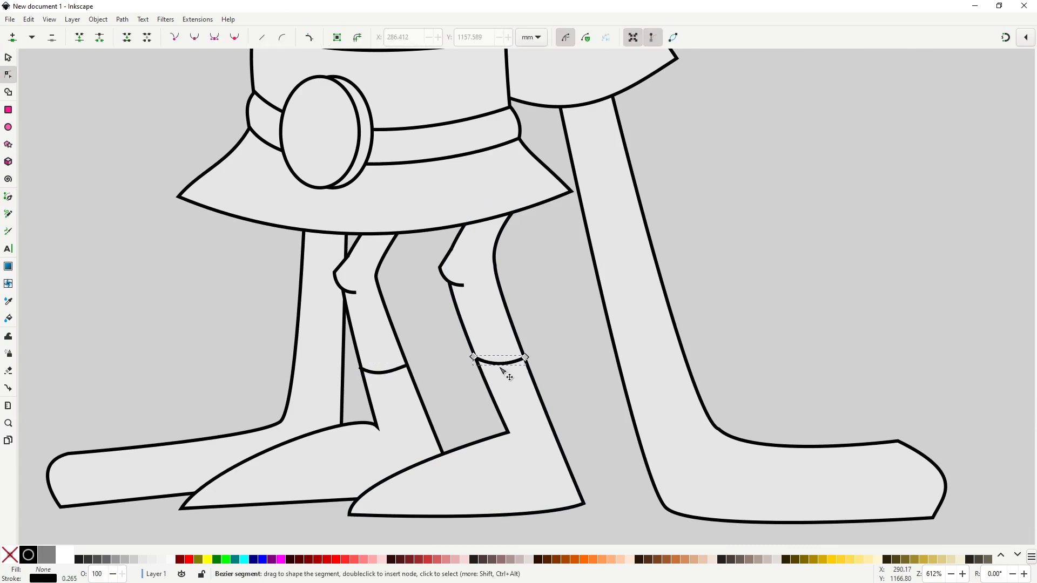
{"action": "key", "text": "s"}
- Move the upper-left node of the arm behind the torso outward and adjust its handle to round the shoulder
{"action": "scroll", "coordinate": [582, 394], "scroll_direction": "down", "scroll_amount": 4}
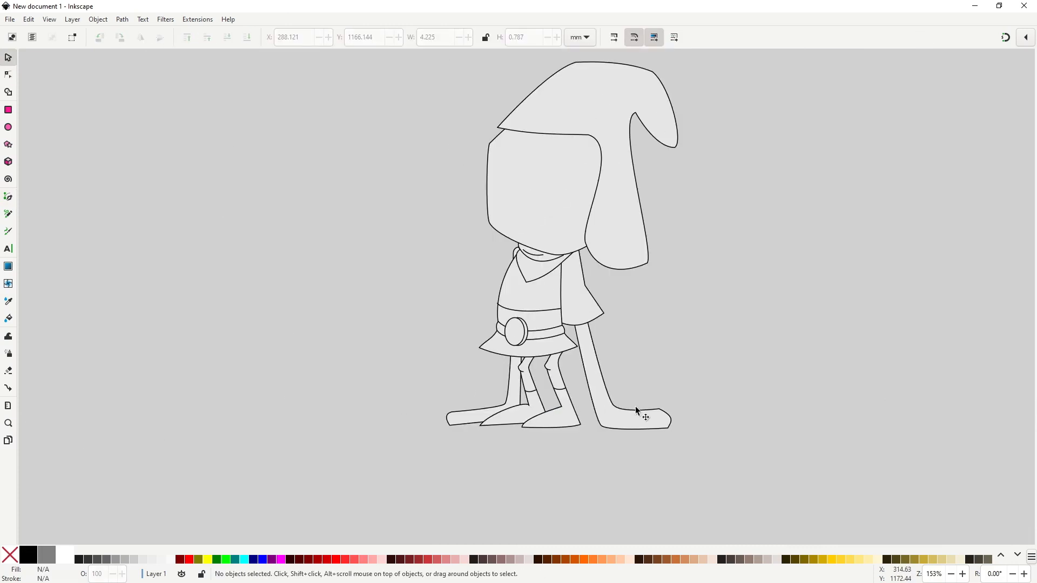
{"action": "scroll", "coordinate": [650, 421], "scroll_direction": "up", "scroll_amount": 3}
{"action": "scroll", "coordinate": [668, 460], "scroll_direction": "down", "scroll_amount": 3}
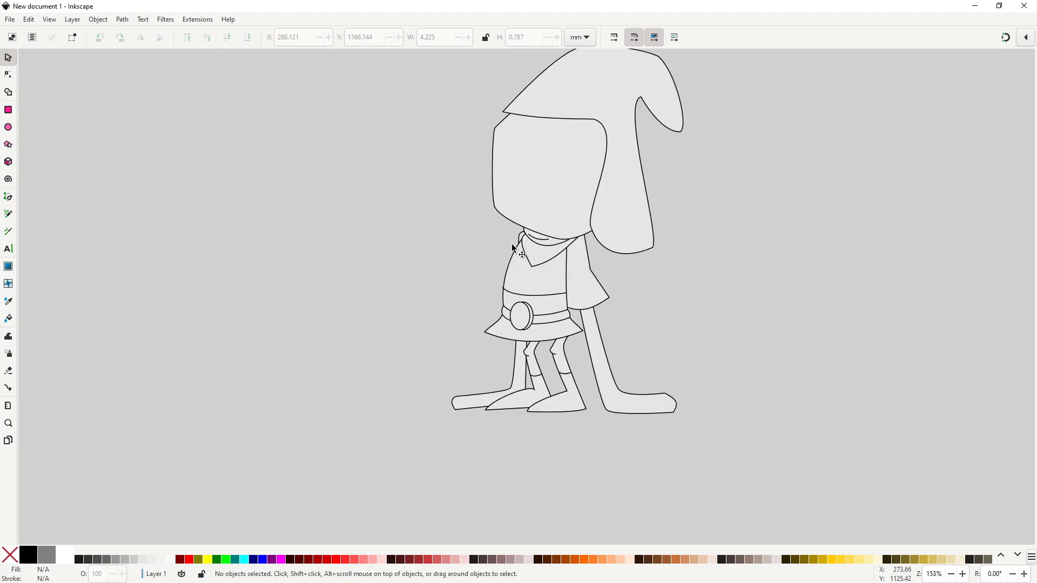
{"action": "scroll", "coordinate": [514, 249], "scroll_direction": "up", "scroll_amount": 3}
{"action": "left_click", "coordinate": [558, 225]}
{"action": "scroll", "coordinate": [558, 232], "scroll_direction": "down", "scroll_amount": 1}
{"action": "key", "text": "n"}
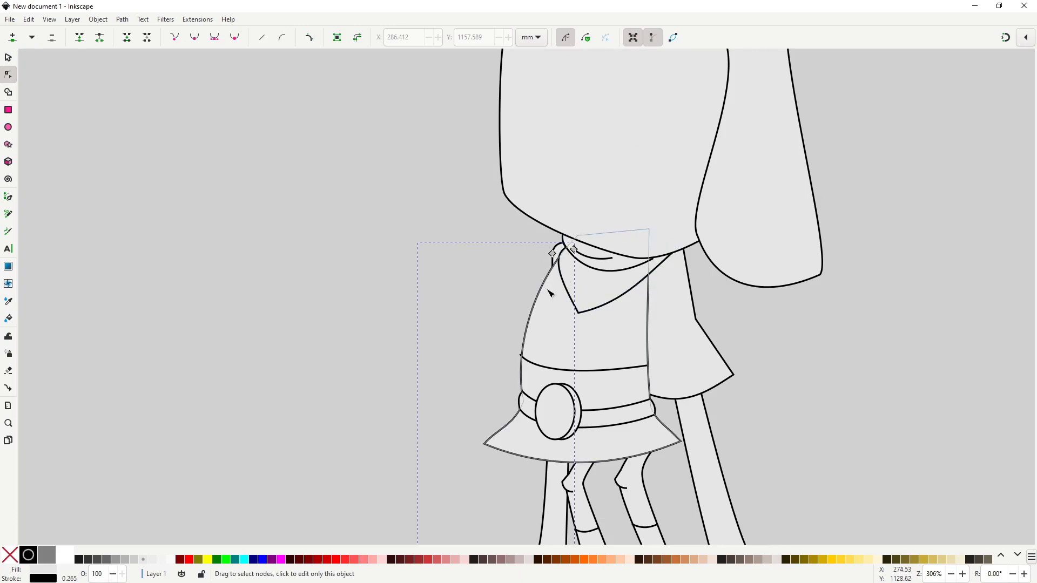
{"action": "left_click", "coordinate": [552, 254]}
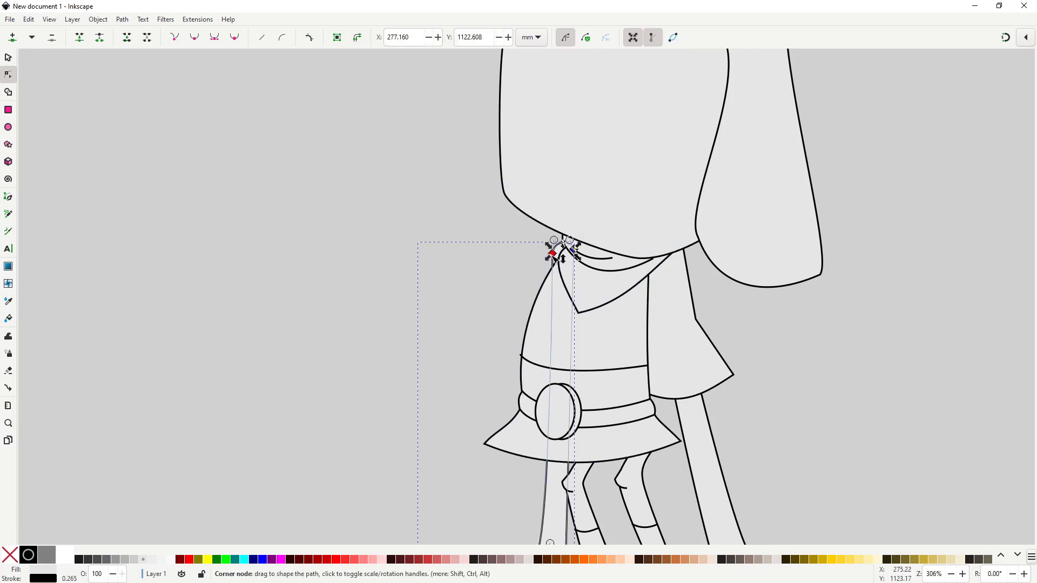
{"action": "left_click_drag", "start_coordinate": [552, 253], "coordinate": [549, 233]}
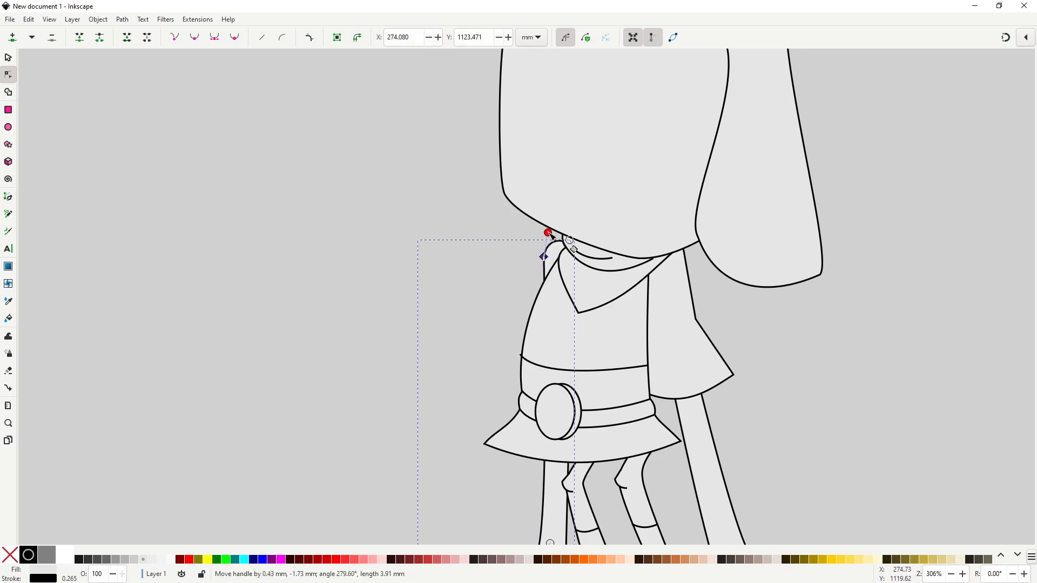
{"action": "key", "text": "s"}
- Move the front sleeve's top-right node slightly left and its elbow node slightly down and left
{"action": "scroll", "coordinate": [692, 353], "scroll_direction": "down", "scroll_amount": 1}
{"action": "left_click_drag", "start_coordinate": [717, 325], "coordinate": [614, 319]}
{"action": "scroll", "coordinate": [614, 319], "scroll_direction": "up", "scroll_amount": 1}
{"action": "left_click", "coordinate": [572, 310]}
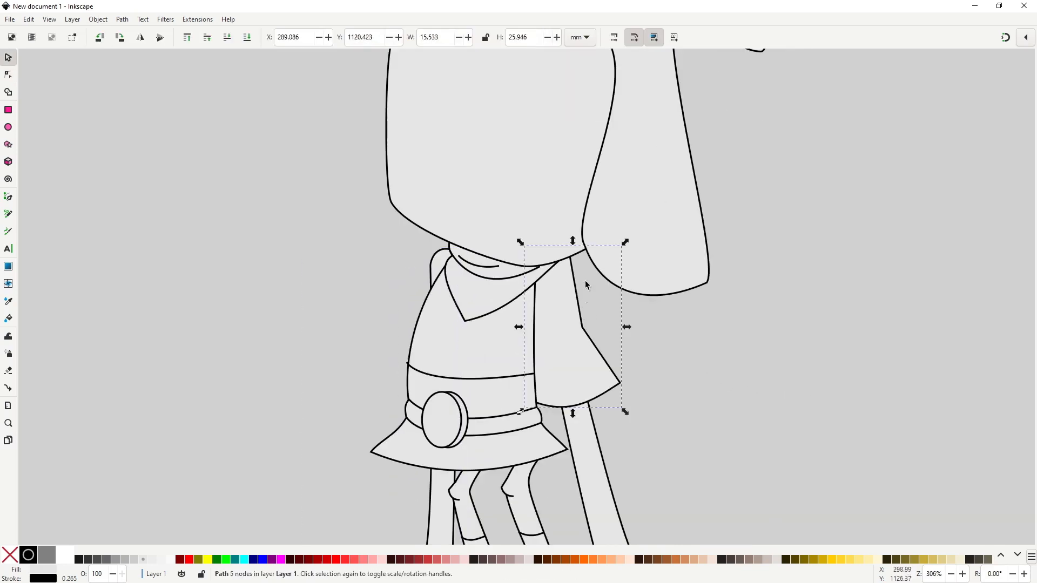
{"action": "key", "text": "n"}
{"action": "left_click_drag", "start_coordinate": [570, 249], "coordinate": [566, 253]}
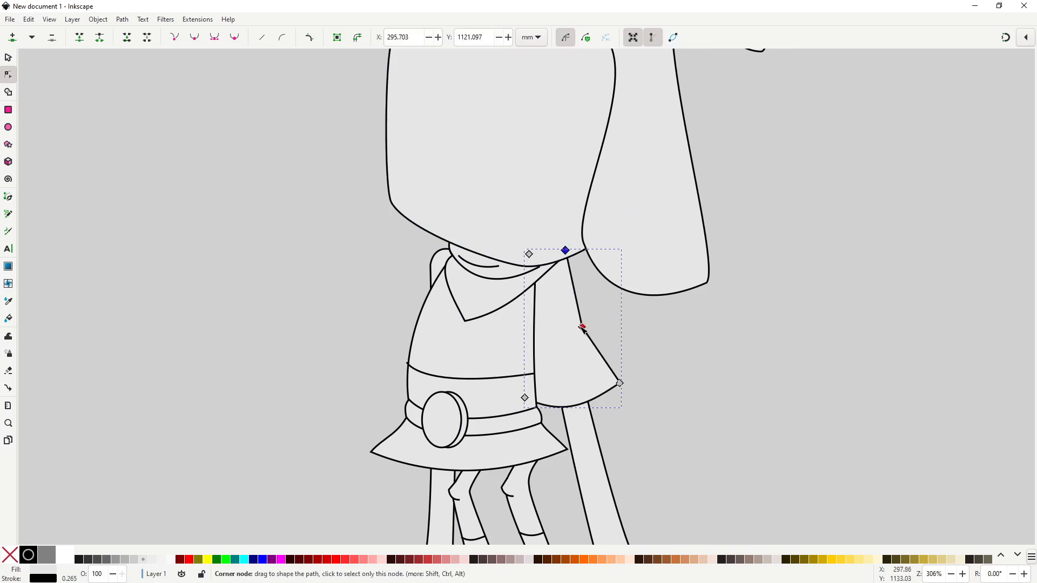
{"action": "left_click_drag", "start_coordinate": [582, 327], "coordinate": [580, 331]}
{"action": "key", "text": "s"}
{"action": "left_click", "coordinate": [656, 444]}
- Draw a small ellipse on the belt buckle's front face, duplicate it, and unite both into a figure-eight about 3.0 by 5.8 mm
{"action": "scroll", "coordinate": [656, 445], "scroll_direction": "down", "scroll_amount": 2}
{"action": "left_click_drag", "start_coordinate": [656, 444], "coordinate": [587, 292]}
{"action": "scroll", "coordinate": [484, 283], "scroll_direction": "up", "scroll_amount": 3, "text": "ctrl"}
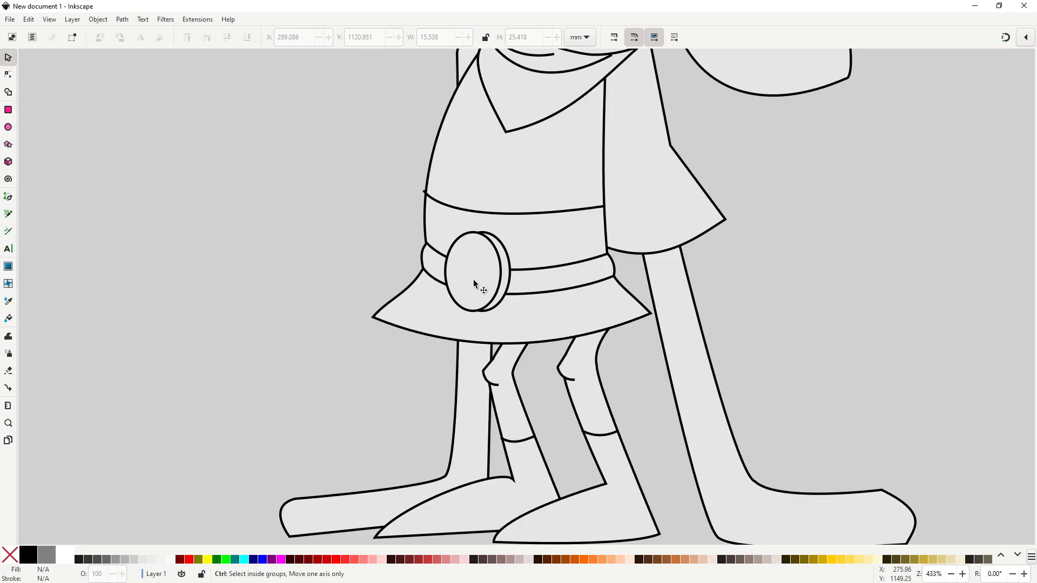
{"action": "scroll", "coordinate": [473, 279], "scroll_direction": "up", "scroll_amount": 1, "text": "ctrl"}
{"action": "key", "text": "e"}
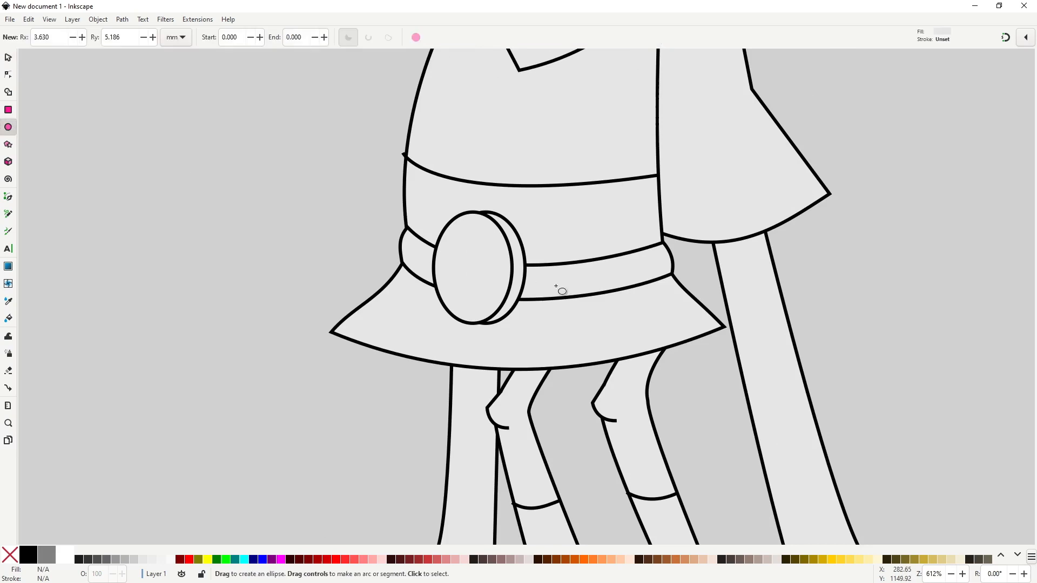
{"action": "mouse_move", "coordinate": [452, 237]}
{"action": "left_mouse_down"}
{"action": "mouse_move", "coordinate": [491, 282]}
{"action": "mouse_move", "coordinate": [481, 303]}
{"action": "left_mouse_up"}
{"action": "key", "text": "s"}
{"action": "key", "text": "ctrl+d"}
{"action": "left_click", "coordinate": [483, 260], "text": "shift"}
{"action": "key", "text": "ctrl+plus"}
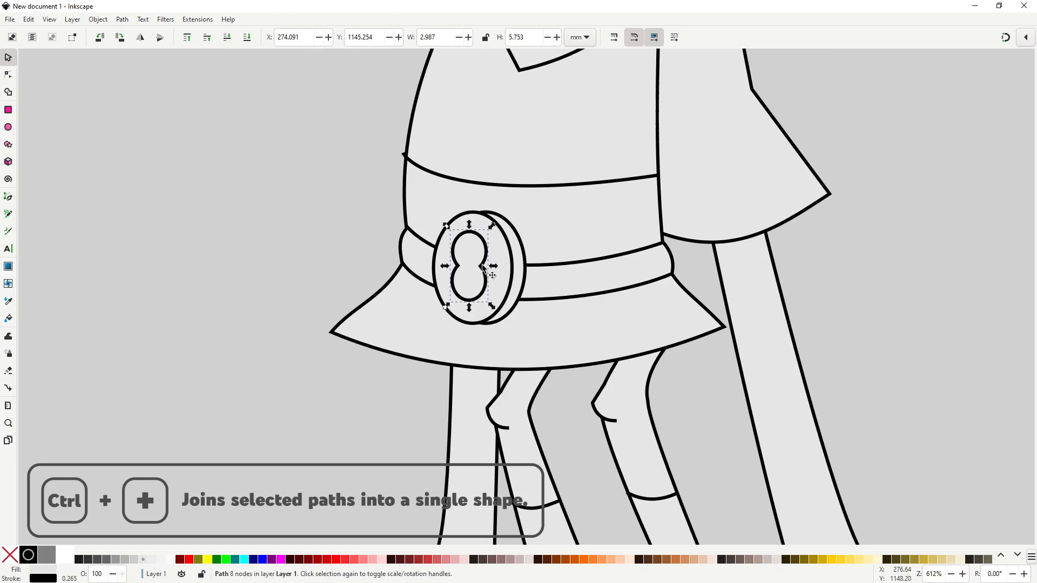
- Rotate the buckle's figure-eight slightly clockwise and fill it with a darker gray
{"action": "left_click_drag", "start_coordinate": [493, 227], "coordinate": [496, 225]}
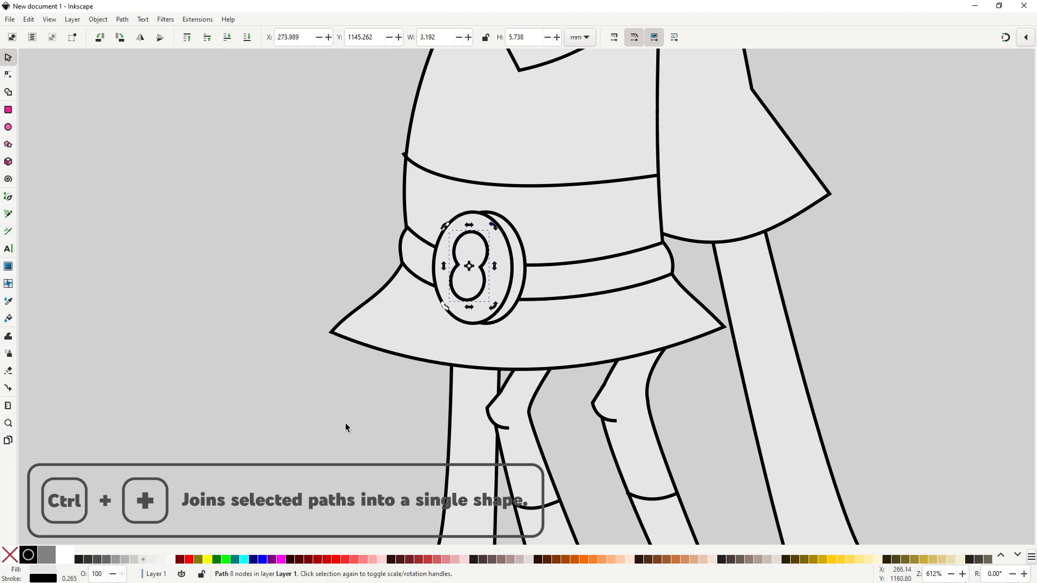
{"action": "left_click", "coordinate": [135, 562]}
{"action": "left_click", "coordinate": [325, 436]}
{"action": "scroll", "coordinate": [277, 344], "scroll_direction": "down", "scroll_amount": 3}
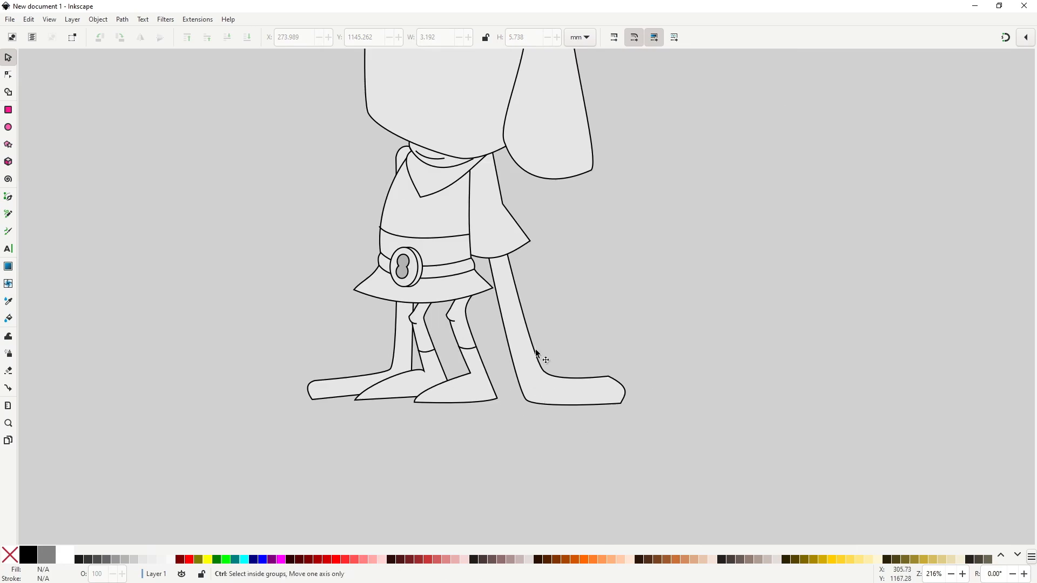
- Draw a closed four-cornered finger shape about 8.2 mm long on the right hand's upper edge and fill it with 10% Gray
{"action": "scroll", "coordinate": [540, 331], "scroll_direction": "up", "scroll_amount": 2}
{"action": "scroll", "coordinate": [543, 406], "scroll_direction": "up", "scroll_amount": 1}
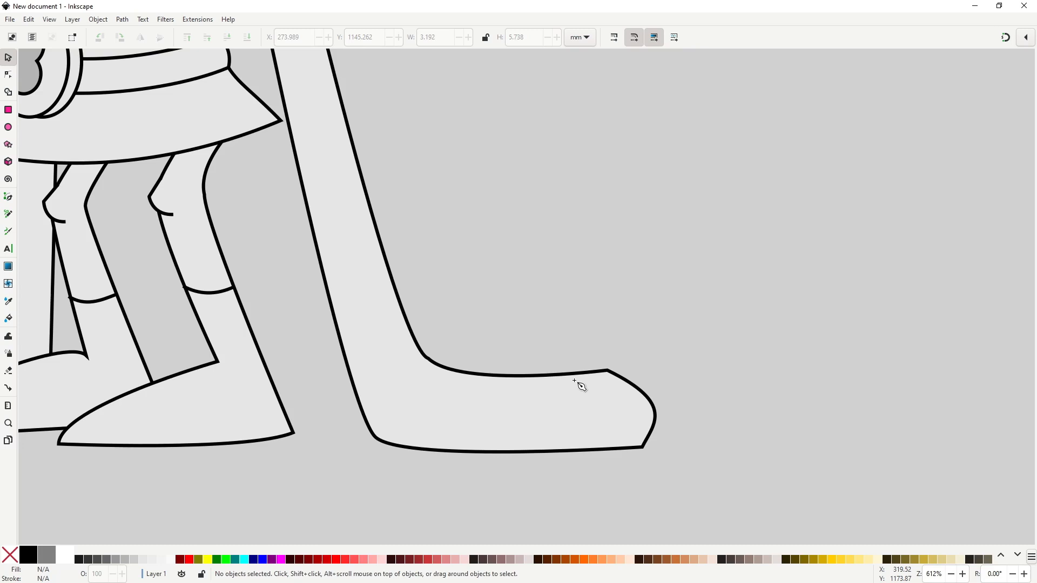
{"action": "key", "text": "b"}
{"action": "left_click", "coordinate": [564, 372]}
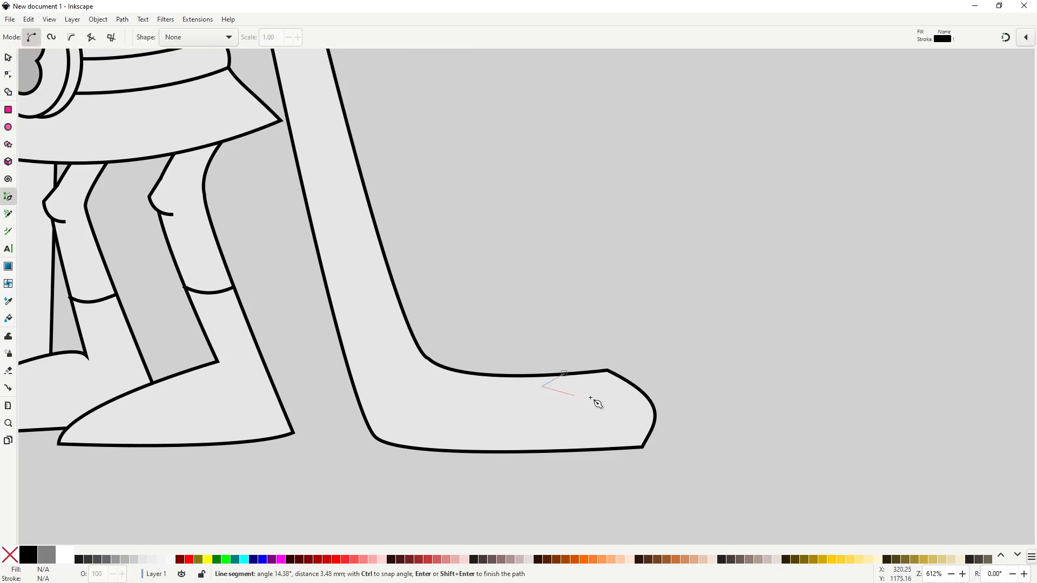
{"action": "left_click", "coordinate": [574, 399]}
{"action": "left_click", "coordinate": [630, 381]}
{"action": "left_click", "coordinate": [564, 373]}
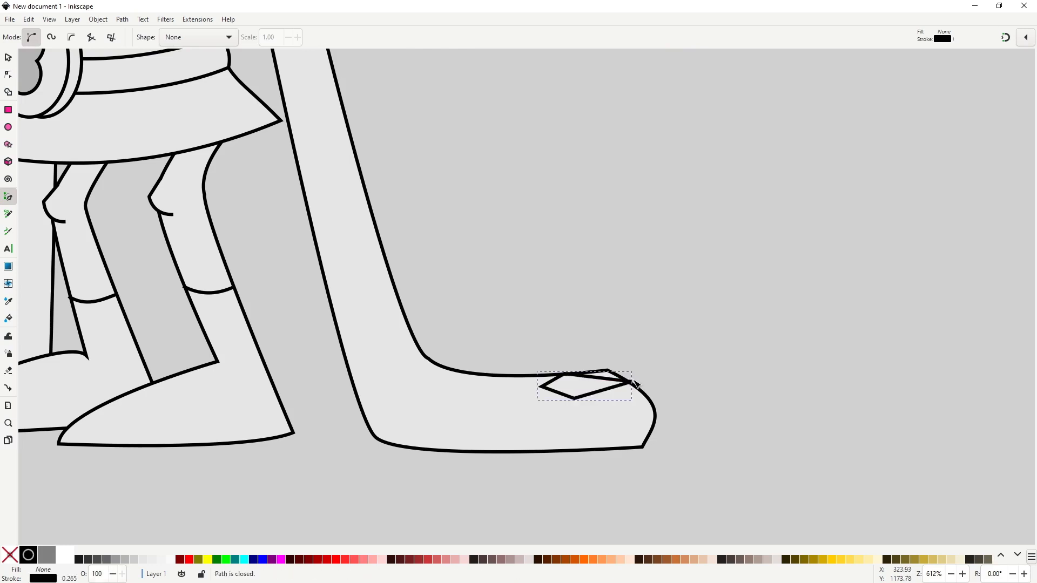
{"action": "key", "text": "n"}
{"action": "left_click_drag", "start_coordinate": [630, 381], "coordinate": [639, 373]}
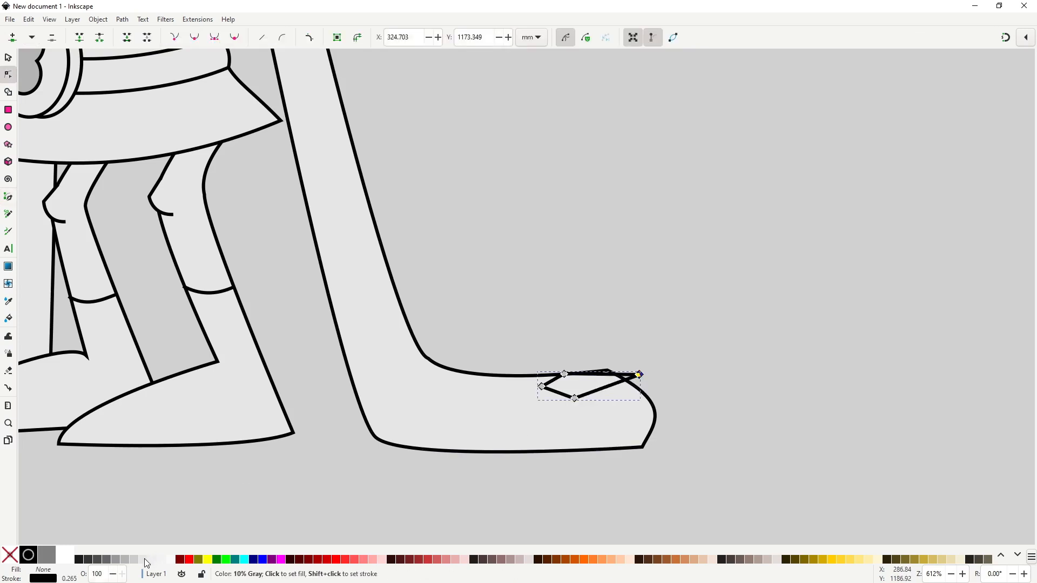
{"action": "key", "text": "s"}
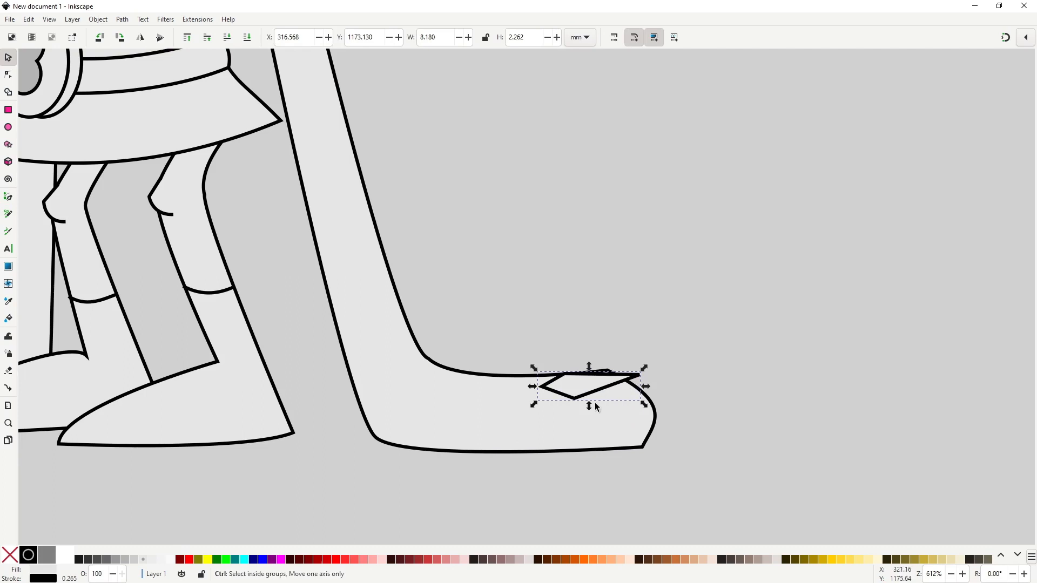
- Round the finger's left end and its tip by pulling out curve handles on their nodes
{"action": "scroll", "coordinate": [596, 407], "scroll_direction": "up", "scroll_amount": 1}
{"action": "key", "text": "n"}
{"action": "left_click_drag", "start_coordinate": [519, 380], "coordinate": [517, 370]}
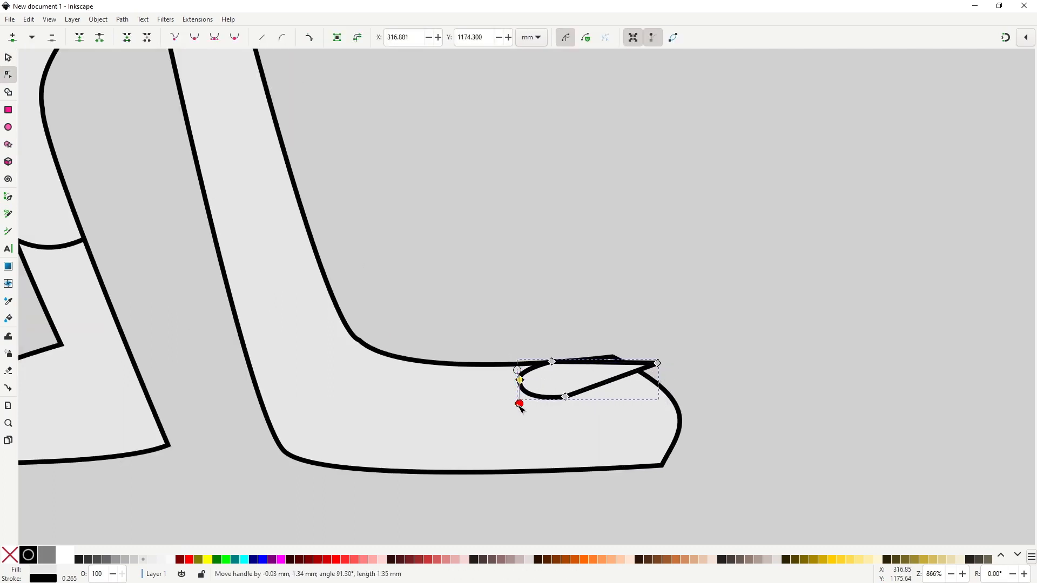
{"action": "left_click_drag", "start_coordinate": [657, 363], "coordinate": [649, 349]}
{"action": "left_click_drag", "start_coordinate": [654, 369], "coordinate": [680, 412]}
- Duplicate the finger three times down the right hand, varying each copy's tip and rotating the lowest one slightly
{"action": "key", "text": "s"}
{"action": "key", "text": "ctrl+d"}
{"action": "key", "text": "n"}
{"action": "key", "text": "s"}
{"action": "key", "text": "ctrl+d"}
{"action": "left_click_drag", "start_coordinate": [613, 397], "coordinate": [613, 420]}
{"action": "key", "text": "n"}
{"action": "left_click_drag", "start_coordinate": [677, 426], "coordinate": [630, 452]}
{"action": "key", "text": "s"}
{"action": "key", "text": "ctrl+d"}
{"action": "left_click", "coordinate": [630, 454]}
{"action": "left_click_drag", "start_coordinate": [692, 431], "coordinate": [603, 471]}
- Move the right hand's end nodes inward so the palm ends beneath the fingers
{"action": "key", "text": "n"}
{"action": "left_click", "coordinate": [663, 464]}
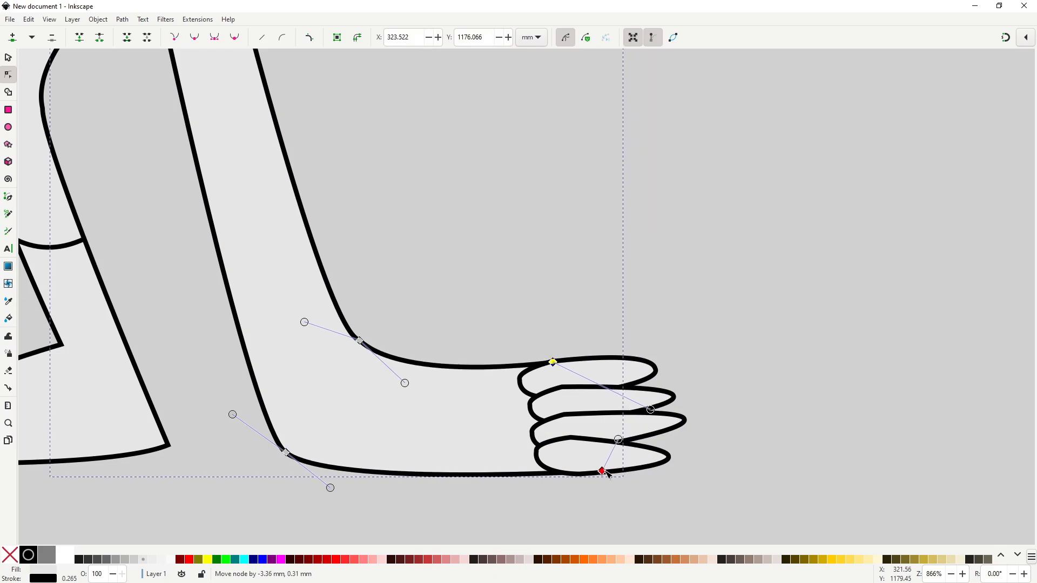
{"action": "key", "text": "Escape"}
{"action": "key", "text": "s"}
- Adjust the tip node and handle of the right hand's uppermost finger to refine its rounded end
{"action": "scroll", "coordinate": [590, 502], "scroll_direction": "down", "scroll_amount": 3}
{"action": "scroll", "coordinate": [745, 386], "scroll_direction": "up", "scroll_amount": 5}
{"action": "key", "text": "n"}
{"action": "left_click", "coordinate": [749, 384]}
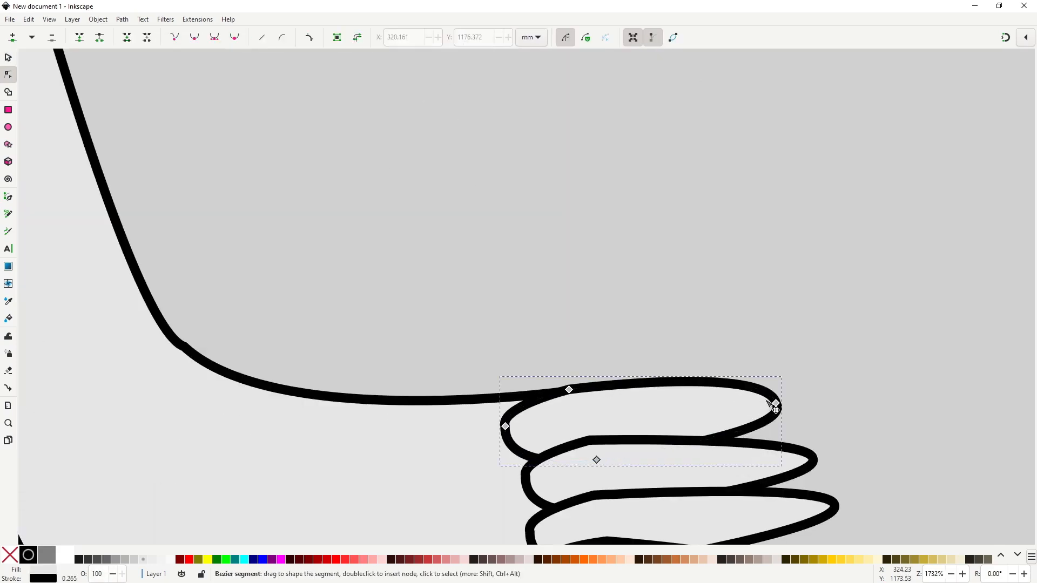
{"action": "left_click_drag", "start_coordinate": [775, 406], "coordinate": [777, 408]}
{"action": "left_click_drag", "start_coordinate": [767, 369], "coordinate": [770, 386]}
{"action": "scroll", "coordinate": [774, 392], "scroll_direction": "down", "scroll_amount": 6}
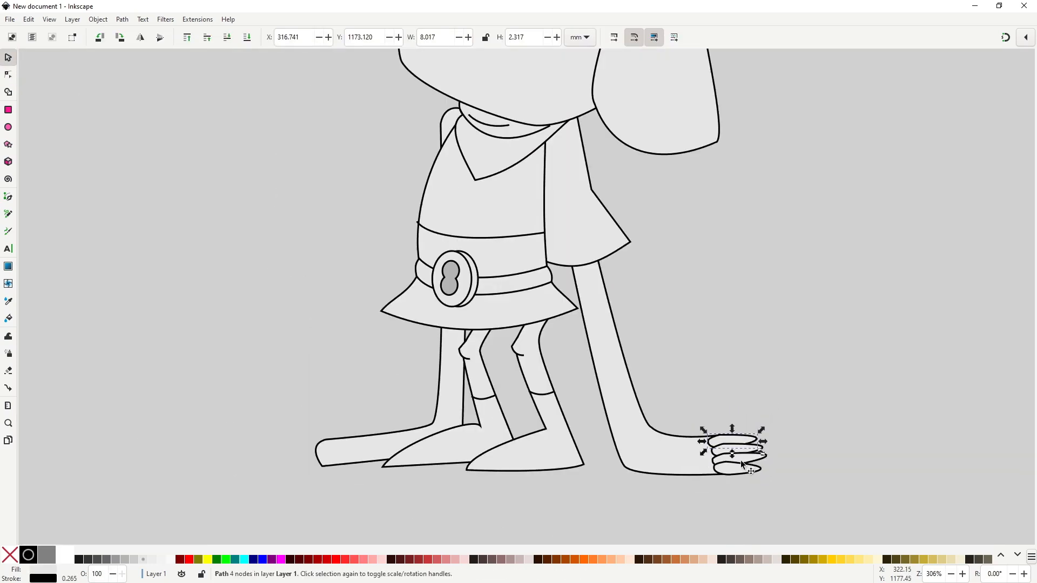
{"action": "key", "text": "Escape"}
{"action": "key", "text": "s"}
{"action": "scroll", "coordinate": [724, 469], "scroll_direction": "down", "scroll_amount": 1}
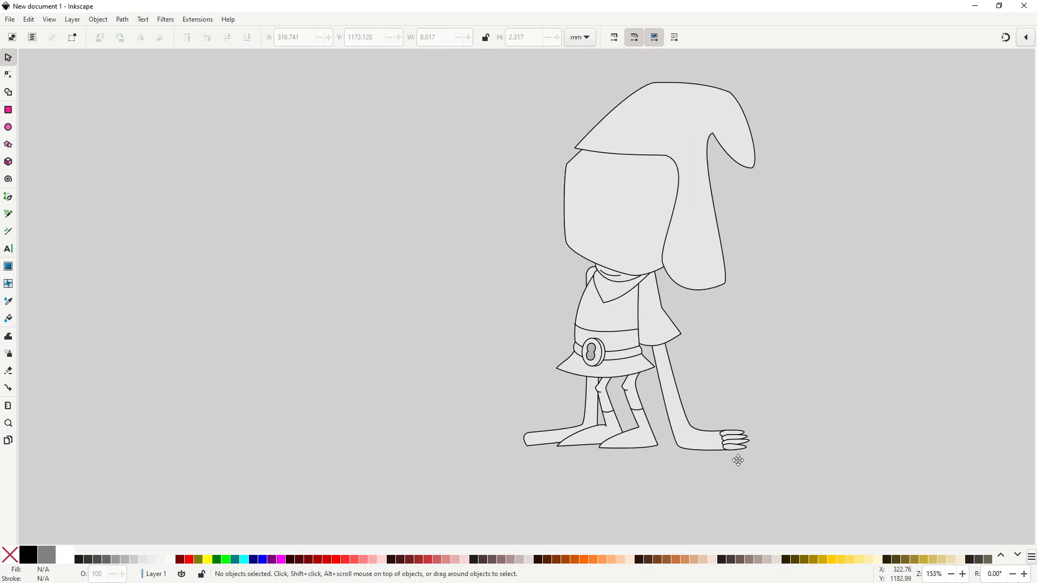
- Copy the right hand's four fingers onto the left hand, mirrored horizontally and flattened to about 4.9 mm high
{"action": "scroll", "coordinate": [736, 462], "scroll_direction": "up", "scroll_amount": 1}
{"action": "left_click_drag", "start_coordinate": [722, 468], "coordinate": [723, 468]}
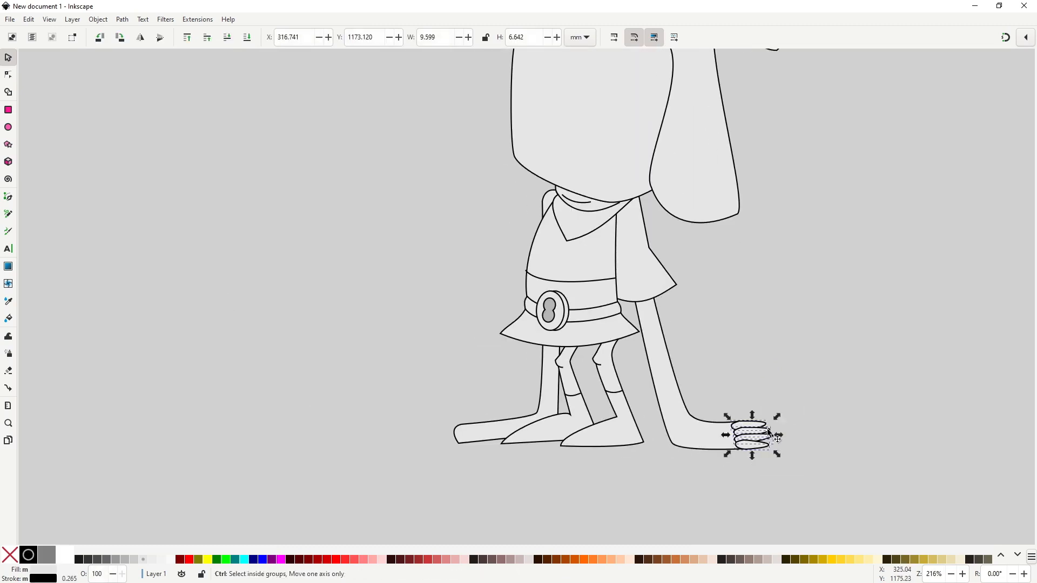
{"action": "left_click_drag", "start_coordinate": [766, 429], "coordinate": [471, 448]}
{"action": "scroll", "coordinate": [472, 448], "scroll_direction": "up", "scroll_amount": 3}
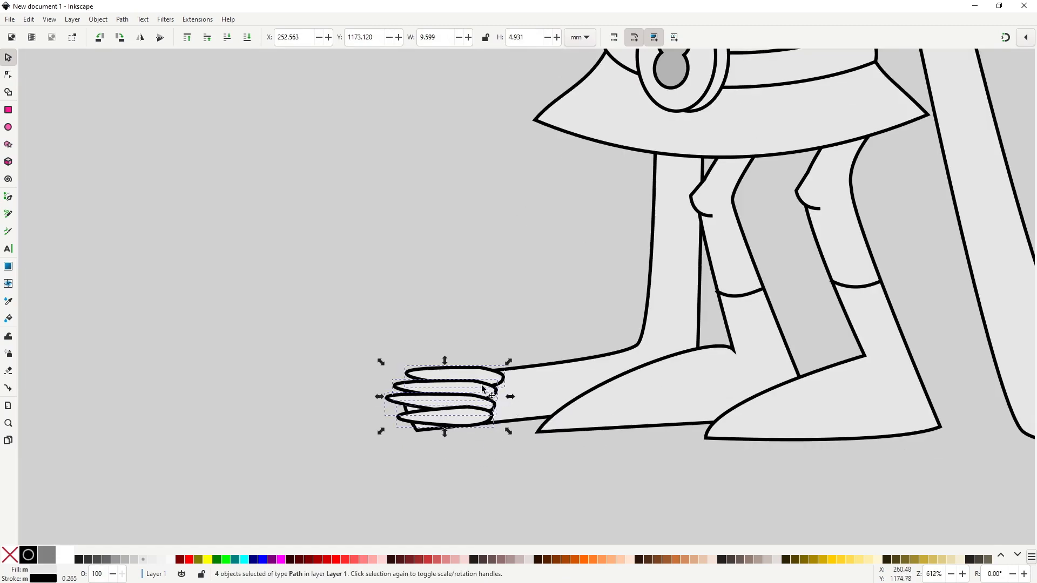
- Narrow the left hand's finger group to about 9.2 mm, rotate it slightly counterclockwise, and position it along the hand
{"action": "left_click_drag", "start_coordinate": [493, 397], "coordinate": [528, 393]}
{"action": "left_click", "coordinate": [527, 393]}
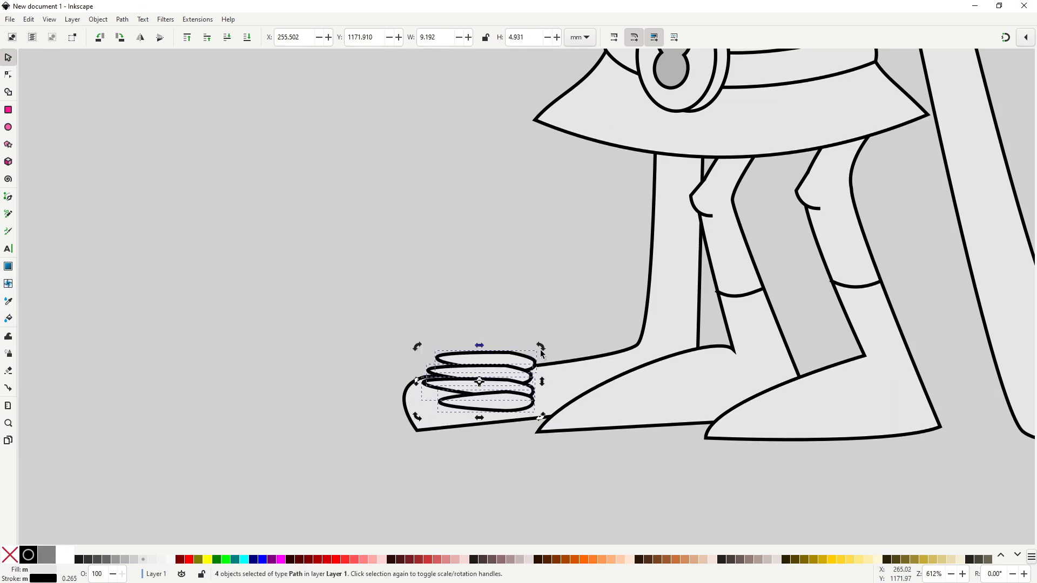
{"action": "left_click_drag", "start_coordinate": [534, 347], "coordinate": [543, 341]}
{"action": "left_click_drag", "start_coordinate": [531, 395], "coordinate": [527, 409]}
- Move the left hand's two end nodes inward so the palm ends beneath the fingers
{"action": "key", "text": "n"}
{"action": "left_click", "coordinate": [410, 395]}
{"action": "left_click_drag", "start_coordinate": [382, 335], "coordinate": [441, 468]}
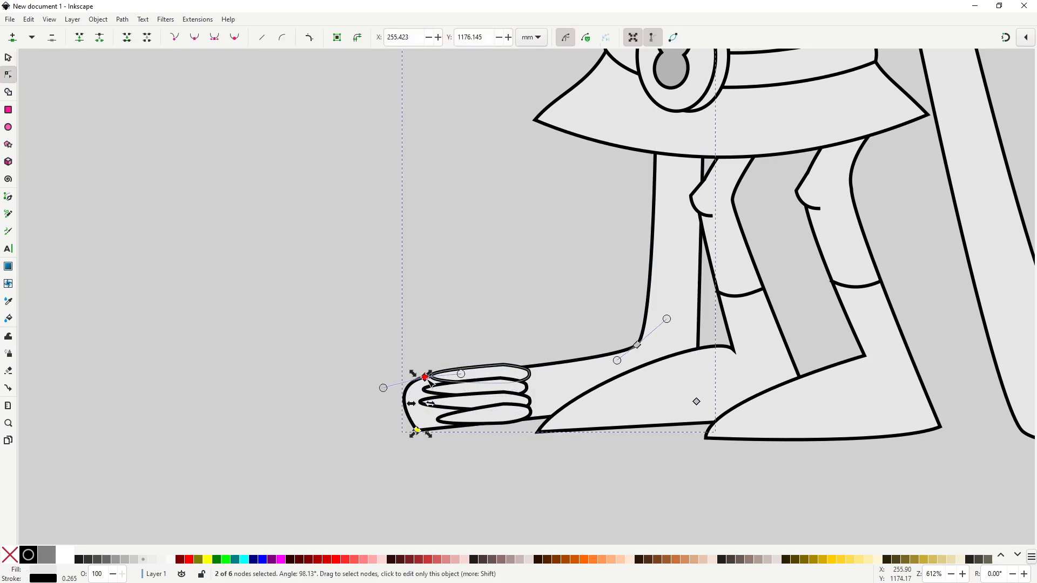
{"action": "left_click_drag", "start_coordinate": [424, 377], "coordinate": [505, 376]}
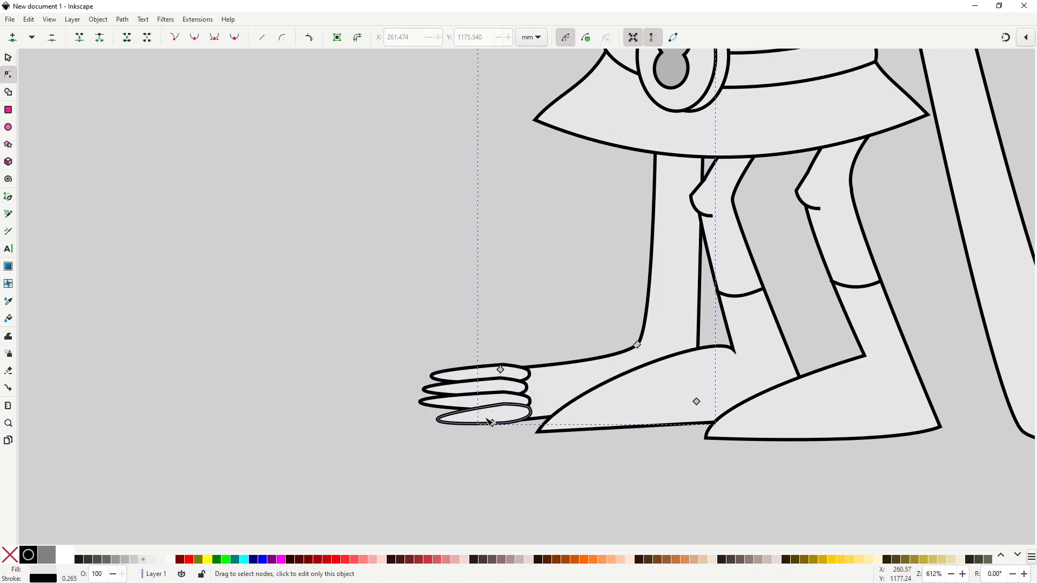
- Fine-tune the left hand's fingers: rotate the lowest, nudge the uppermost down, and shorten the third to about 8.4 mm
{"action": "key", "text": "s"}
{"action": "left_click", "coordinate": [516, 423]}
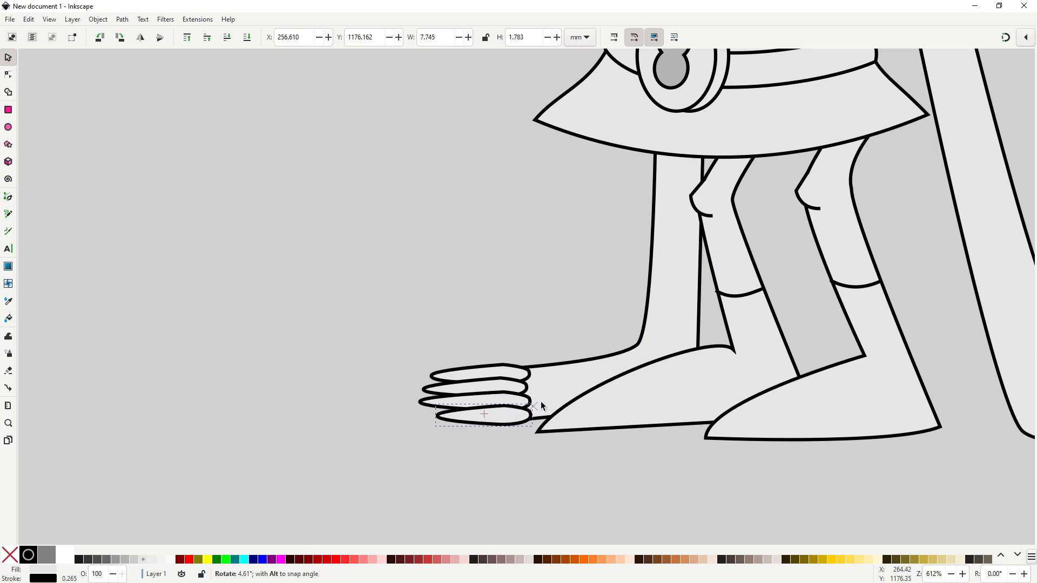
{"action": "left_click", "coordinate": [502, 380]}
{"action": "left_click_drag", "start_coordinate": [509, 367], "coordinate": [509, 371]}
{"action": "left_click", "coordinate": [532, 392]}
{"action": "left_click_drag", "start_coordinate": [418, 402], "coordinate": [426, 403]}
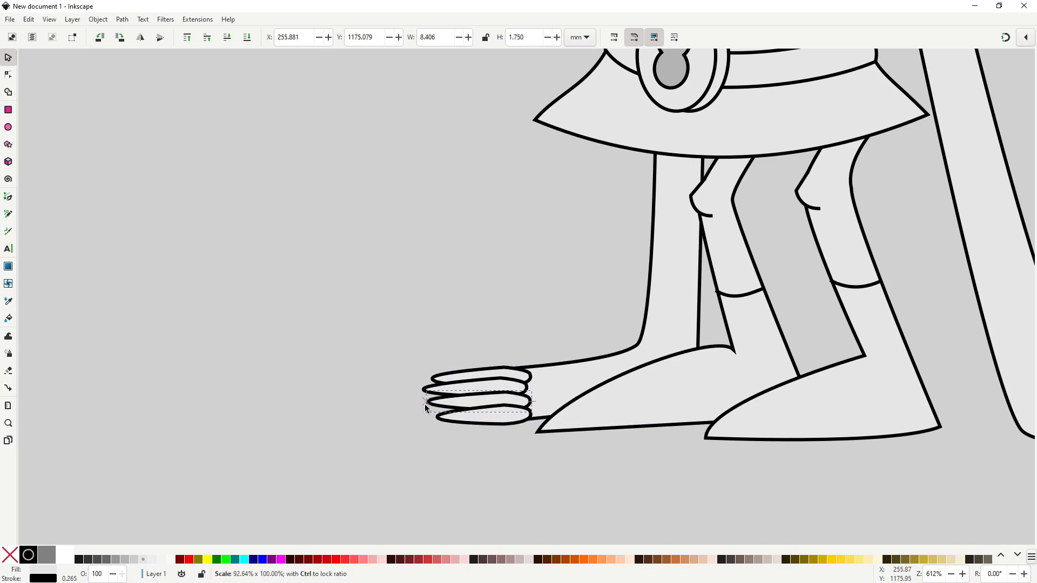
{"action": "left_click", "coordinate": [448, 488]}
- Add a node on the hood's upper edge just behind its pointed front corner
{"action": "scroll", "coordinate": [461, 483], "scroll_direction": "down", "scroll_amount": 4}
{"action": "scroll", "coordinate": [466, 459], "scroll_direction": "down", "scroll_amount": 1}
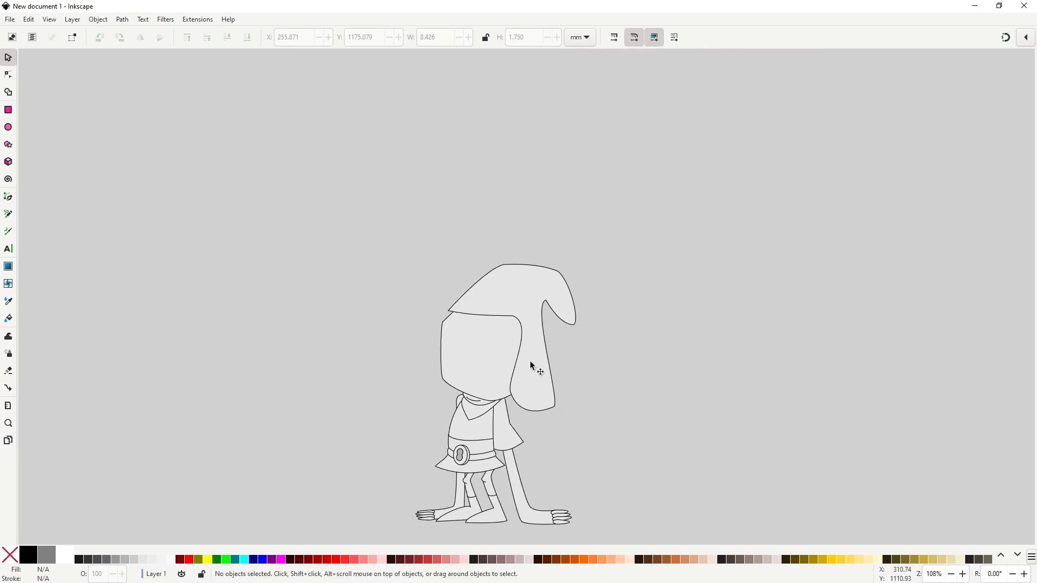
{"action": "scroll", "coordinate": [533, 366], "scroll_direction": "up", "scroll_amount": 4}
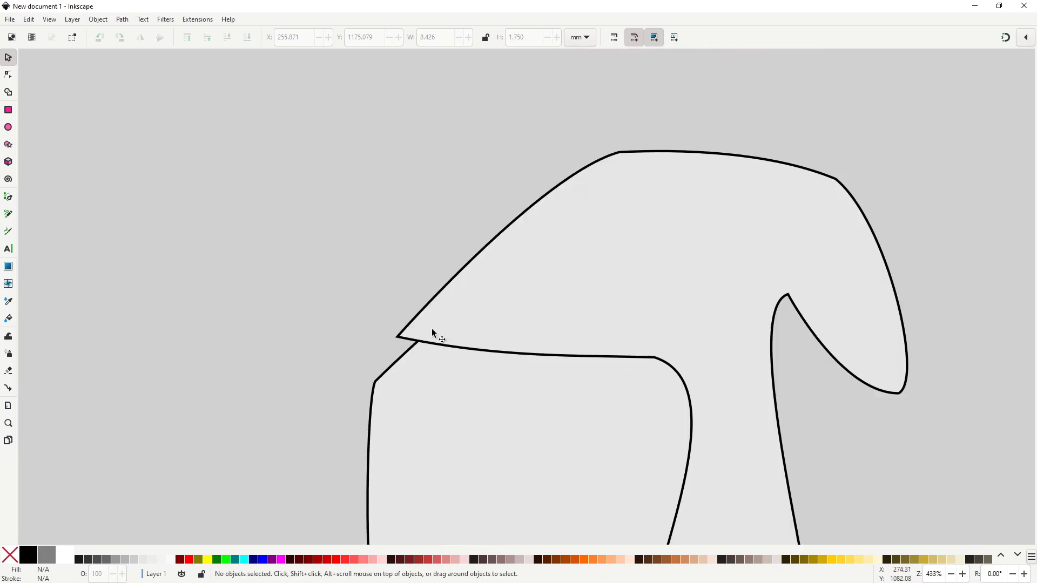
{"action": "key", "text": "n"}
{"action": "left_click", "coordinate": [432, 328]}
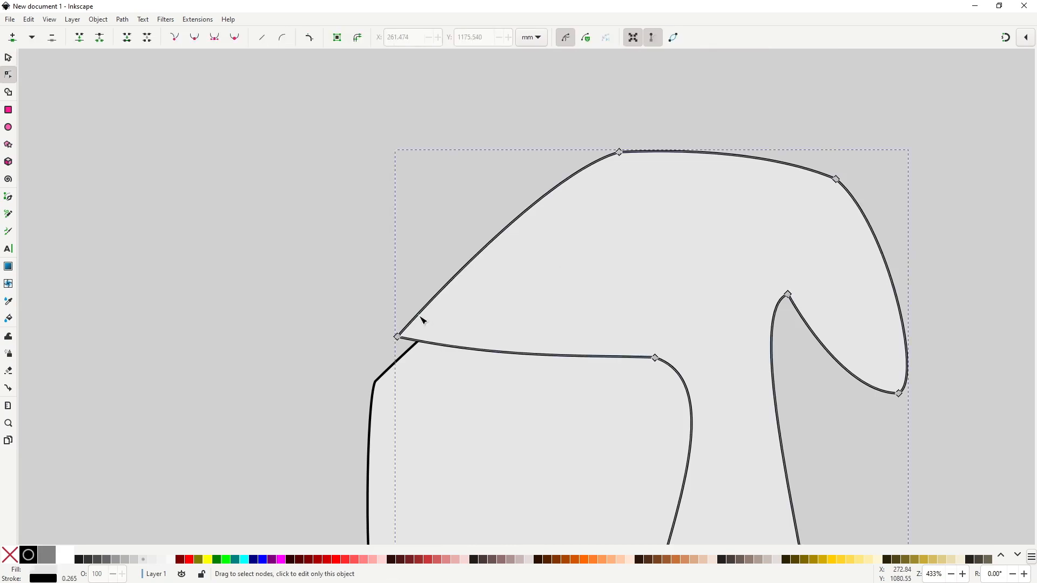
{"action": "left_click", "coordinate": [423, 314]}
{"action": "double_click", "coordinate": [421, 312]}
{"action": "mouse_move", "coordinate": [398, 338]}
{"action": "left_mouse_down"}
{"action": "mouse_move", "coordinate": [394, 354]}
{"action": "mouse_move", "coordinate": [393, 325]}
{"action": "mouse_move", "coordinate": [415, 343]}
{"action": "mouse_move", "coordinate": [395, 339]}
{"action": "left_mouse_up"}
{"action": "key", "text": "ctrl+z"}
{"action": "key", "text": "ctrl+z"}
- Round the hood's front corner by moving its nodes and handles, and smooth the curve of the lower brim
{"action": "left_click_drag", "start_coordinate": [498, 360], "coordinate": [392, 343]}
{"action": "mouse_move", "coordinate": [423, 312]}
{"action": "left_mouse_down"}
{"action": "mouse_move", "coordinate": [434, 313]}
{"action": "mouse_move", "coordinate": [425, 320]}
{"action": "left_mouse_up"}
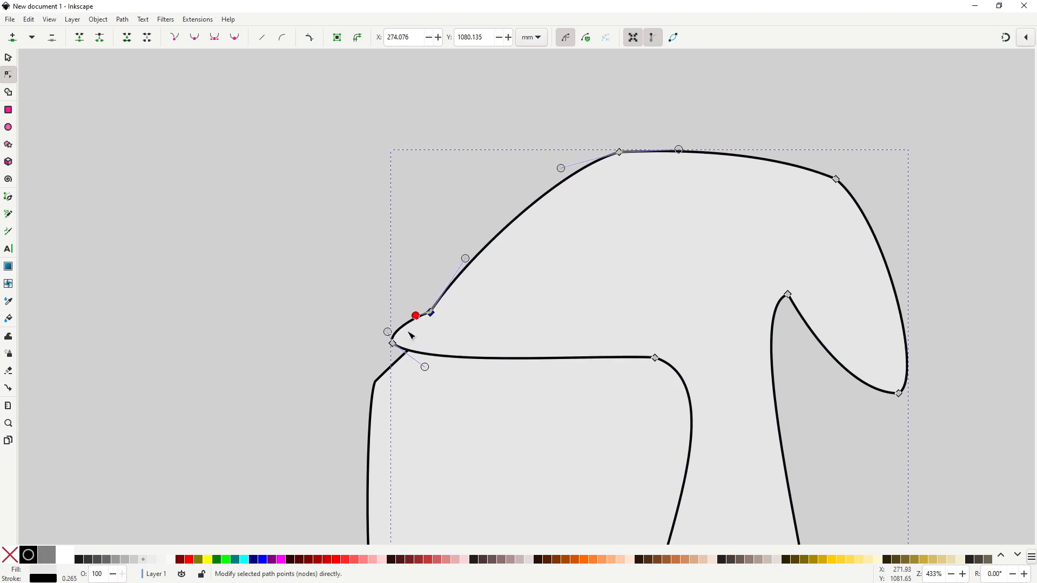
{"action": "left_click", "coordinate": [393, 343]}
{"action": "left_click_drag", "start_coordinate": [578, 364], "coordinate": [586, 367]}
{"action": "key", "text": "s"}
- Adjust the handles at the end of the hood's drooping tip to give it a smoother curve
{"action": "scroll", "coordinate": [592, 413], "scroll_direction": "down", "scroll_amount": 3}
{"action": "left_click_drag", "start_coordinate": [596, 420], "coordinate": [574, 330]}
{"action": "scroll", "coordinate": [605, 291], "scroll_direction": "up", "scroll_amount": 2}
{"action": "key", "text": "n"}
{"action": "left_click", "coordinate": [644, 296]}
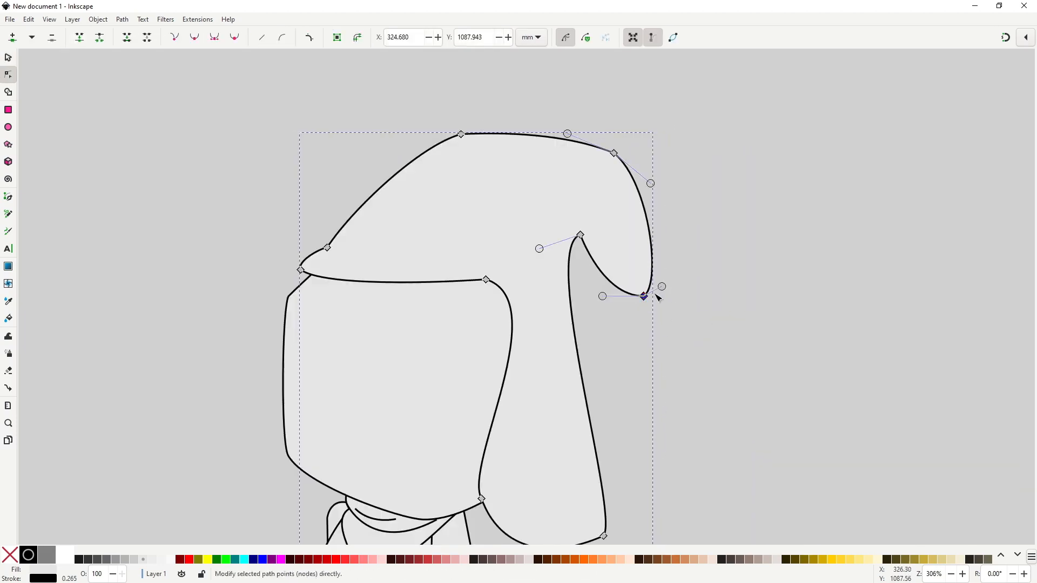
{"action": "scroll", "coordinate": [590, 394], "scroll_direction": "down", "scroll_amount": 3}
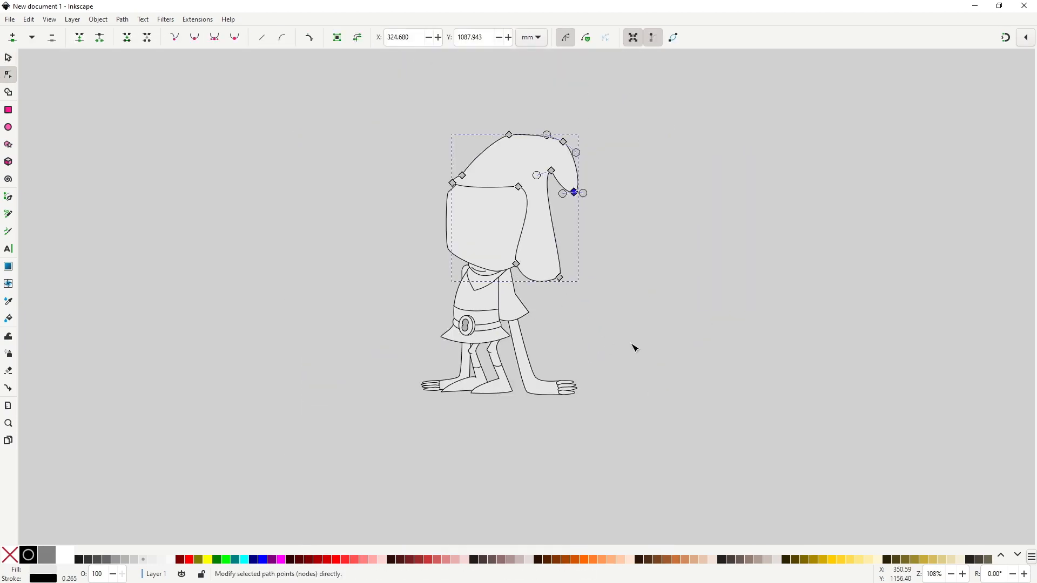
- Shift the belt's lower nodes on both sides slightly down to make the belt taller
{"action": "scroll", "coordinate": [478, 332], "scroll_direction": "up", "scroll_amount": 5}
{"action": "left_click", "coordinate": [490, 301]}
{"action": "left_click", "coordinate": [335, 251]}
{"action": "left_click", "coordinate": [590, 265], "text": "shift"}
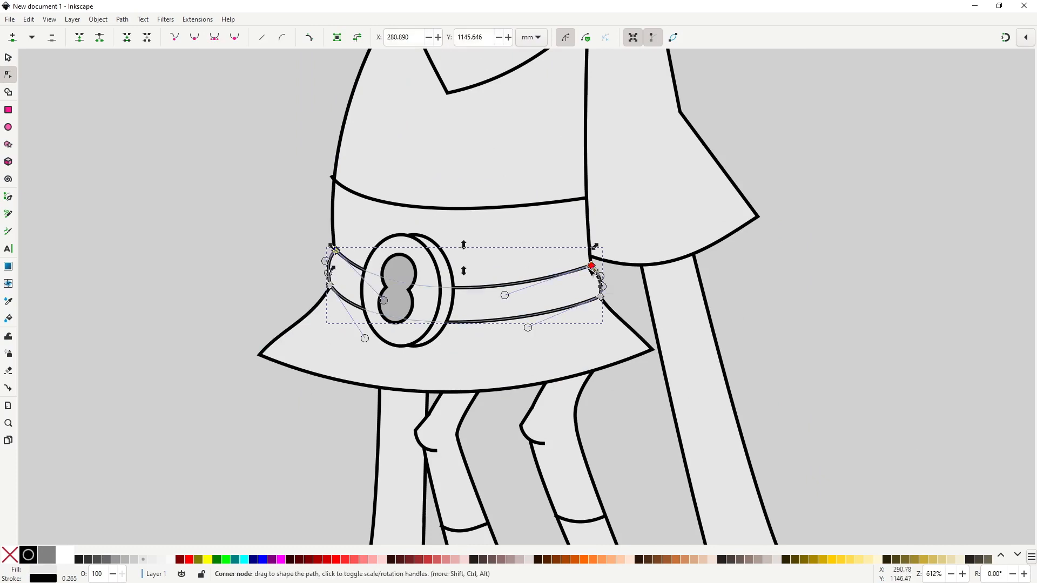
{"action": "left_click", "coordinate": [600, 296]}
{"action": "left_click", "coordinate": [329, 285], "text": "shift"}
{"action": "left_click_drag", "start_coordinate": [330, 285], "coordinate": [315, 314]}
- Move both skirt hem corners slightly inward and adjust the side handles to curve the flares smoothly from the belt
{"action": "left_click", "coordinate": [339, 323]}
{"action": "left_click", "coordinate": [338, 274]}
{"action": "left_click", "coordinate": [297, 334]}
{"action": "left_click_drag", "start_coordinate": [259, 354], "coordinate": [292, 334]}
{"action": "left_click_drag", "start_coordinate": [617, 312], "coordinate": [609, 313]}
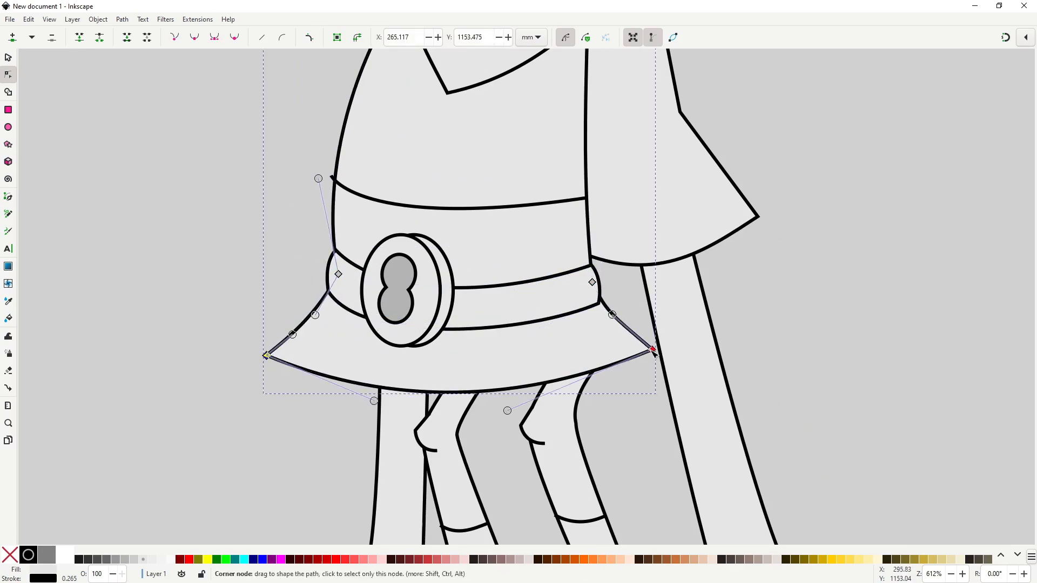
{"action": "left_click_drag", "start_coordinate": [653, 352], "coordinate": [616, 328]}
{"action": "left_click", "coordinate": [591, 284]}
{"action": "key", "text": "s"}
{"action": "left_click", "coordinate": [623, 315]}
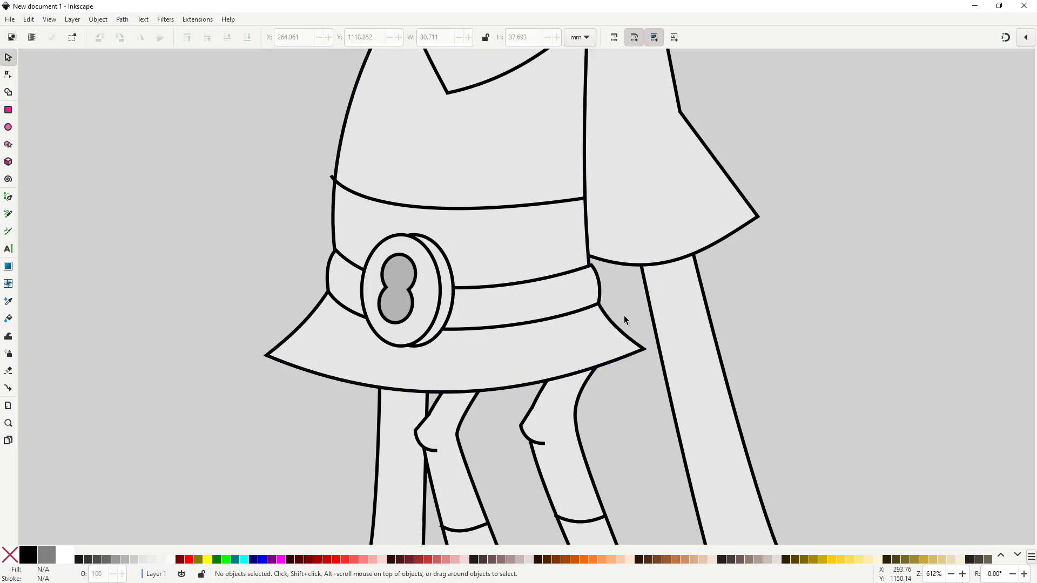
- Adjust the right thigh's upper node and handles so its front edge runs more steeply into the knee
{"action": "scroll", "coordinate": [605, 408], "scroll_direction": "down", "scroll_amount": 3}
{"action": "left_click", "coordinate": [605, 457]}
{"action": "scroll", "coordinate": [614, 458], "scroll_direction": "up", "scroll_amount": 2}
{"action": "key", "text": "n"}
{"action": "left_click_drag", "start_coordinate": [556, 274], "coordinate": [637, 314]}
{"action": "mouse_move", "coordinate": [578, 288]}
{"action": "left_mouse_down"}
{"action": "mouse_move", "coordinate": [565, 295]}
{"action": "mouse_move", "coordinate": [584, 304]}
{"action": "left_mouse_up"}
{"action": "left_click", "coordinate": [598, 323]}
- Adjust the left thigh's upper node and handle so its front edge meets the knee more steeply
{"action": "left_click", "coordinate": [483, 352]}
{"action": "left_click_drag", "start_coordinate": [482, 278], "coordinate": [542, 318]}
{"action": "left_click_drag", "start_coordinate": [529, 300], "coordinate": [523, 299]}
{"action": "key", "text": "s"}
{"action": "left_click", "coordinate": [625, 400]}
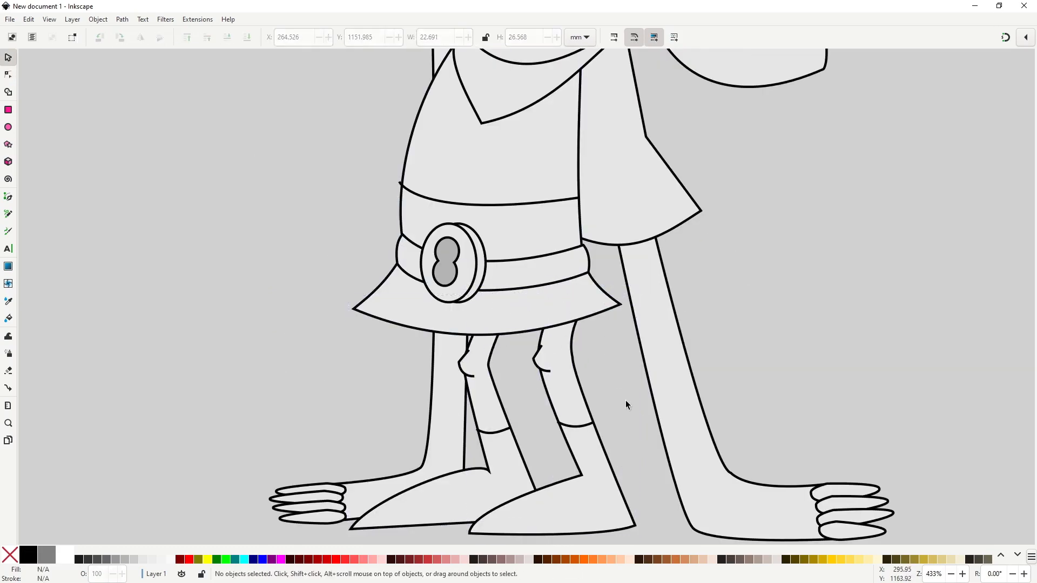
- Shift the node behind the right knee slightly left and adjust its handles to smooth the bend
{"action": "scroll", "coordinate": [528, 374], "scroll_direction": "up", "scroll_amount": 2}
{"action": "left_click_drag", "start_coordinate": [562, 368], "coordinate": [557, 363]}
{"action": "double_click", "coordinate": [615, 335]}
{"action": "left_click_drag", "start_coordinate": [616, 340], "coordinate": [612, 340]}
{"action": "left_click_drag", "start_coordinate": [600, 284], "coordinate": [613, 302]}
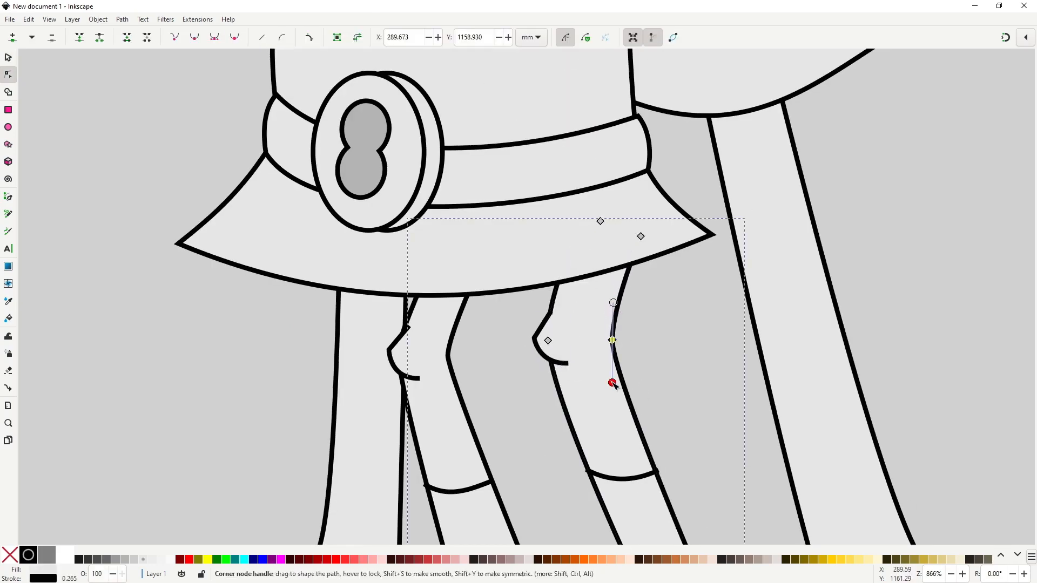
{"action": "left_click_drag", "start_coordinate": [612, 382], "coordinate": [615, 384]}
- Widen the left thigh by moving its top rear node and the node behind the knee to the right
{"action": "left_click", "coordinate": [459, 314]}
{"action": "left_click_drag", "start_coordinate": [500, 223], "coordinate": [533, 236]}
{"action": "left_click_drag", "start_coordinate": [500, 225], "coordinate": [520, 226]}
{"action": "left_click_drag", "start_coordinate": [447, 355], "coordinate": [453, 356]}
{"action": "key", "text": "s"}
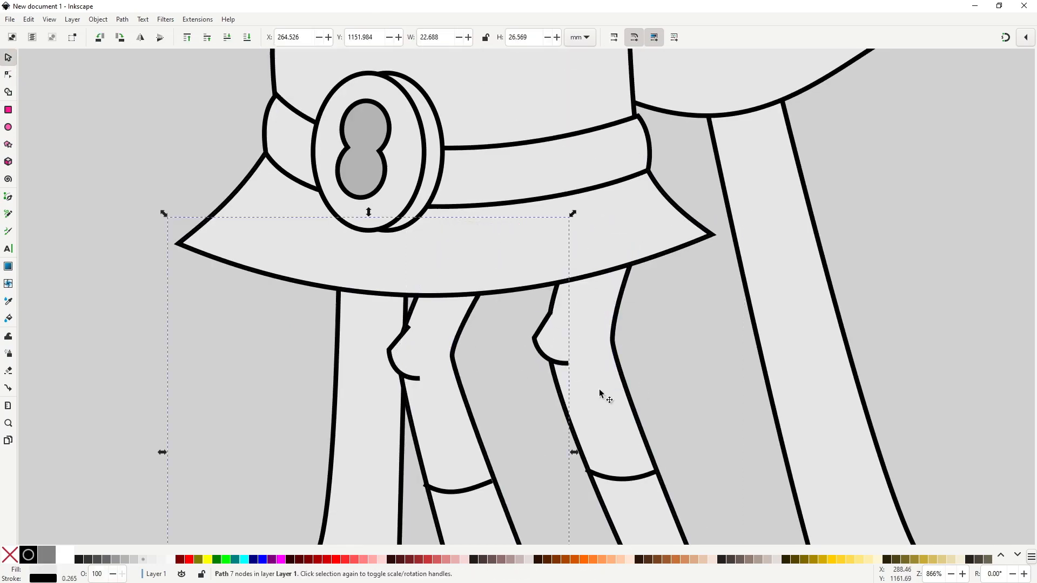
- Move the upper end node of the left knee line slightly up and left onto the leg's outline
{"action": "scroll", "coordinate": [637, 410], "scroll_direction": "down", "scroll_amount": 3}
{"action": "scroll", "coordinate": [561, 420], "scroll_direction": "up", "scroll_amount": 4}
{"action": "double_click", "coordinate": [540, 263]}
{"action": "left_click", "coordinate": [522, 291]}
{"action": "left_click_drag", "start_coordinate": [538, 259], "coordinate": [535, 253]}
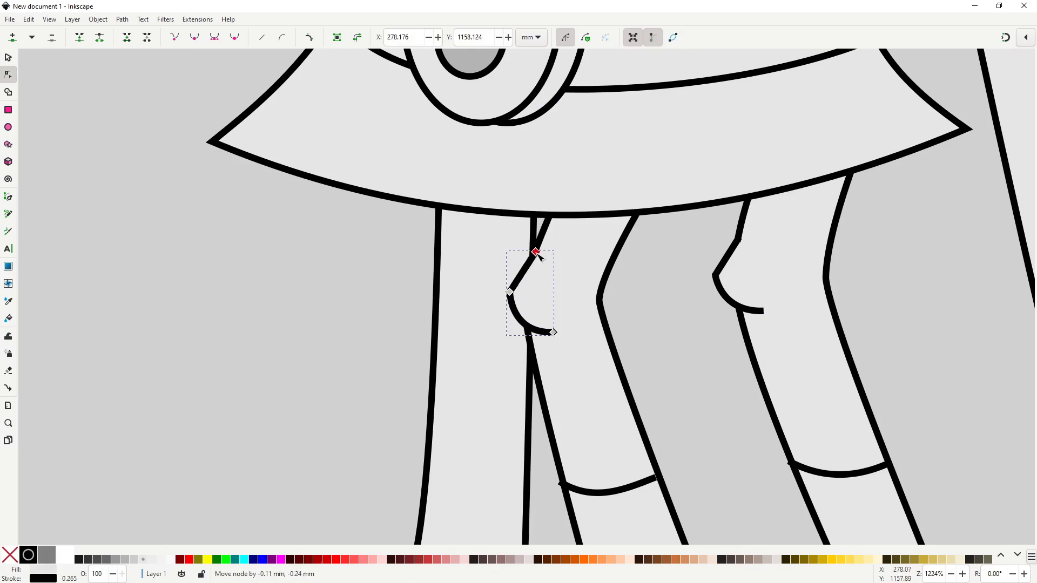
- Transform the right knee line slightly and move it a little to the right against the leg's front outline
{"action": "left_click", "coordinate": [734, 261]}
{"action": "key", "text": "s"}
{"action": "left_click", "coordinate": [734, 261]}
{"action": "left_click_drag", "start_coordinate": [769, 318], "coordinate": [776, 313]}
{"action": "left_click_drag", "start_coordinate": [745, 267], "coordinate": [750, 267]}
{"action": "left_click", "coordinate": [693, 374]}
{"action": "scroll", "coordinate": [694, 374], "scroll_direction": "down", "scroll_amount": 3}
{"action": "scroll", "coordinate": [691, 378], "scroll_direction": "down", "scroll_amount": 2}
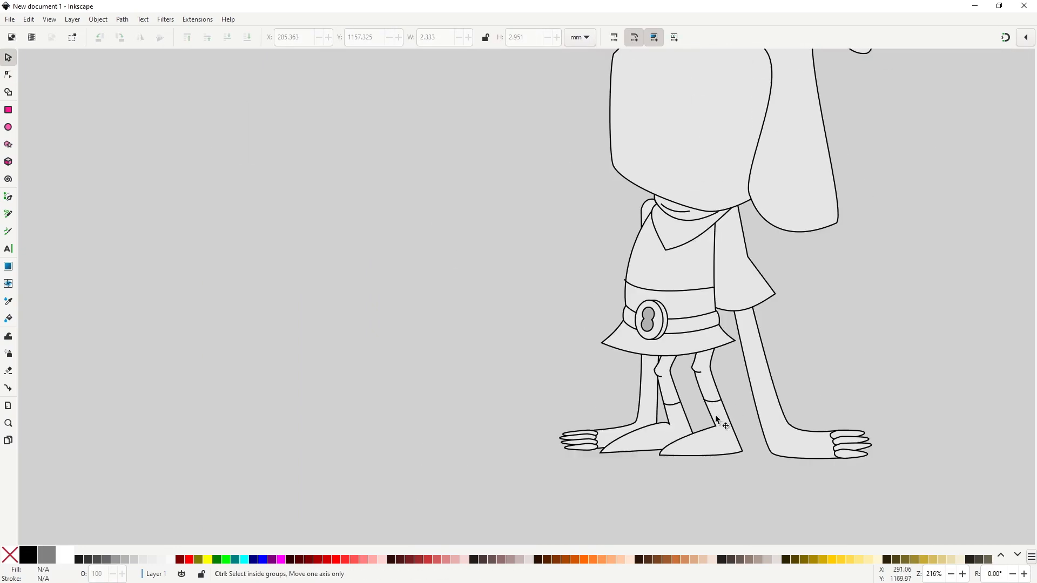
- Move an upper node of the front arm slightly left beneath the sleeve
{"action": "scroll", "coordinate": [756, 386], "scroll_direction": "up", "scroll_amount": 1}
{"action": "key", "text": "n"}
{"action": "left_click", "coordinate": [758, 320]}
{"action": "left_click_drag", "start_coordinate": [716, 133], "coordinate": [711, 134]}
{"action": "key", "text": "s"}
{"action": "scroll", "coordinate": [650, 470], "scroll_direction": "down", "scroll_amount": 3}
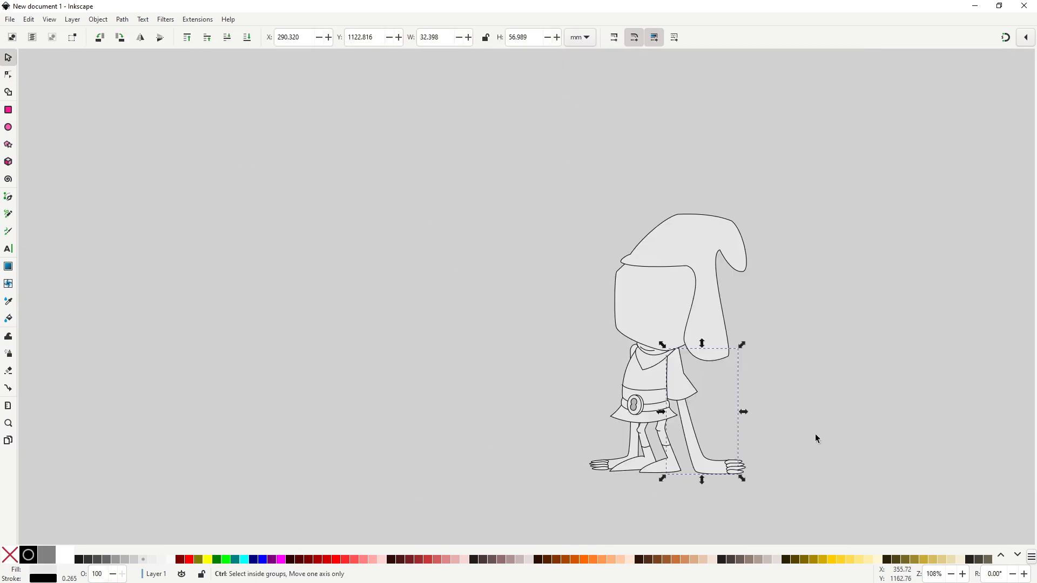
- Flip the whole character horizontally to check its balance from the mirrored side
{"action": "left_click_drag", "start_coordinate": [499, 148], "coordinate": [804, 502]}
{"action": "key", "text": "h"}
{"action": "left_click", "coordinate": [811, 434]}
{"action": "scroll", "coordinate": [675, 458], "scroll_direction": "up", "scroll_amount": 1}
- Group the front arm with its four fingers and skew the group so the hand shifts toward the feet
{"action": "left_click", "coordinate": [606, 465]}
{"action": "left_click", "coordinate": [608, 468]}
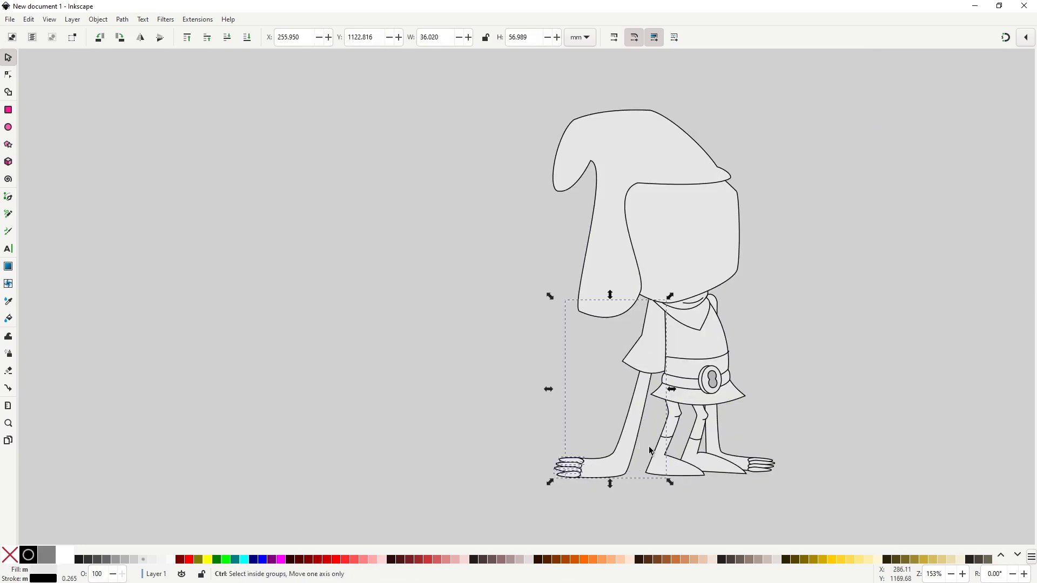
{"action": "left_click_drag", "start_coordinate": [612, 484], "coordinate": [623, 478]}
{"action": "left_click_drag", "start_coordinate": [618, 298], "coordinate": [617, 299]}
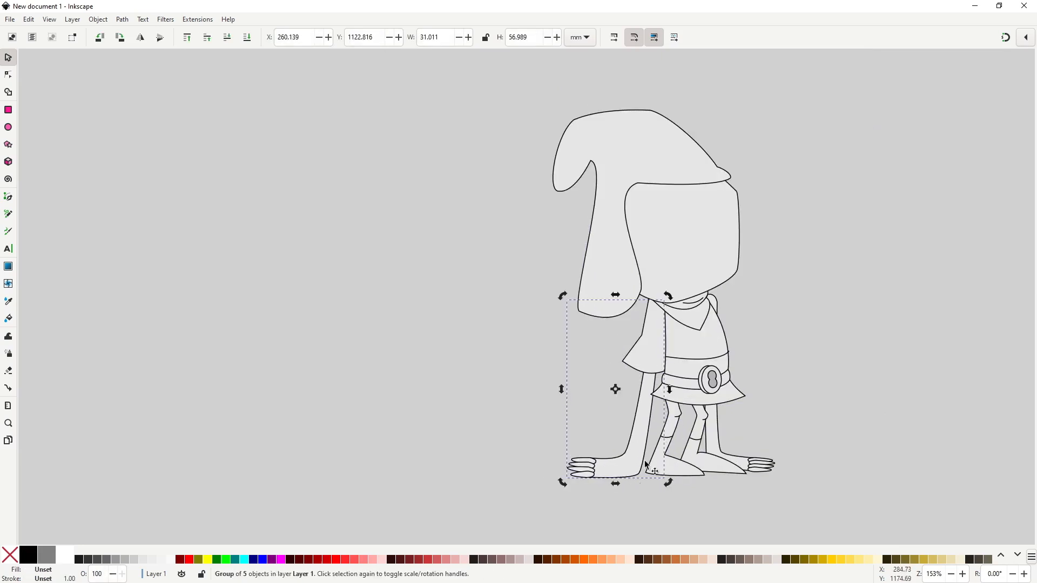
- Shorten the front sleeve by moving its two lower corner nodes and outer bend node slightly upward or inward
{"action": "scroll", "coordinate": [674, 379], "scroll_direction": "up", "scroll_amount": 3}
{"action": "key", "text": "n"}
{"action": "left_click", "coordinate": [621, 318]}
{"action": "left_click_drag", "start_coordinate": [660, 354], "coordinate": [660, 343]}
{"action": "left_click_drag", "start_coordinate": [528, 319], "coordinate": [537, 329]}
{"action": "left_click_drag", "start_coordinate": [581, 258], "coordinate": [583, 249]}
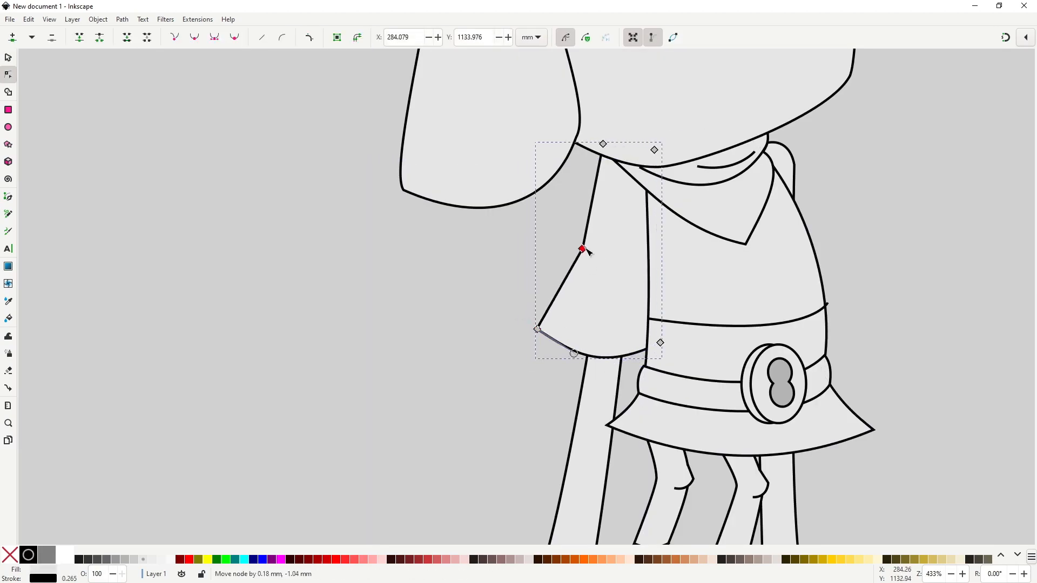
{"action": "key", "text": "s"}
{"action": "left_click", "coordinate": [475, 454]}
- Group the head and hood shapes, leaving out the body parts, and rotate the group slightly
{"action": "scroll", "coordinate": [476, 453], "scroll_direction": "down", "scroll_amount": 4}
{"action": "scroll", "coordinate": [546, 512], "scroll_direction": "up", "scroll_amount": 2}
{"action": "left_click_drag", "start_coordinate": [545, 511], "coordinate": [692, 403]}
{"action": "scroll", "coordinate": [603, 484], "scroll_direction": "down", "scroll_amount": 3}
{"action": "left_click_drag", "start_coordinate": [553, 156], "coordinate": [720, 318]}
{"action": "scroll", "coordinate": [661, 314], "scroll_direction": "up", "scroll_amount": 5}
{"action": "left_click", "coordinate": [724, 309], "text": "shift"}
{"action": "scroll", "coordinate": [724, 307], "scroll_direction": "down", "scroll_amount": 3}
{"action": "left_click", "coordinate": [627, 276], "text": "shift"}
{"action": "key", "text": "ctrl+g"}
{"action": "left_click", "coordinate": [744, 259]}
{"action": "left_click_drag", "start_coordinate": [757, 115], "coordinate": [767, 112]}
{"action": "scroll", "coordinate": [732, 273], "scroll_direction": "down", "scroll_amount": 2}
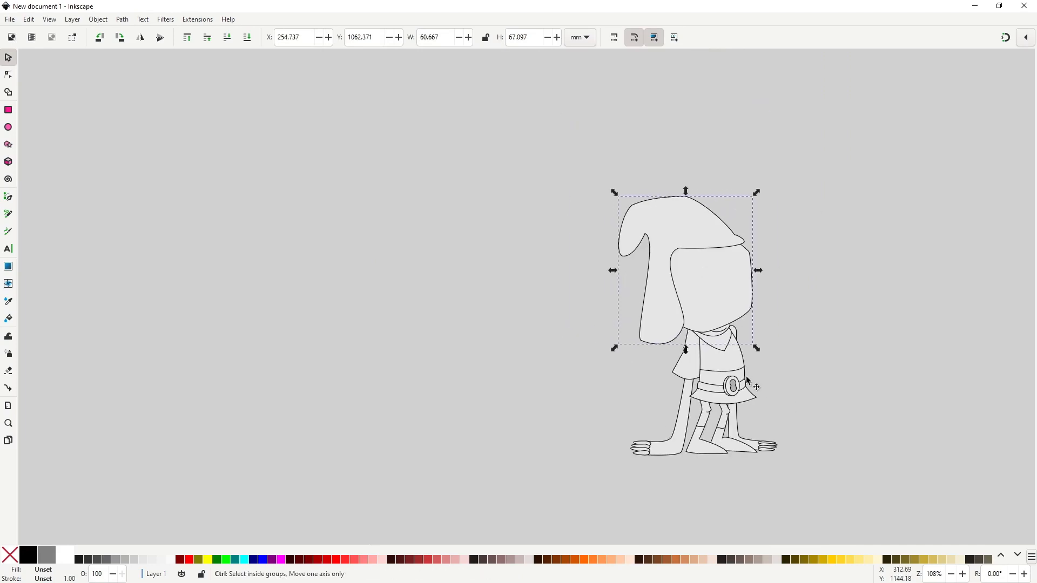
- Move the right end node of the tunic's waist line slightly left onto the tunic outline
{"action": "left_click_drag", "start_coordinate": [766, 391], "coordinate": [606, 373]}
{"action": "scroll", "coordinate": [590, 358], "scroll_direction": "up", "scroll_amount": 4}
{"action": "key", "text": "n"}
{"action": "left_click", "coordinate": [591, 293]}
{"action": "left_click_drag", "start_coordinate": [593, 292], "coordinate": [590, 291]}
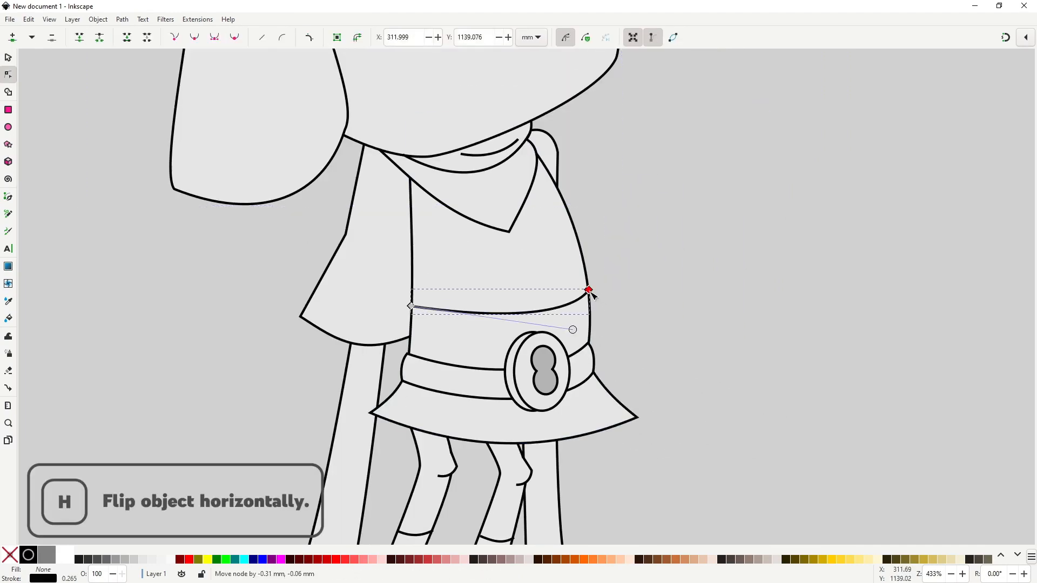
{"action": "key", "text": "s"}
- Group the leg parts and send them behind the tunic, with the back arm sent to the very bottom
{"action": "scroll", "coordinate": [590, 292], "scroll_direction": "down", "scroll_amount": 4}
{"action": "scroll", "coordinate": [641, 424], "scroll_direction": "up", "scroll_amount": 2}
{"action": "left_click", "coordinate": [583, 417]}
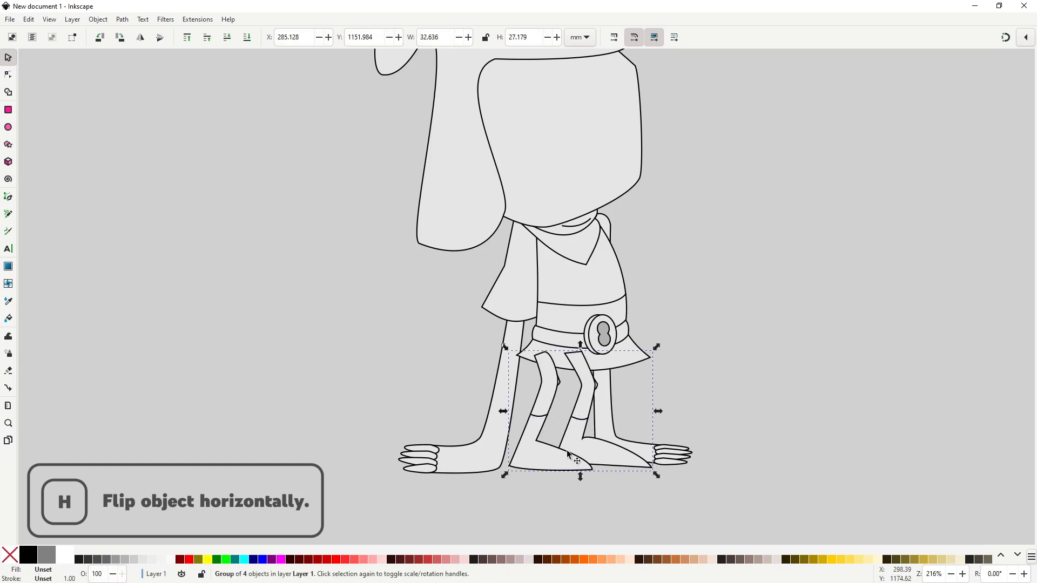
{"action": "scroll", "coordinate": [570, 391], "scroll_direction": "up", "scroll_amount": 2}
{"action": "left_click", "coordinate": [539, 433], "text": "shift"}
{"action": "key", "text": "ctrl+g"}
{"action": "key", "text": "End"}
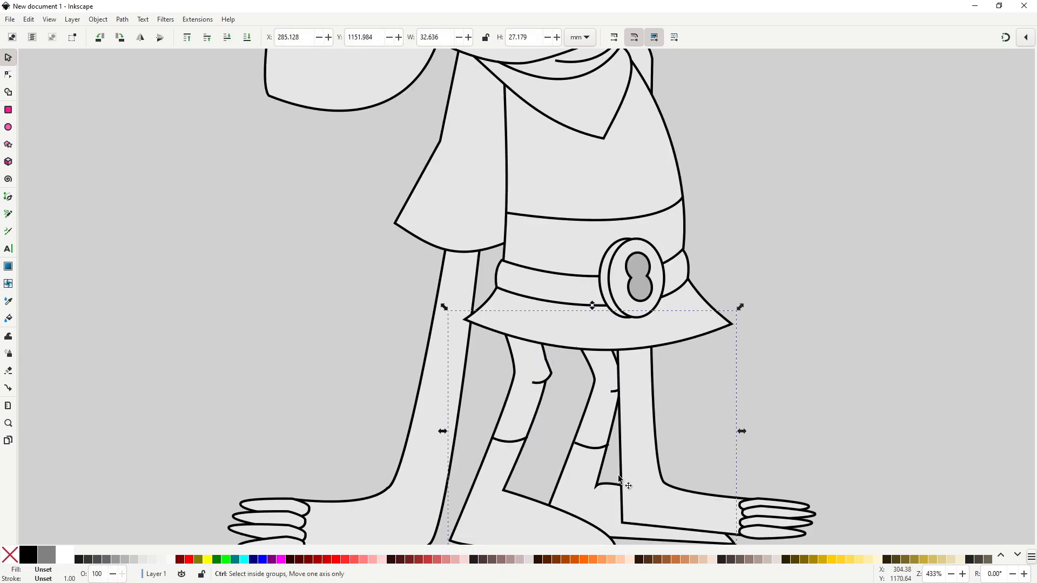
{"action": "left_click", "coordinate": [658, 468]}
{"action": "key", "text": "End"}
{"action": "scroll", "coordinate": [757, 518], "scroll_direction": "down", "scroll_amount": 1}
{"action": "left_click_drag", "start_coordinate": [756, 518], "coordinate": [719, 465]}
{"action": "left_click", "coordinate": [631, 447]}
{"action": "left_click_drag", "start_coordinate": [611, 414], "coordinate": [655, 402]}
{"action": "key", "text": "ctrl+z"}
- Group the back arm with its four fingers and skew the group so its upper end leans left
{"action": "left_click", "coordinate": [726, 476], "text": "shift"}
{"action": "left_click", "coordinate": [727, 469], "text": "shift"}
{"action": "left_click", "coordinate": [727, 462], "text": "shift"}
{"action": "left_click", "coordinate": [726, 455], "text": "shift"}
{"action": "key", "text": "ctrl+g"}
{"action": "left_click", "coordinate": [655, 401]}
{"action": "left_click_drag", "start_coordinate": [702, 118], "coordinate": [687, 117]}
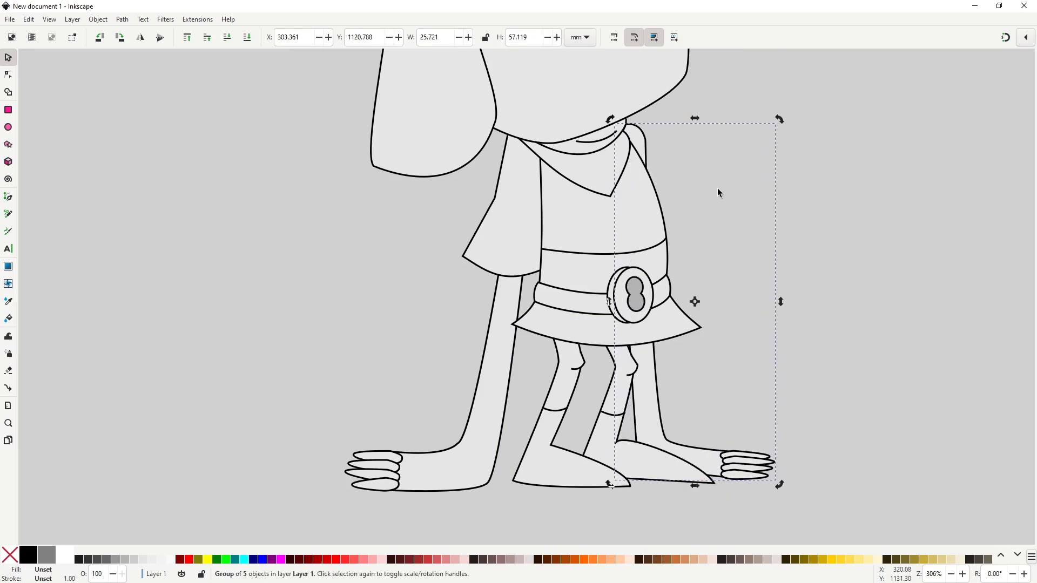
- Move the legs about 1.5 mm to the right under the tunic
{"action": "left_click", "coordinate": [546, 416]}
{"action": "left_click_drag", "start_coordinate": [546, 415], "coordinate": [555, 414]}
{"action": "scroll", "coordinate": [643, 411], "scroll_direction": "down", "scroll_amount": 2}
- Skew the front arm group by about 2° so its hand shifts slightly right, closer to the feet
{"action": "left_click", "coordinate": [587, 420]}
{"action": "scroll", "coordinate": [587, 420], "scroll_direction": "up", "scroll_amount": 1}
{"action": "left_click", "coordinate": [562, 446]}
{"action": "left_click_drag", "start_coordinate": [556, 468], "coordinate": [564, 467]}
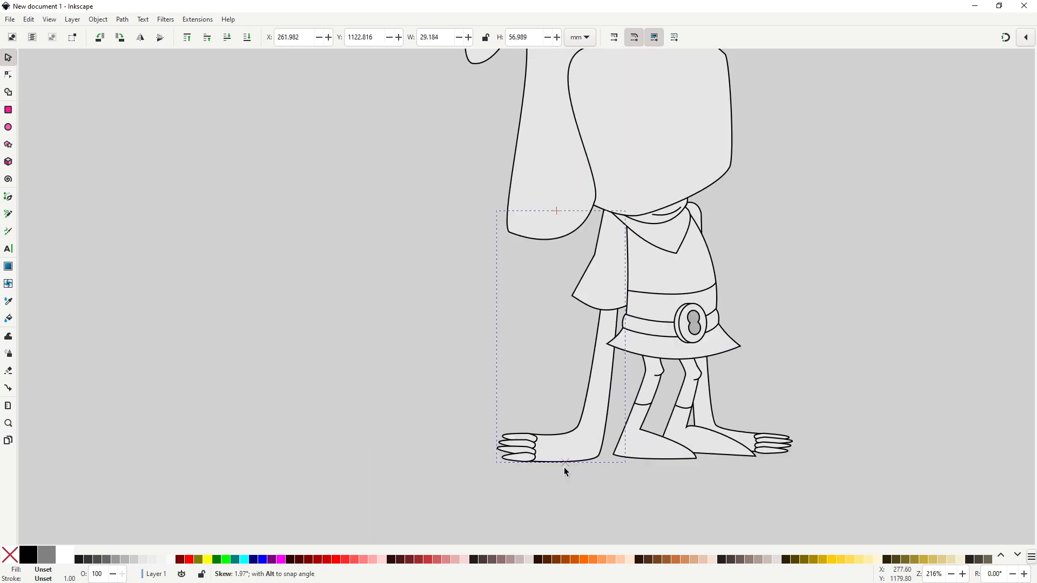
{"action": "left_click", "coordinate": [782, 315]}
- Adjust the node and handle at the bottom of the face to smooth the jaw, and flip the whole character back
{"action": "scroll", "coordinate": [782, 315], "scroll_direction": "down", "scroll_amount": 1}
{"action": "scroll", "coordinate": [722, 229], "scroll_direction": "up", "scroll_amount": 2}
{"action": "double_click", "coordinate": [713, 228]}
{"action": "left_click_drag", "start_coordinate": [638, 263], "coordinate": [642, 257]}
{"action": "left_click_drag", "start_coordinate": [674, 251], "coordinate": [675, 254]}
{"action": "left_click_drag", "start_coordinate": [641, 257], "coordinate": [640, 254]}
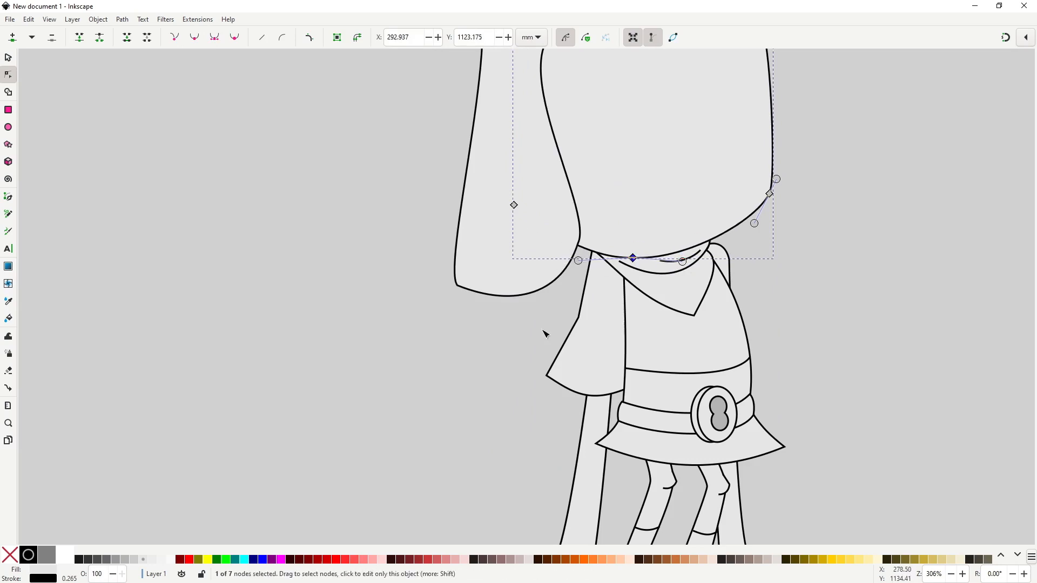
{"action": "key", "text": "s"}
{"action": "key", "text": "Escape"}
{"action": "scroll", "coordinate": [631, 399], "scroll_direction": "down", "scroll_amount": 3}
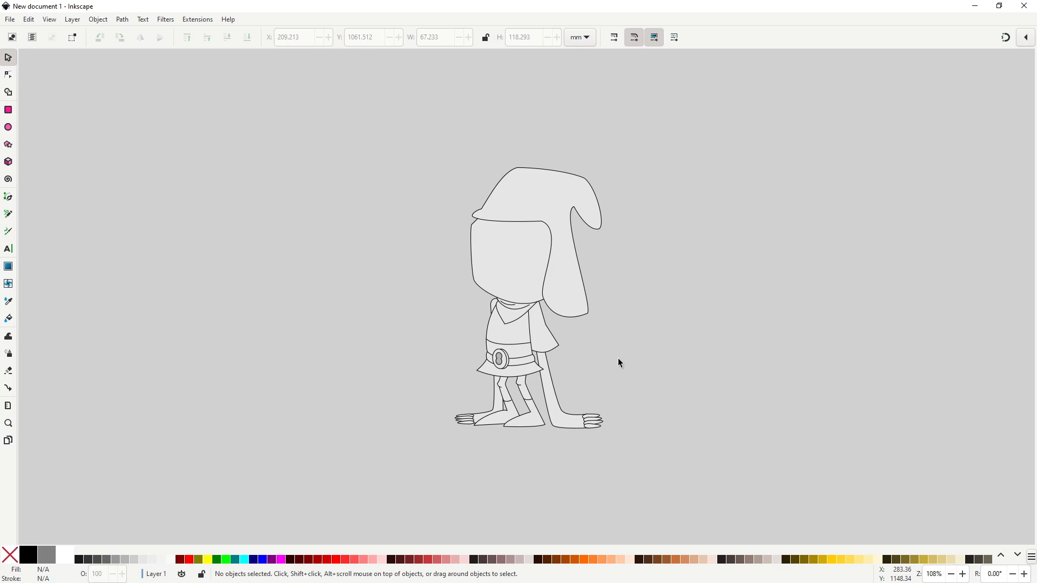
- Draw an eye ellipse about 10.3 mm wide and 11.2 mm high on the face and skew its top rightward
{"action": "left_click", "coordinate": [9, 128]}
{"action": "left_click_drag", "start_coordinate": [512, 233], "coordinate": [533, 255]}
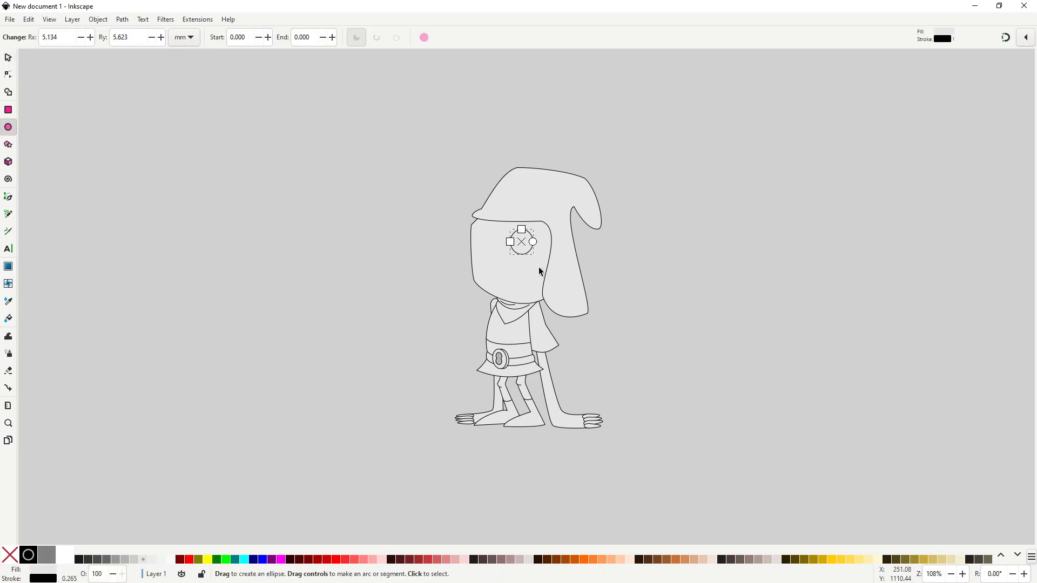
{"action": "key", "text": "s"}
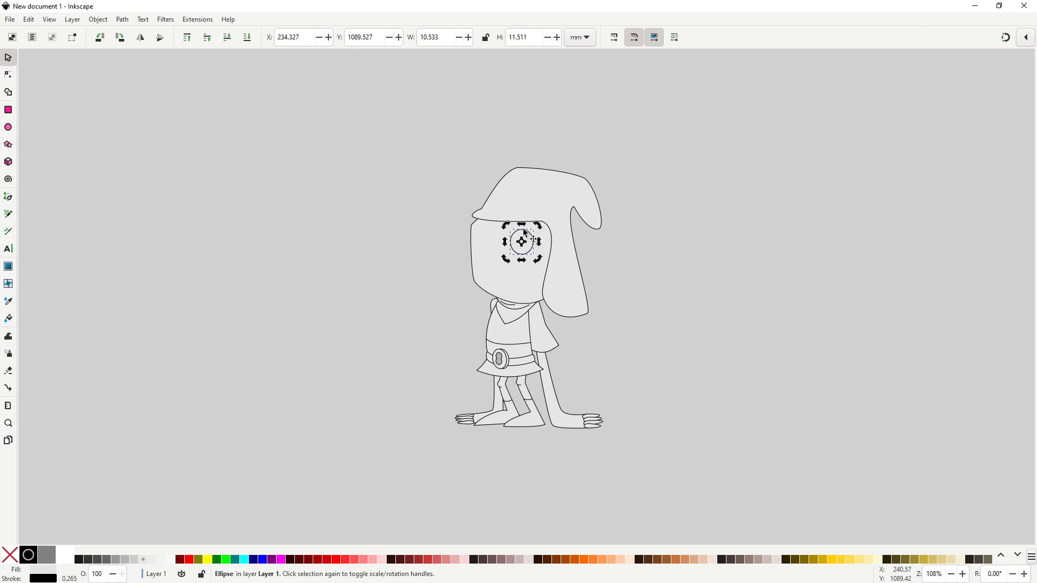
{"action": "left_click_drag", "start_coordinate": [522, 225], "coordinate": [532, 233]}
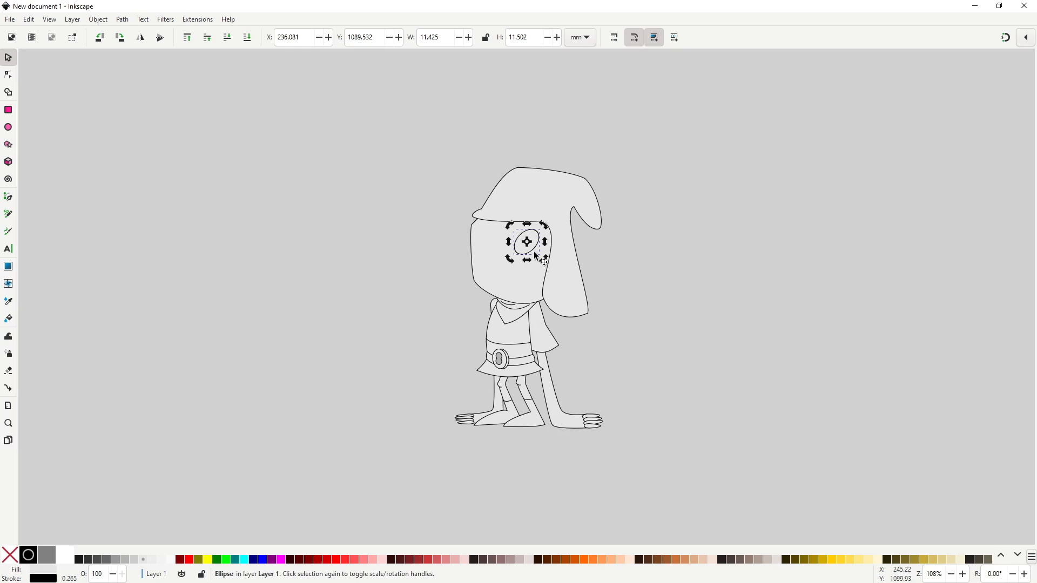
- Duplicate the eye, place the mirrored copy near the face's left edge and narrow it to about 7.1 mm wide
{"action": "key", "text": "ctrl+d"}
{"action": "left_click_drag", "start_coordinate": [536, 256], "coordinate": [490, 250]}
{"action": "key", "text": "h"}
{"action": "left_click", "coordinate": [498, 243]}
{"action": "scroll", "coordinate": [491, 252], "scroll_direction": "up", "scroll_amount": 3}
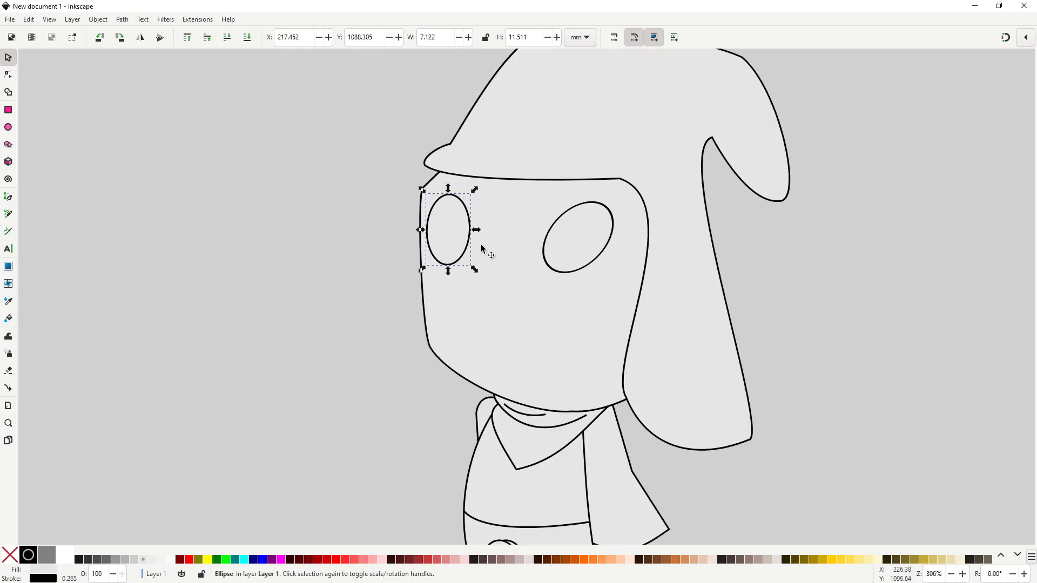
- Skew the narrow eye so its top leans slightly left, keeping it just inside the face's left edge
{"action": "left_click_drag", "start_coordinate": [448, 189], "coordinate": [445, 197]}
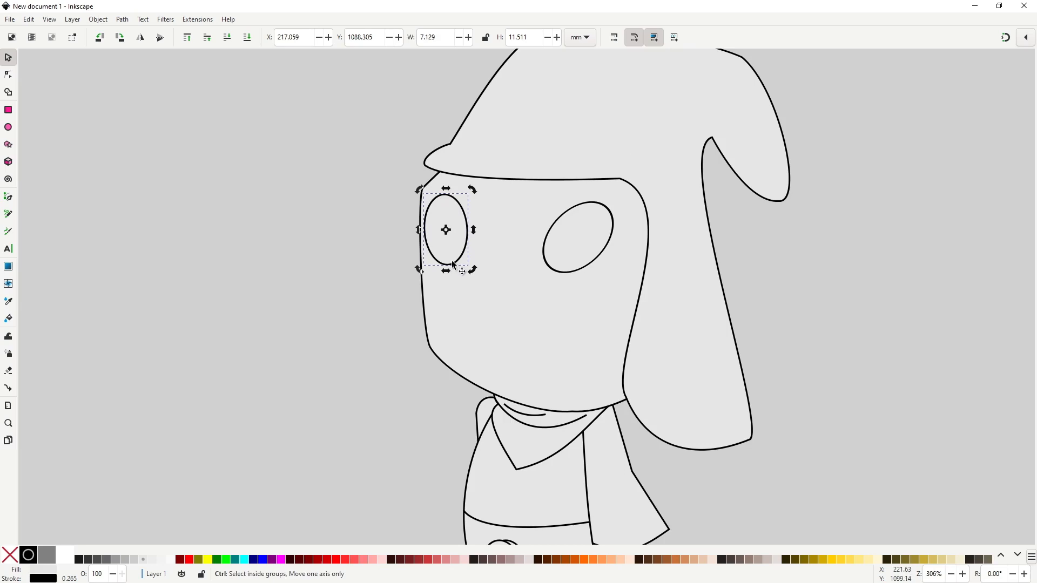
{"action": "left_click_drag", "start_coordinate": [458, 261], "coordinate": [463, 262]}
{"action": "key", "text": "n"}
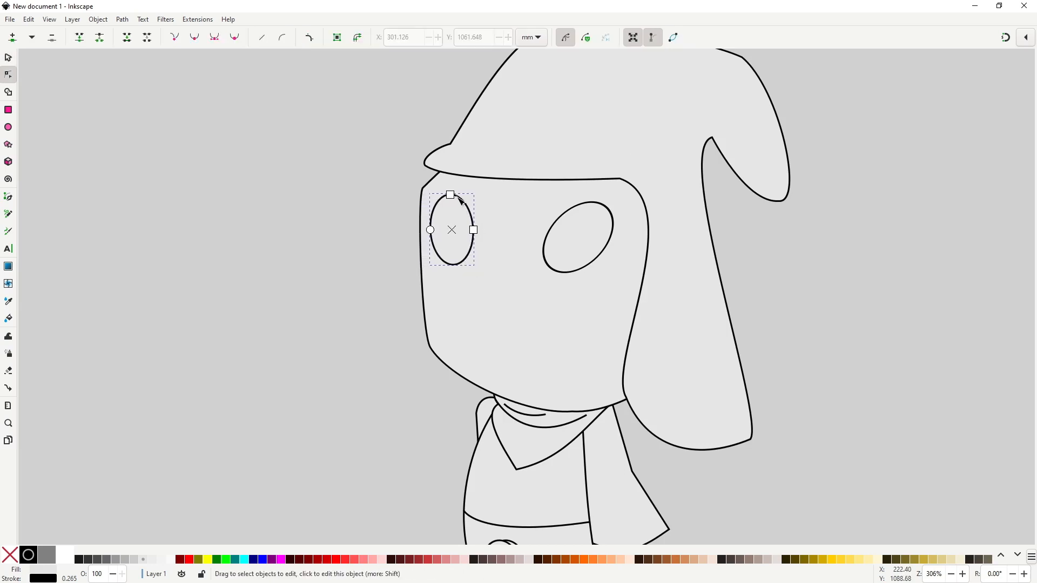
{"action": "key", "text": "s"}
{"action": "key", "text": "n"}
{"action": "key", "text": "s"}
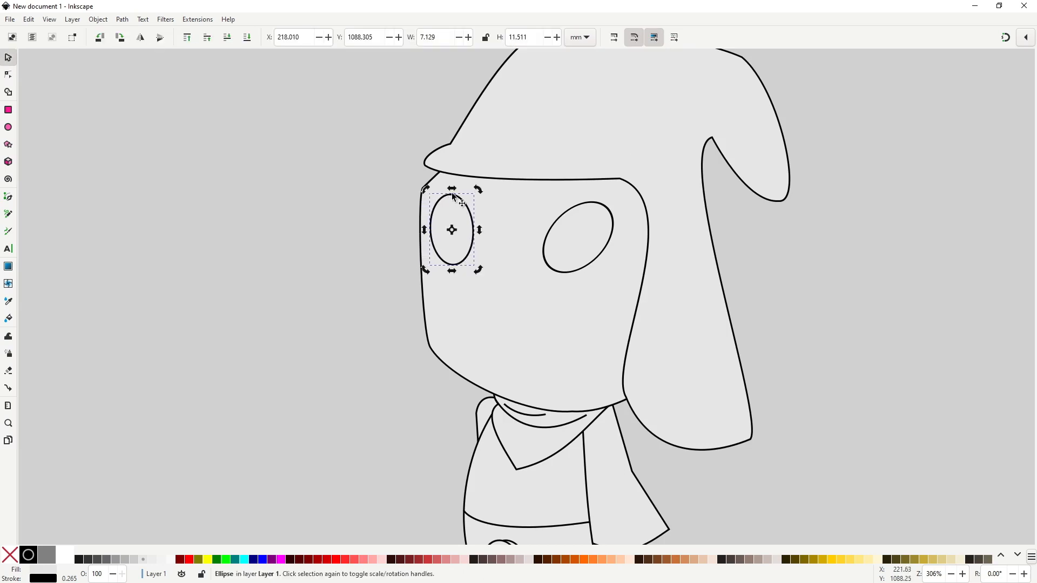
{"action": "left_click_drag", "start_coordinate": [452, 190], "coordinate": [454, 195]}
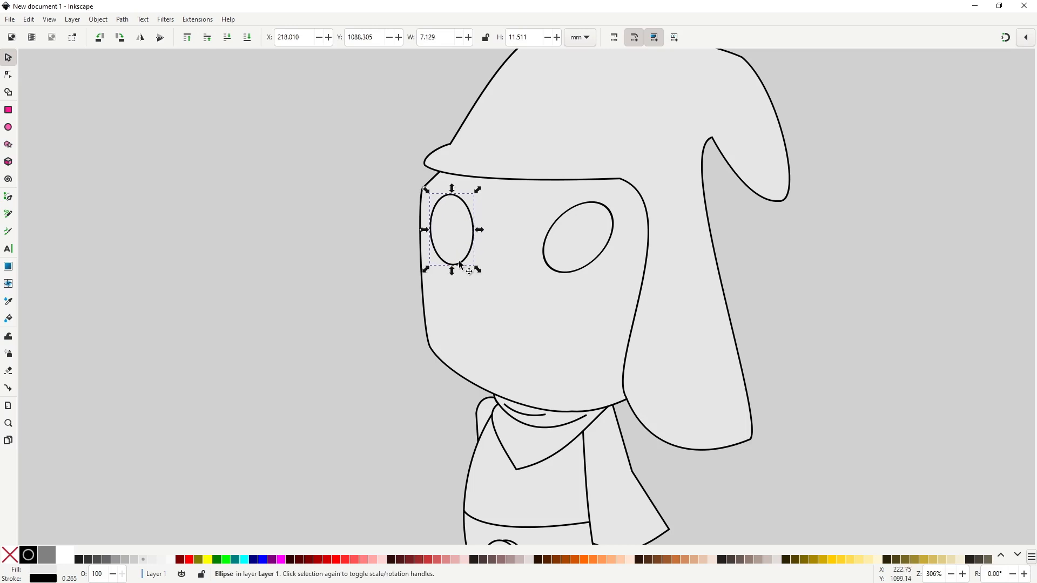
{"action": "left_click_drag", "start_coordinate": [456, 196], "coordinate": [452, 196]}
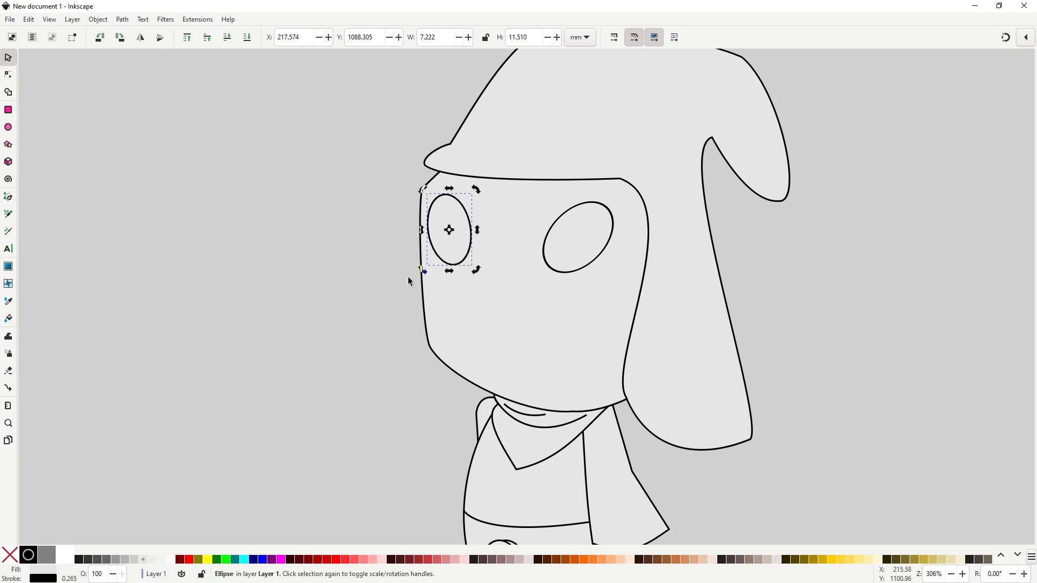
{"action": "left_click", "coordinate": [391, 300]}
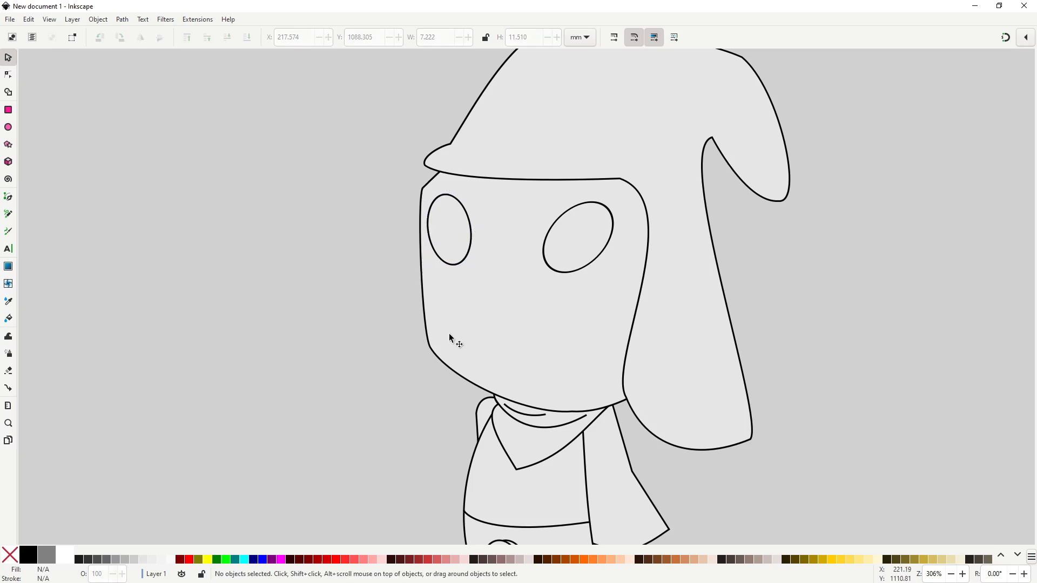
- Draw a curved frowning mouth line spanning about 21 mm, starting at the face's left edge, with the Bezier tool
{"action": "key", "text": "b"}
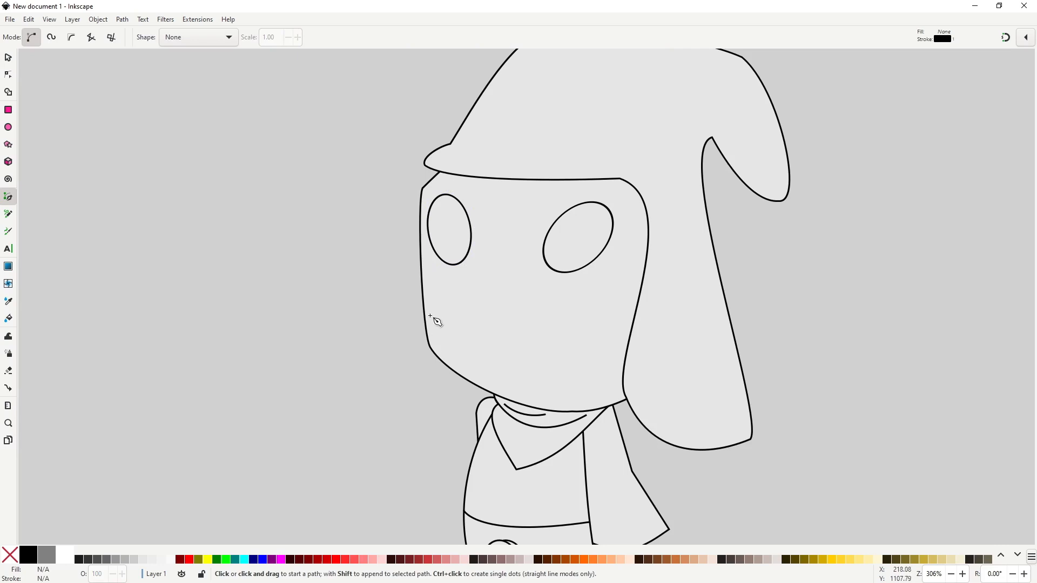
{"action": "left_click", "coordinate": [426, 313]}
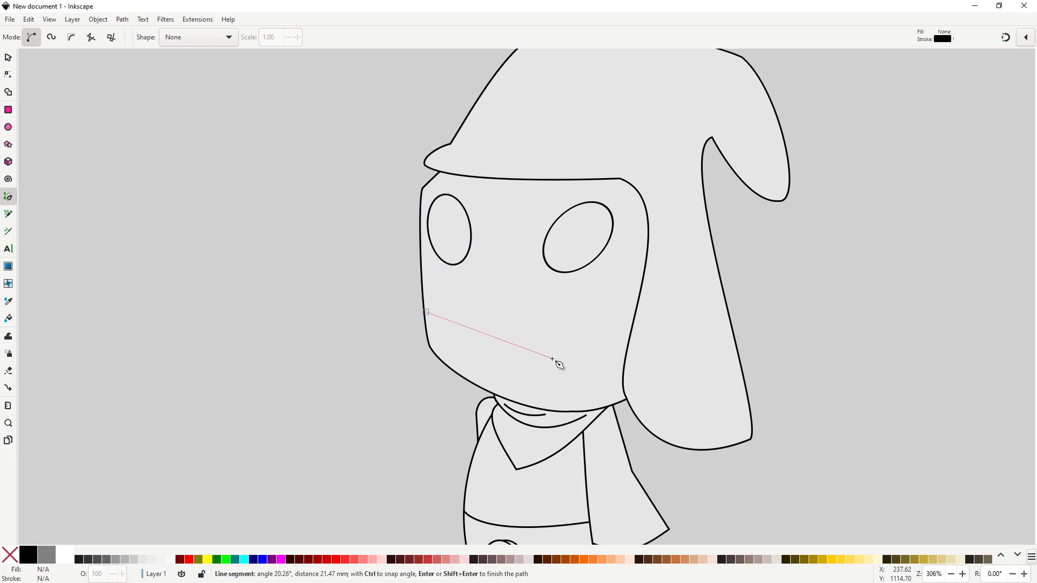
{"action": "left_click_drag", "start_coordinate": [553, 359], "coordinate": [610, 425]}
{"action": "key", "text": "s"}
- Draw a narrow closed four-cornered path around the mouth line for the lips
{"action": "key", "text": "b"}
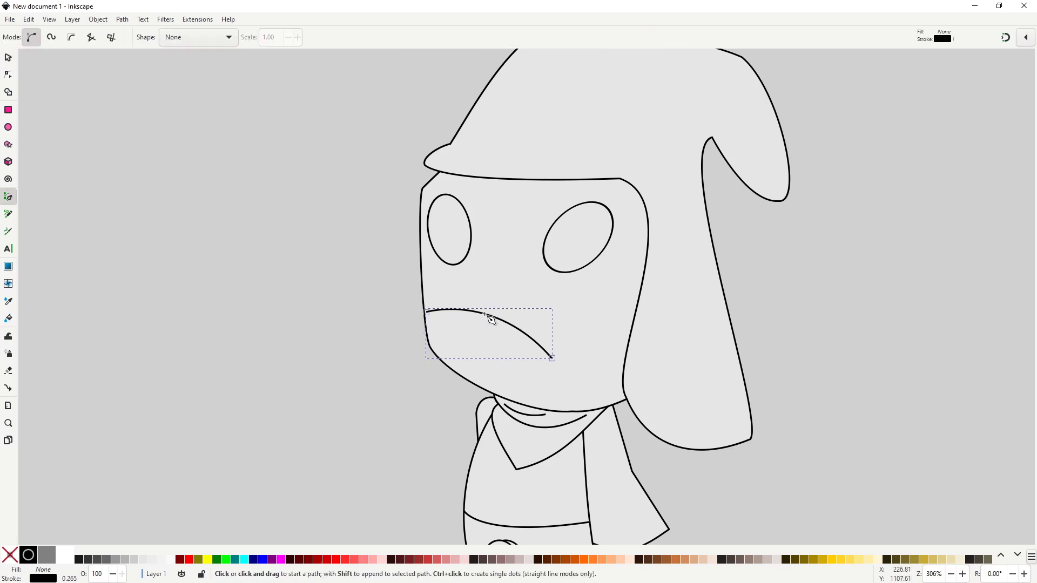
{"action": "left_click", "coordinate": [422, 317]}
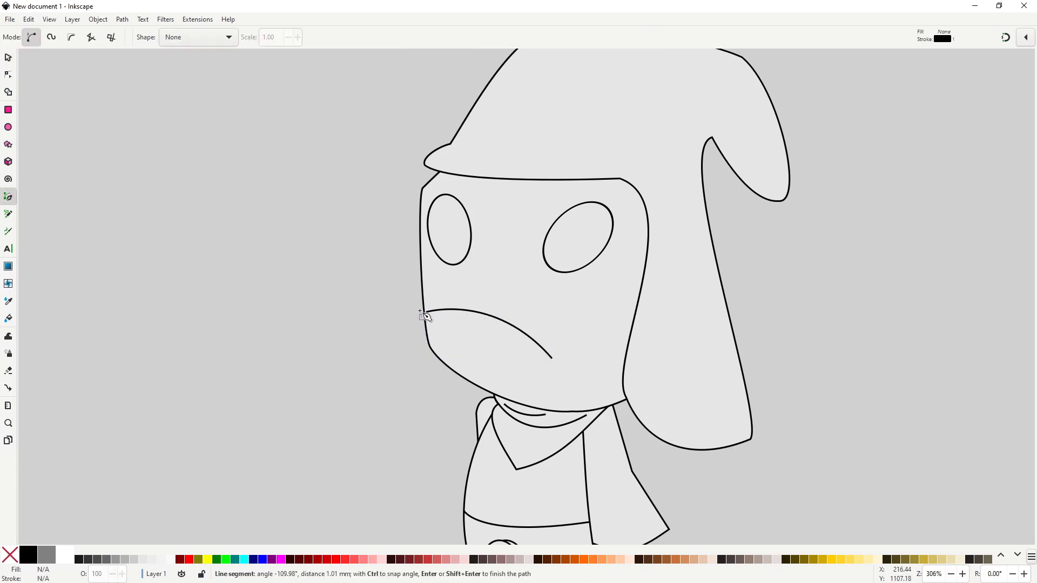
{"action": "left_click", "coordinate": [553, 367]}
{"action": "left_click", "coordinate": [422, 317]}
- Bend the two long edges of the lip shape into arcs that follow the mouth line
{"action": "key", "text": "n"}
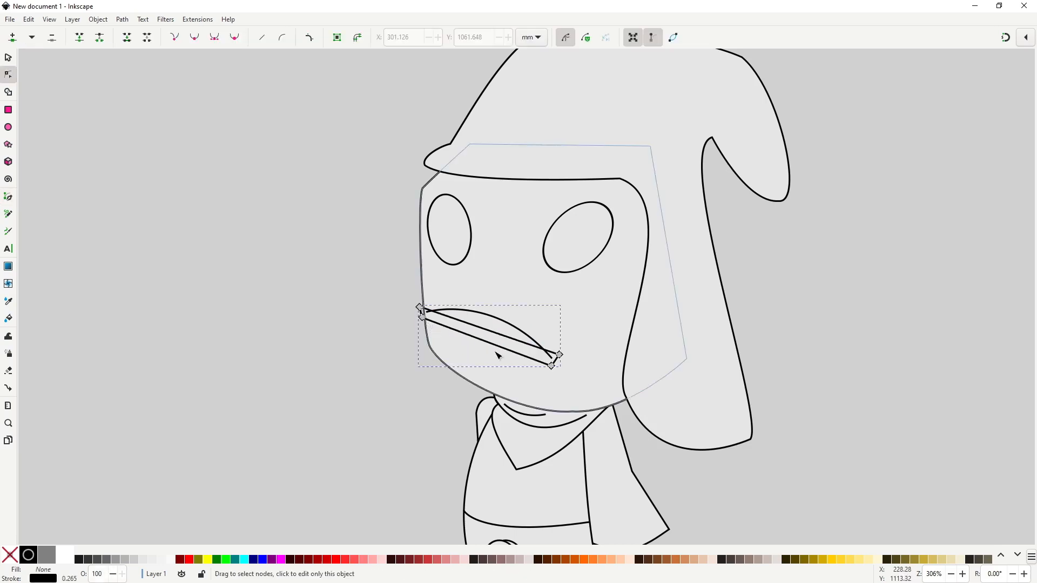
{"action": "scroll", "coordinate": [494, 352], "scroll_direction": "up", "scroll_amount": 3}
{"action": "left_click_drag", "start_coordinate": [470, 290], "coordinate": [509, 232]}
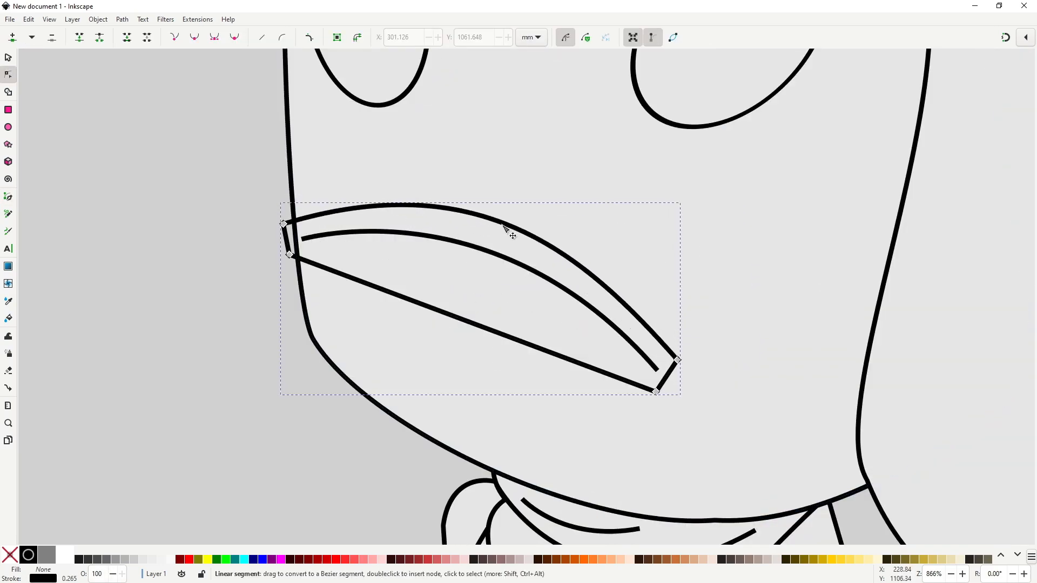
{"action": "left_click_drag", "start_coordinate": [466, 319], "coordinate": [488, 289]}
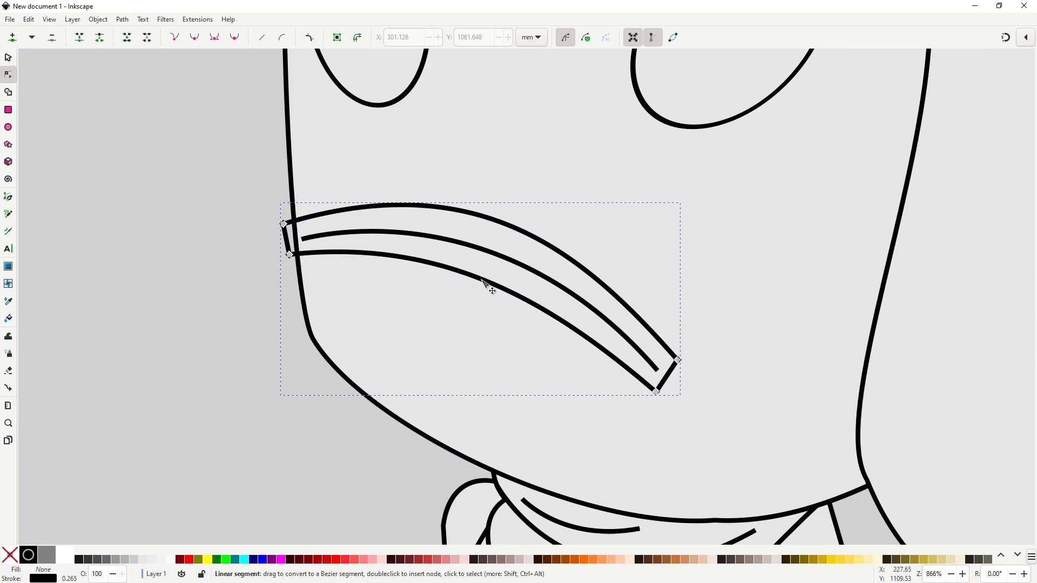
- Raise the mouth line's left part slightly and bulge both short ends of the lip shape outward
{"action": "left_click", "coordinate": [316, 240]}
{"action": "left_click_drag", "start_coordinate": [302, 239], "coordinate": [279, 239]}
{"action": "left_click", "coordinate": [287, 241]}
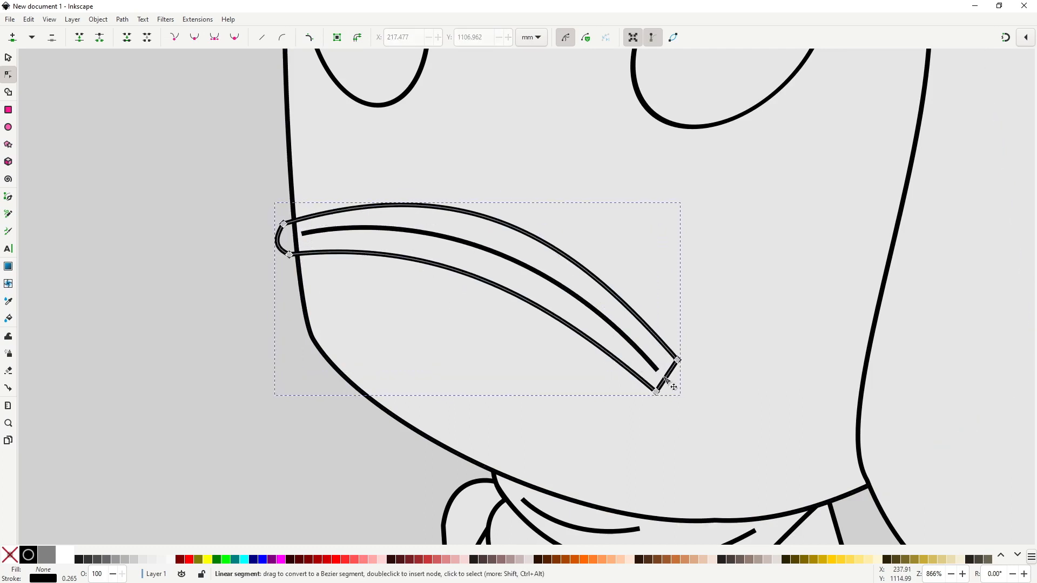
{"action": "left_click_drag", "start_coordinate": [669, 375], "coordinate": [679, 384]}
- Fill the lip shape with light grey and lower it one step beneath the mouth line
{"action": "key", "text": "s"}
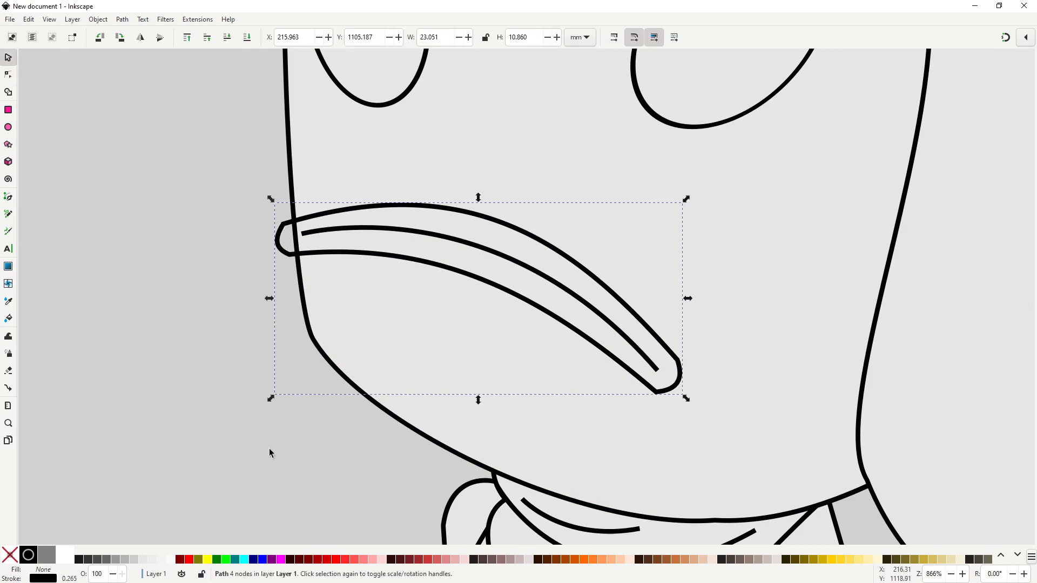
{"action": "left_click", "coordinate": [134, 559]}
{"action": "key", "text": "Page_Down"}
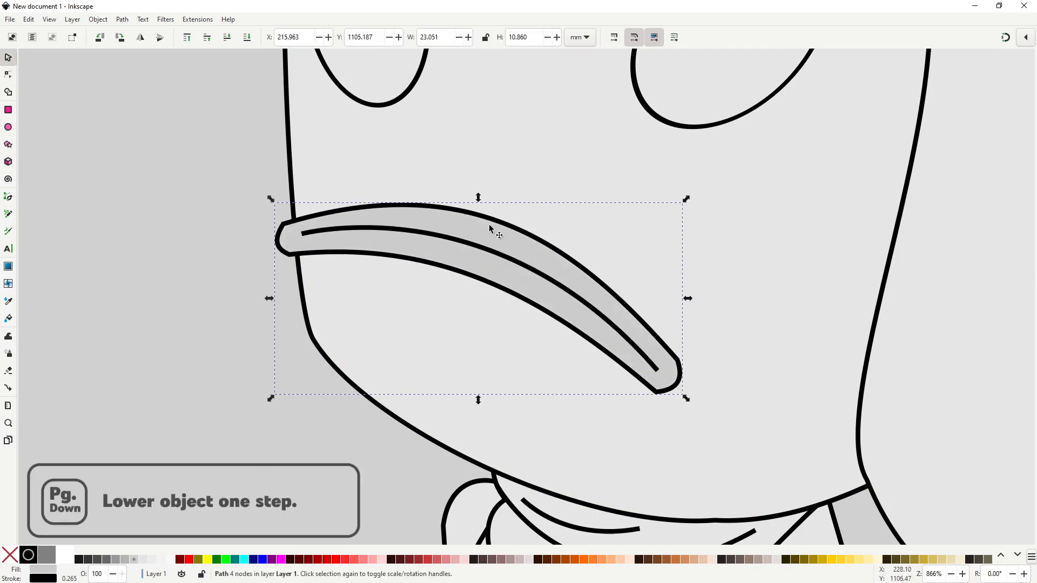
- Slim the lips by bending their long edges inward, and move the mouth line's left end onto the face outline
{"action": "key", "text": "n"}
{"action": "left_click", "coordinate": [452, 246]}
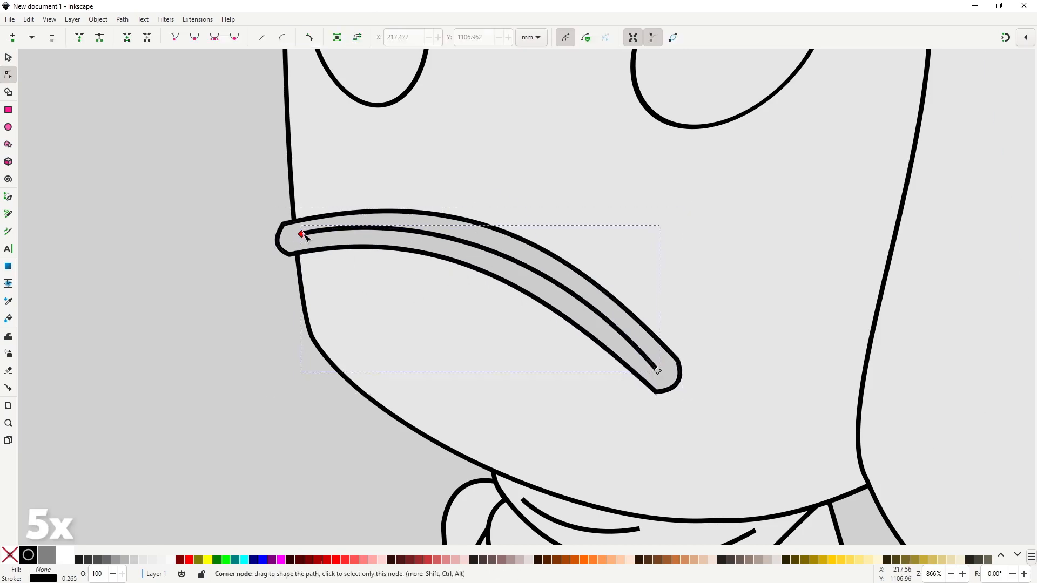
{"action": "left_click_drag", "start_coordinate": [302, 234], "coordinate": [295, 237]}
- Adjust the node handles at the lips' right end to make its corner smoothly rounded
{"action": "left_click", "coordinate": [673, 383]}
{"action": "scroll", "coordinate": [667, 402], "scroll_direction": "up", "scroll_amount": 5}
{"action": "left_click", "coordinate": [614, 327]}
{"action": "scroll", "coordinate": [622, 350], "scroll_direction": "down", "scroll_amount": 2}
{"action": "left_click_drag", "start_coordinate": [676, 336], "coordinate": [683, 371]}
{"action": "left_click_drag", "start_coordinate": [698, 305], "coordinate": [715, 299]}
{"action": "left_click_drag", "start_coordinate": [683, 370], "coordinate": [678, 384]}
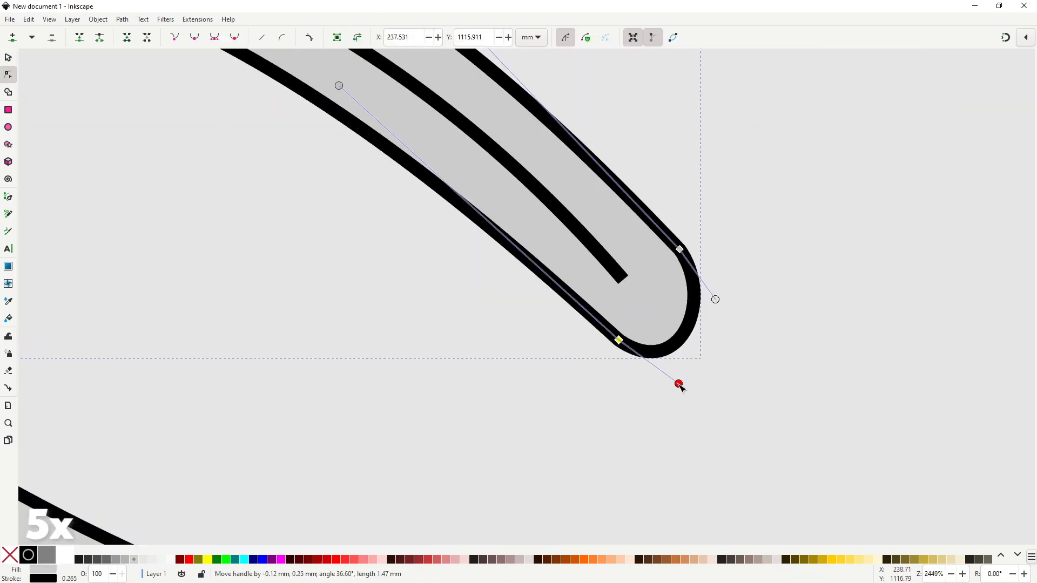
- Smooth the lips' left corner through its node handle, adjust the mouth line's curvature, and extend its right end slightly towards the lip corner
{"action": "scroll", "coordinate": [678, 384], "scroll_direction": "up", "scroll_amount": 1}
{"action": "left_click_drag", "start_coordinate": [454, 216], "coordinate": [384, 236]}
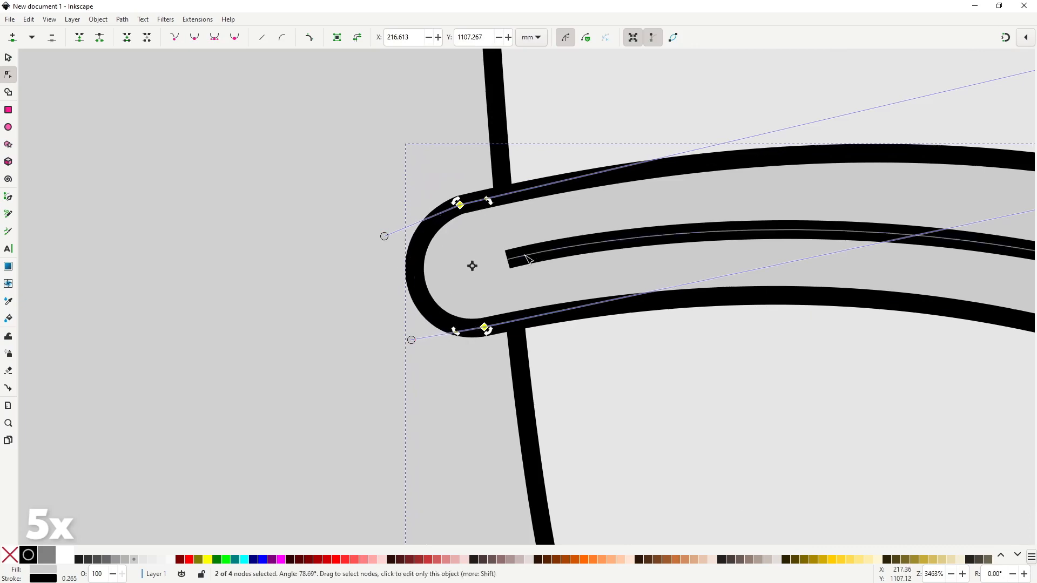
{"action": "left_click", "coordinate": [526, 259]}
{"action": "scroll", "coordinate": [526, 259], "scroll_direction": "down", "scroll_amount": 2}
{"action": "scroll", "coordinate": [526, 259], "scroll_direction": "down", "scroll_amount": 1}
{"action": "left_click_drag", "start_coordinate": [510, 179], "coordinate": [555, 238]}
{"action": "left_click_drag", "start_coordinate": [354, 232], "coordinate": [401, 228]}
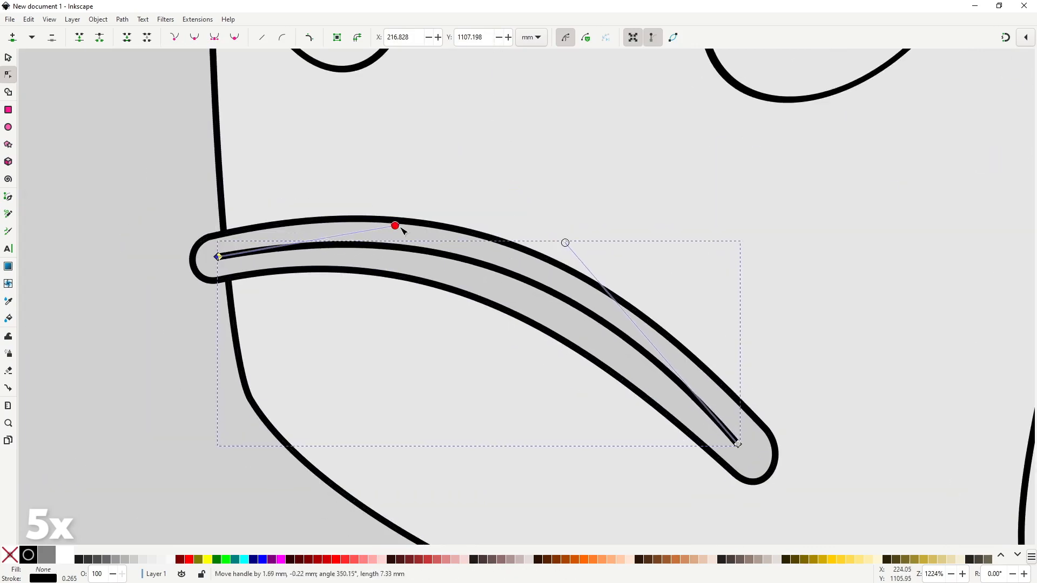
{"action": "left_click_drag", "start_coordinate": [565, 242], "coordinate": [562, 259]}
{"action": "left_click_drag", "start_coordinate": [738, 445], "coordinate": [747, 454]}
{"action": "key", "text": "s"}
{"action": "scroll", "coordinate": [408, 327], "scroll_direction": "down", "scroll_amount": 5}
{"action": "left_click", "coordinate": [323, 287]}
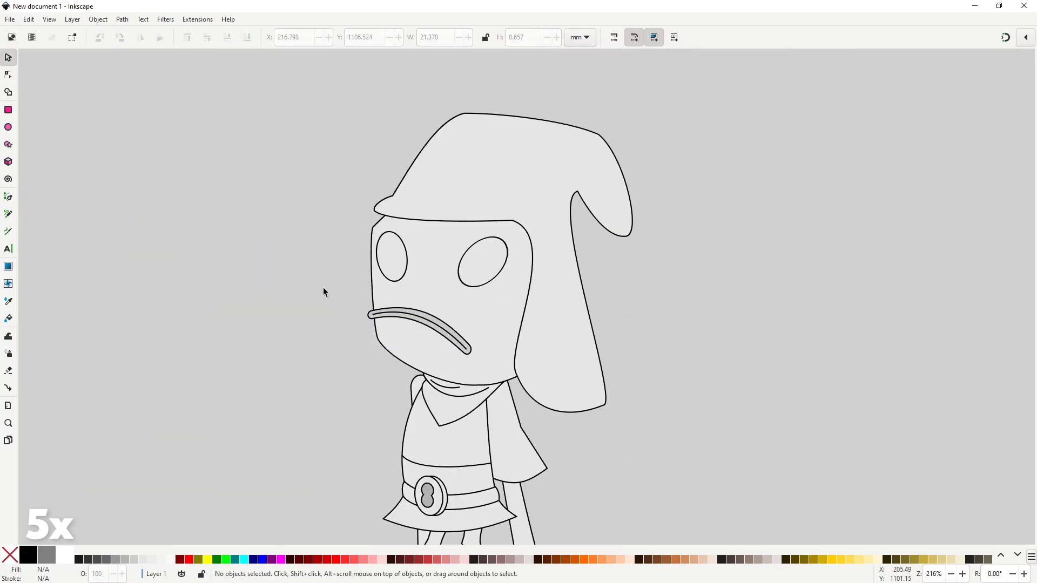
{"action": "left_click", "coordinate": [461, 343]}
{"action": "scroll", "coordinate": [464, 351], "scroll_direction": "up", "scroll_amount": 2}
{"action": "key", "text": "n"}
{"action": "scroll", "coordinate": [371, 295], "scroll_direction": "up", "scroll_amount": 2}
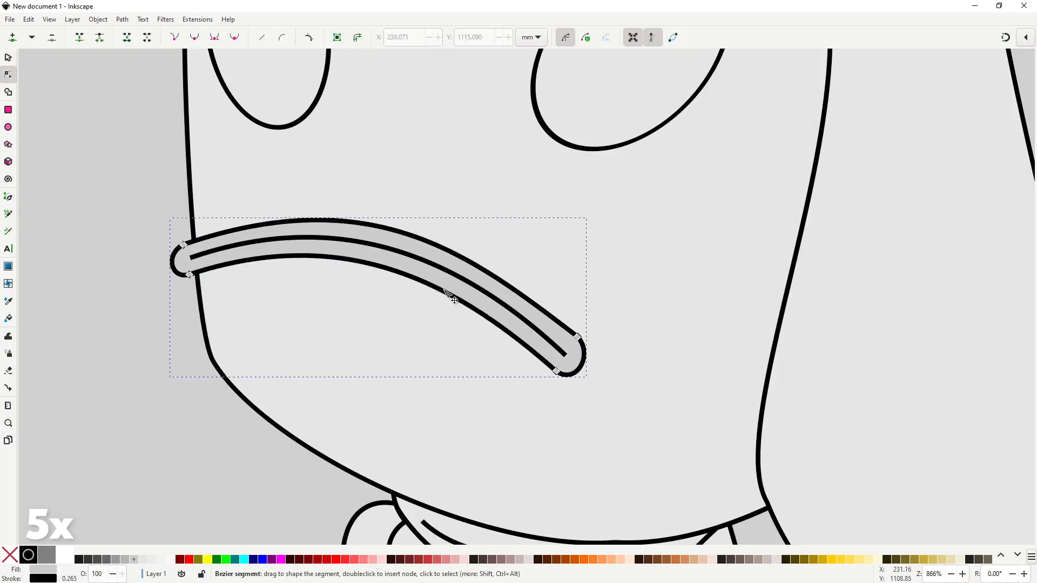
{"action": "key", "text": "s"}
{"action": "scroll", "coordinate": [452, 298], "scroll_direction": "down", "scroll_amount": 4}
{"action": "left_click_drag", "start_coordinate": [318, 344], "coordinate": [333, 349]}
{"action": "left_click", "coordinate": [562, 345]}
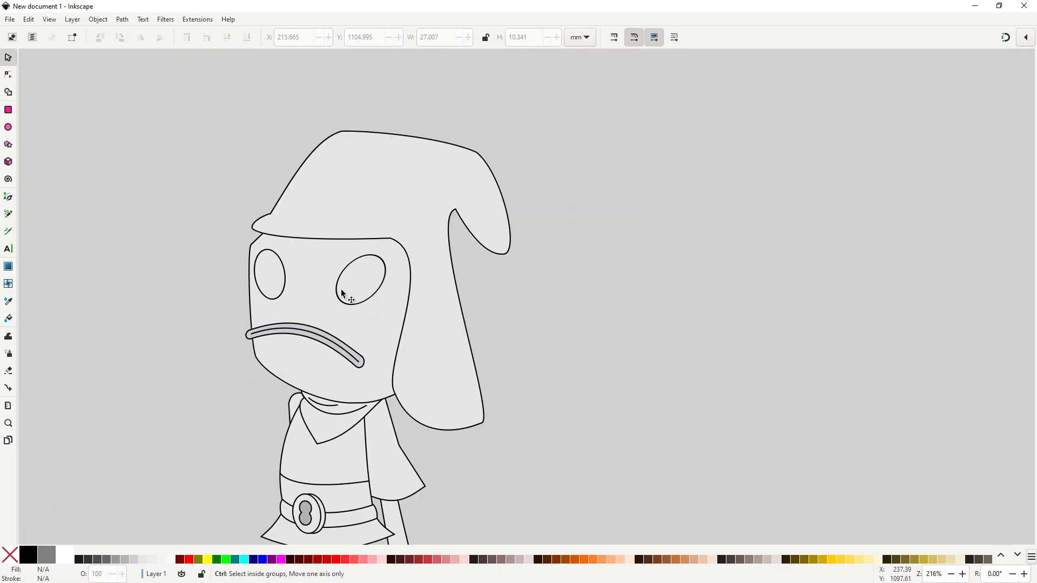
- Draw a pupil ellipse about 1.73 × 2.64 mm in the lower left of the right eye and skew it slightly
{"action": "scroll", "coordinate": [343, 295], "scroll_direction": "up", "scroll_amount": 1}
{"action": "left_click", "coordinate": [8, 128]}
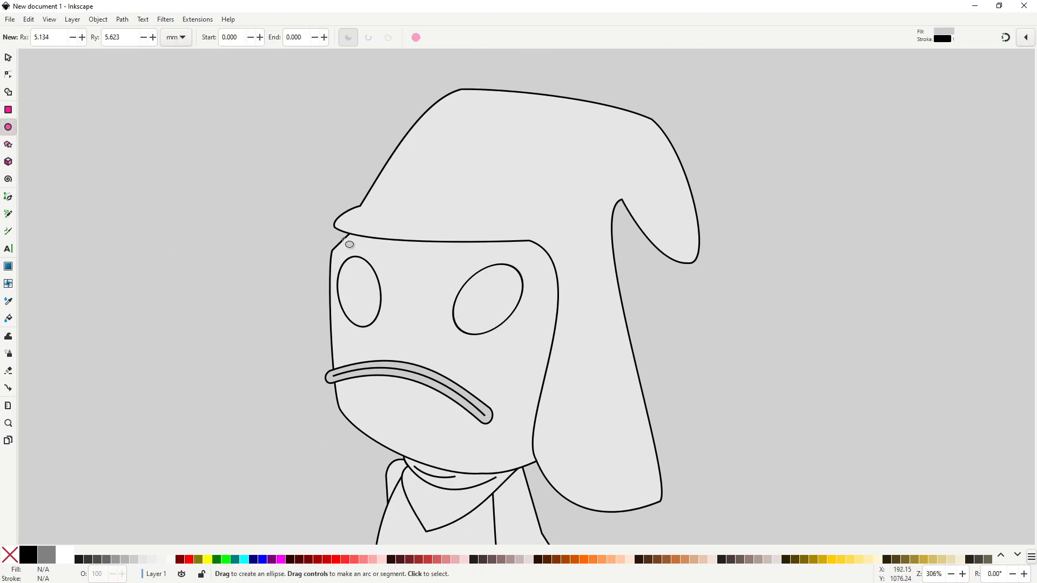
{"action": "scroll", "coordinate": [479, 311], "scroll_direction": "up", "scroll_amount": 2}
{"action": "left_click_drag", "start_coordinate": [452, 301], "coordinate": [475, 331]}
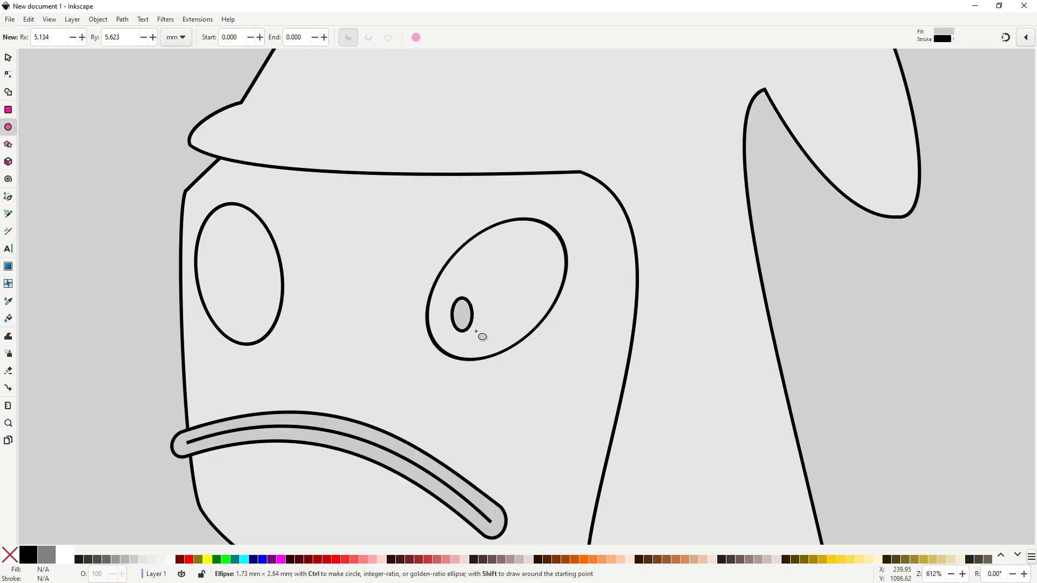
{"action": "key", "text": "s"}
{"action": "left_click", "coordinate": [467, 319]}
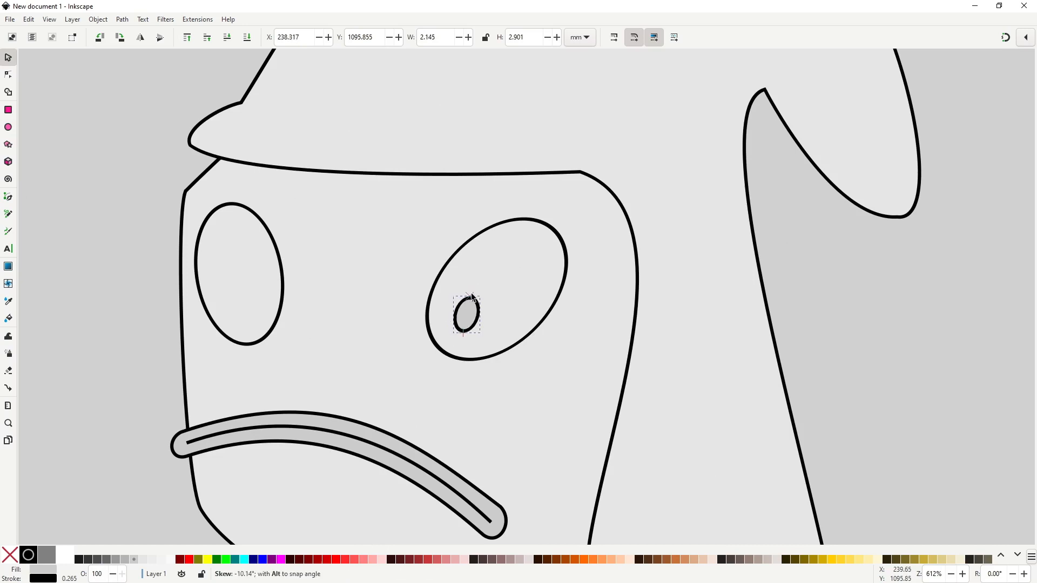
- Place a copy of the pupil in the lower part of the left eye, slanted the opposite way
{"action": "left_click_drag", "start_coordinate": [469, 319], "coordinate": [249, 311]}
{"action": "key", "text": "ctrl+d"}
{"action": "key", "text": "g"}
{"action": "key", "text": "s"}
{"action": "left_click", "coordinate": [252, 296]}
{"action": "key", "text": "minus"}
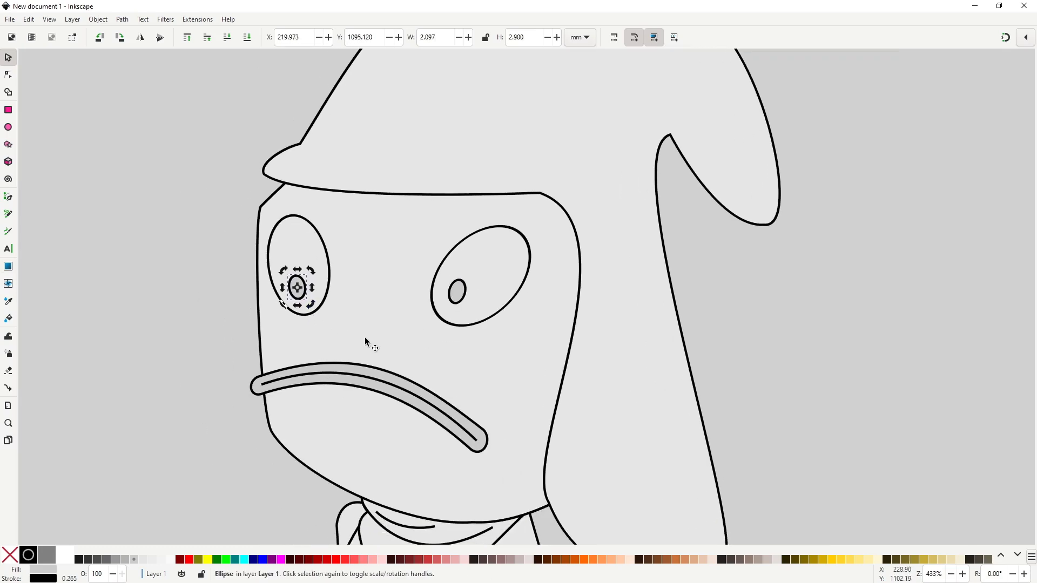
- Draw a narrow upright nostril ellipse between the left eye and the mouth and skew its top slightly to the left
{"action": "left_click", "coordinate": [9, 127]}
{"action": "scroll", "coordinate": [365, 337], "scroll_direction": "up", "scroll_amount": 3}
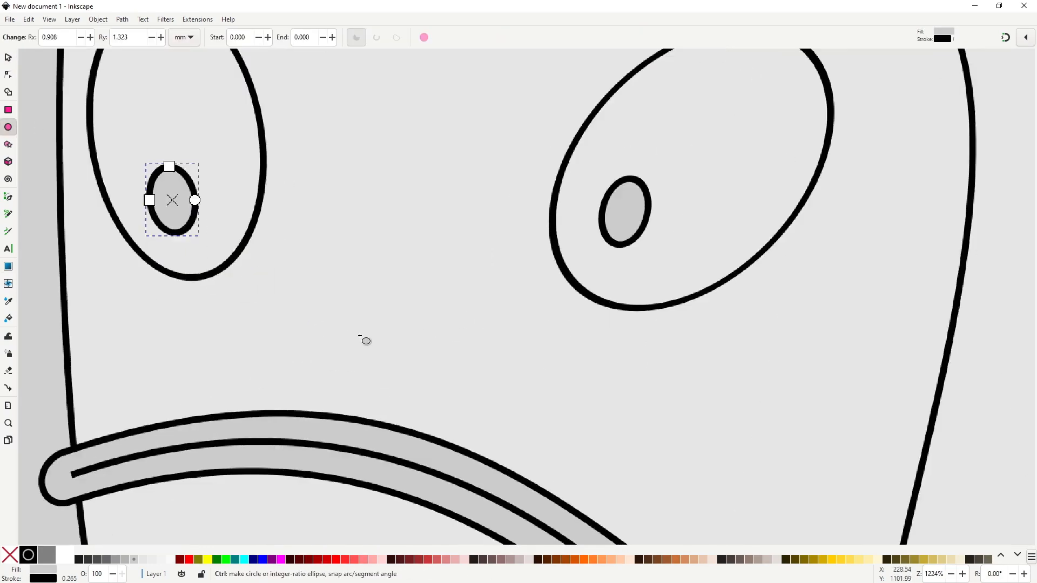
{"action": "left_click_drag", "start_coordinate": [298, 262], "coordinate": [323, 336]}
{"action": "key", "text": "s"}
{"action": "left_click", "coordinate": [322, 290]}
{"action": "left_click_drag", "start_coordinate": [314, 259], "coordinate": [299, 261]}
- Add a mirrored copy of the nostril beside the first and give both a dark grey fill without a stroke
{"action": "key", "text": "ctrl+d"}
{"action": "mouse_move", "coordinate": [326, 299]}
{"action": "left_mouse_down"}
{"action": "mouse_move", "coordinate": [369, 299]}
{"action": "mouse_move", "coordinate": [370, 310]}
{"action": "left_mouse_up"}
{"action": "left_click", "coordinate": [317, 308], "text": "shift"}
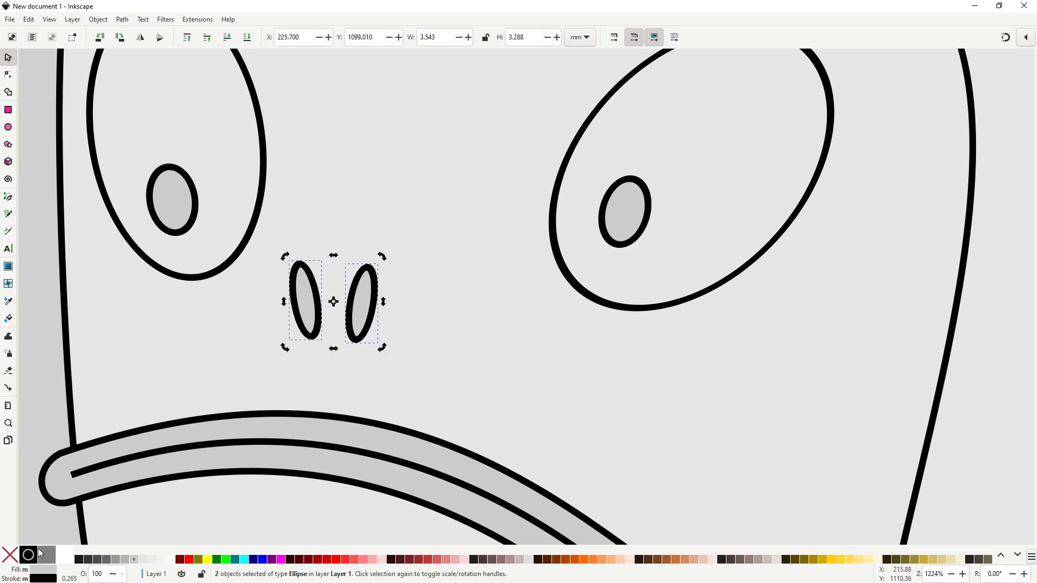
{"action": "left_click", "coordinate": [9, 555], "text": "shift"}
{"action": "scroll", "coordinate": [400, 372], "scroll_direction": "down", "scroll_amount": 4, "text": "ctrl"}
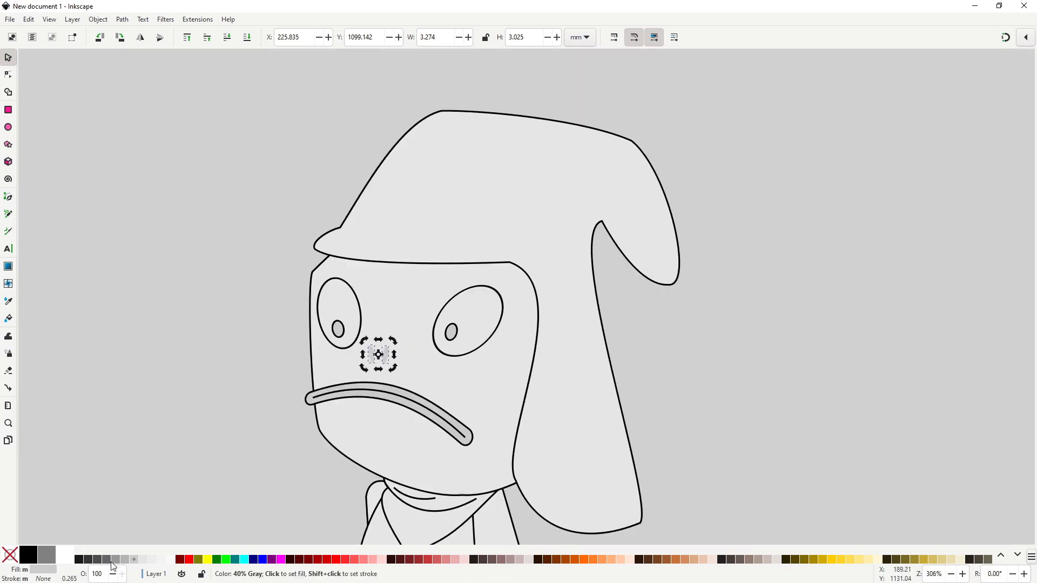
{"action": "left_click", "coordinate": [231, 380]}
- Draw an arched brow line about 10.7 mm wide above the right eye
{"action": "scroll", "coordinate": [361, 403], "scroll_direction": "down", "scroll_amount": 2, "text": "ctrl"}
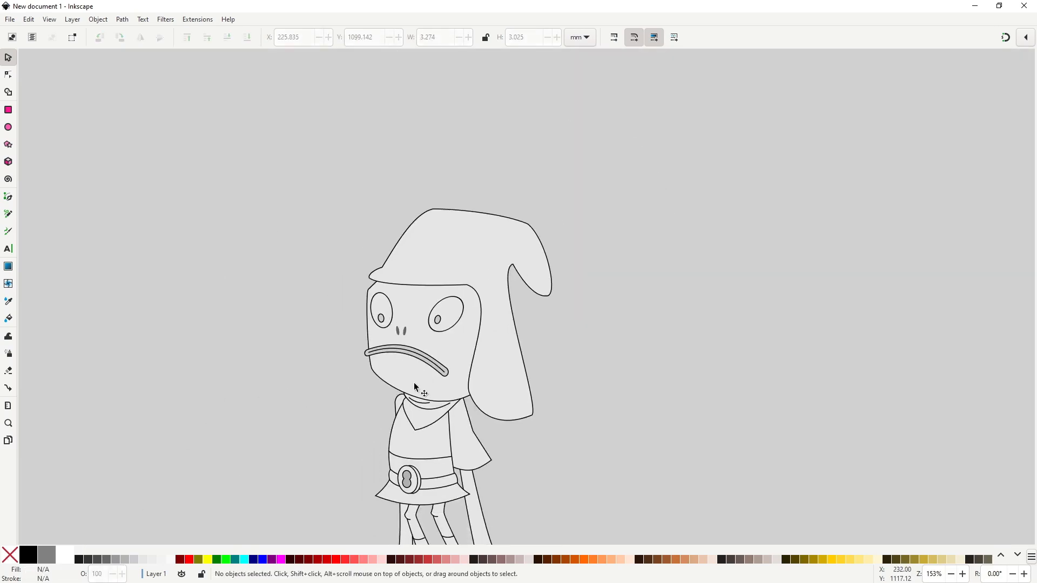
{"action": "scroll", "coordinate": [439, 302], "scroll_direction": "up", "scroll_amount": 4, "text": "ctrl"}
{"action": "key", "text": "b"}
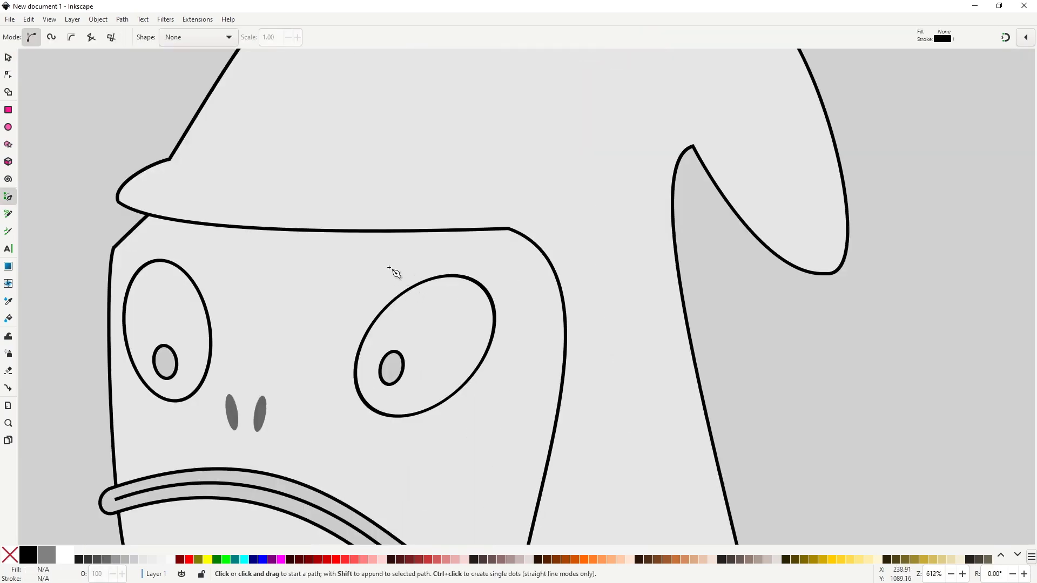
{"action": "left_click_drag", "start_coordinate": [516, 270], "coordinate": [587, 327]}
{"action": "key", "text": "s"}
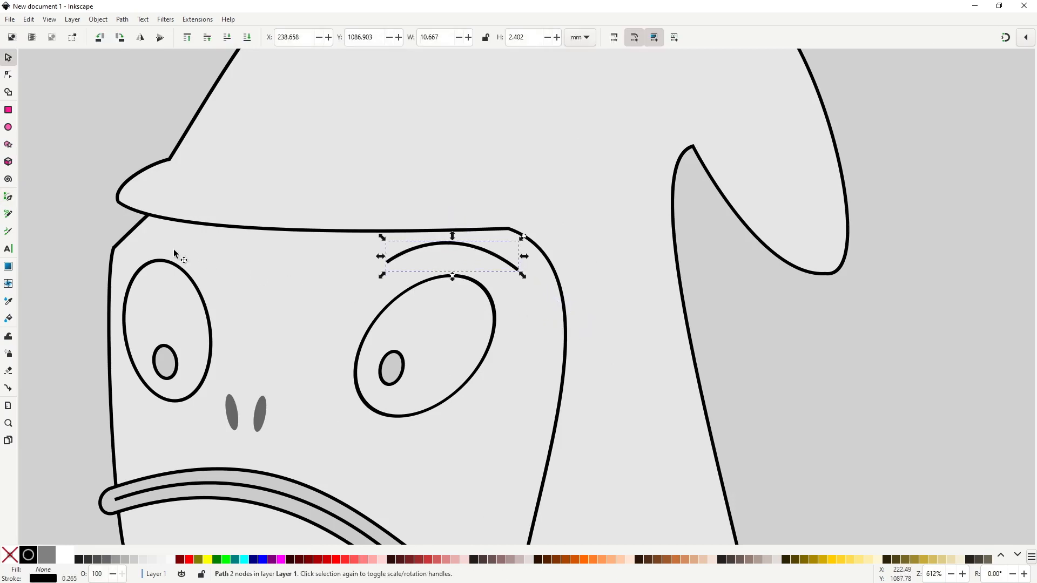
- Draw a shorter curved brow line above the left eye and round the face outline's upper left corner
{"action": "key", "text": "b"}
{"action": "left_click", "coordinate": [149, 229]}
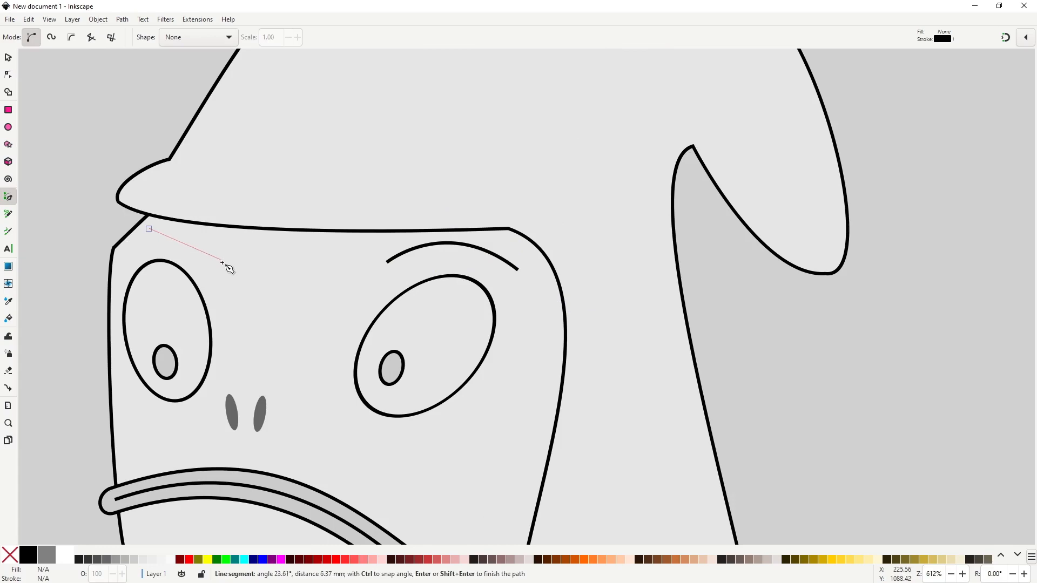
{"action": "mouse_move", "coordinate": [222, 262]}
{"action": "left_mouse_down"}
{"action": "mouse_move", "coordinate": [247, 309]}
{"action": "mouse_move", "coordinate": [205, 251]}
{"action": "left_mouse_up"}
{"action": "key", "text": "Return"}
{"action": "key", "text": "s"}
{"action": "key", "text": "5"}
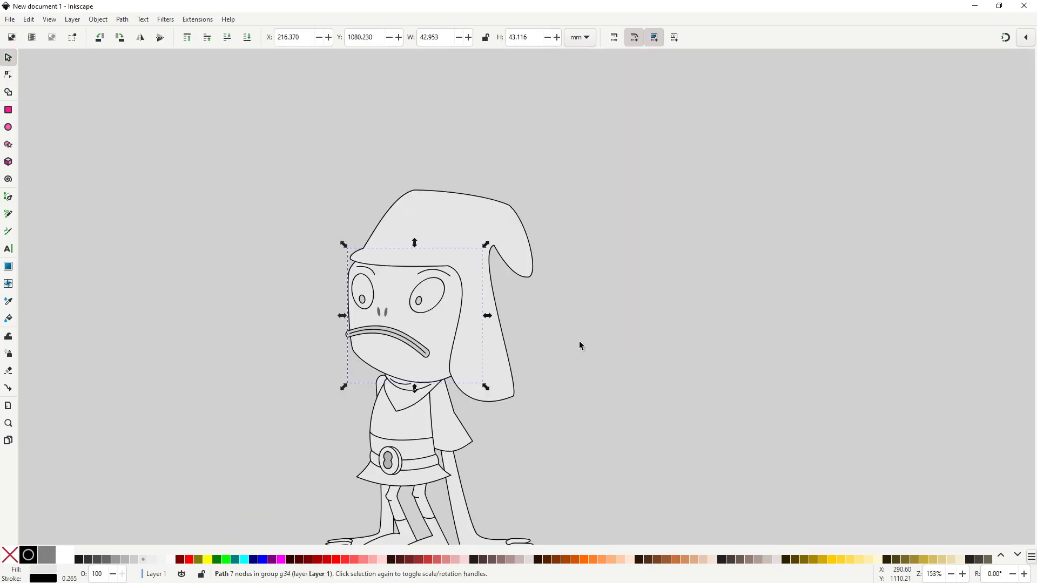
{"action": "left_click", "coordinate": [579, 341]}
{"action": "scroll", "coordinate": [409, 352], "scroll_direction": "up", "scroll_amount": 2}
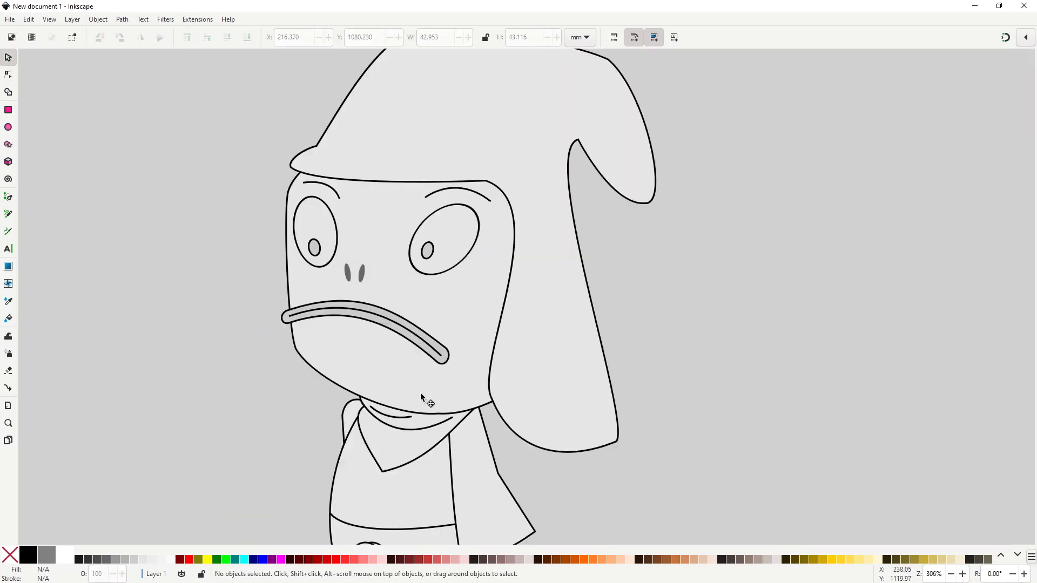
- Group the lips with the mouth line, flatten the group to about 9.5 mm high, and reposition it on the face
{"action": "left_click", "coordinate": [391, 322]}
{"action": "left_click", "coordinate": [383, 308], "text": "shift"}
{"action": "key", "text": "ctrl+g"}
{"action": "left_click_drag", "start_coordinate": [398, 332], "coordinate": [399, 343]}
{"action": "left_click_drag", "start_coordinate": [367, 306], "coordinate": [367, 312]}
{"action": "left_click_drag", "start_coordinate": [386, 337], "coordinate": [385, 333]}
- Scale the two nostrils down together and check the face within the whole character
{"action": "left_click", "coordinate": [348, 273]}
{"action": "left_click", "coordinate": [362, 275], "text": "shift"}
{"action": "scroll", "coordinate": [370, 298], "scroll_direction": "up", "scroll_amount": 2}
{"action": "left_click_drag", "start_coordinate": [365, 271], "coordinate": [354, 270]}
{"action": "left_click", "coordinate": [396, 359]}
{"action": "scroll", "coordinate": [414, 404], "scroll_direction": "down", "scroll_amount": 3}
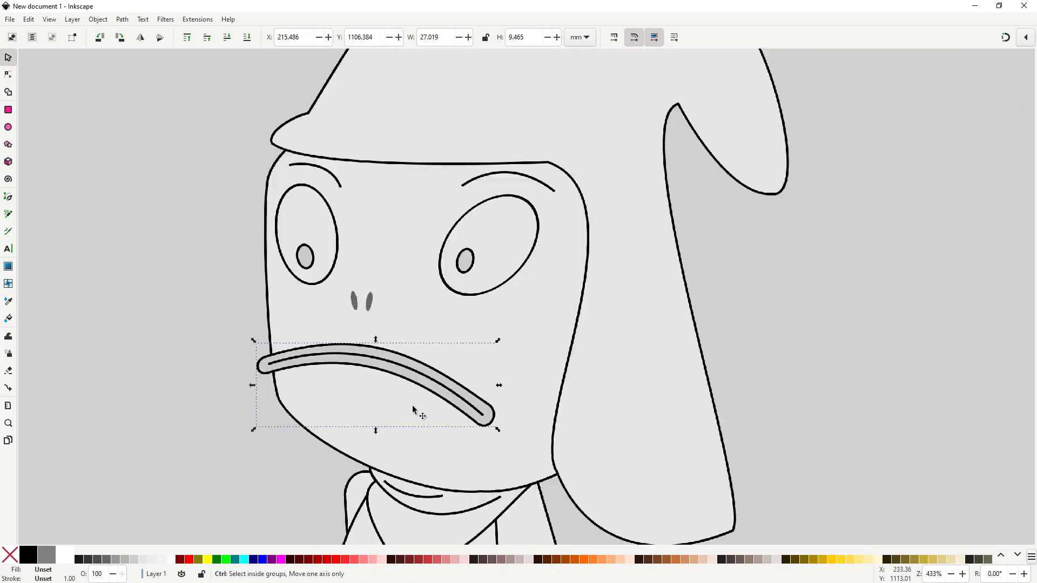
{"action": "left_click", "coordinate": [660, 398]}
{"action": "scroll", "coordinate": [644, 417], "scroll_direction": "down", "scroll_amount": 2}
{"action": "left_click_drag", "start_coordinate": [629, 438], "coordinate": [701, 304]}
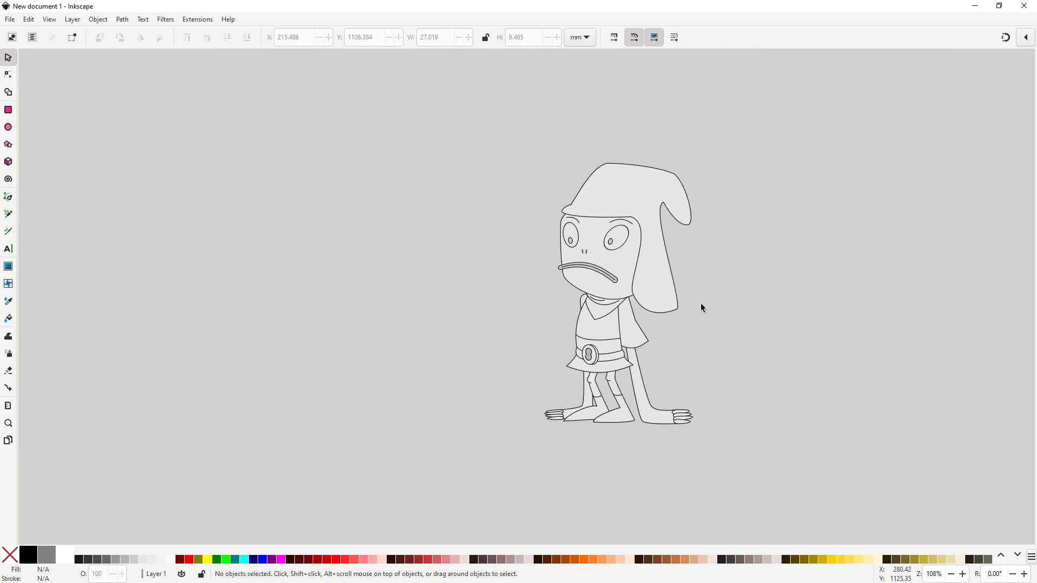
{"action": "left_click_drag", "start_coordinate": [691, 340], "coordinate": [564, 353]}
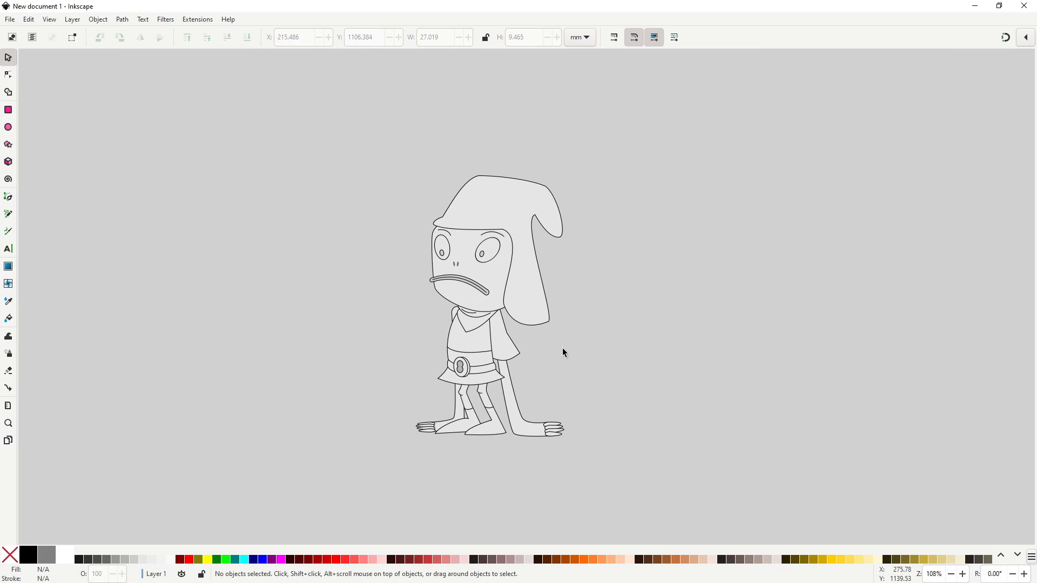
- Convert the lip shape to a dynamic offset and expand it outward to thicken the lips evenly around the mouth line
{"action": "scroll", "coordinate": [444, 283], "scroll_direction": "up", "scroll_amount": 5}
{"action": "key", "text": "n"}
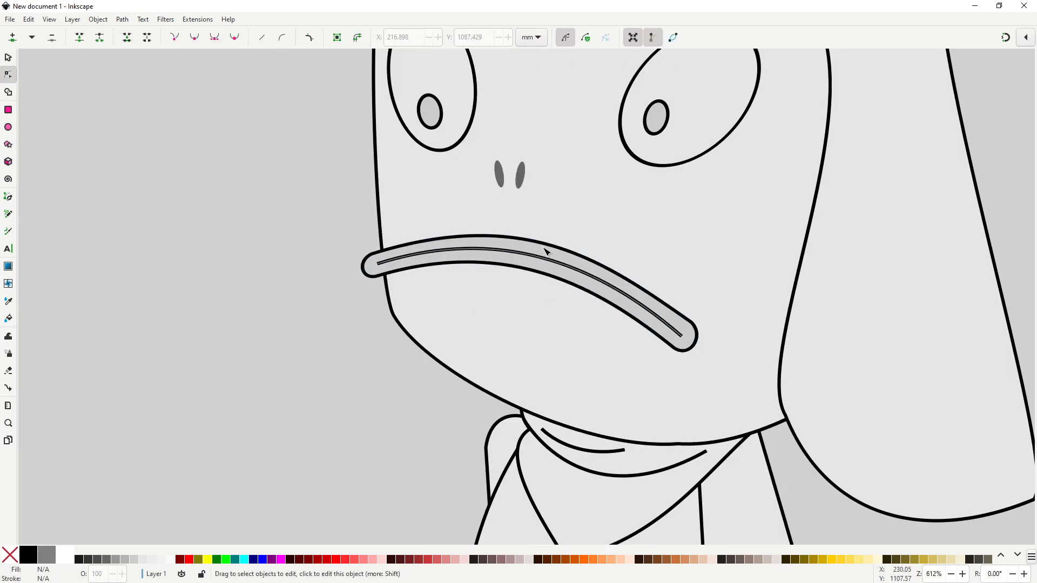
{"action": "left_click", "coordinate": [546, 252]}
{"action": "key", "text": "ctrl+j"}
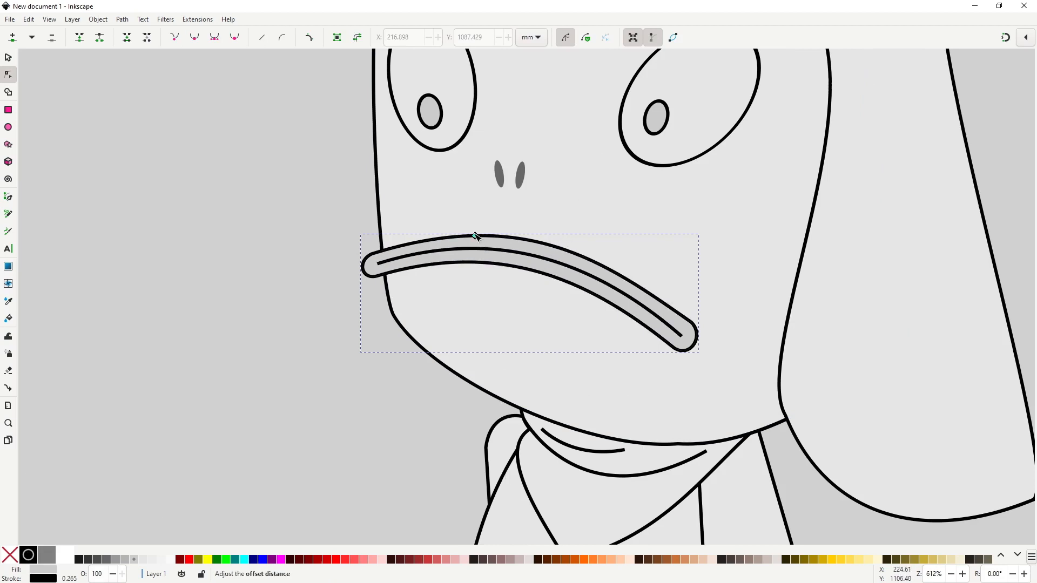
{"action": "left_click_drag", "start_coordinate": [475, 235], "coordinate": [477, 226]}
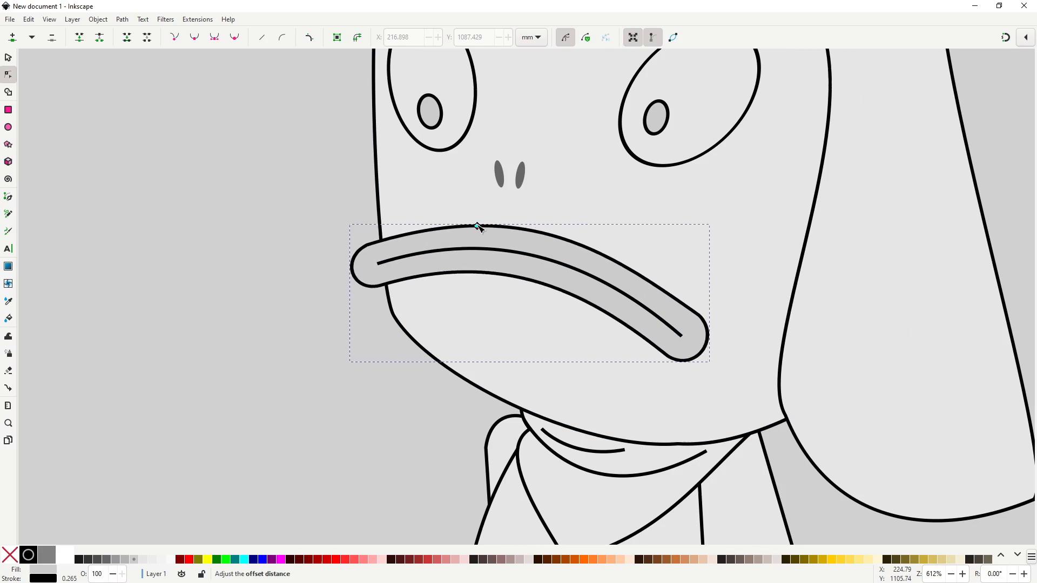
{"action": "key", "text": "s"}
{"action": "left_click", "coordinate": [342, 422]}
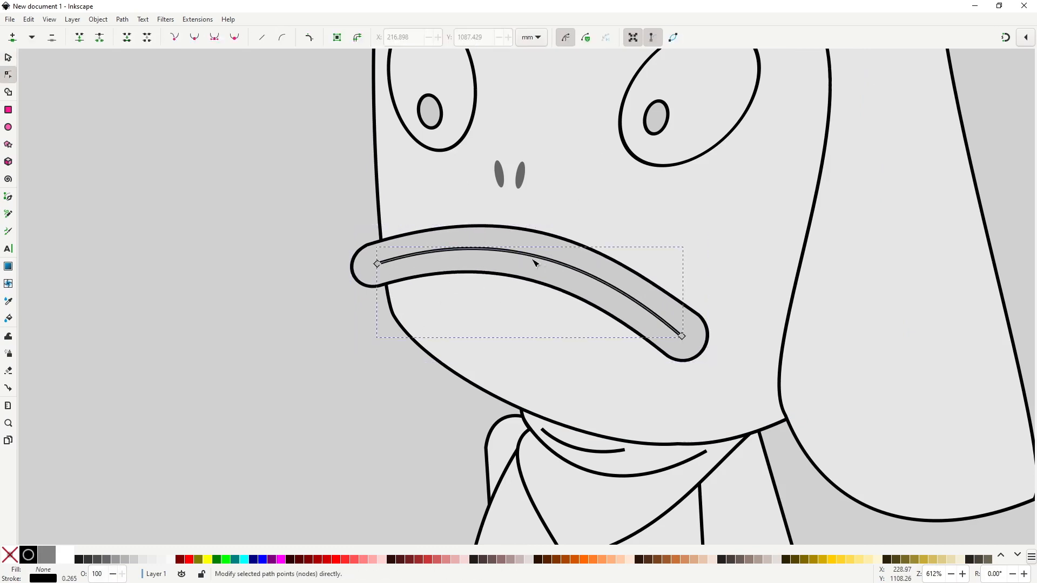
{"action": "left_click", "coordinate": [534, 258]}
{"action": "scroll", "coordinate": [574, 293], "scroll_direction": "down", "scroll_amount": 3}
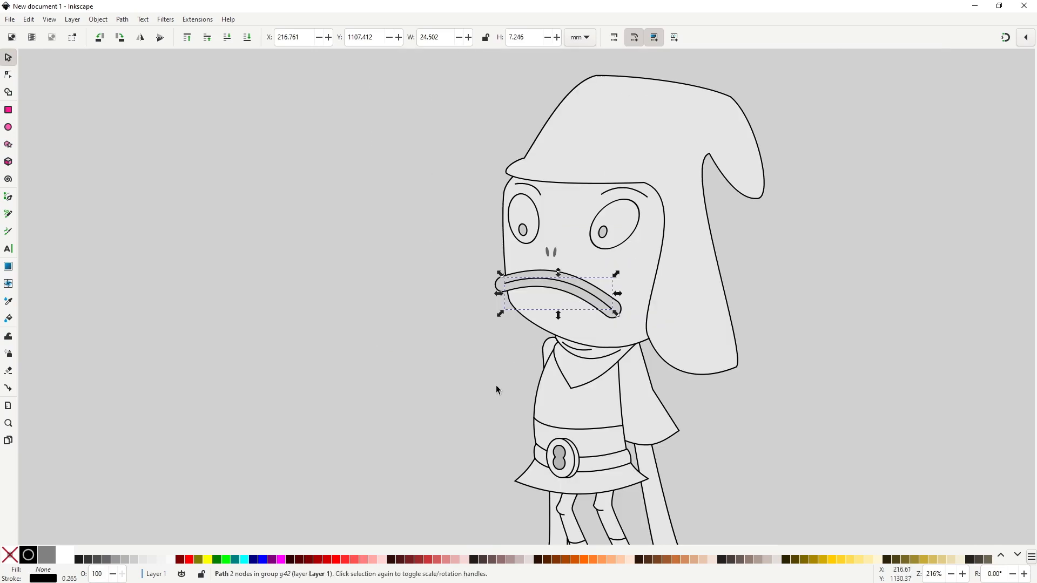
{"action": "left_click", "coordinate": [496, 385]}
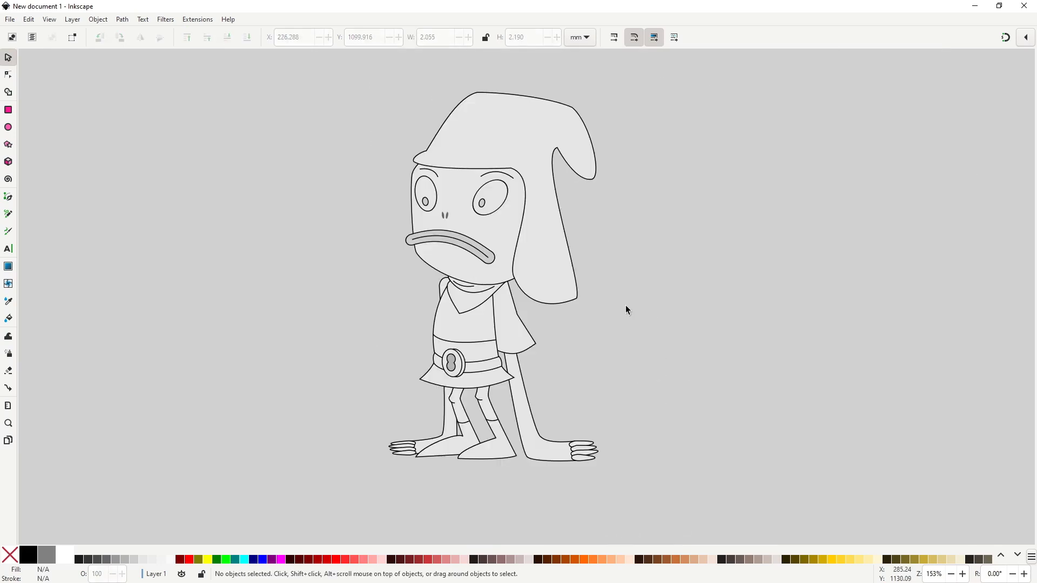
- Bring the right sleeve in front of the tunic and arm while keeping its top behind the head
{"action": "scroll", "coordinate": [533, 339], "scroll_direction": "up", "scroll_amount": 2}
{"action": "key", "text": "n"}
{"action": "left_click", "coordinate": [487, 332]}
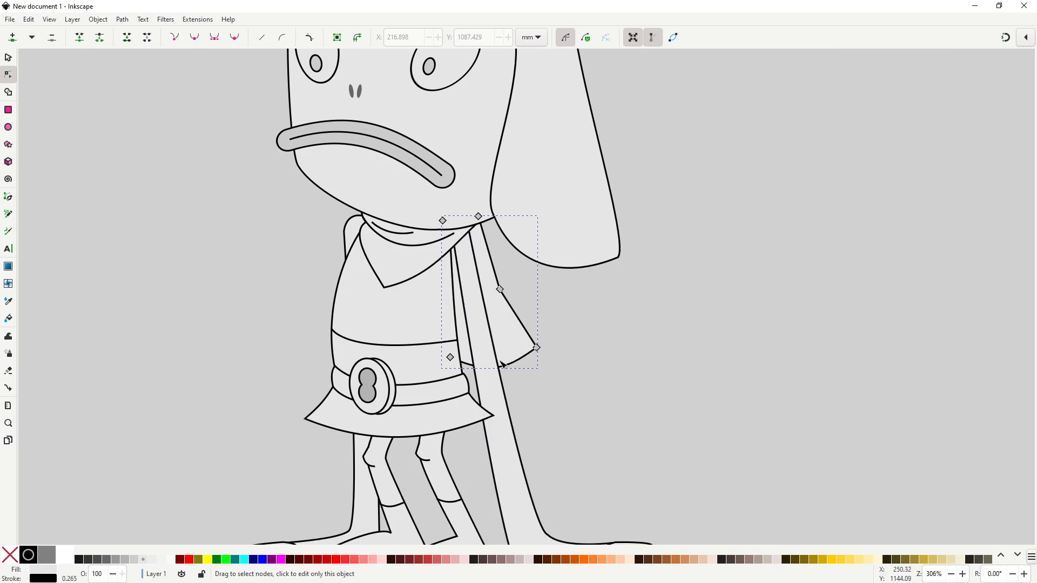
{"action": "left_click", "coordinate": [540, 374]}
{"action": "key", "text": "s"}
{"action": "mouse_move", "coordinate": [500, 342]}
{"action": "left_mouse_down"}
{"action": "mouse_move", "coordinate": [522, 348]}
{"action": "mouse_move", "coordinate": [504, 356]}
{"action": "left_mouse_up"}
{"action": "key", "text": "ctrl+z"}
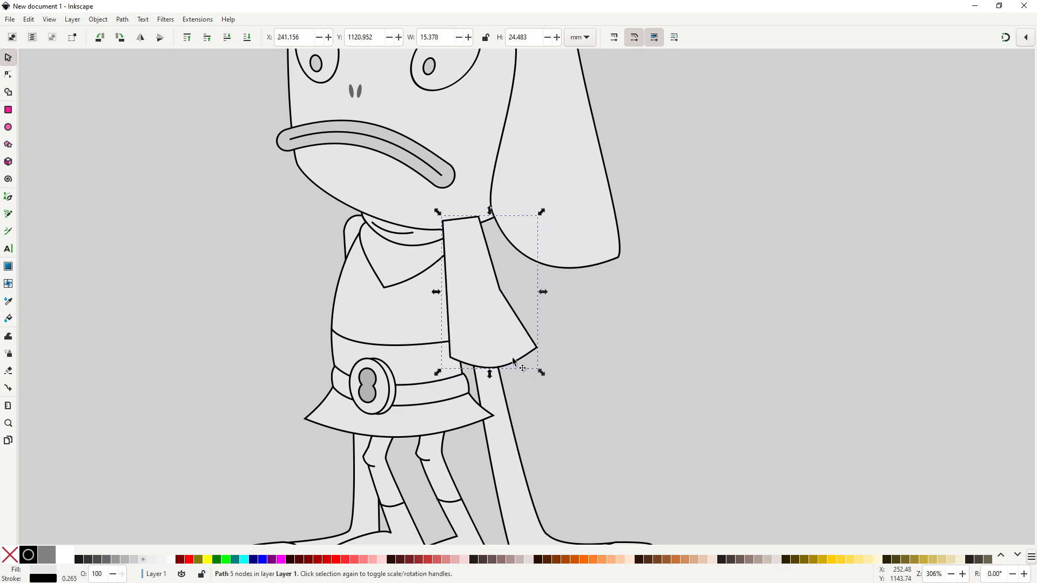
{"action": "key", "text": "n"}
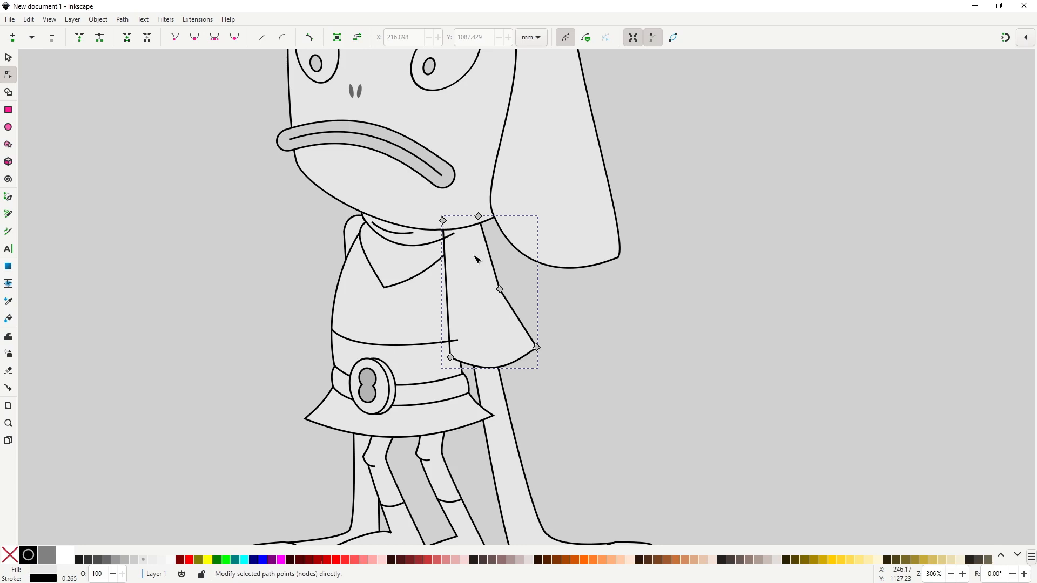
- Lower the neckline curve and the tunic's waist line behind the right sleeve
{"action": "left_click", "coordinate": [438, 240]}
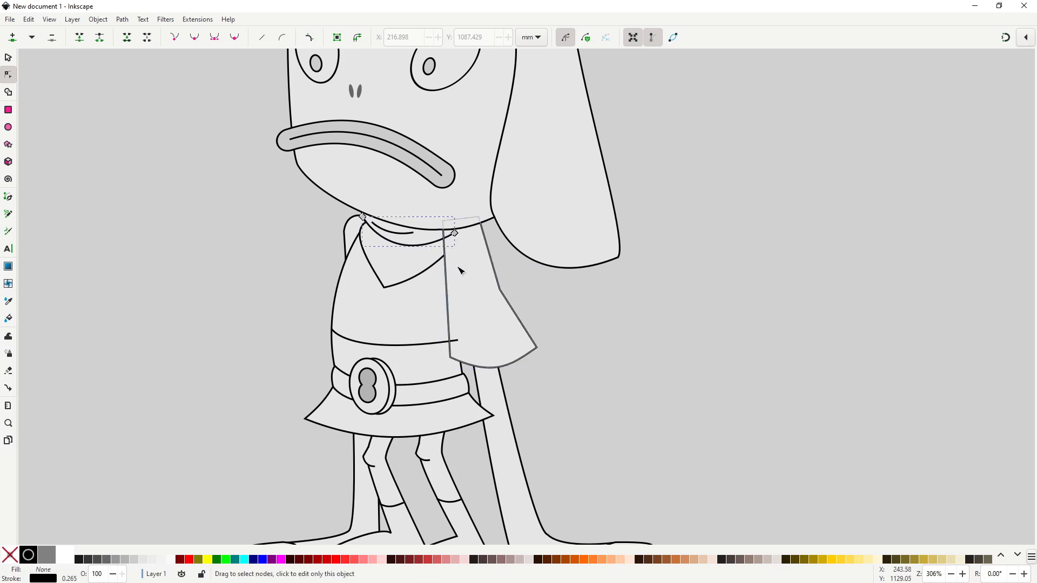
{"action": "left_click", "coordinate": [447, 343]}
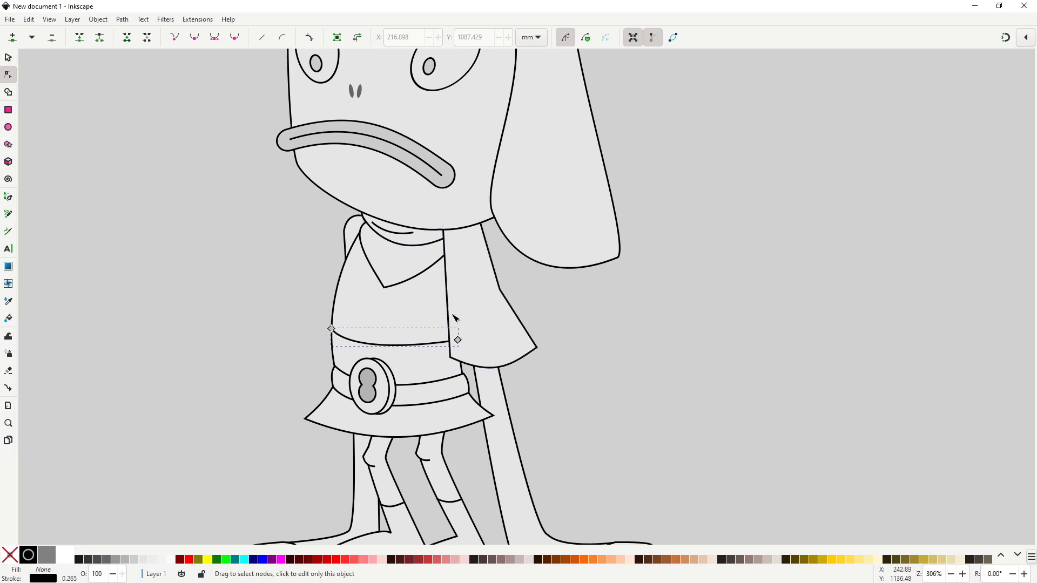
{"action": "key", "text": "Page_Down"}
{"action": "key", "text": "Page_Up"}
- Bend the sleeve's inner edge slightly outward and bring the neck scarf in front of the sleeve
{"action": "left_click", "coordinate": [447, 302]}
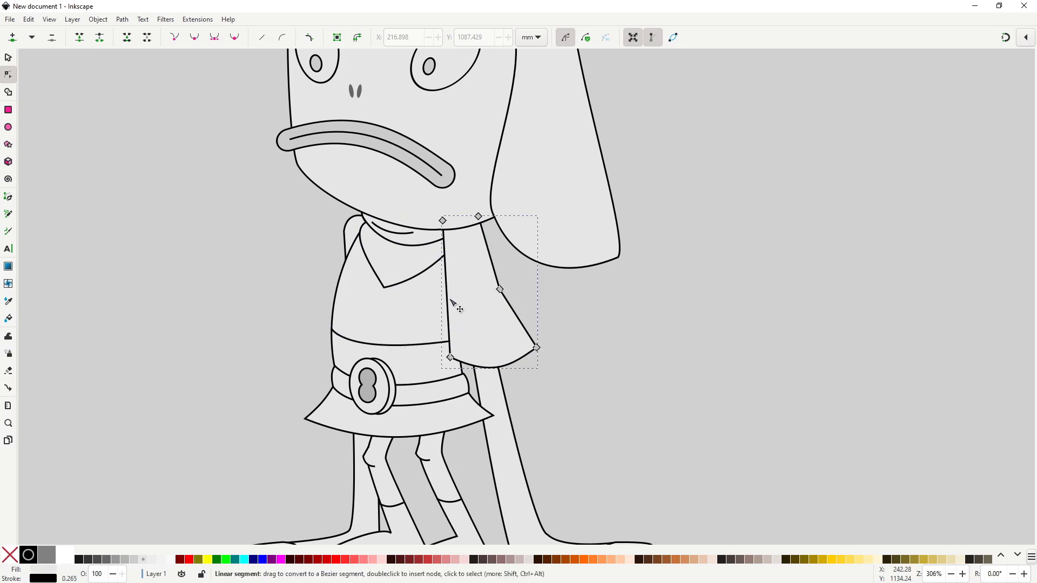
{"action": "left_click_drag", "start_coordinate": [444, 303], "coordinate": [440, 300]}
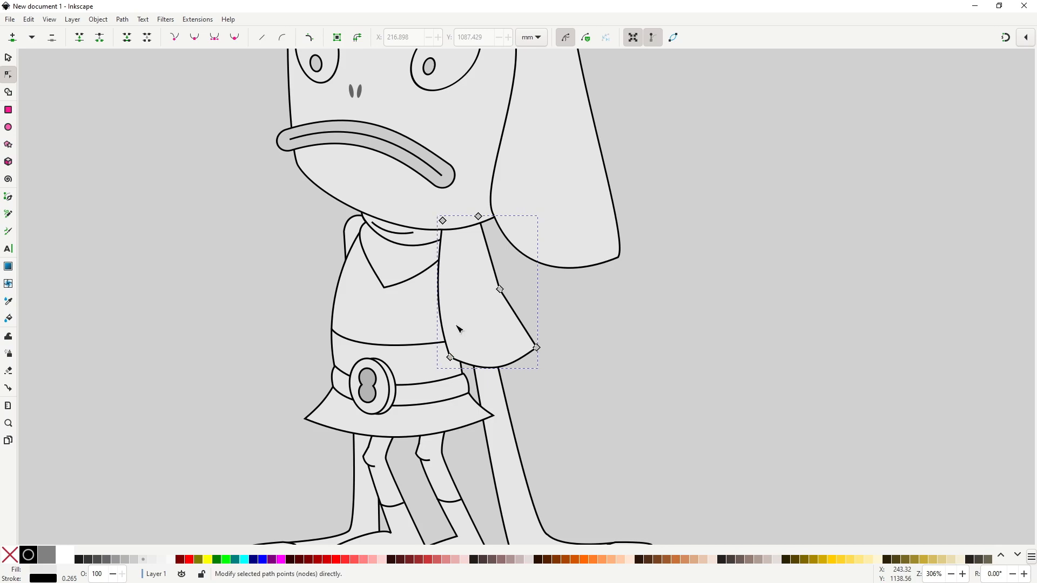
{"action": "key", "text": "b"}
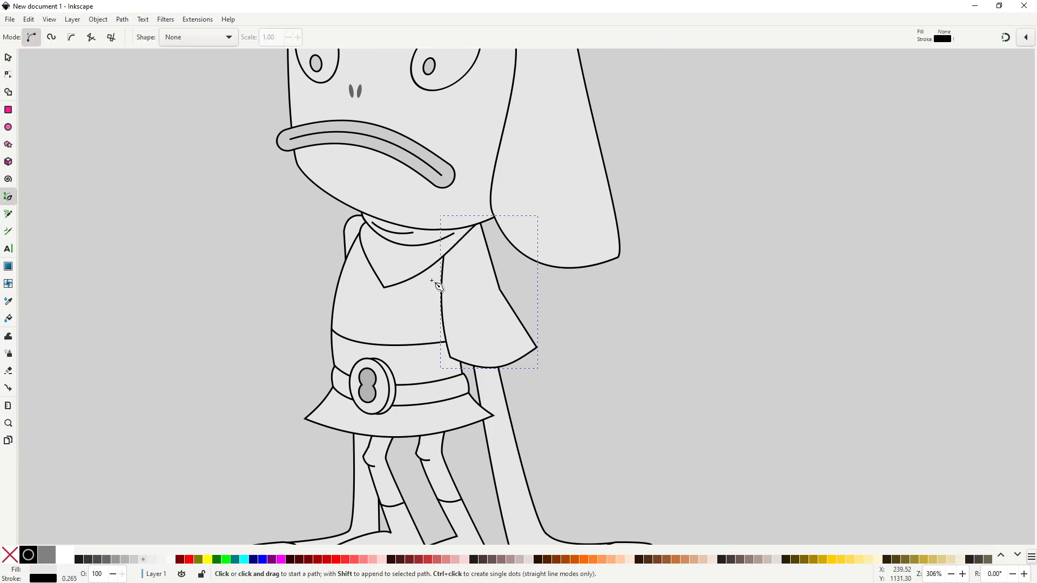
- Draw a closed four-sided patch about 5 by 9 mm over the middle of the right sleeve's inner edge
{"action": "left_click", "coordinate": [435, 277]}
{"action": "left_click", "coordinate": [457, 266]}
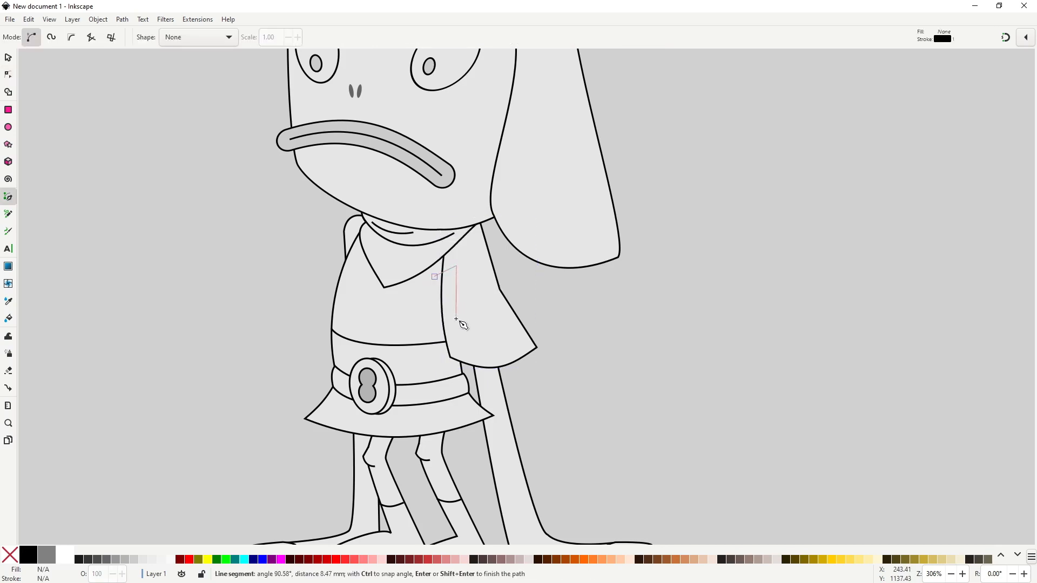
{"action": "left_click", "coordinate": [456, 323]}
{"action": "left_click", "coordinate": [425, 324]}
{"action": "left_click", "coordinate": [435, 276]}
- Fill the patch with the tunic's light grey #e6e6e6 and remove its stroke to hide that part of the sleeve edge
{"action": "key", "text": "d"}
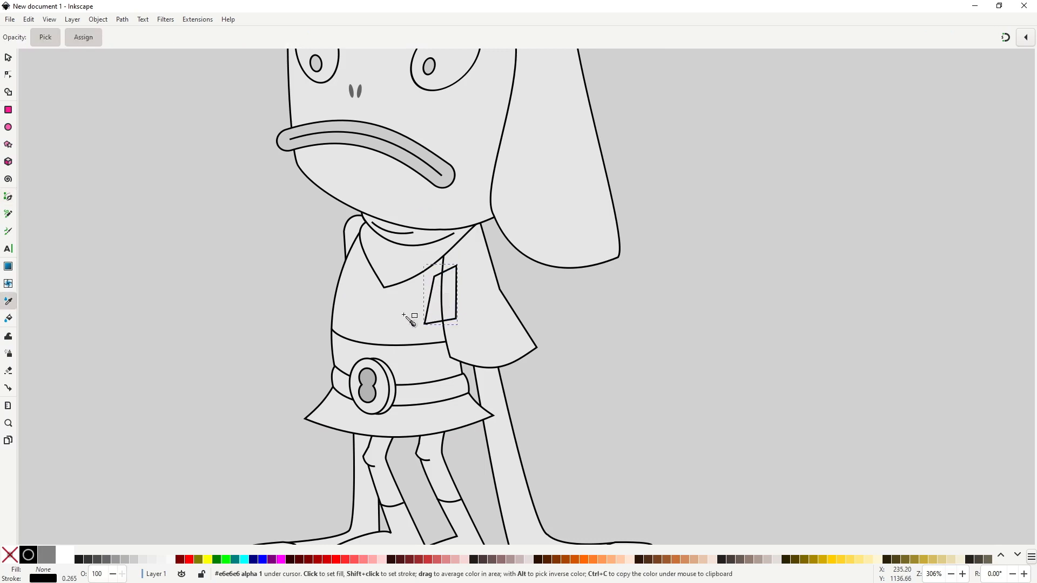
{"action": "left_click", "coordinate": [10, 555], "text": "shift"}
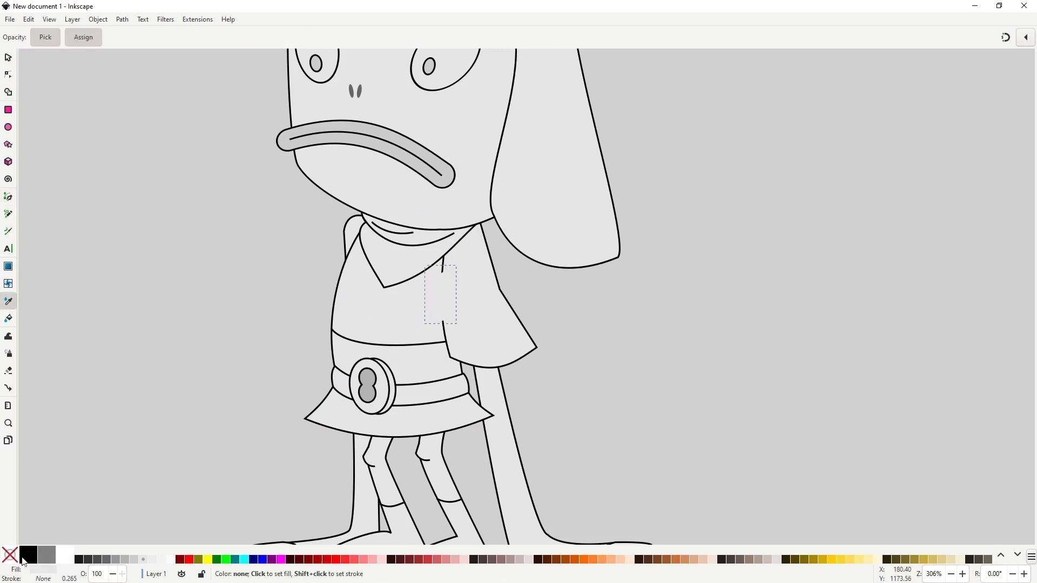
{"action": "key", "text": "s"}
{"action": "left_click", "coordinate": [603, 319]}
{"action": "scroll", "coordinate": [600, 338], "scroll_direction": "down", "scroll_amount": 2}
{"action": "scroll", "coordinate": [600, 378], "scroll_direction": "down", "scroll_amount": 1}
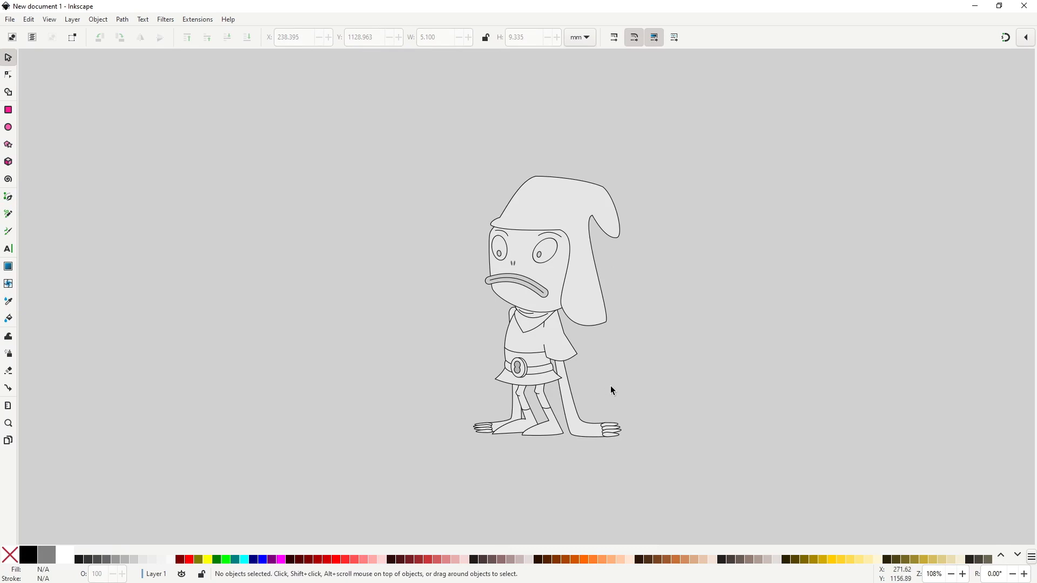
- Round the right sleeve's hem evenly, extend its outer corner slightly outward, and shift the outer edge's bend node slightly inward
{"action": "scroll", "coordinate": [593, 381], "scroll_direction": "up", "scroll_amount": 2}
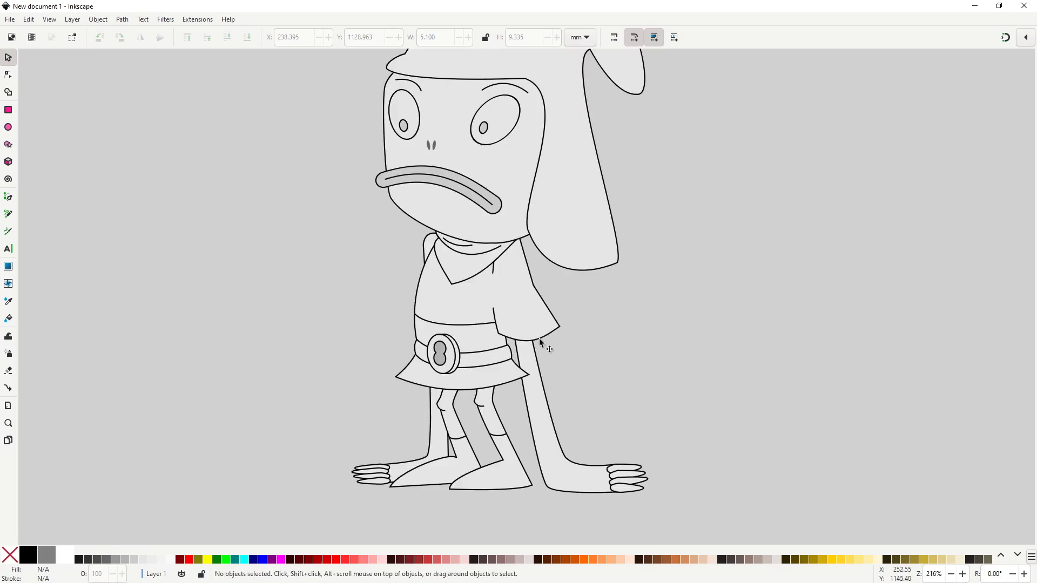
{"action": "key", "text": "n"}
{"action": "left_click", "coordinate": [578, 358]}
{"action": "scroll", "coordinate": [578, 358], "scroll_direction": "up", "scroll_amount": 3}
{"action": "left_click_drag", "start_coordinate": [553, 275], "coordinate": [540, 272]}
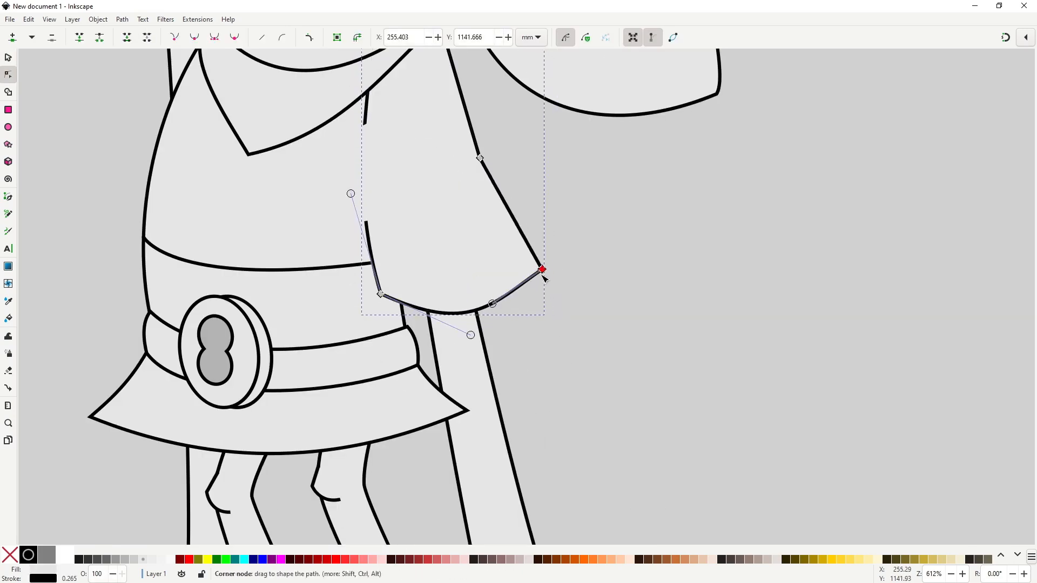
{"action": "left_click_drag", "start_coordinate": [472, 335], "coordinate": [438, 325]}
{"action": "left_click_drag", "start_coordinate": [492, 303], "coordinate": [500, 314]}
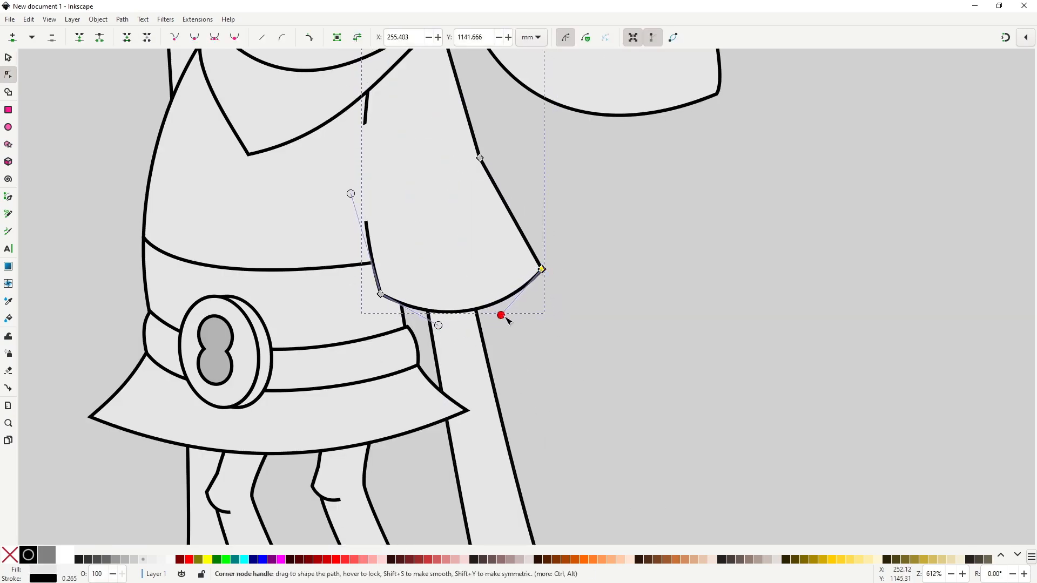
{"action": "left_click_drag", "start_coordinate": [542, 269], "coordinate": [552, 266]}
{"action": "left_click", "coordinate": [480, 158]}
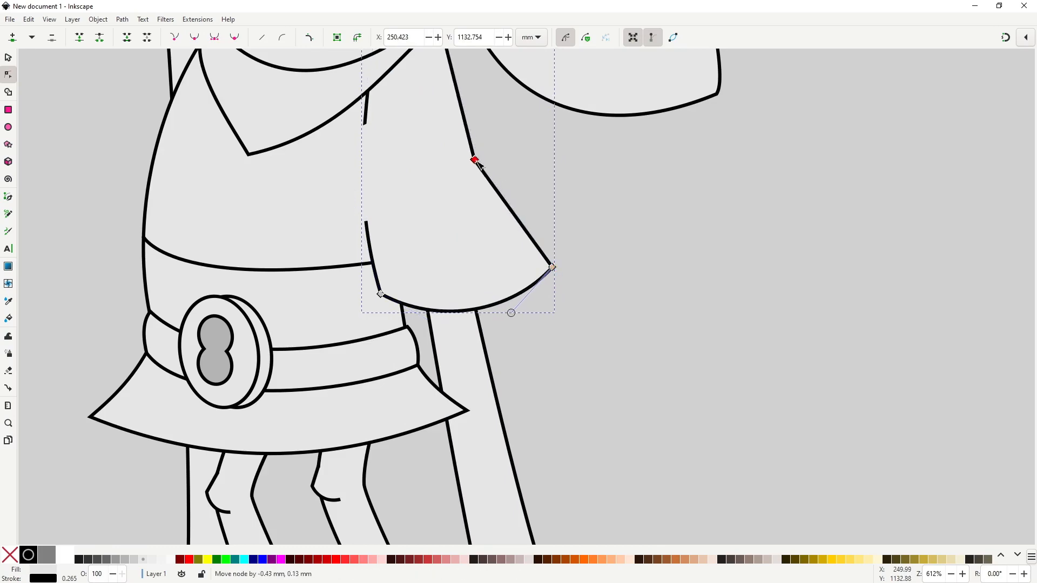
- Leave node editing of the sleeve outline and open the Fill and Stroke dialog
{"action": "key", "text": "s"}
{"action": "key", "text": "Escape"}
{"action": "scroll", "coordinate": [614, 319], "scroll_direction": "down", "scroll_amount": 2}
{"action": "scroll", "coordinate": [613, 323], "scroll_direction": "down", "scroll_amount": 2}
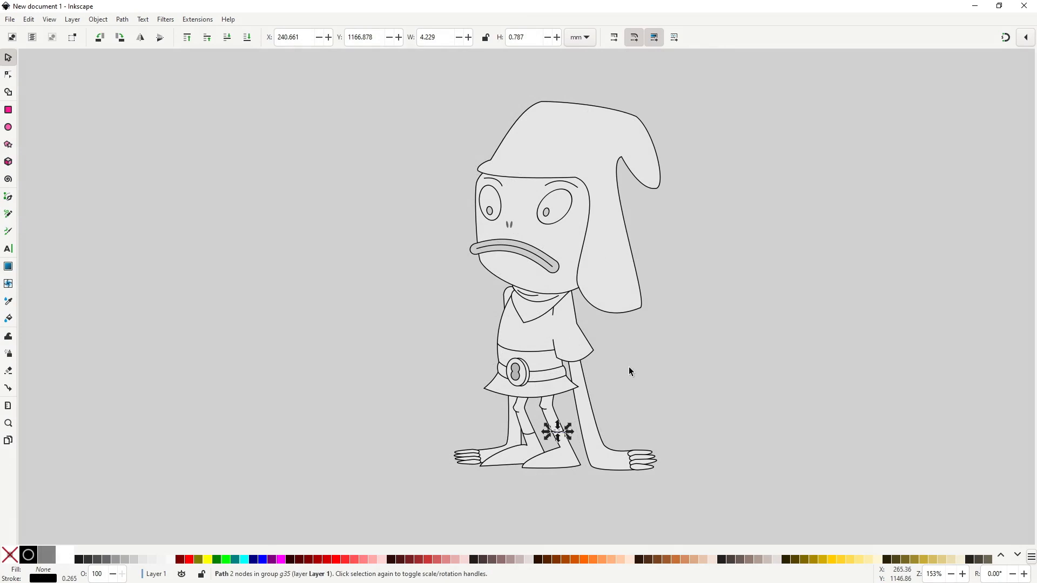
{"action": "key", "text": "ctrl+shift+f"}
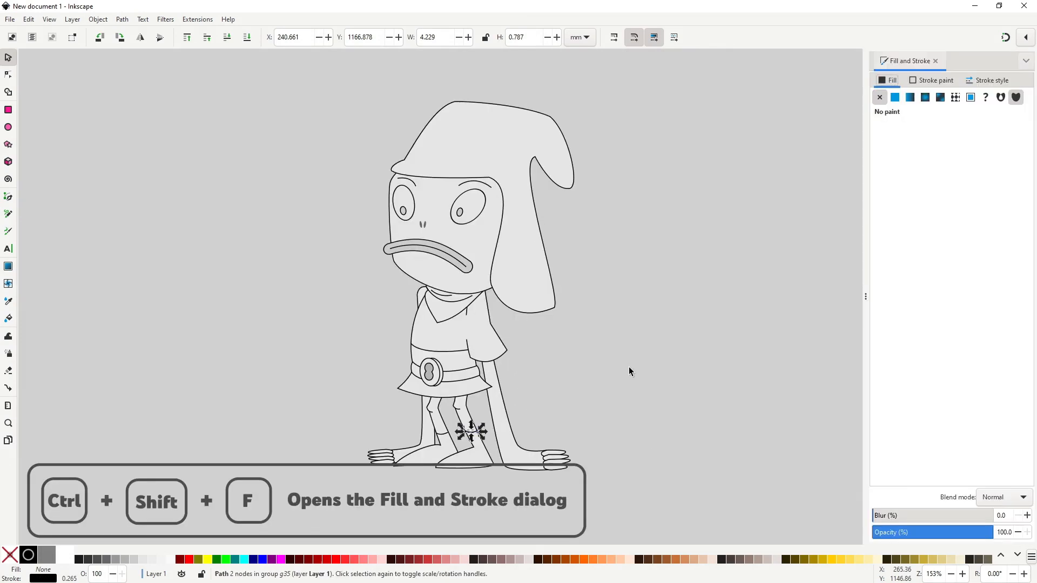
- Fill the character's face, arms and legs with a flat HSL colour of hue 50, saturation 40 and lightness 80
{"action": "key", "text": "n"}
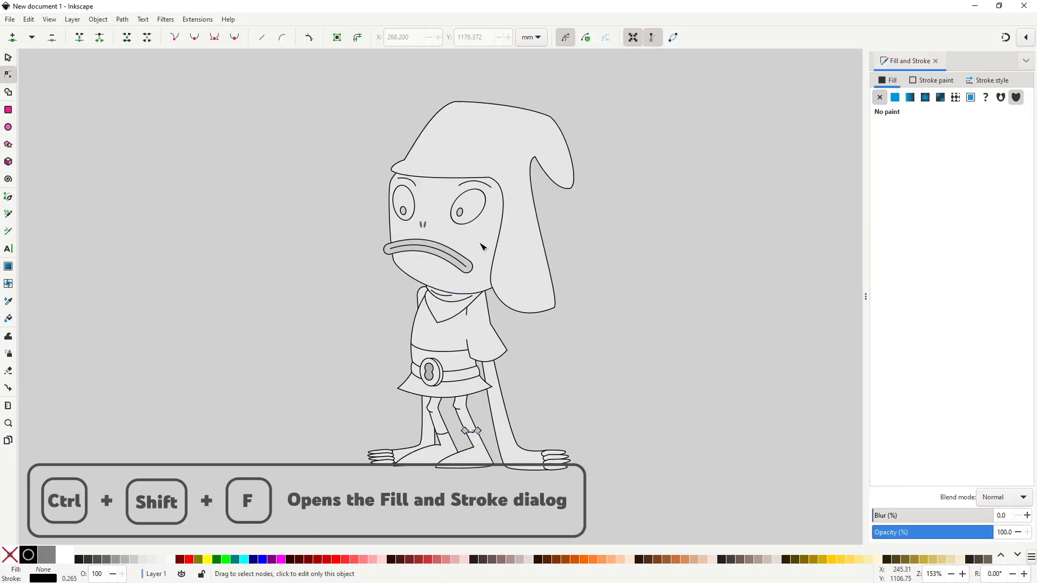
{"action": "left_click", "coordinate": [497, 388]}
{"action": "left_click", "coordinate": [466, 279], "text": "shift"}
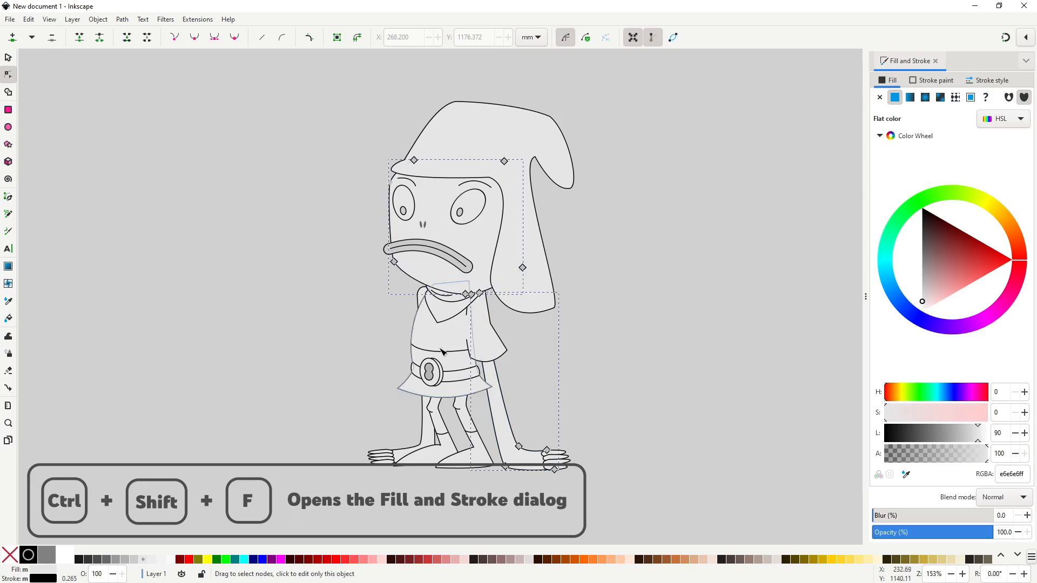
{"action": "left_click", "coordinate": [428, 433], "text": "shift"}
{"action": "left_click", "coordinate": [431, 436]}
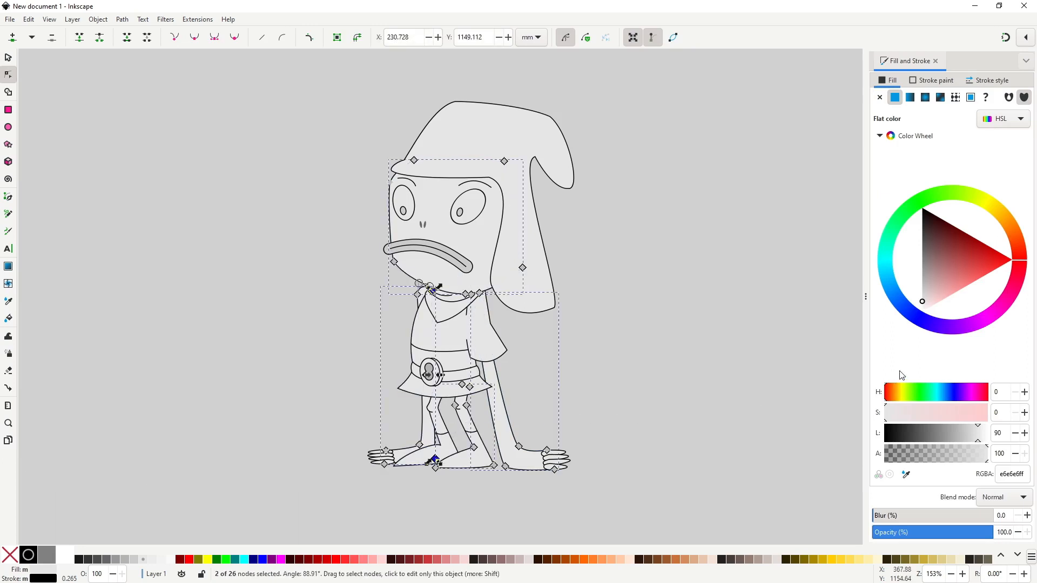
{"action": "left_click", "coordinate": [998, 392]}
{"action": "type", "text": "502"}
{"action": "double_click", "coordinate": [995, 392]}
{"action": "key", "text": "Tab"}
{"action": "type", "text": "40"}
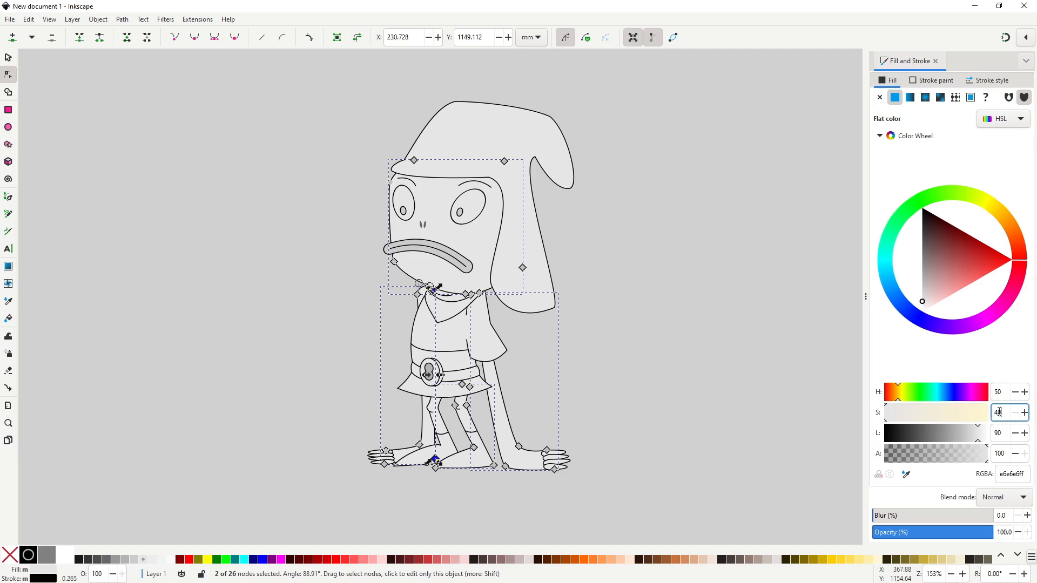
{"action": "key", "text": "Tab"}
{"action": "type", "text": "820"}
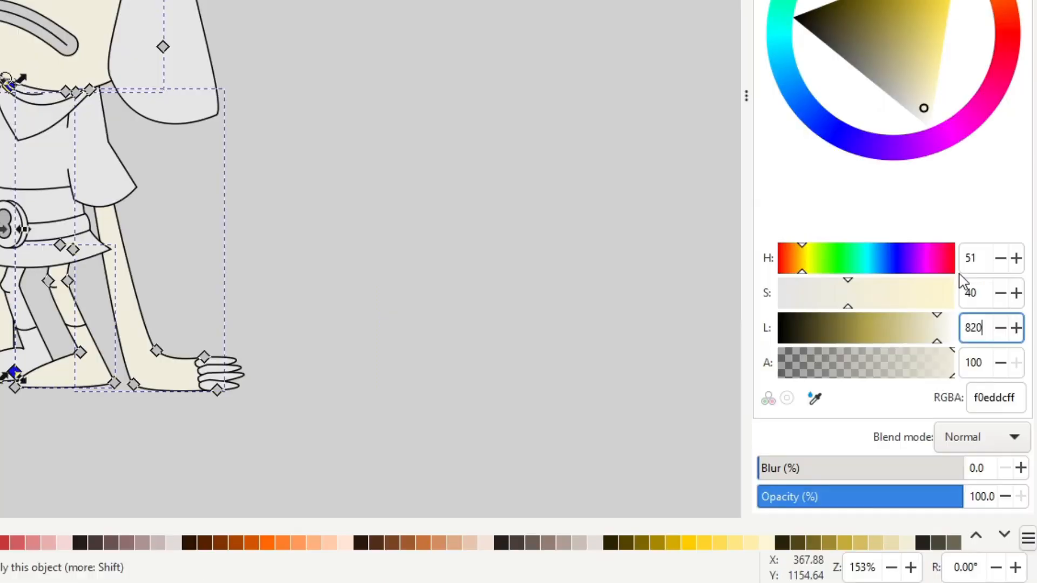
{"action": "key", "text": "Home"}
{"action": "key", "text": "Delete"}
{"action": "key", "text": "Delete"}
{"action": "key", "text": "Delete"}
{"action": "type", "text": "80"}
{"action": "key", "text": "Return"}
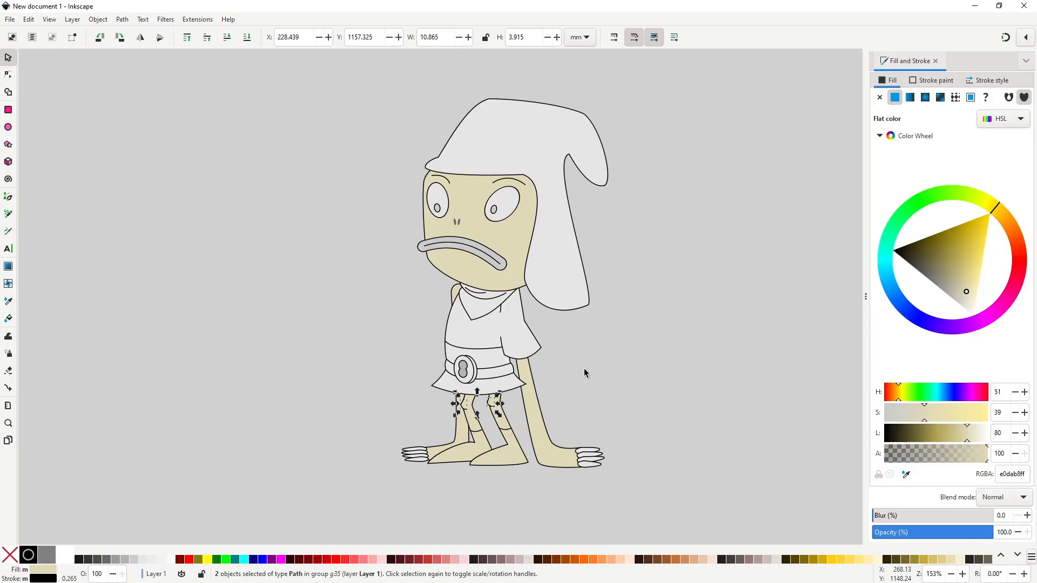
{"action": "left_click", "coordinate": [258, 221]}
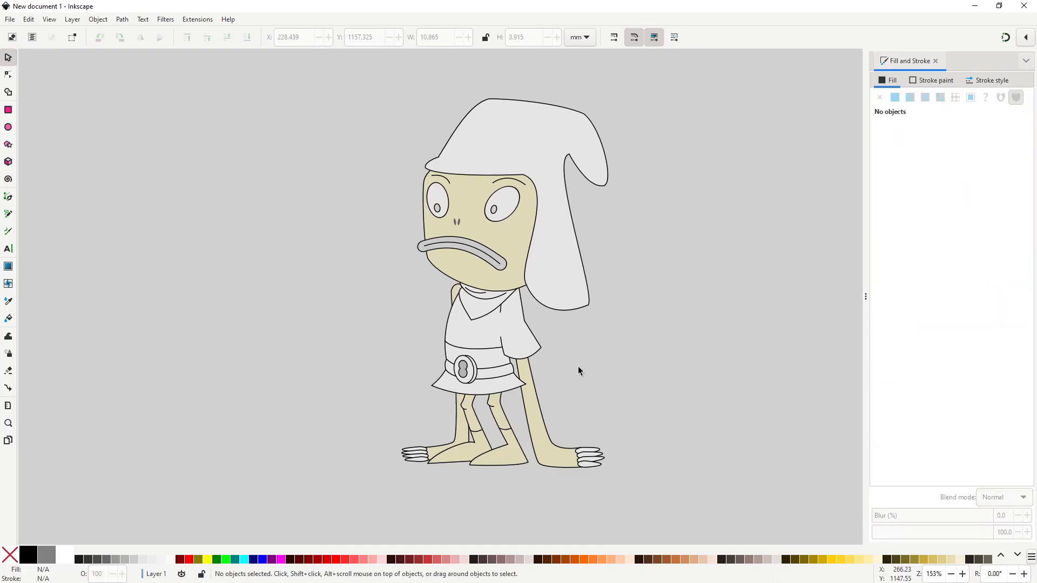
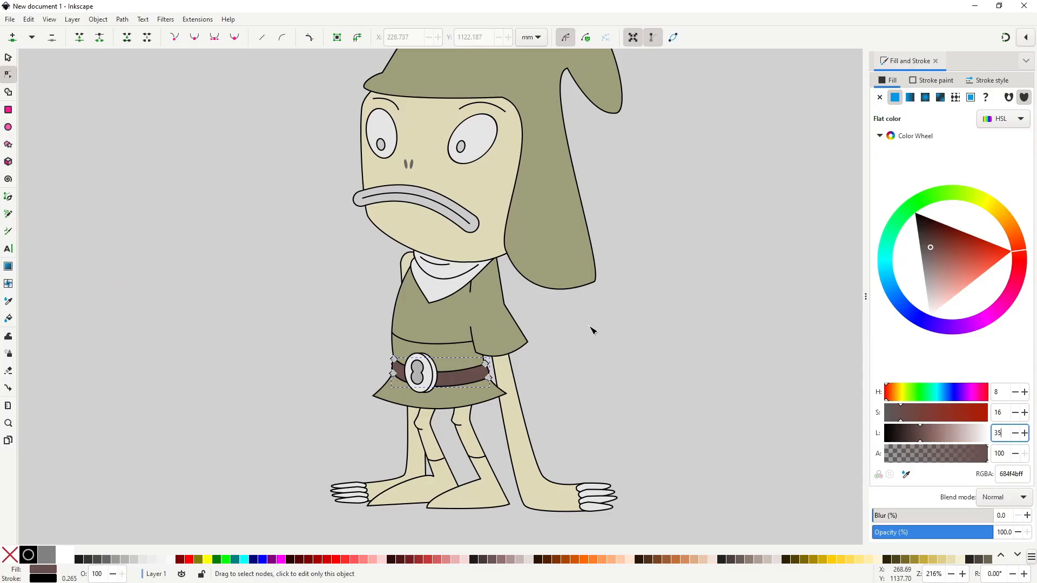
- Fill the neckerchief with a flat red of hue 9, saturation 64 and lightness 60
{"action": "left_click", "coordinate": [477, 266]}
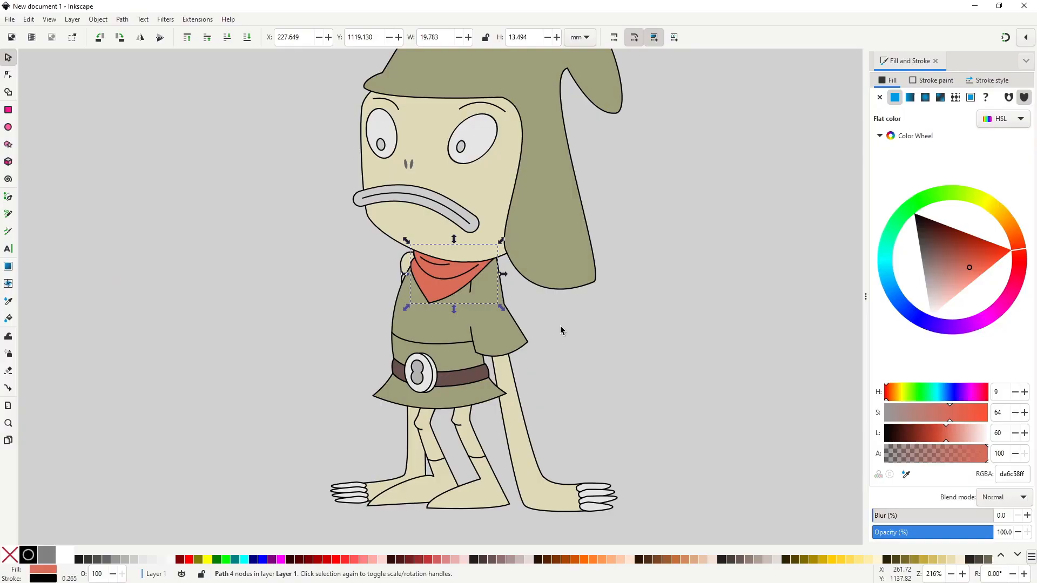
{"action": "left_click", "coordinate": [227, 154]}
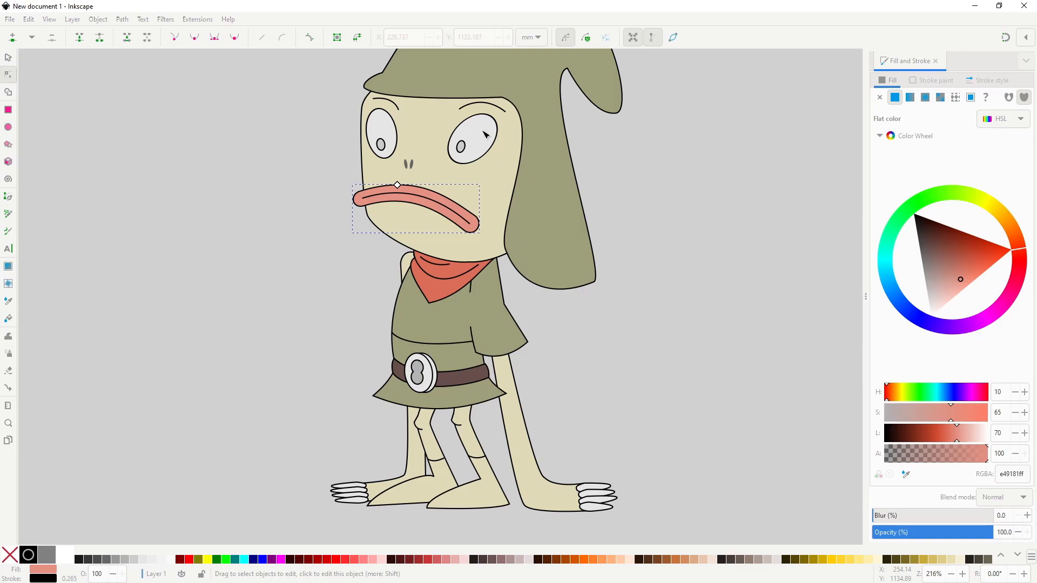
- Fill both eyeballs with HSL 48, 60, 95 and both pupils with HSL 190, 30, 65, leaving the pupils without an outline
{"action": "left_click", "coordinate": [483, 131]}
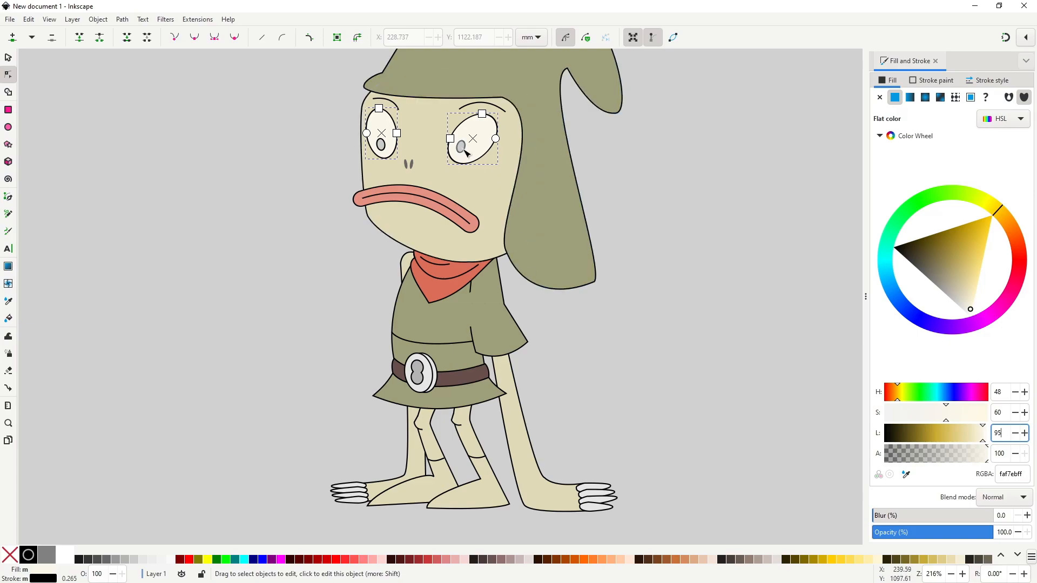
{"action": "left_click", "coordinate": [381, 145]}
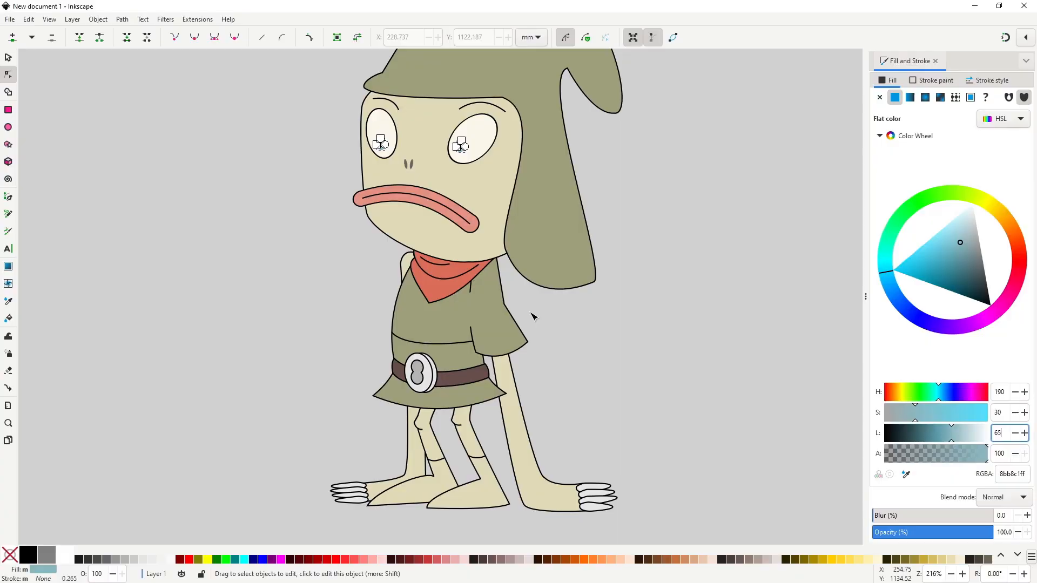
{"action": "left_click", "coordinate": [182, 130]}
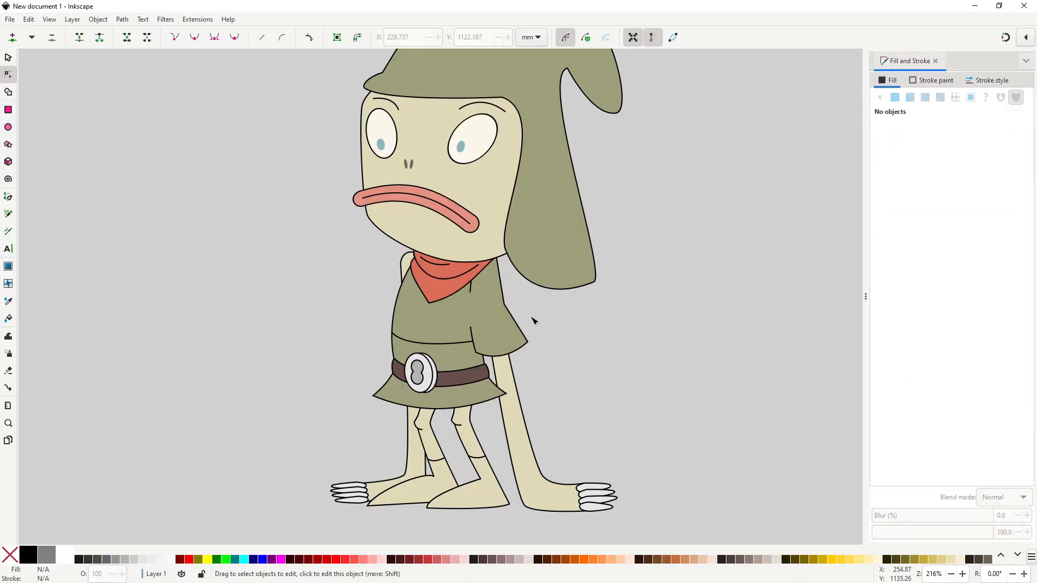
- Fill the belt buckle's front ellipse with 20% Gray and the ellipse behind it with a slightly darker gray
{"action": "scroll", "coordinate": [431, 402], "scroll_direction": "up", "scroll_amount": 1, "text": "ctrl"}
{"action": "scroll", "coordinate": [431, 402], "scroll_direction": "up", "scroll_amount": 1, "text": "ctrl"}
{"action": "left_click", "coordinate": [428, 381]}
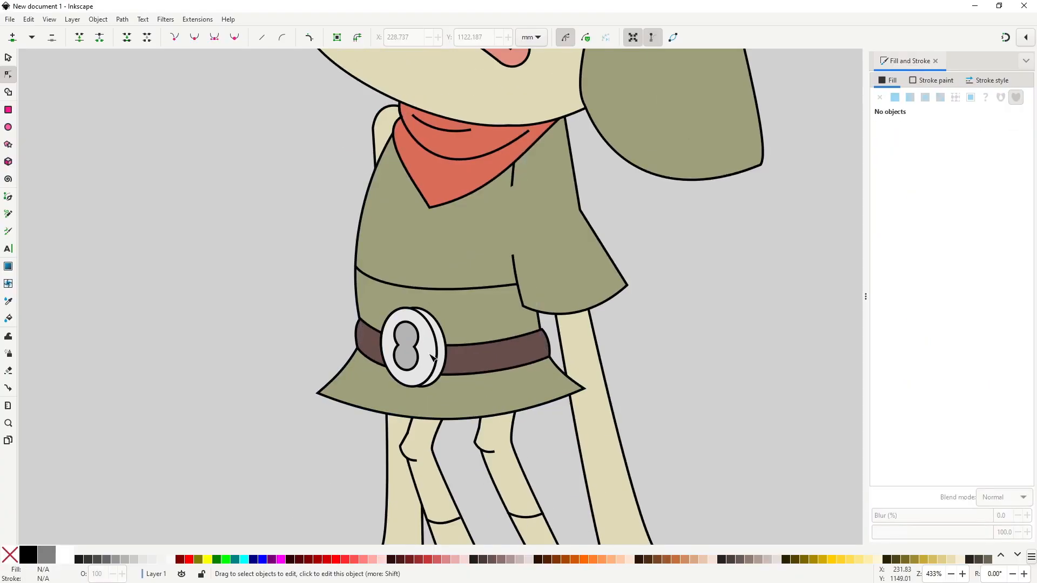
{"action": "left_click", "coordinate": [136, 561]}
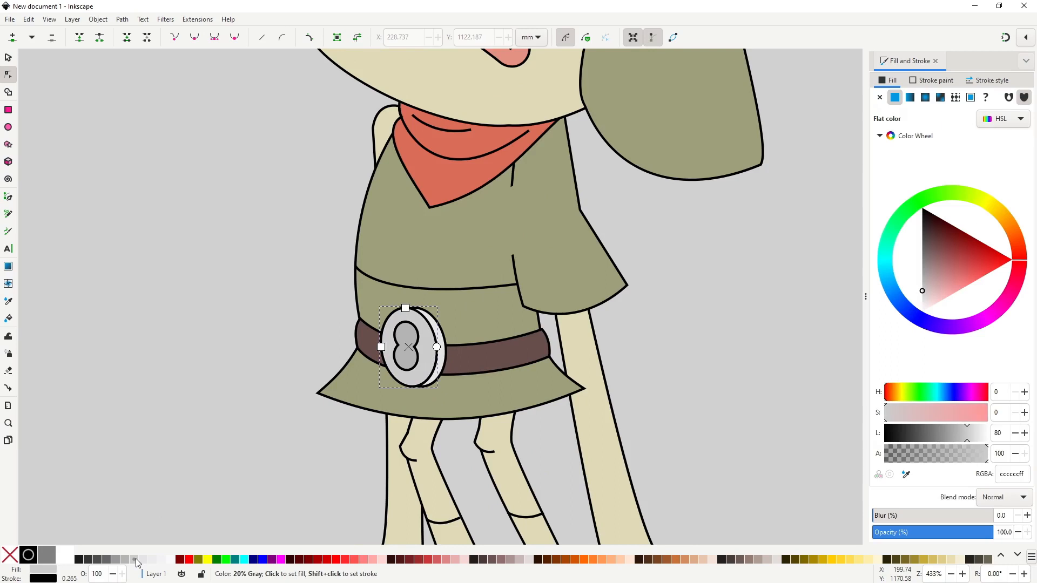
{"action": "left_click", "coordinate": [442, 350]}
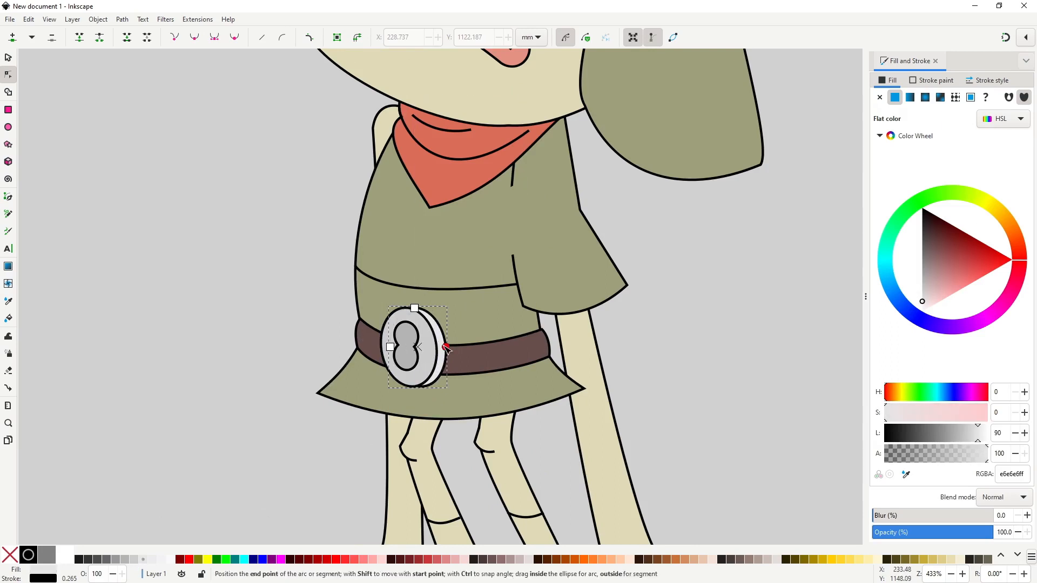
{"action": "left_click", "coordinate": [134, 560]}
{"action": "left_click", "coordinate": [125, 560]}
- Fill the figure-eight shape inside the belt buckle with a darker gray than the rest of the buckle
{"action": "left_click", "coordinate": [405, 360]}
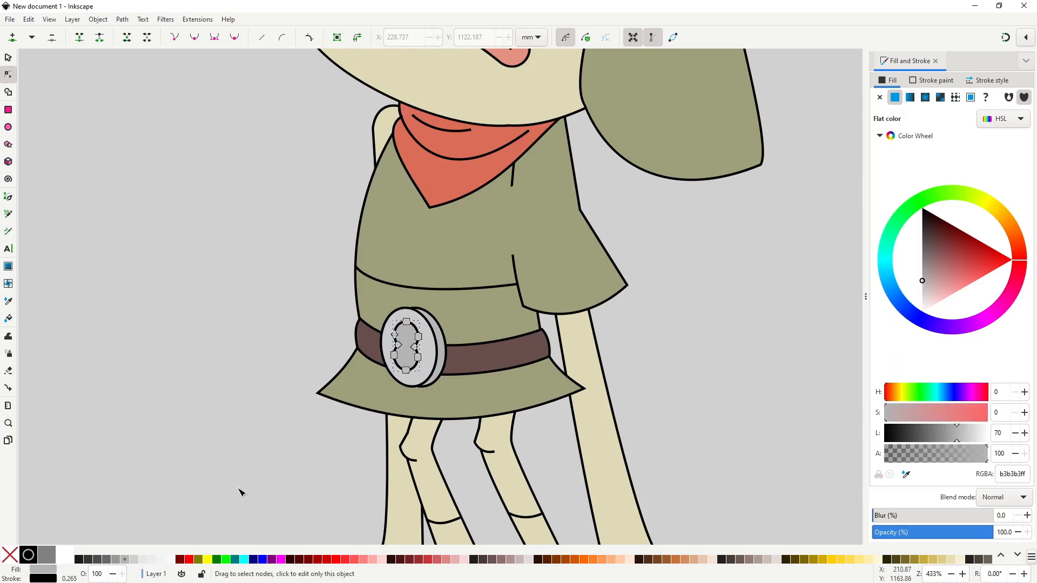
{"action": "left_click", "coordinate": [120, 560]}
{"action": "left_click", "coordinate": [280, 366]}
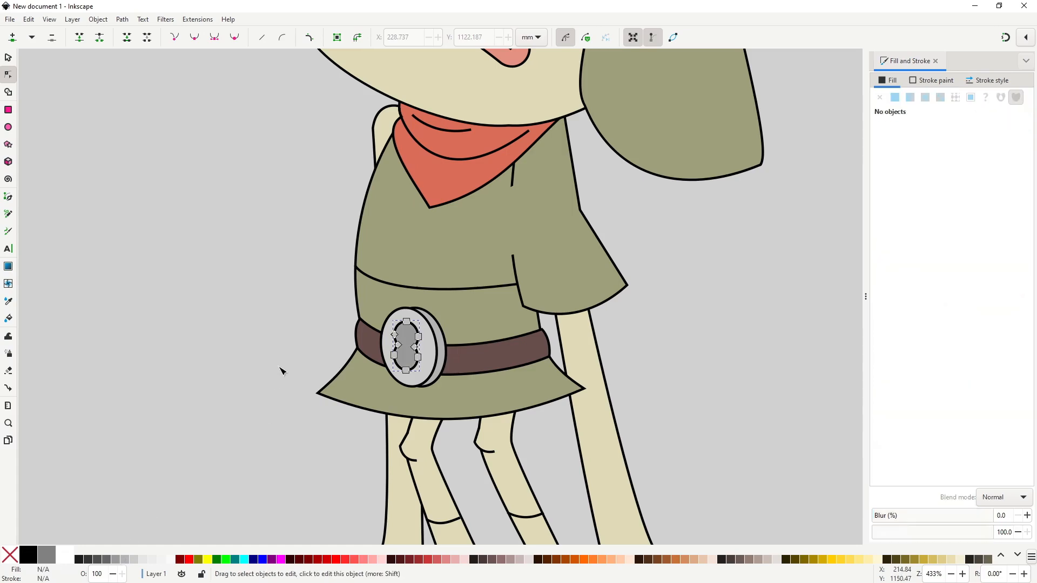
- Fill all four fingers of the hand on the sleeved arm with the eyes' off-white, sampled with the Dropper tool
{"action": "scroll", "coordinate": [319, 404], "scroll_direction": "down", "scroll_amount": 3}
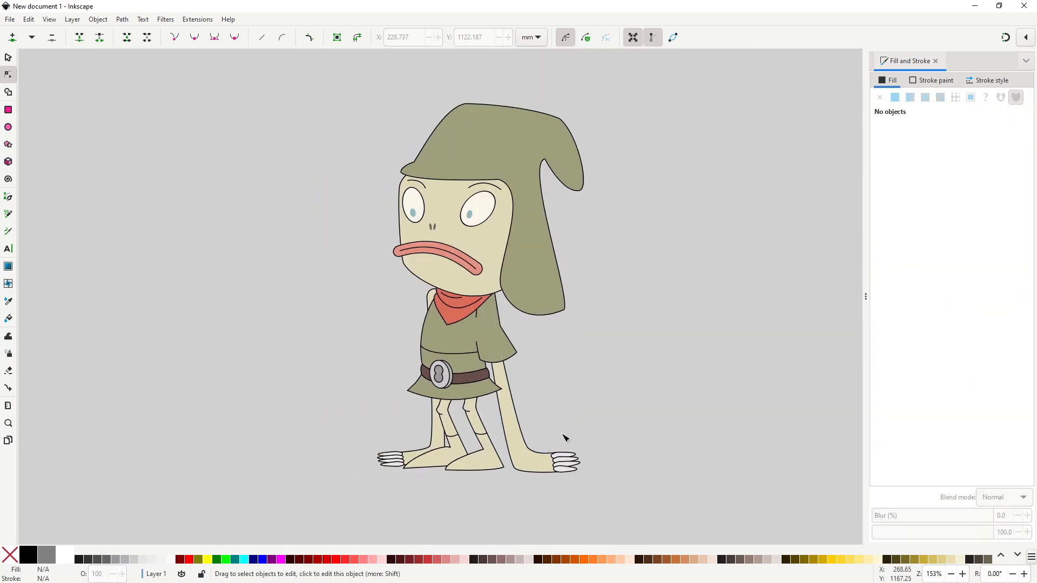
{"action": "scroll", "coordinate": [539, 430], "scroll_direction": "up", "scroll_amount": 2}
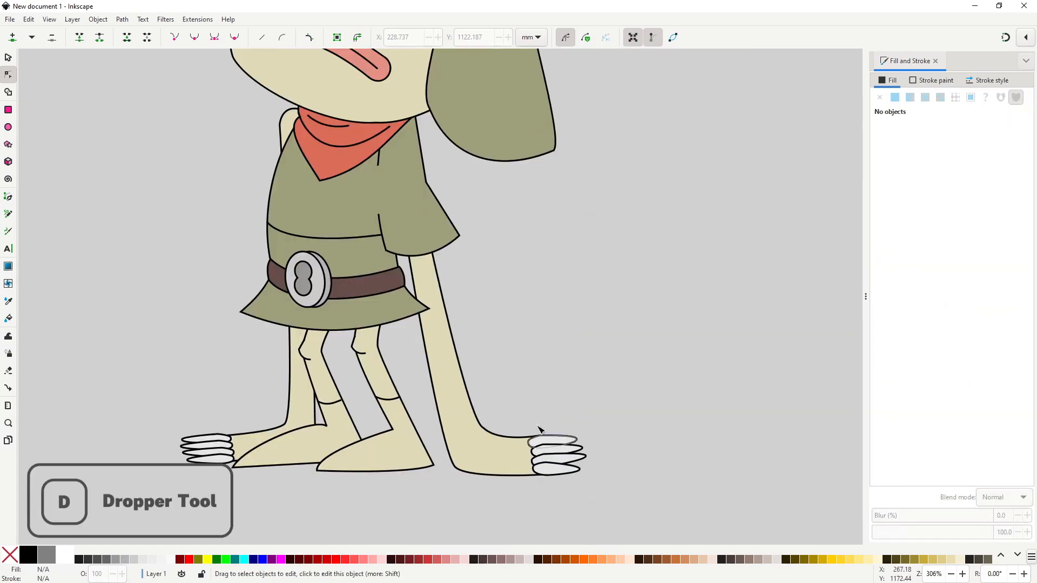
{"action": "left_click", "coordinate": [562, 445]}
{"action": "left_click", "coordinate": [577, 455], "text": "shift"}
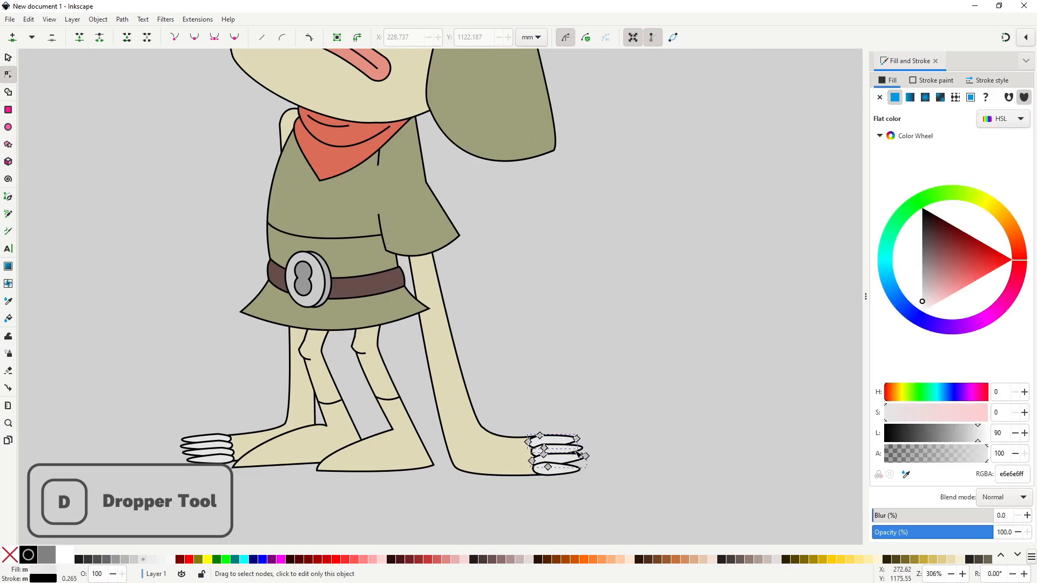
{"action": "left_click", "coordinate": [571, 469], "text": "shift"}
{"action": "left_click", "coordinate": [576, 448], "text": "shift"}
{"action": "scroll", "coordinate": [418, 194], "scroll_direction": "up", "scroll_amount": 8}
{"action": "key", "text": "d"}
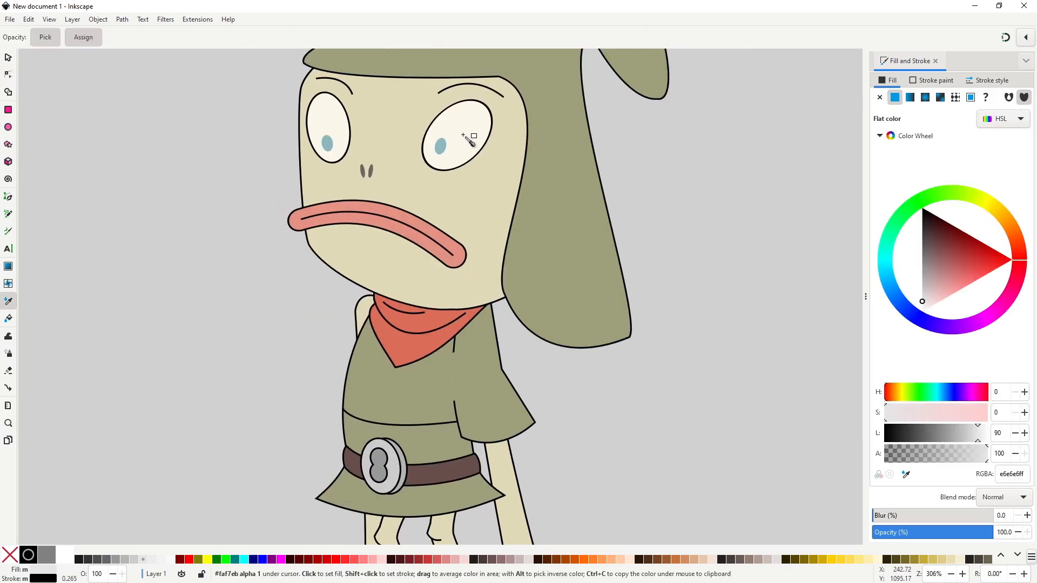
{"action": "left_click", "coordinate": [464, 188]}
{"action": "scroll", "coordinate": [464, 187], "scroll_direction": "down", "scroll_amount": 3}
{"action": "left_click_drag", "start_coordinate": [520, 314], "coordinate": [542, 345]}
{"action": "key", "text": "s"}
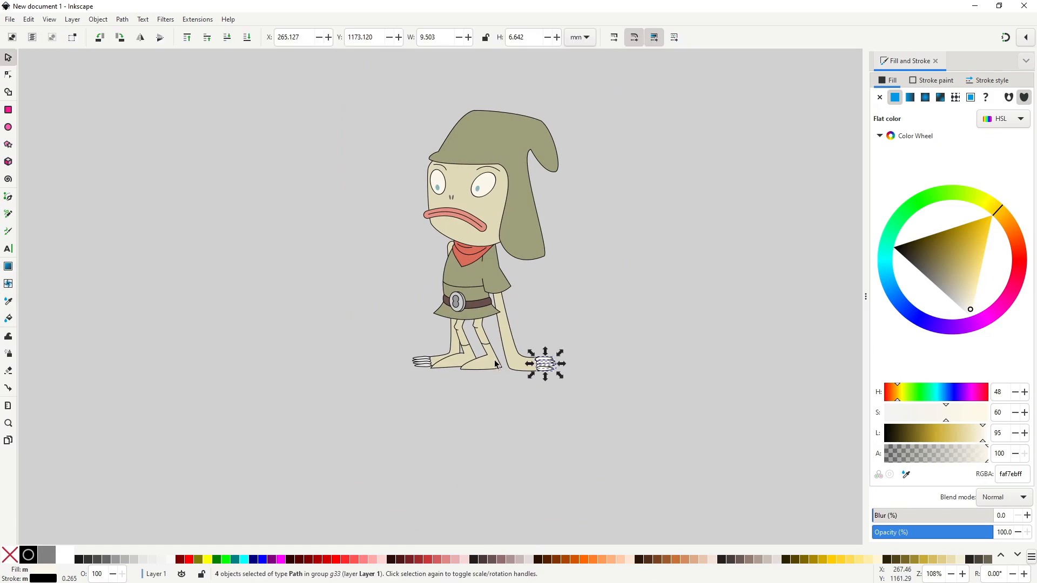
{"action": "key", "text": "Escape"}
- Apply the eyes' off-white with the Dropper tool to all four fingers of the hand behind the body
{"action": "scroll", "coordinate": [423, 360], "scroll_direction": "up", "scroll_amount": 5}
{"action": "key", "text": "n"}
{"action": "left_click", "coordinate": [434, 357]}
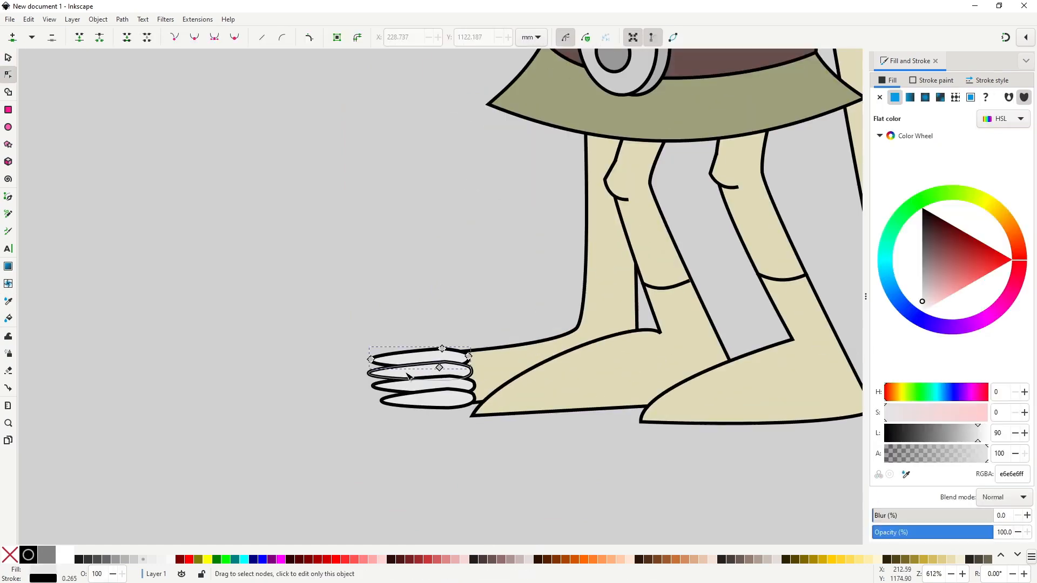
{"action": "left_click", "coordinate": [413, 372], "text": "shift"}
{"action": "left_click", "coordinate": [413, 400], "text": "shift"}
{"action": "scroll", "coordinate": [416, 372], "scroll_direction": "down", "scroll_amount": 5}
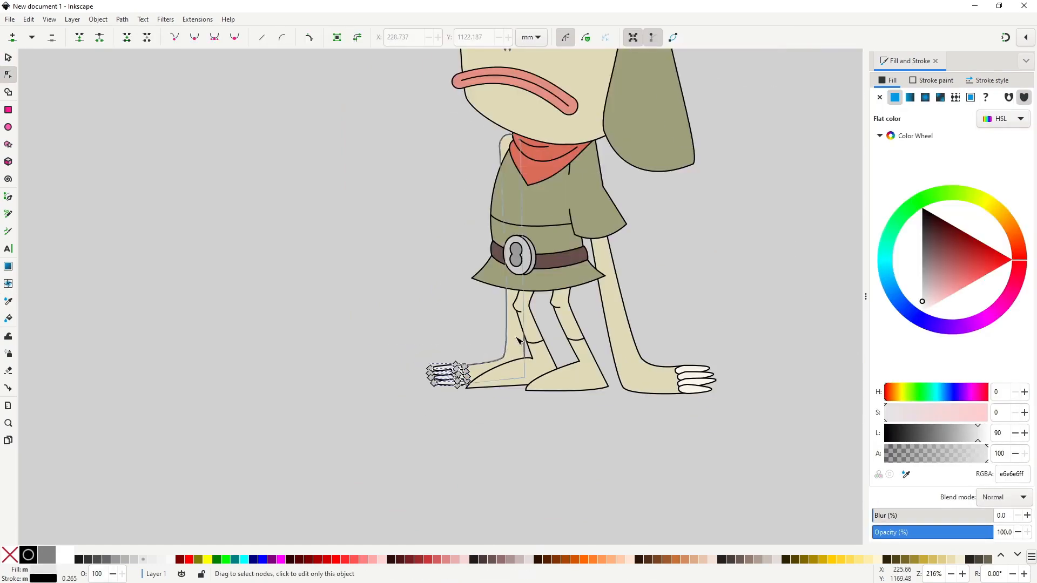
{"action": "scroll", "coordinate": [486, 270], "scroll_direction": "up", "scroll_amount": 3}
{"action": "key", "text": "d"}
{"action": "left_click", "coordinate": [508, 130]}
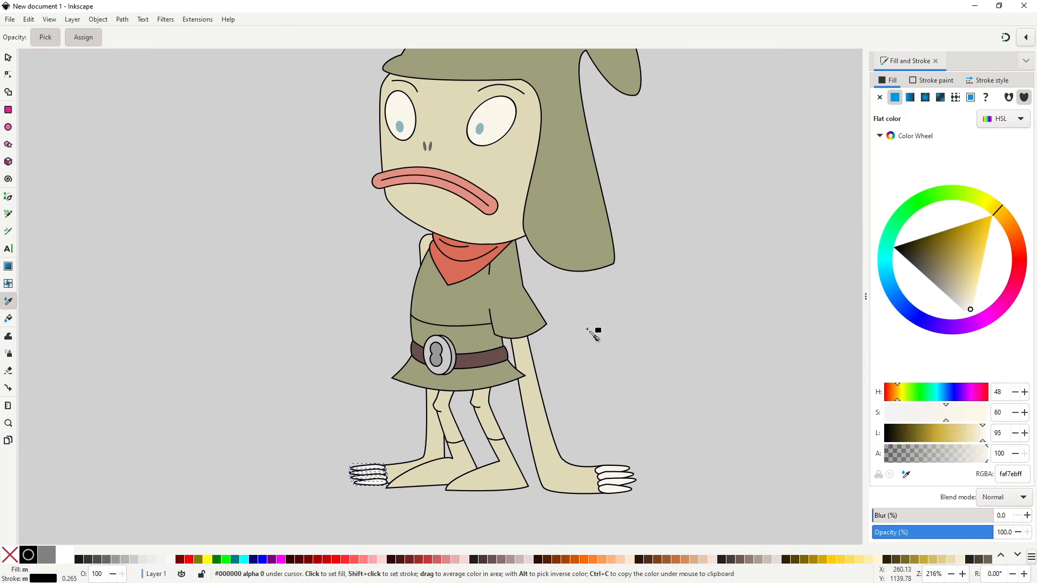
{"action": "key", "text": "s"}
{"action": "key", "text": "Escape"}
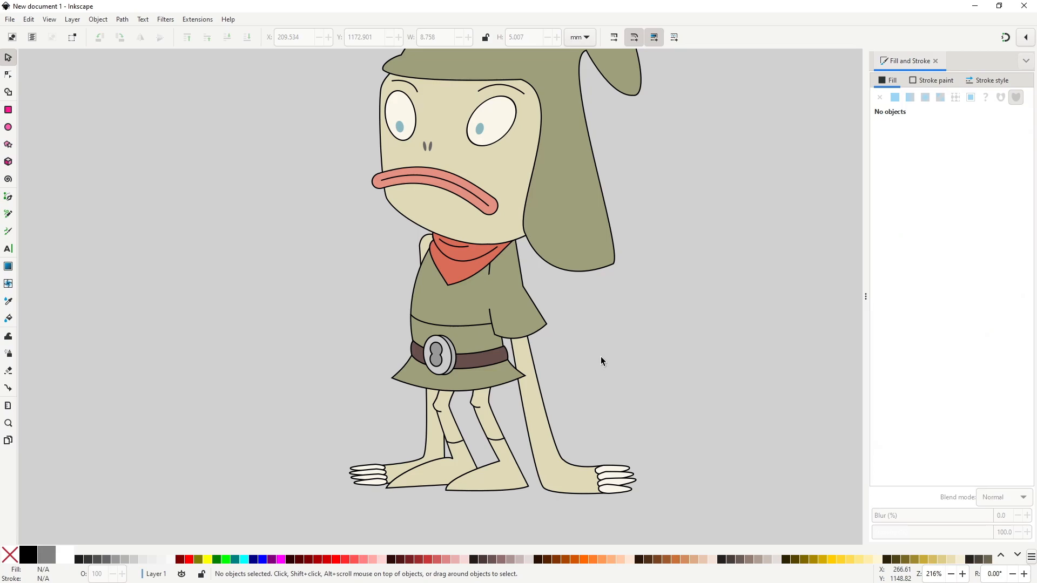
- Bend the neckerchief's straight left edge slightly outward into a rounder curve
{"action": "scroll", "coordinate": [475, 281], "scroll_direction": "up", "scroll_amount": 3}
{"action": "double_click", "coordinate": [373, 253]}
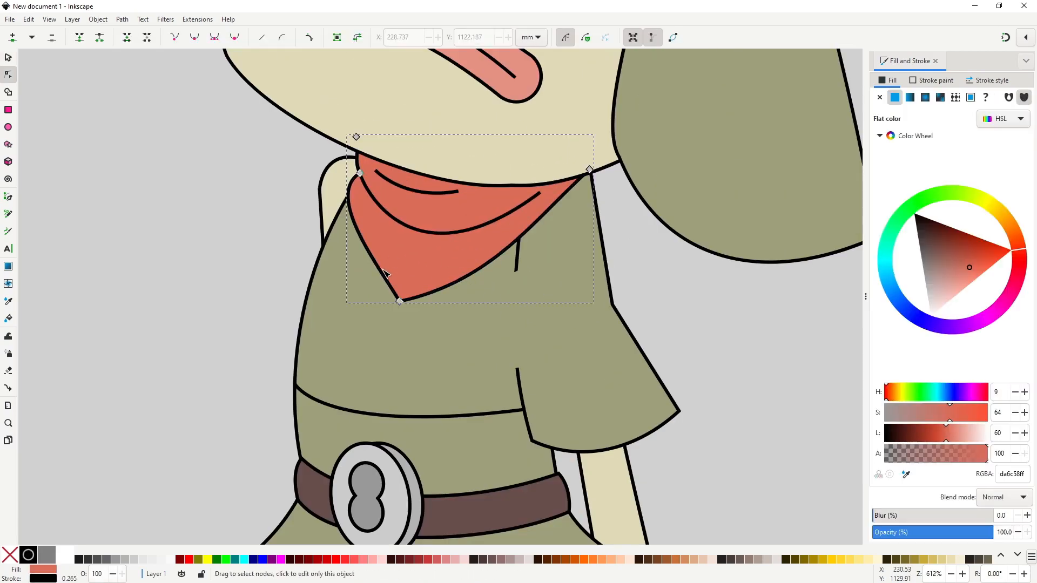
{"action": "left_click_drag", "start_coordinate": [395, 294], "coordinate": [389, 294]}
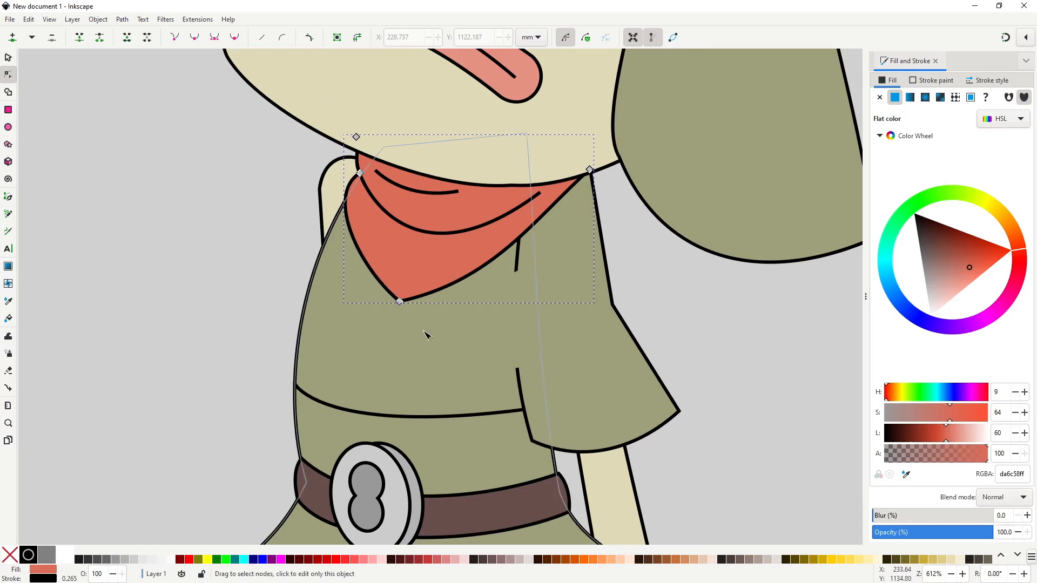
{"action": "key", "text": "s"}
{"action": "scroll", "coordinate": [439, 335], "scroll_direction": "down", "scroll_amount": 3}
{"action": "left_click_drag", "start_coordinate": [492, 317], "coordinate": [533, 324]}
{"action": "left_click", "coordinate": [604, 358]}
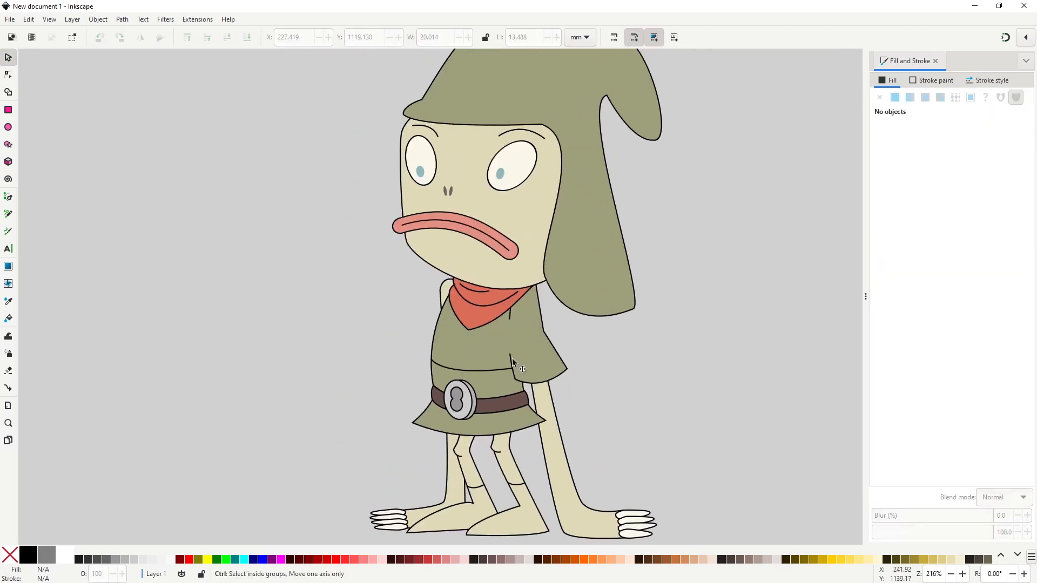
- Use the Paint Bucket tool, filling by Visible Colors, to fill the upper tunic area above the waist line with off-white faf7ebff
{"action": "scroll", "coordinate": [513, 362], "scroll_direction": "up", "scroll_amount": 2}
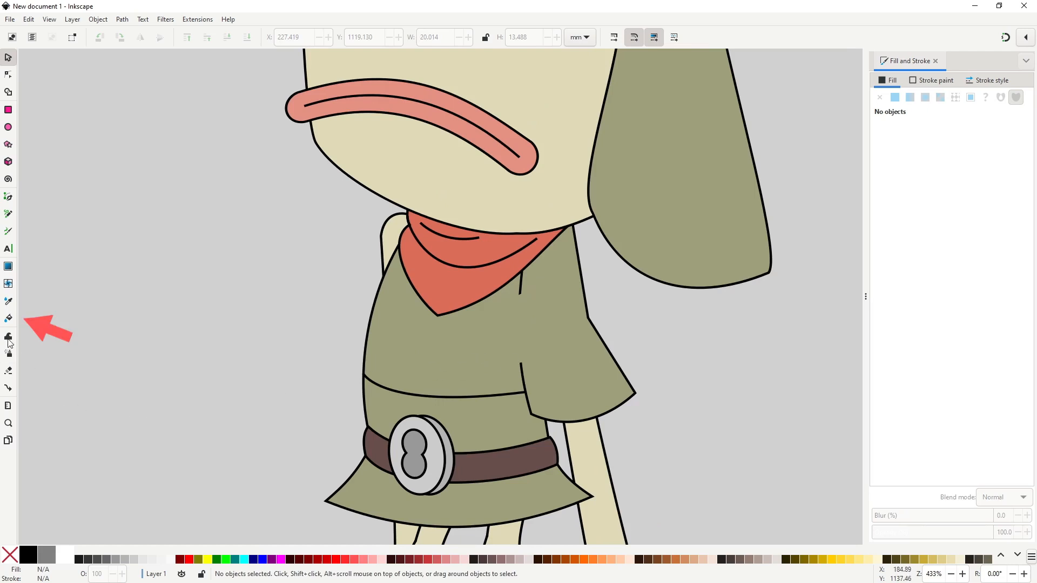
{"action": "left_click", "coordinate": [8, 318]}
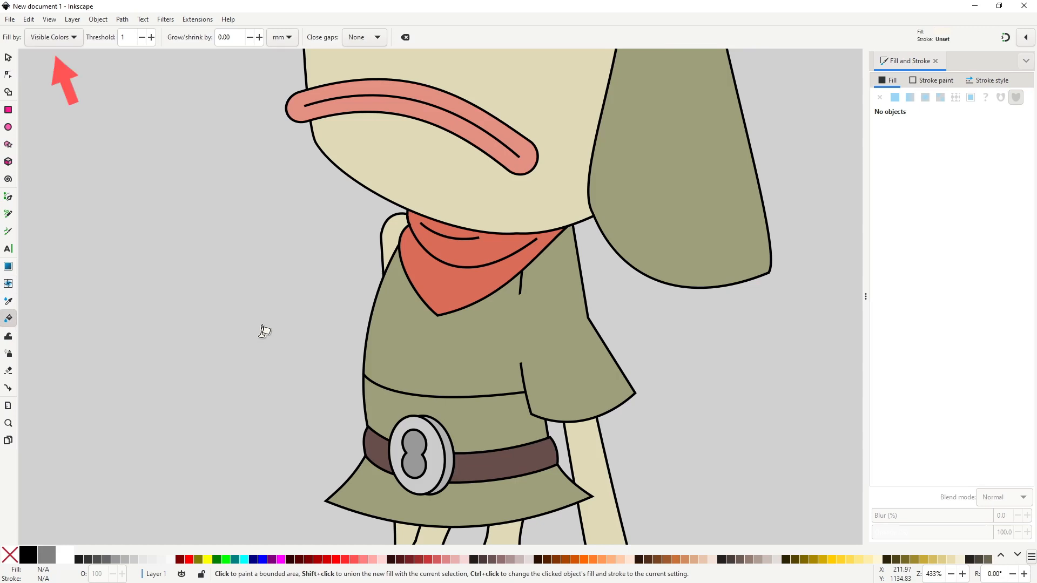
{"action": "left_click", "coordinate": [438, 342]}
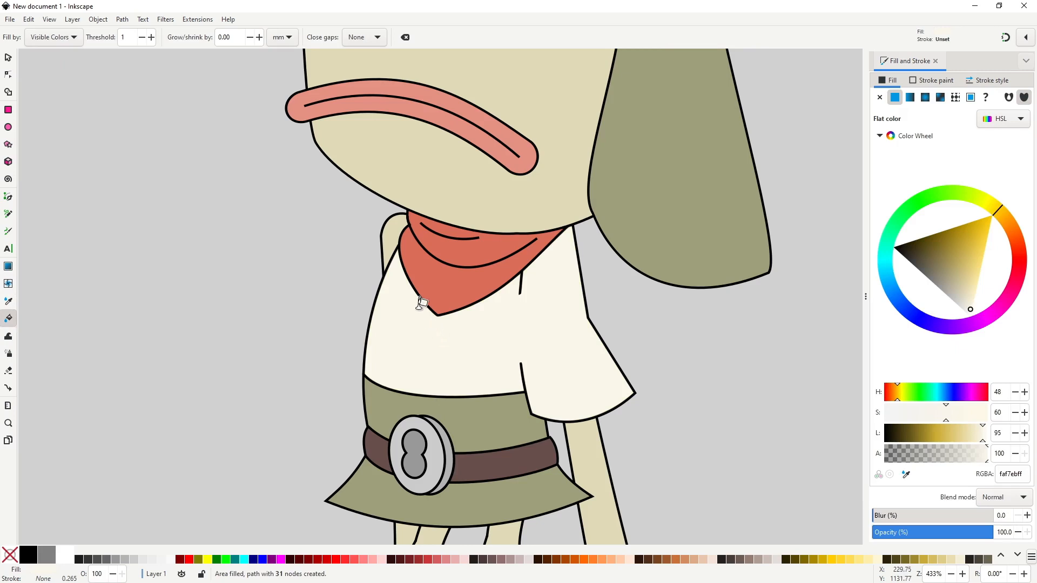
- Fill the far sleeve behind the neckerchief with the tunic's off-white and unite it with the tunic fill into one path
{"action": "left_click", "coordinate": [398, 230]}
{"action": "scroll", "coordinate": [443, 341], "scroll_direction": "down", "scroll_amount": 2}
{"action": "key", "text": "s"}
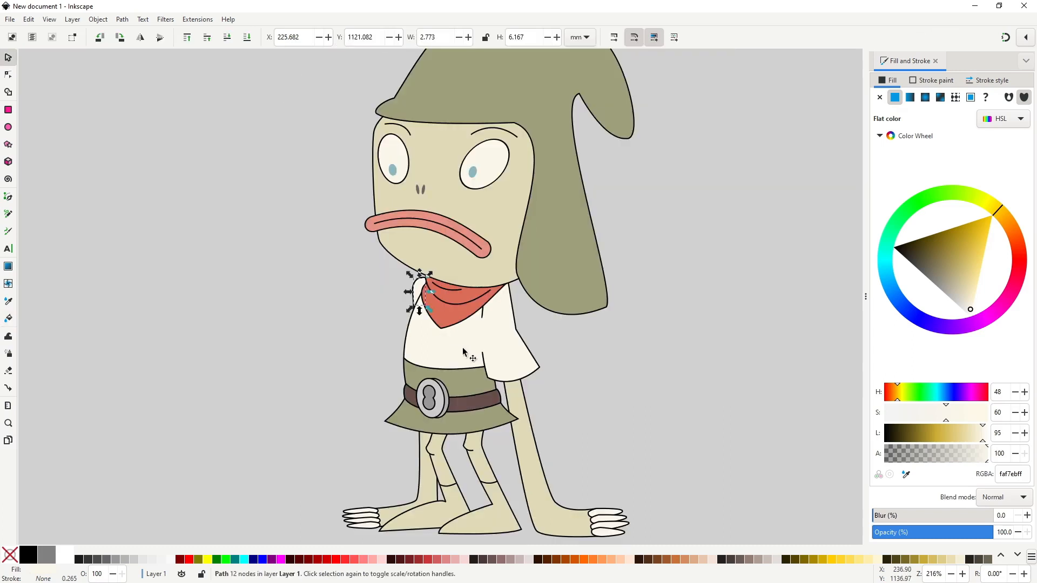
{"action": "left_click", "coordinate": [464, 343], "text": "shift"}
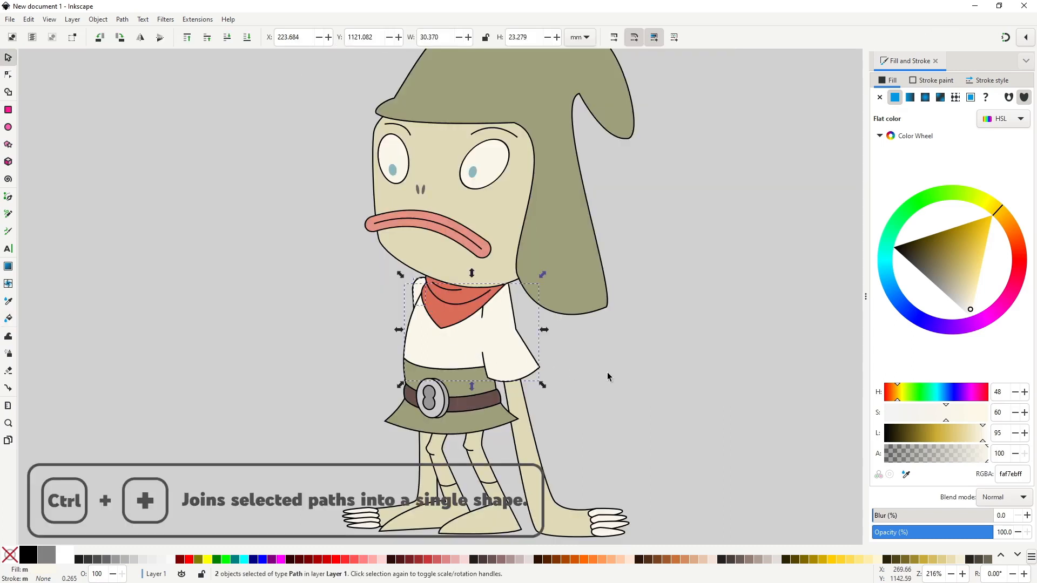
{"action": "key", "text": "ctrl+plus"}
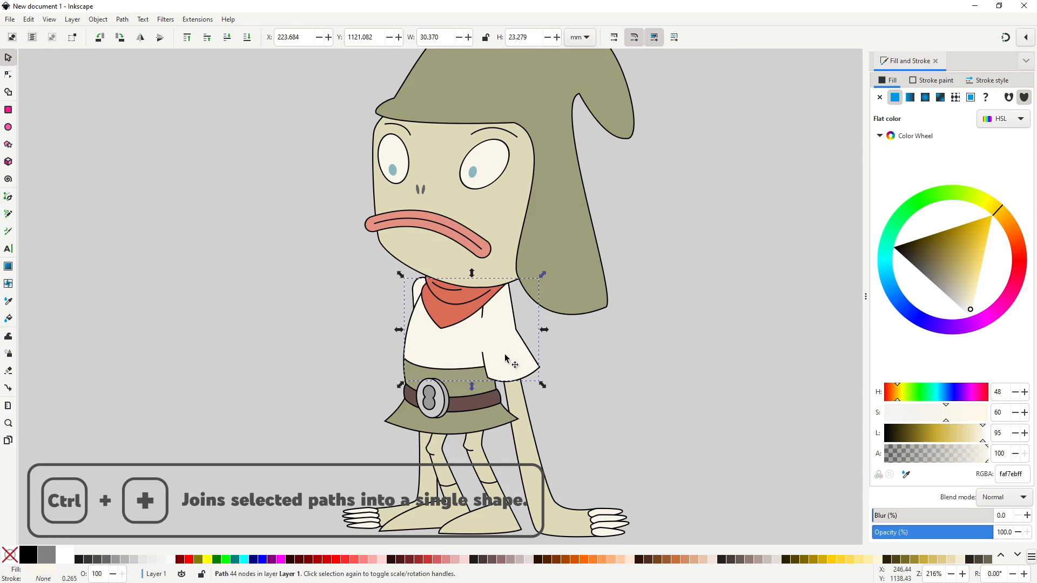
{"action": "left_click_drag", "start_coordinate": [524, 366], "coordinate": [601, 386]}
{"action": "key", "text": "ctrl+z"}
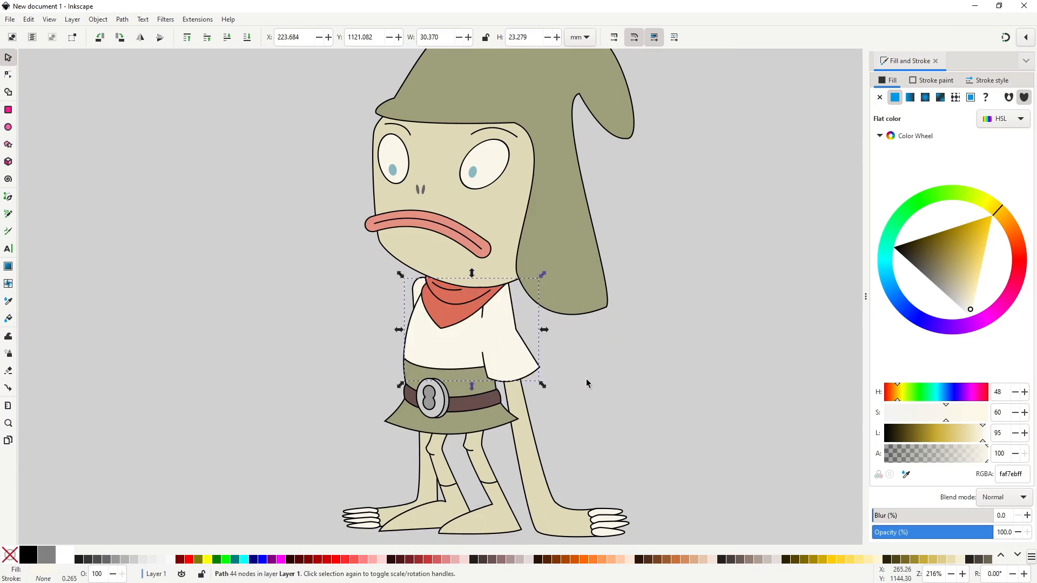
- Recolour the united tunic fill to light warm grey with hue 40, saturation 12 and lightness 80
{"action": "scroll", "coordinate": [505, 355], "scroll_direction": "up", "scroll_amount": 2}
{"action": "scroll", "coordinate": [467, 332], "scroll_direction": "up", "scroll_amount": 2}
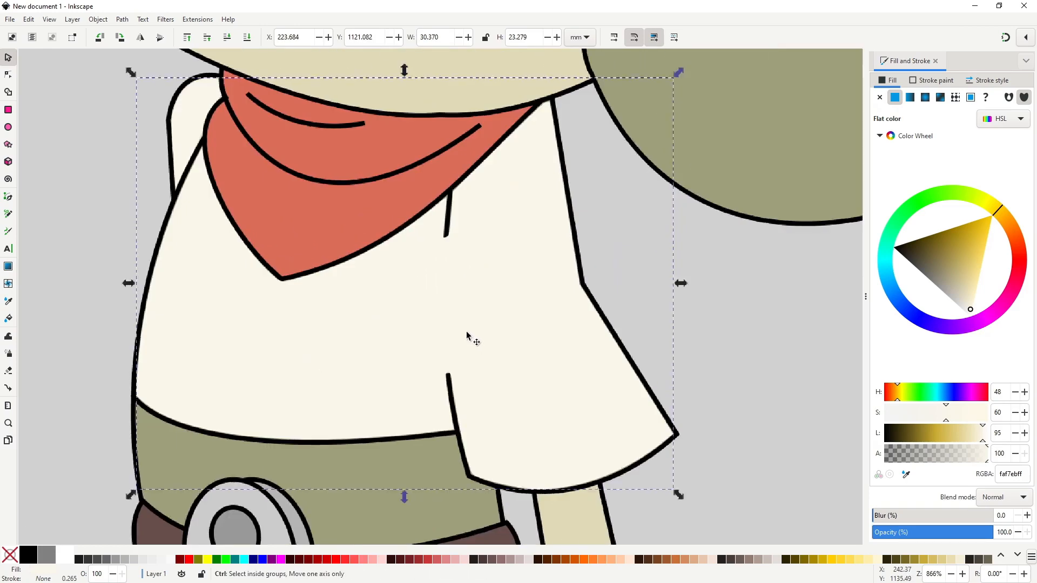
{"action": "scroll", "coordinate": [472, 337], "scroll_direction": "down", "scroll_amount": 4}
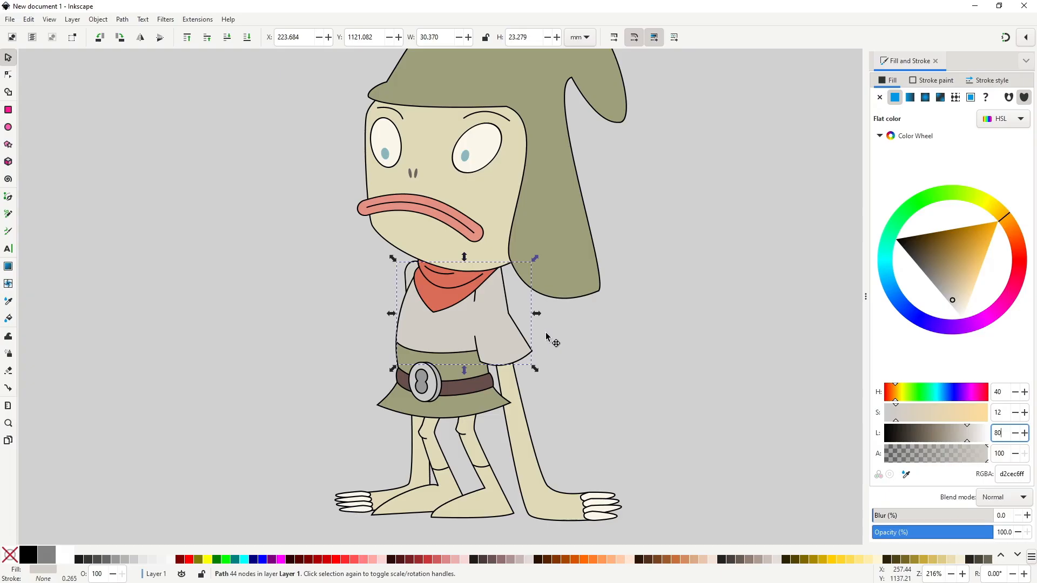
{"action": "left_click", "coordinate": [203, 157]}
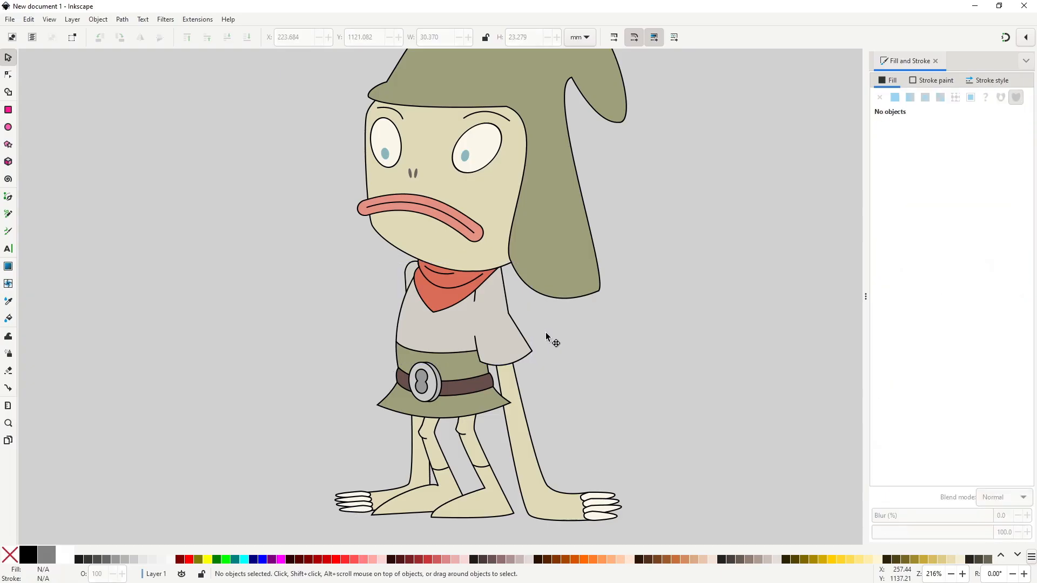
- Fill both boots with the Paint Bucket tool and recolour the two fills together to a dusty brown
{"action": "scroll", "coordinate": [546, 336], "scroll_direction": "down", "scroll_amount": 4}
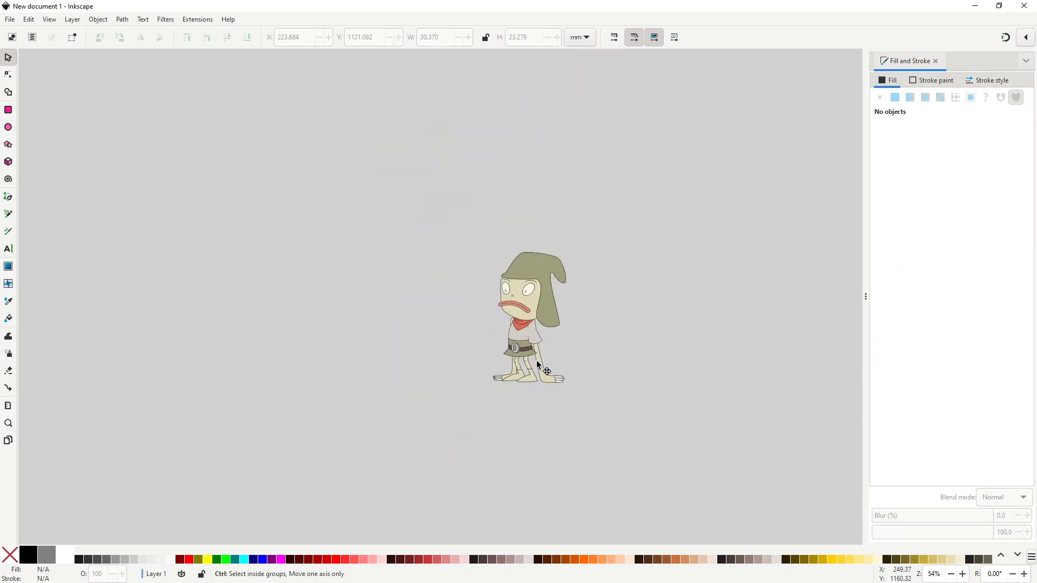
{"action": "scroll", "coordinate": [538, 362], "scroll_direction": "up", "scroll_amount": 6}
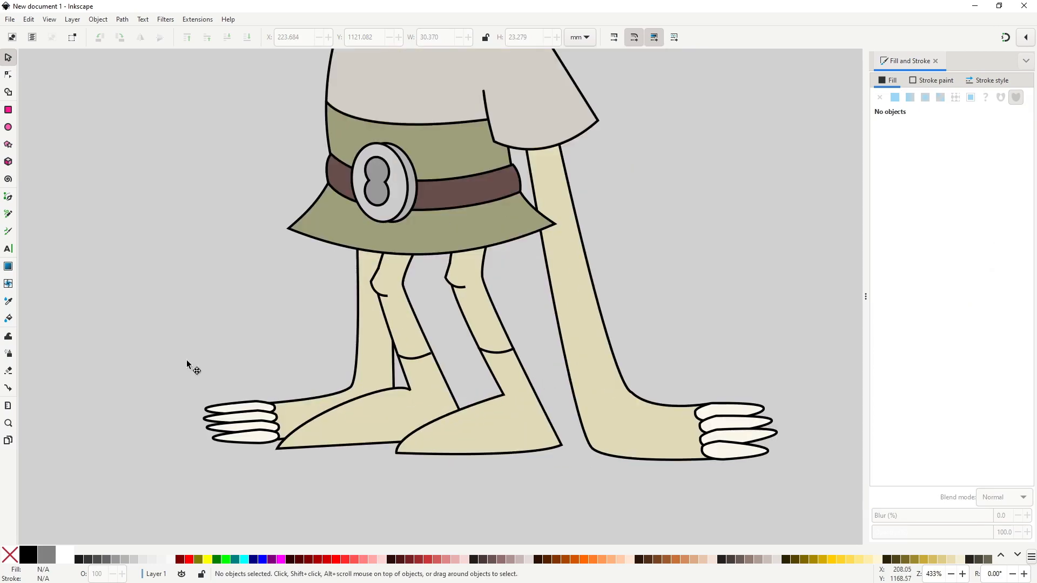
{"action": "left_click", "coordinate": [8, 318]}
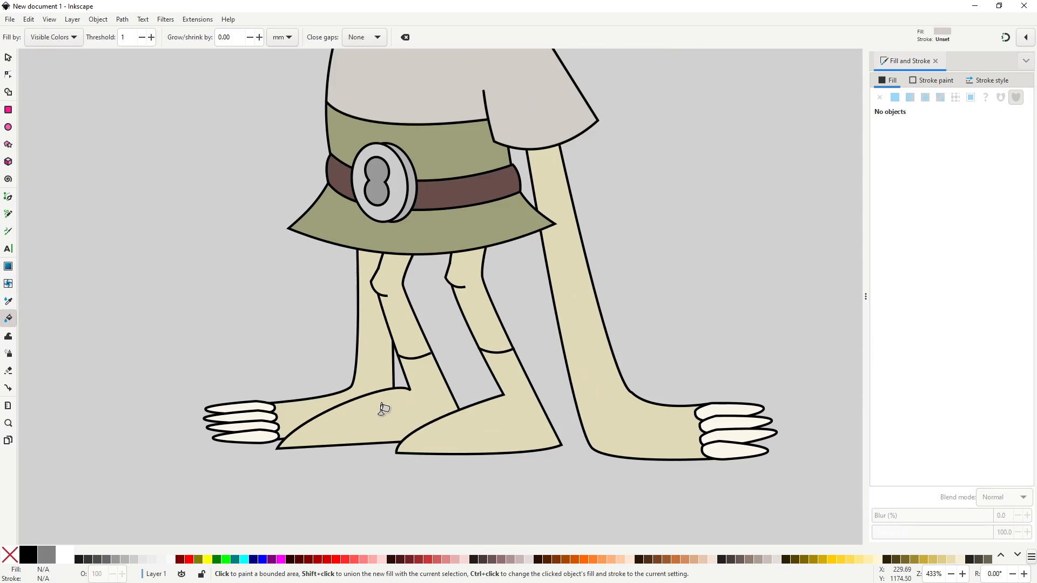
{"action": "left_click", "coordinate": [382, 411]}
{"action": "left_click", "coordinate": [484, 423]}
{"action": "key", "text": "s"}
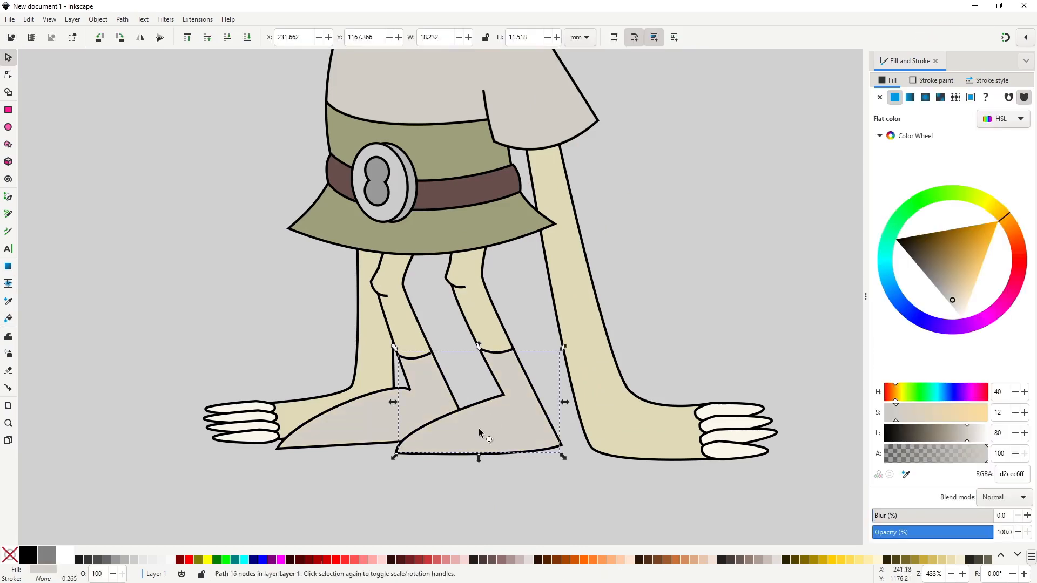
{"action": "left_click", "coordinate": [359, 424], "text": "shift"}
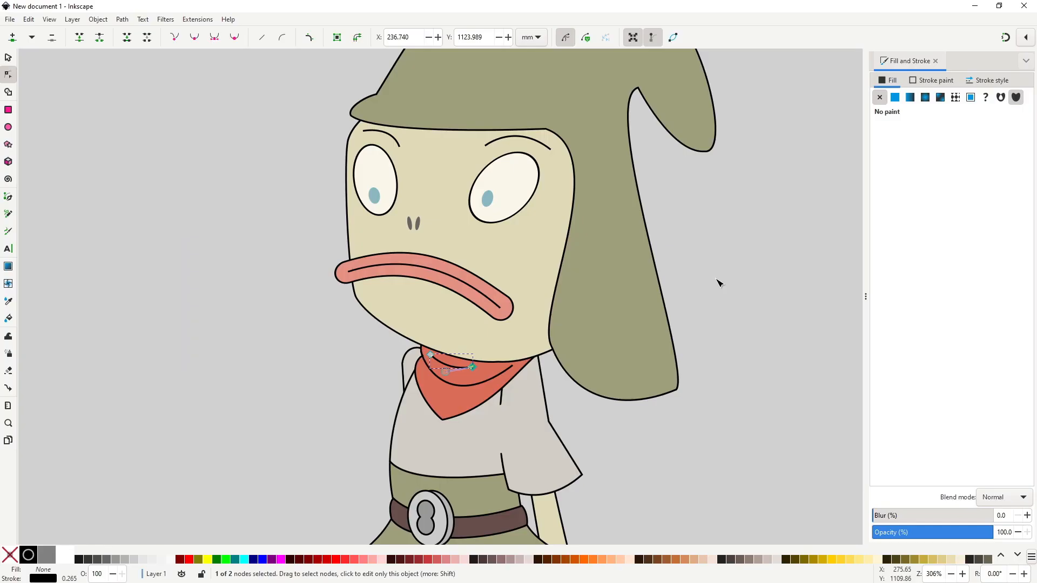
- Draw three dusty-brown elliptical spots of different sizes on the cheek below the larger eye
{"action": "left_click", "coordinate": [8, 127]}
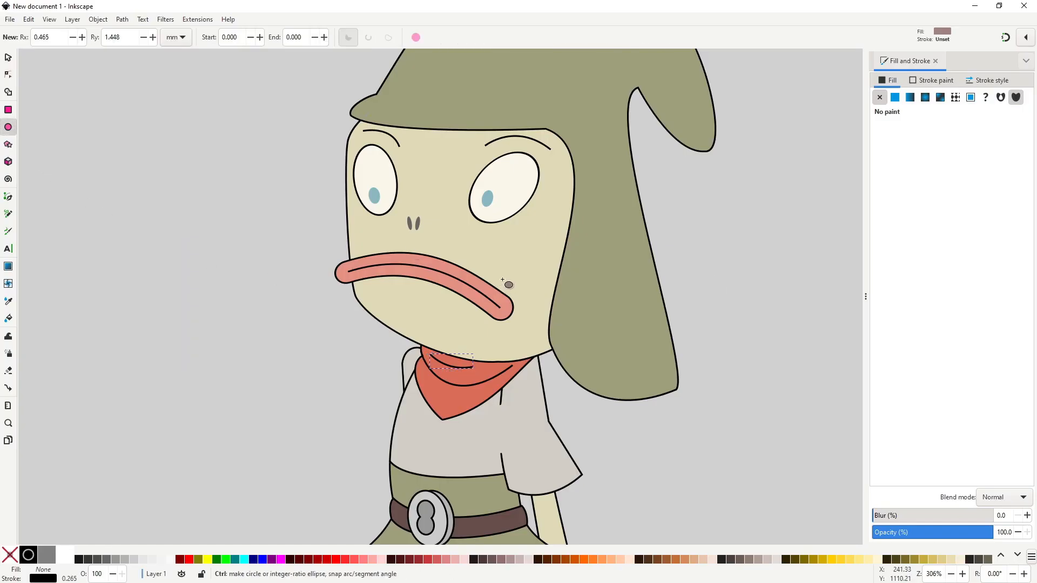
{"action": "scroll", "coordinate": [506, 273], "scroll_direction": "up", "scroll_amount": 2}
{"action": "left_click_drag", "start_coordinate": [510, 199], "coordinate": [559, 259]}
{"action": "mouse_move", "coordinate": [488, 251]}
{"action": "left_mouse_down"}
{"action": "mouse_move", "coordinate": [508, 275]}
{"action": "mouse_move", "coordinate": [537, 279]}
{"action": "left_mouse_up"}
{"action": "key", "text": "s"}
{"action": "scroll", "coordinate": [536, 352], "scroll_direction": "down", "scroll_amount": 4}
{"action": "left_click", "coordinate": [617, 365]}
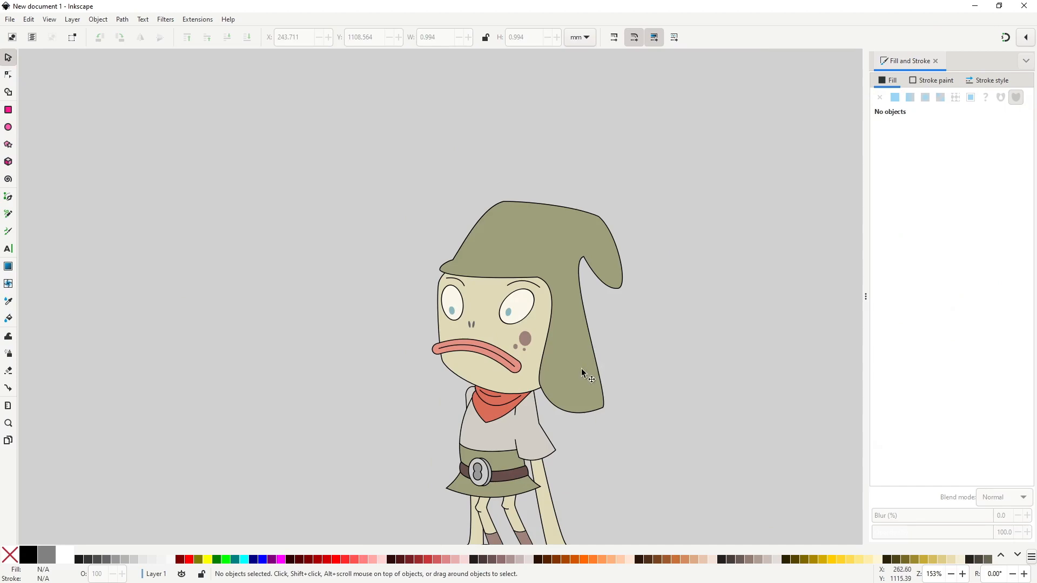
- Paste two copies of the mid-sized cheek spot below the other eye and recolour all five spots olive-brown
{"action": "scroll", "coordinate": [559, 384], "scroll_direction": "down", "scroll_amount": 2}
{"action": "scroll", "coordinate": [491, 374], "scroll_direction": "up", "scroll_amount": 5}
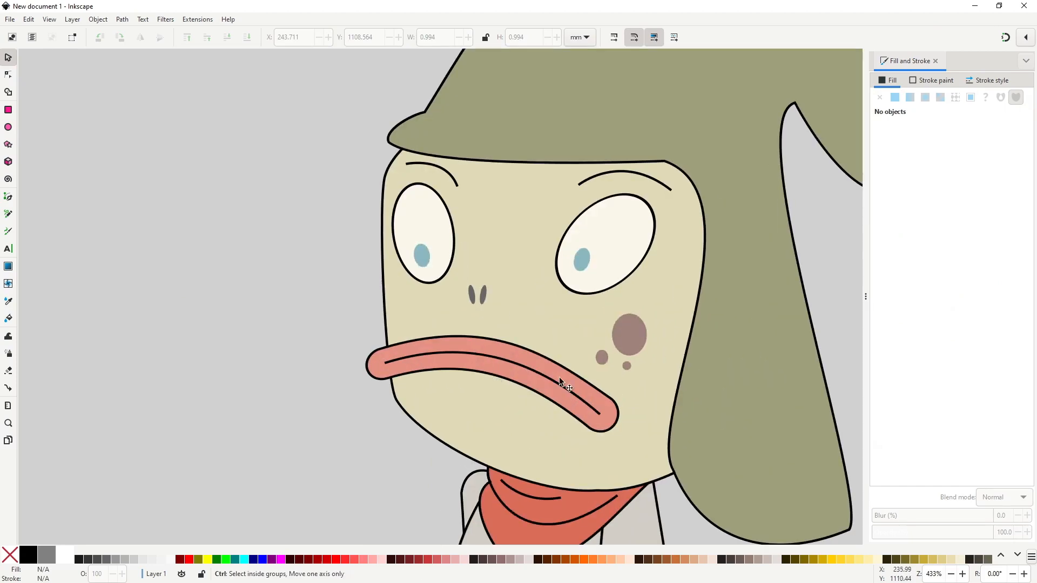
{"action": "left_click", "coordinate": [601, 358]}
{"action": "scroll", "coordinate": [406, 310], "scroll_direction": "up", "scroll_amount": 1}
{"action": "key", "text": "ctrl+c"}
{"action": "key", "text": "ctrl+v"}
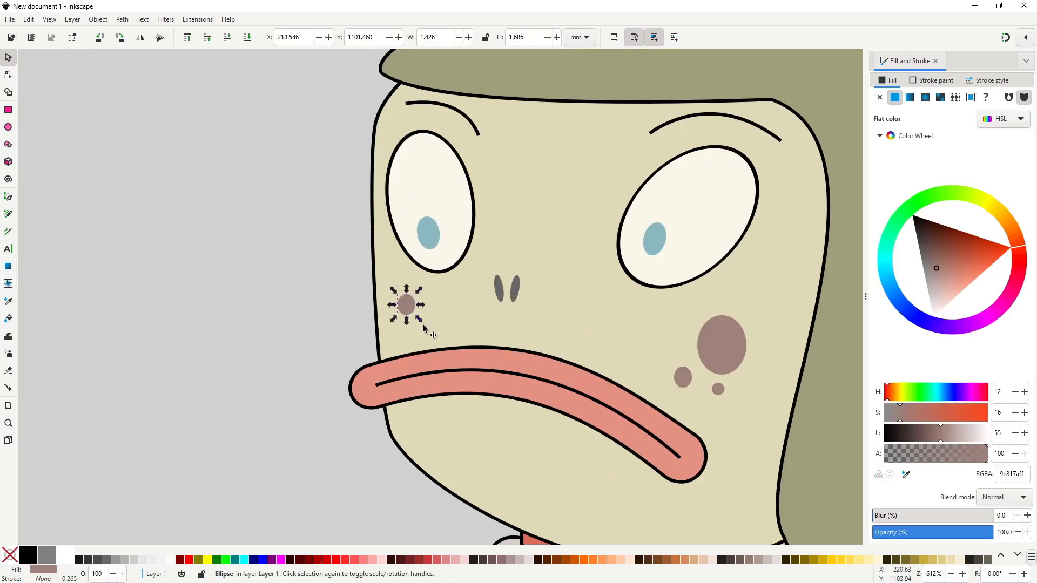
{"action": "key", "text": "ctrl+v"}
{"action": "left_click_drag", "start_coordinate": [435, 311], "coordinate": [432, 315]}
{"action": "left_click_drag", "start_coordinate": [421, 329], "coordinate": [418, 328]}
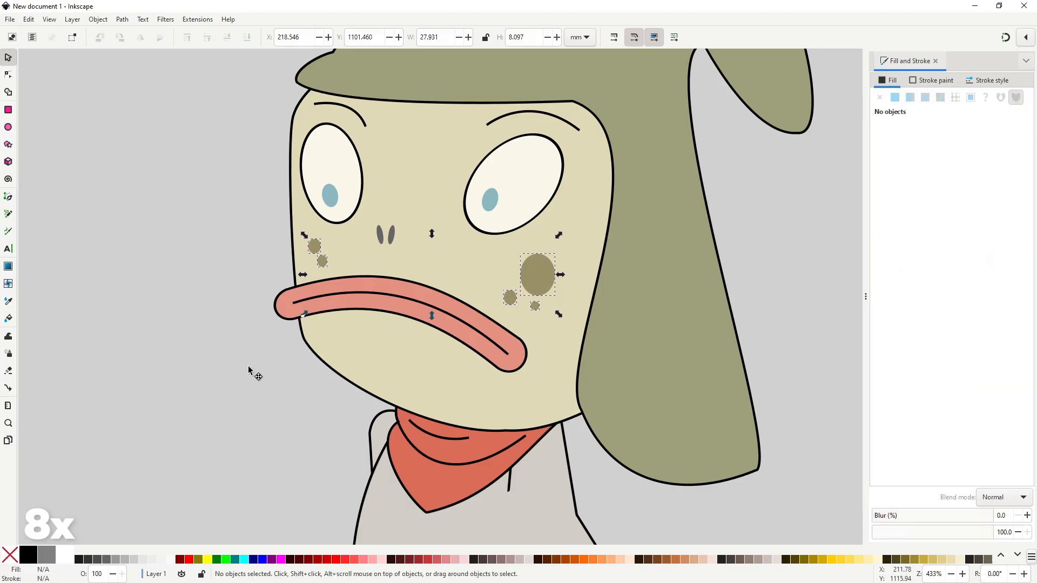
{"action": "scroll", "coordinate": [587, 403], "scroll_direction": "down", "scroll_amount": 5}
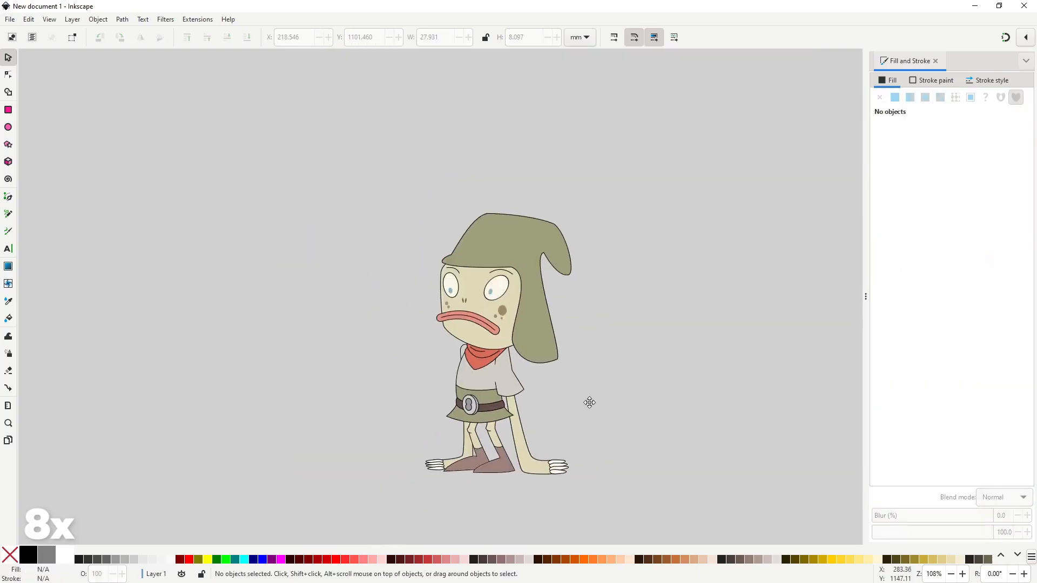
- Mirror the whole character horizontally and adjust the outline of the arm behind the body
{"action": "left_click_drag", "start_coordinate": [617, 492], "coordinate": [617, 492]}
{"action": "scroll", "coordinate": [564, 469], "scroll_direction": "up", "scroll_amount": 3}
{"action": "double_click", "coordinate": [488, 425]}
{"action": "left_click_drag", "start_coordinate": [481, 432], "coordinate": [476, 435]}
{"action": "key", "text": "s"}
{"action": "left_click", "coordinate": [669, 370]}
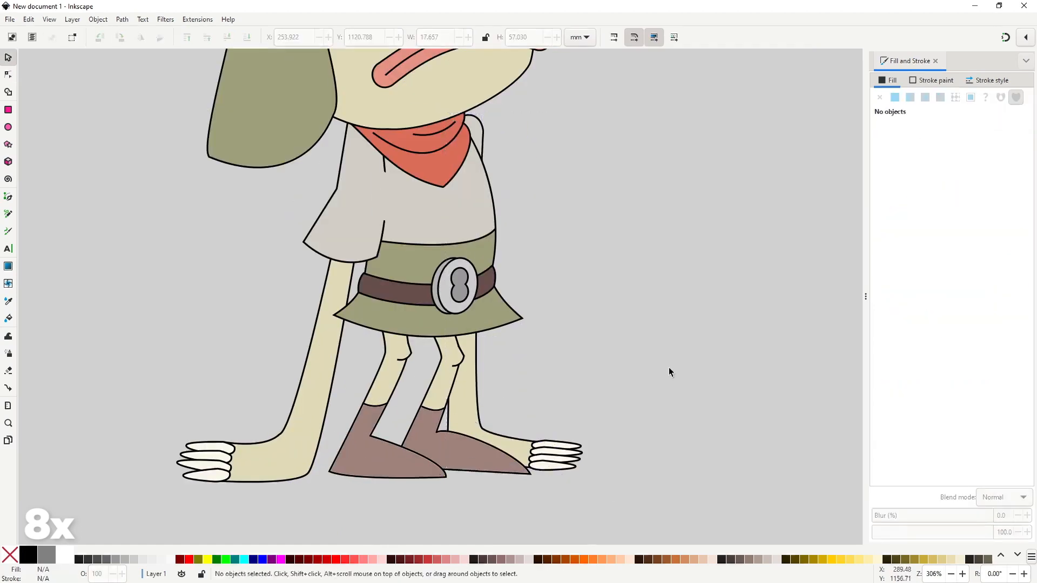
- Select the far leg with its knee line and boot fill and shift them about 0.5 mm toward the near leg
{"action": "double_click", "coordinate": [586, 410]}
{"action": "scroll", "coordinate": [668, 385], "scroll_direction": "down", "scroll_amount": 3}
{"action": "scroll", "coordinate": [678, 402], "scroll_direction": "up", "scroll_amount": 3}
{"action": "left_click", "coordinate": [526, 357]}
{"action": "scroll", "coordinate": [506, 344], "scroll_direction": "up", "scroll_amount": 1}
{"action": "double_click", "coordinate": [527, 324]}
{"action": "left_click", "coordinate": [520, 394], "text": "shift"}
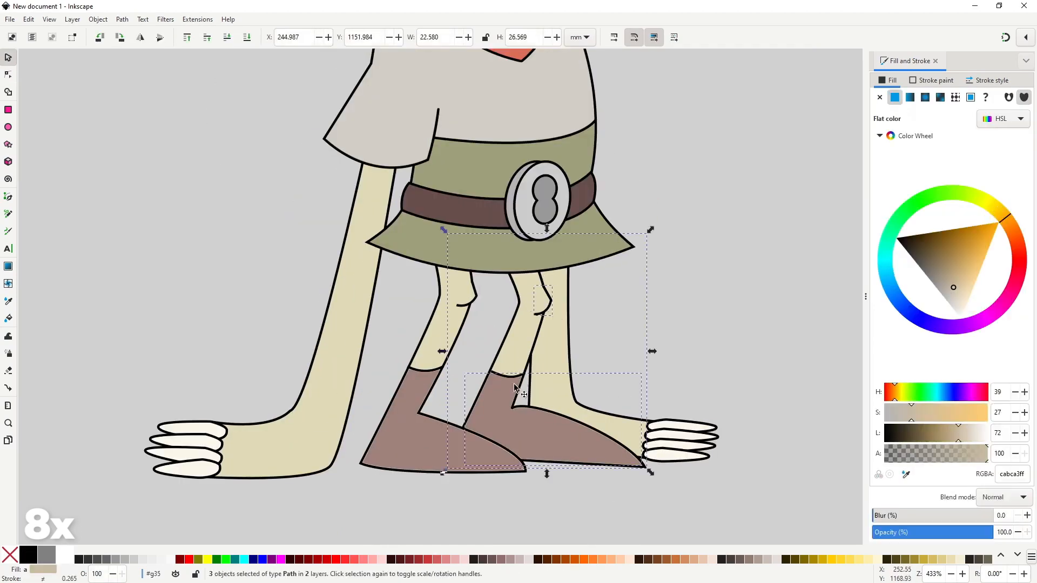
{"action": "left_click_drag", "start_coordinate": [559, 447], "coordinate": [514, 453]}
{"action": "key", "text": "ctrl+z"}
{"action": "left_click", "coordinate": [497, 314], "text": "shift"}
{"action": "scroll", "coordinate": [504, 455], "scroll_direction": "down", "scroll_amount": 2}
{"action": "left_click", "coordinate": [611, 430]}
{"action": "scroll", "coordinate": [418, 424], "scroll_direction": "up", "scroll_amount": 2}
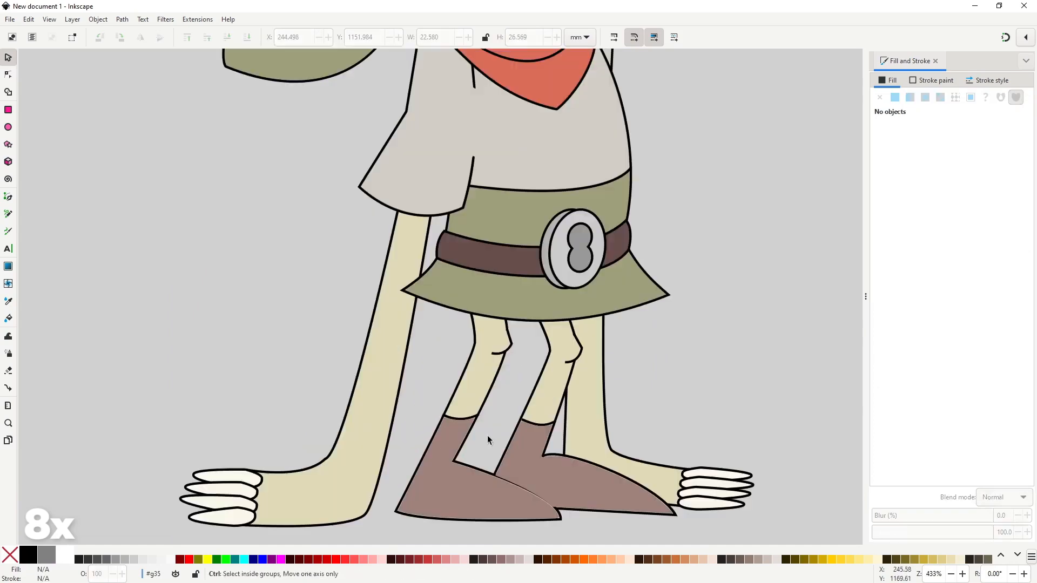
- Select the near leg together with its knee line and boot fill and group them
{"action": "double_click", "coordinate": [455, 442]}
{"action": "scroll", "coordinate": [454, 441], "scroll_direction": "up", "scroll_amount": 2}
{"action": "left_click", "coordinate": [556, 256], "text": "shift"}
{"action": "left_click", "coordinate": [532, 313], "text": "shift"}
{"action": "scroll", "coordinate": [541, 313], "scroll_direction": "down", "scroll_amount": 2}
{"action": "key", "text": "s"}
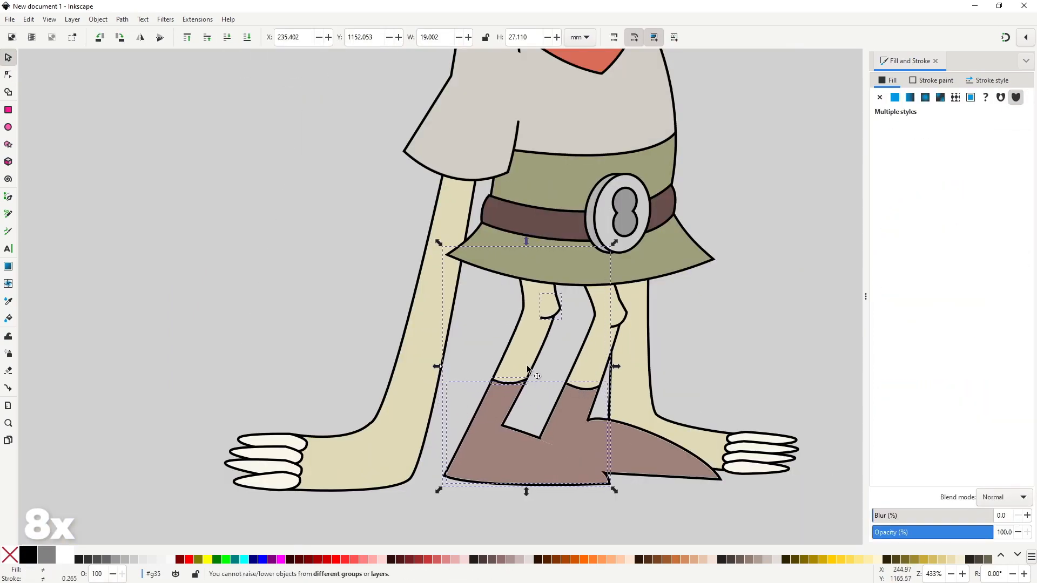
{"action": "key", "text": "ctrl+g"}
- Group the far leg with its knee line and boot fill and lower the group in the stacking order
{"action": "left_click", "coordinate": [560, 368]}
{"action": "scroll", "coordinate": [590, 352], "scroll_direction": "up", "scroll_amount": 1}
{"action": "key", "text": "n"}
{"action": "left_click", "coordinate": [611, 287]}
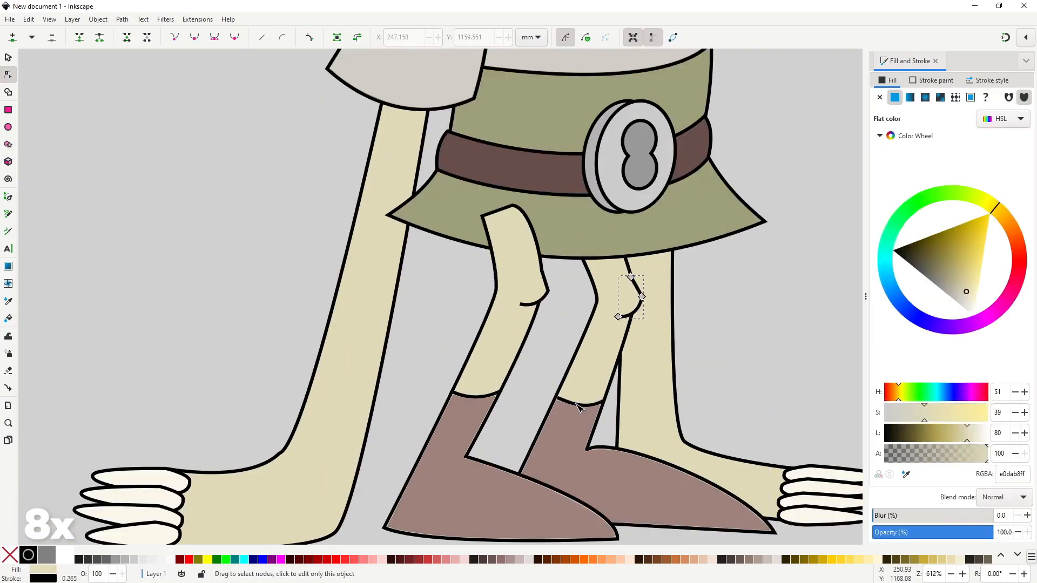
{"action": "left_click", "coordinate": [636, 308], "text": "shift"}
{"action": "key", "text": "ctrl+g"}
{"action": "key", "text": "Page_Down"}
- Lower the near leg group behind the tunic's skirt while keeping it in front of the far leg
{"action": "left_click", "coordinate": [496, 359]}
{"action": "scroll", "coordinate": [462, 481], "scroll_direction": "down", "scroll_amount": 1}
{"action": "key", "text": "s"}
{"action": "key", "text": "ctrl+x"}
{"action": "key", "text": "ctrl+z"}
{"action": "scroll", "coordinate": [664, 370], "scroll_direction": "down", "scroll_amount": 2}
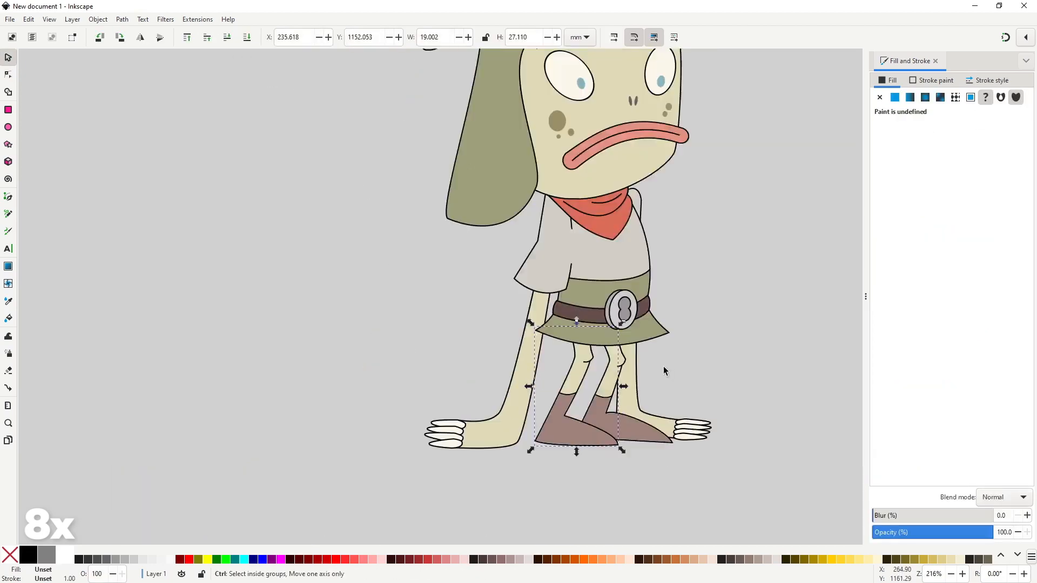
{"action": "left_click", "coordinate": [664, 370]}
- Select the whole character and flip it horizontally back to its original direction
{"action": "scroll", "coordinate": [572, 384], "scroll_direction": "down", "scroll_amount": 2}
{"action": "scroll", "coordinate": [572, 383], "scroll_direction": "up", "scroll_amount": 1}
{"action": "scroll", "coordinate": [619, 372], "scroll_direction": "down", "scroll_amount": 1}
{"action": "key", "text": "ctrl+a"}
{"action": "key", "text": "h"}
{"action": "left_click", "coordinate": [622, 391]}
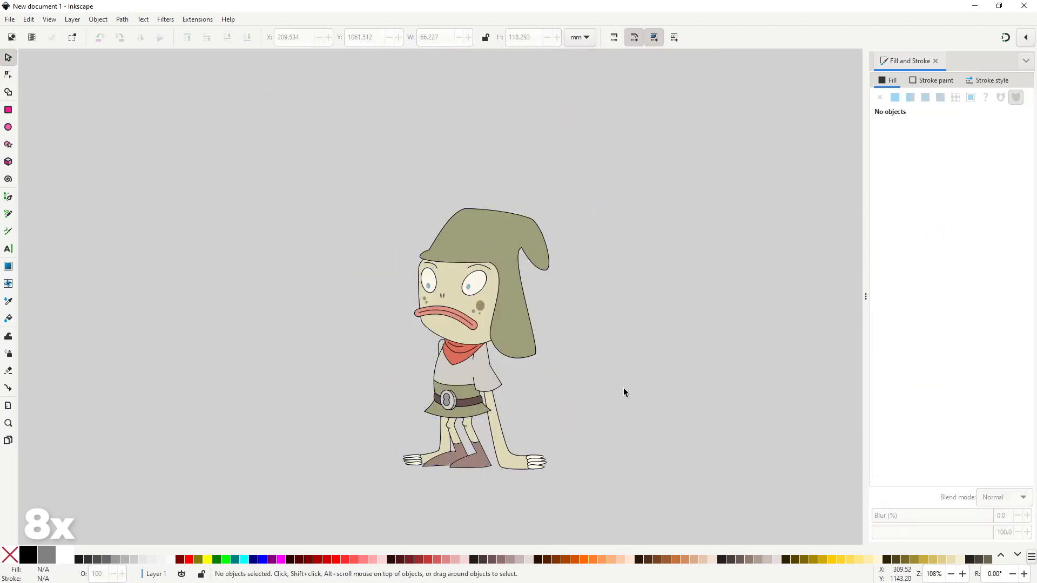
- Narrow the near arm and hand group to about 29.2 mm wide, keeping its height
{"action": "scroll", "coordinate": [607, 394], "scroll_direction": "up", "scroll_amount": 2}
{"action": "left_click", "coordinate": [504, 427]}
{"action": "scroll", "coordinate": [597, 423], "scroll_direction": "up", "scroll_amount": 2}
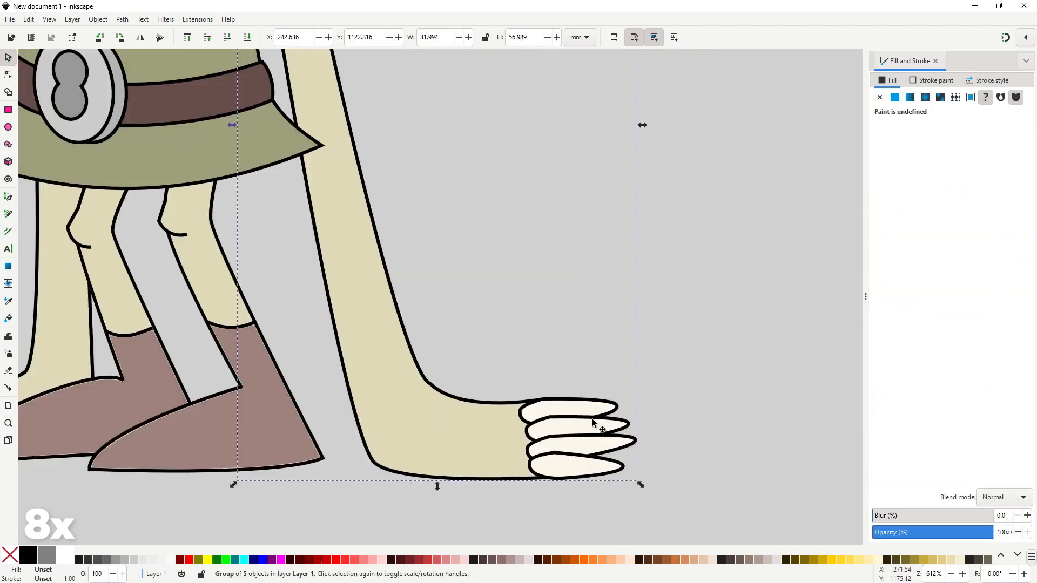
{"action": "scroll", "coordinate": [486, 463], "scroll_direction": "down", "scroll_amount": 1}
{"action": "scroll", "coordinate": [527, 254], "scroll_direction": "down", "scroll_amount": 3}
{"action": "left_click", "coordinate": [546, 297]}
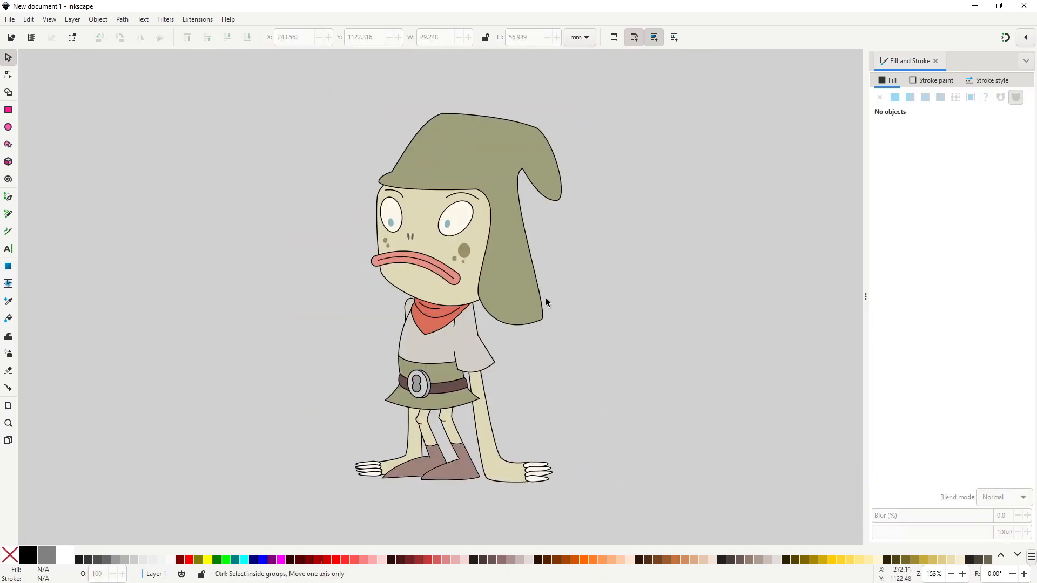
- Draw a gently curved crease line about 13.4 mm wide above the hat's brim with the Pen tool
{"action": "key", "text": "b"}
{"action": "scroll", "coordinate": [463, 239], "scroll_direction": "up", "scroll_amount": 3}
{"action": "left_click", "coordinate": [297, 223]}
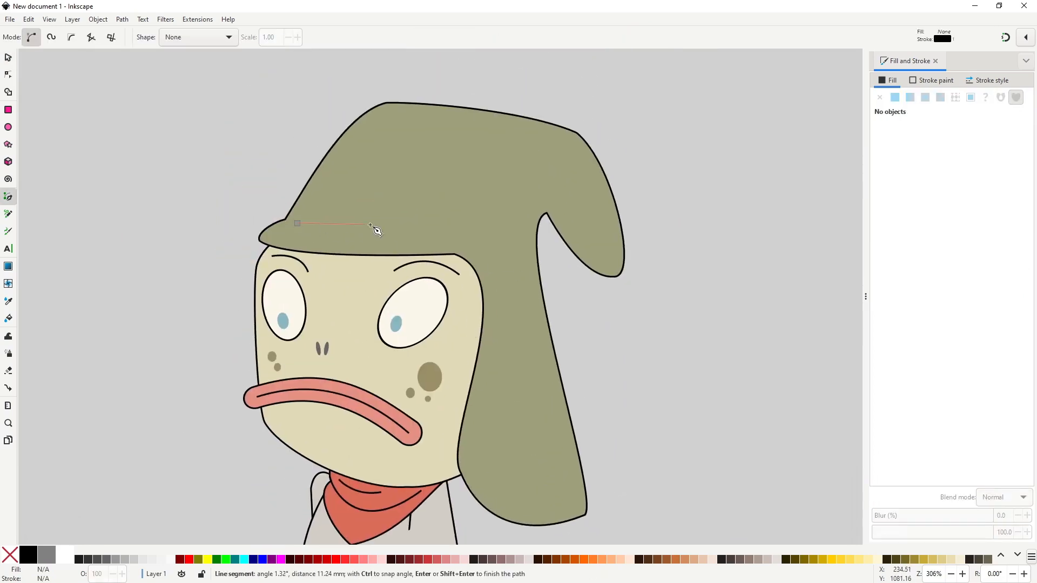
{"action": "left_click_drag", "start_coordinate": [380, 229], "coordinate": [428, 224]}
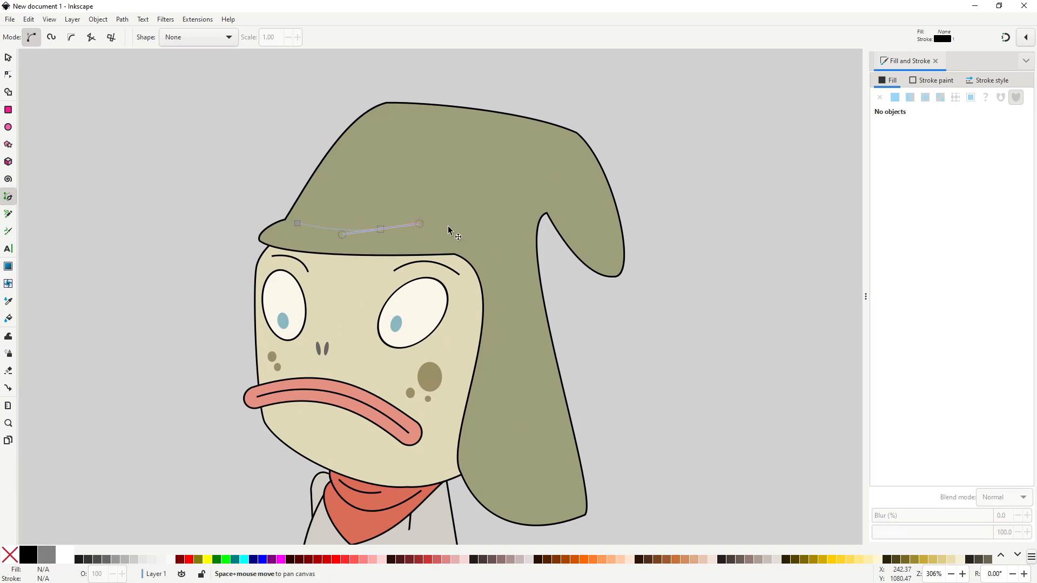
{"action": "key", "text": "s"}
{"action": "left_click", "coordinate": [606, 344]}
{"action": "scroll", "coordinate": [606, 342], "scroll_direction": "down", "scroll_amount": 2}
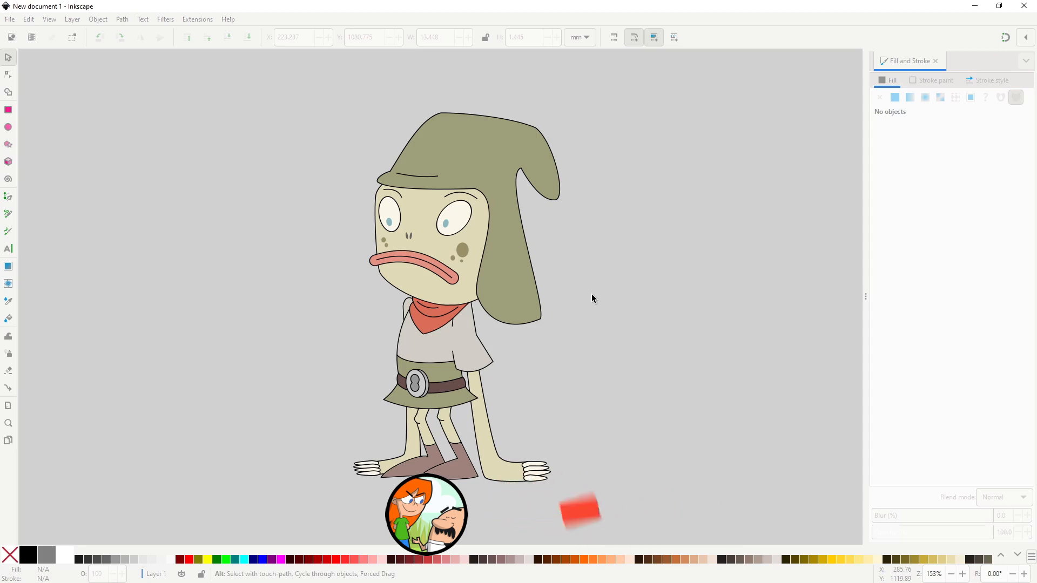
- Draw a rough angular shadow outline about 25.5 by 61.2 mm around the hat's hanging back flap and tip with the Pen tool
{"action": "scroll", "coordinate": [540, 182], "scroll_direction": "up", "scroll_amount": 1}
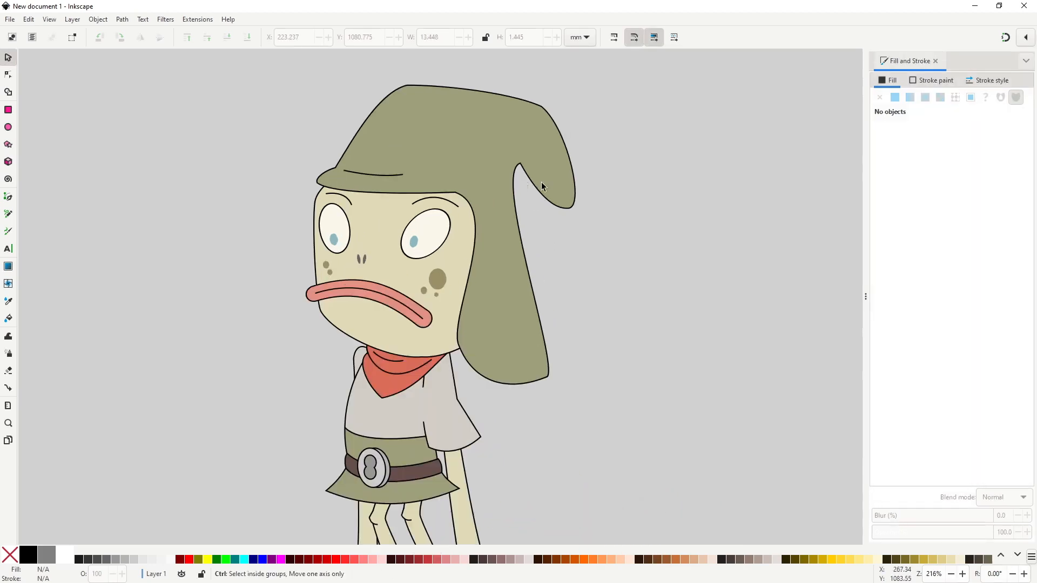
{"action": "key", "text": "b"}
{"action": "left_click", "coordinate": [573, 200]}
{"action": "left_click", "coordinate": [533, 115]}
{"action": "left_click", "coordinate": [465, 143]}
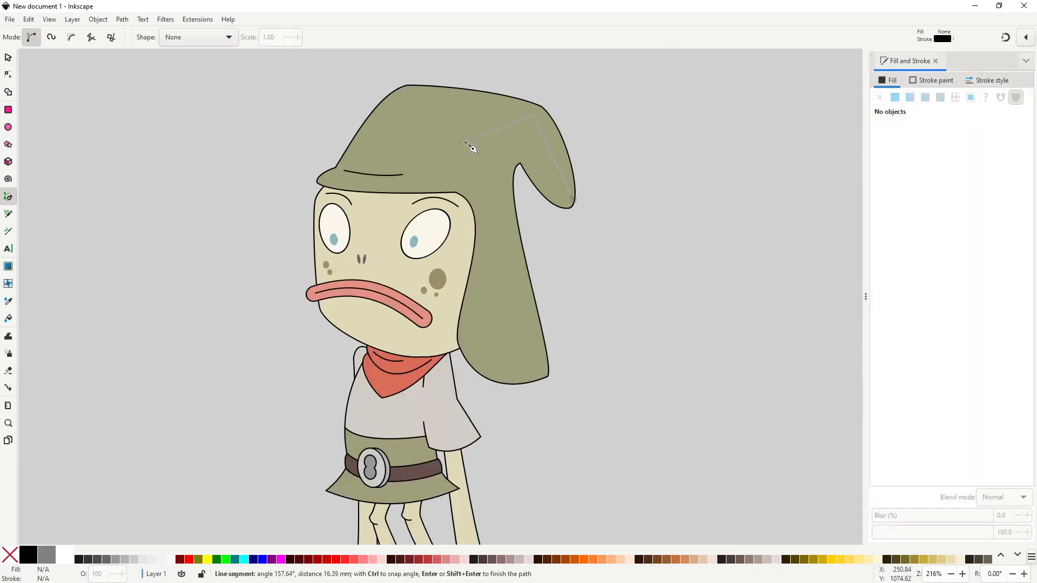
{"action": "left_click", "coordinate": [463, 162]}
{"action": "left_click", "coordinate": [484, 187]}
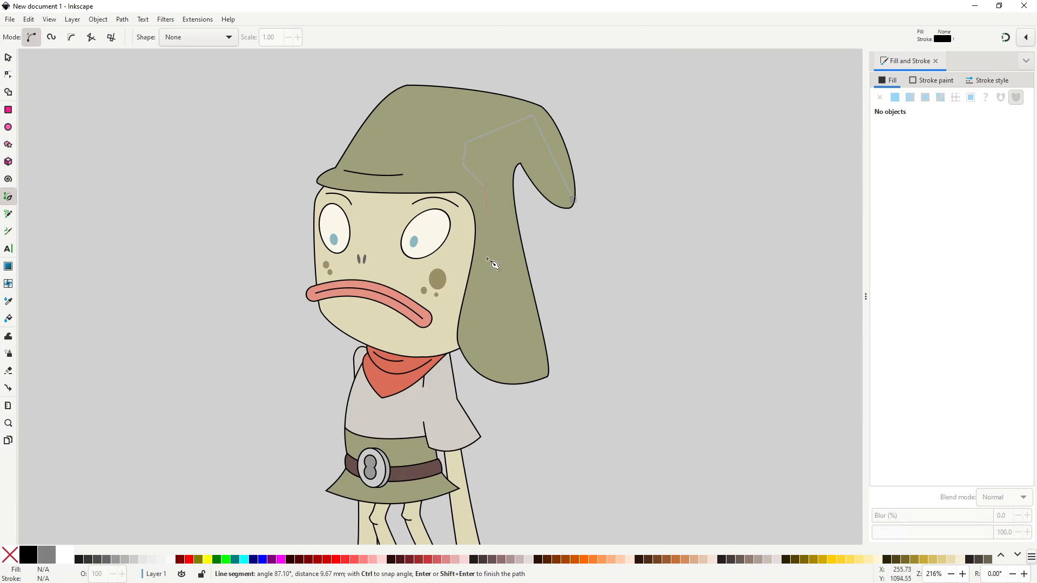
{"action": "left_click", "coordinate": [498, 398]}
{"action": "left_click", "coordinate": [576, 396]}
{"action": "left_click", "coordinate": [526, 207]}
{"action": "left_click_drag", "start_coordinate": [563, 226], "coordinate": [572, 227]}
{"action": "left_click", "coordinate": [581, 220]}
{"action": "left_click", "coordinate": [569, 197]}
{"action": "key", "text": "Return"}
{"action": "key", "text": "n"}
{"action": "left_click", "coordinate": [582, 206]}
- Duplicate the olive hat shape in place
{"action": "scroll", "coordinate": [571, 204], "scroll_direction": "up", "scroll_amount": 3}
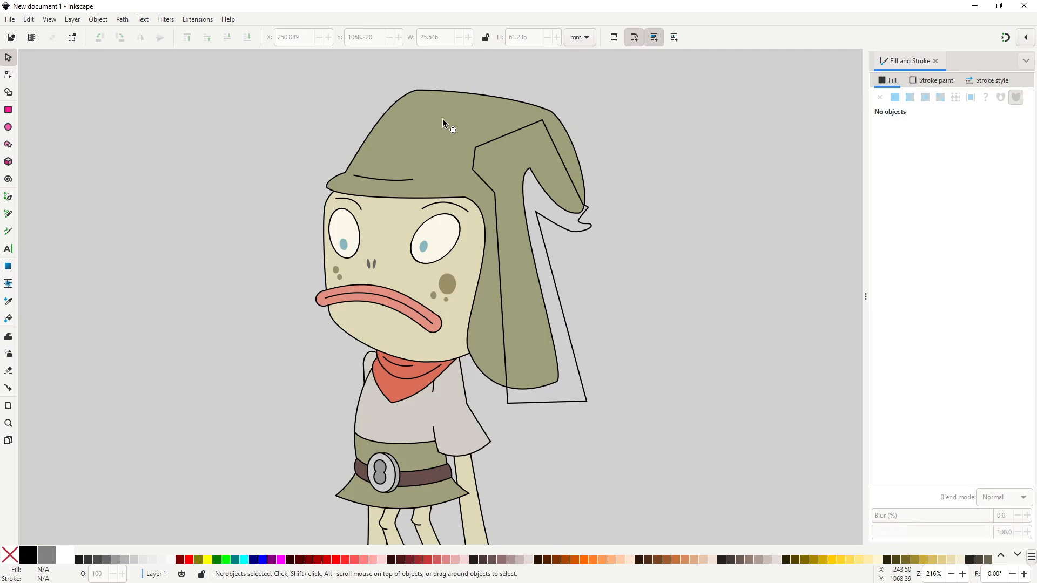
{"action": "left_click", "coordinate": [586, 224]}
{"action": "key", "text": "ctrl+d"}
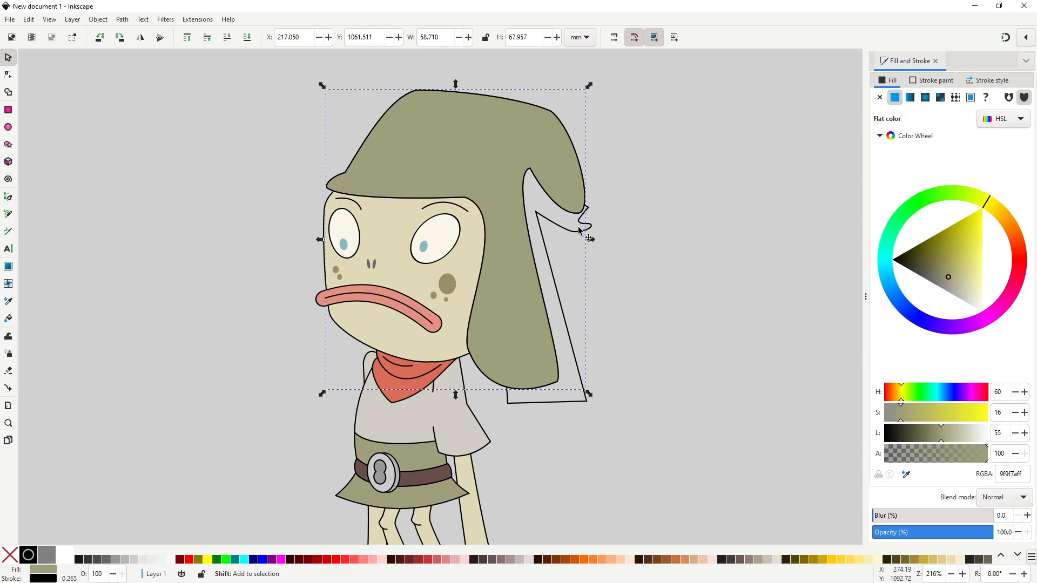
- Intersect the hat copy with the back-flap shadow outline and give the result a strokeless flat fill of 231f344e
{"action": "left_click", "coordinate": [579, 231], "text": "shift"}
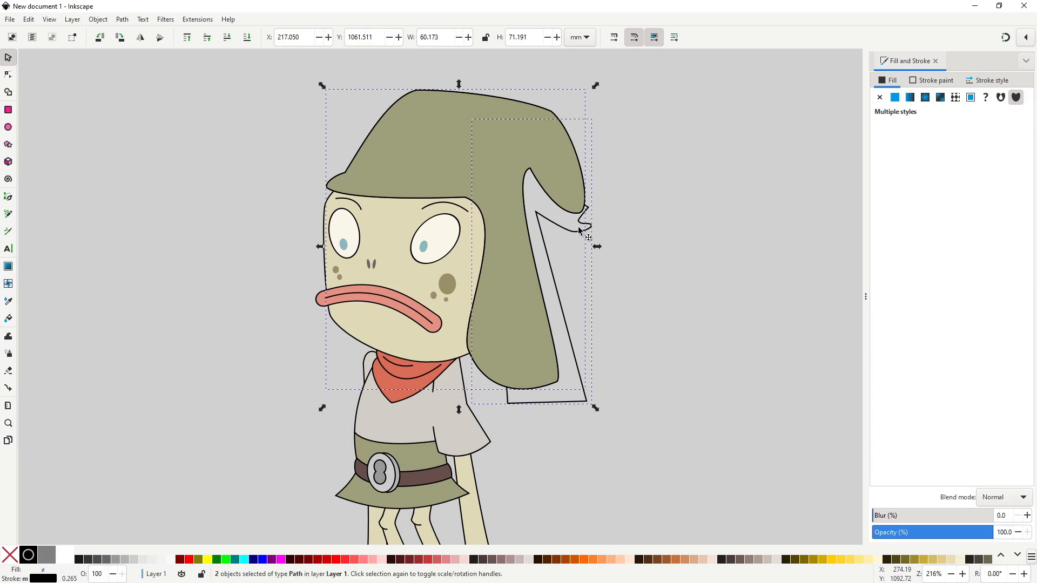
{"action": "key", "text": "ctrl+asterisk"}
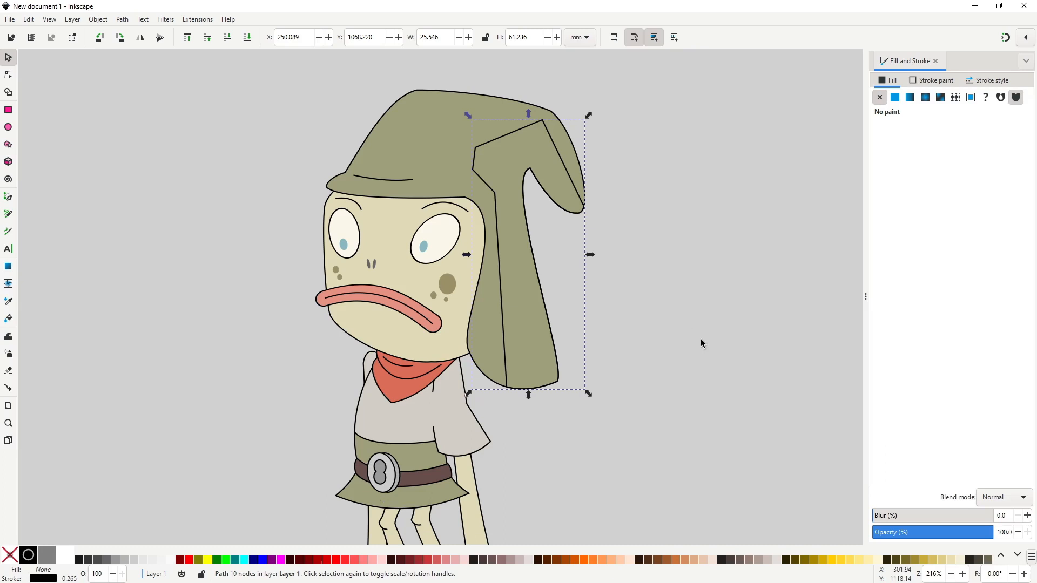
{"action": "left_click", "coordinate": [10, 555], "text": "shift"}
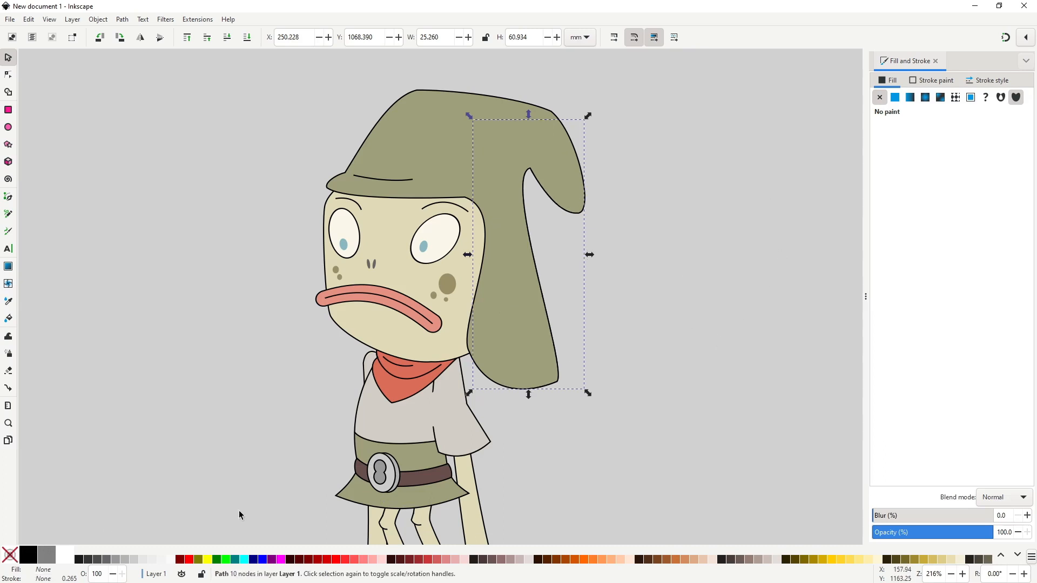
{"action": "left_click", "coordinate": [894, 98]}
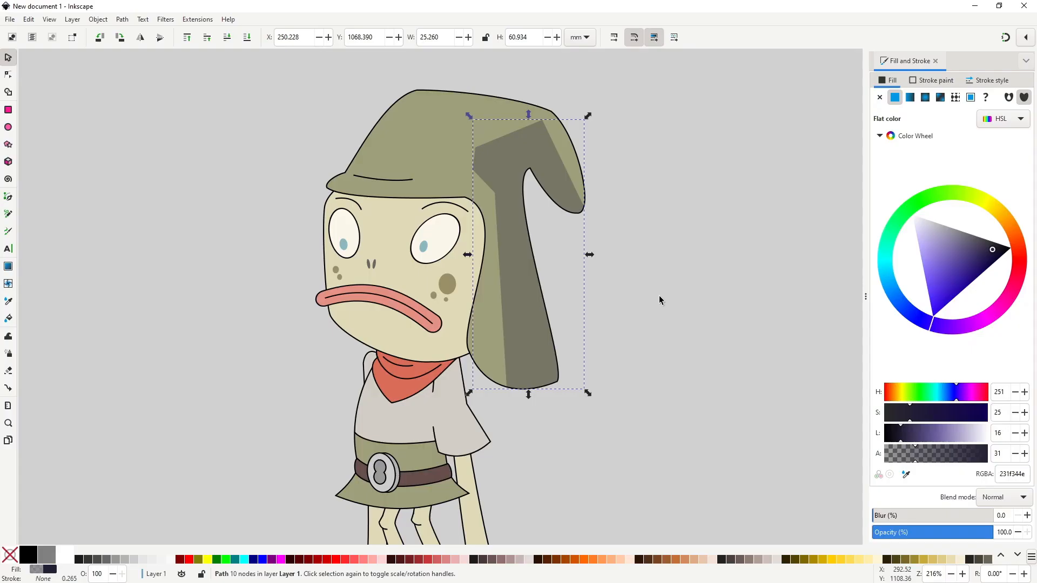
- Refine the hat shadow's nodes, rounding its upper corner near the hat tip and curving its long inner edge down the flap
{"action": "left_click", "coordinate": [547, 161]}
{"action": "key", "text": "n"}
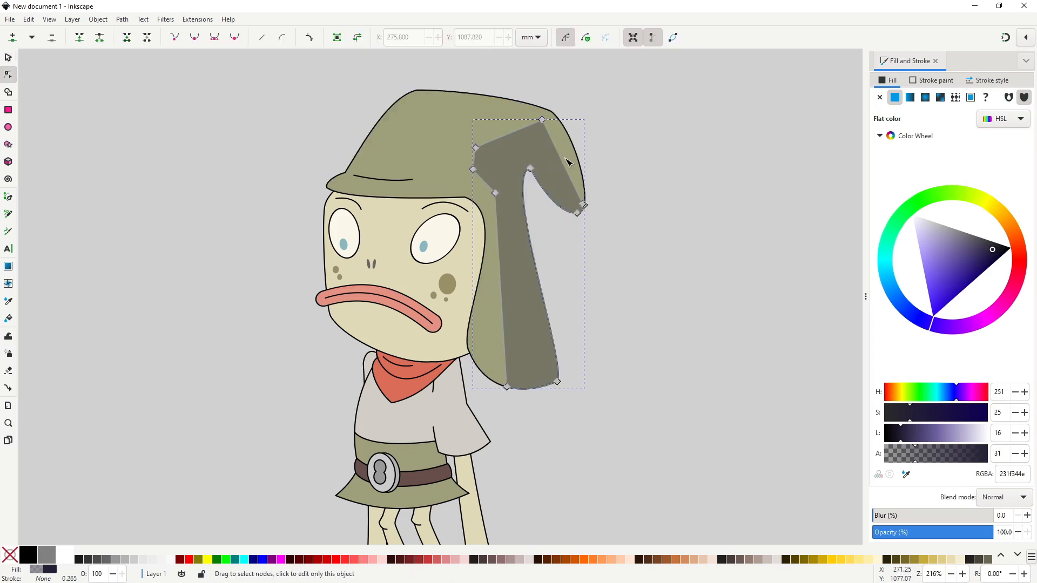
{"action": "left_click", "coordinate": [542, 119]}
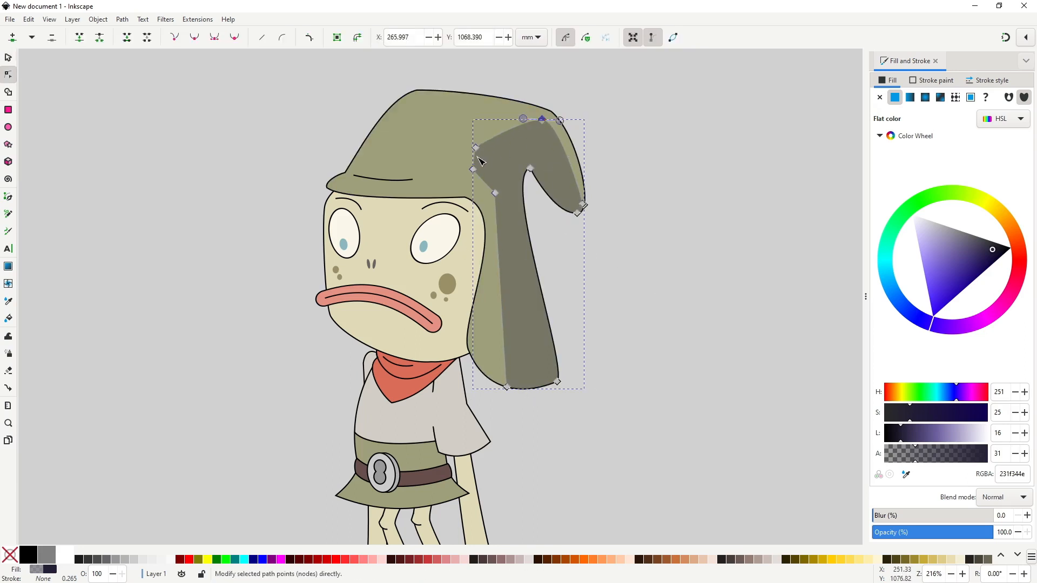
{"action": "left_click_drag", "start_coordinate": [495, 193], "coordinate": [511, 210]}
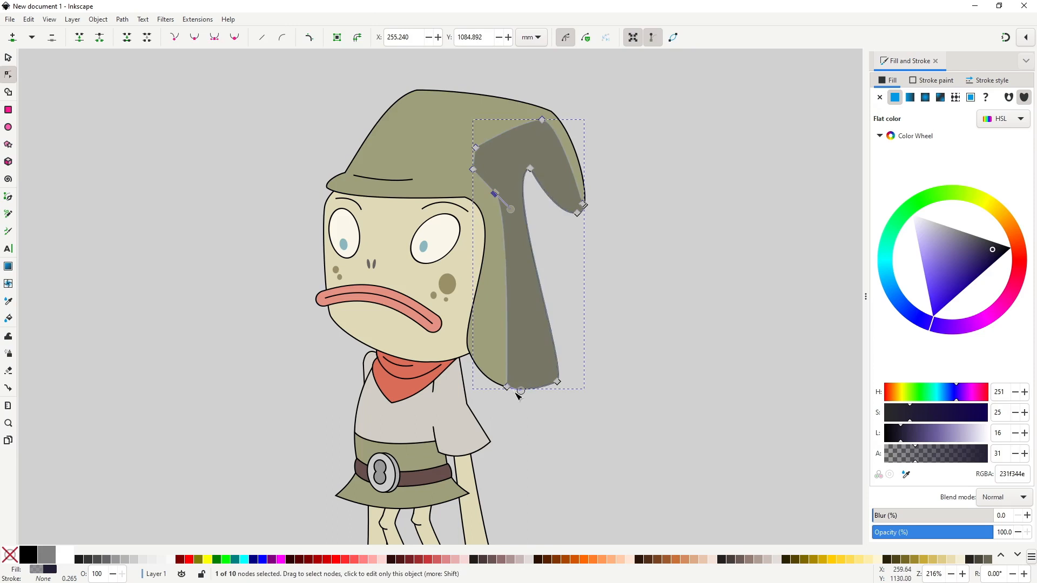
{"action": "scroll", "coordinate": [478, 166], "scroll_direction": "up", "scroll_amount": 2}
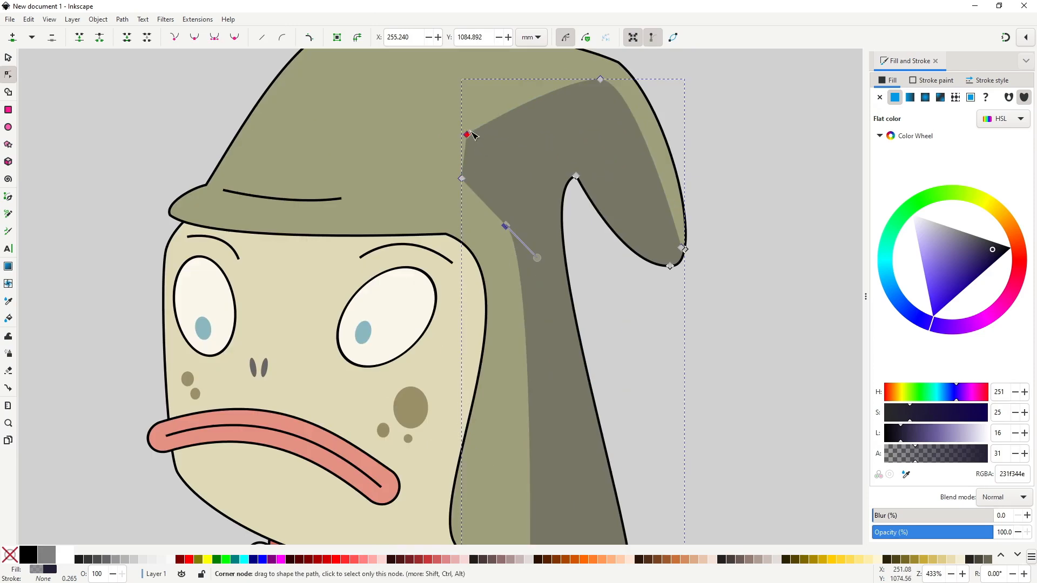
{"action": "left_click_drag", "start_coordinate": [469, 135], "coordinate": [471, 125]}
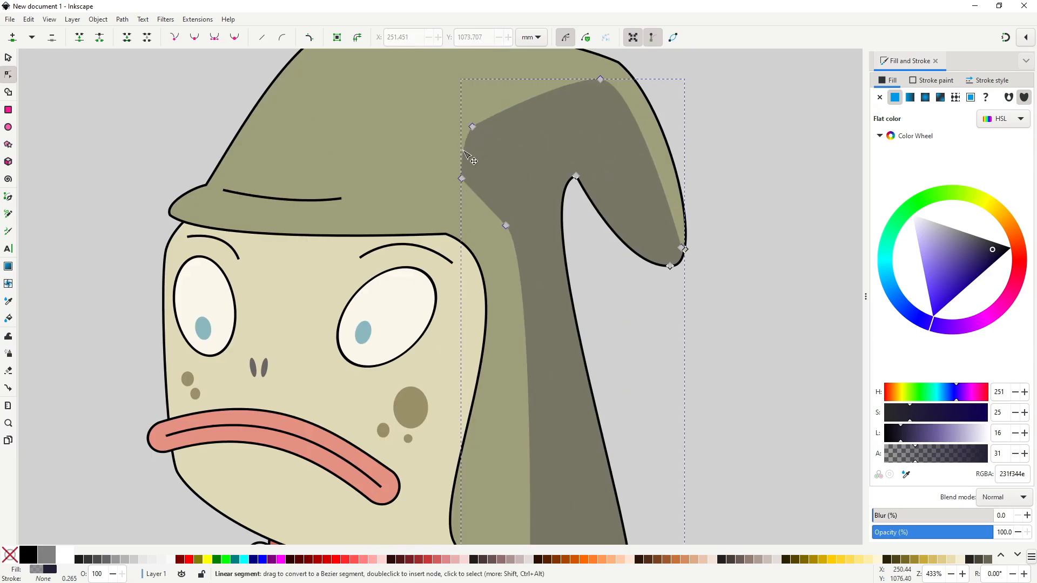
{"action": "key", "text": "s"}
{"action": "left_click", "coordinate": [719, 365]}
{"action": "scroll", "coordinate": [719, 365], "scroll_direction": "down", "scroll_amount": 5}
{"action": "scroll", "coordinate": [612, 352], "scroll_direction": "up", "scroll_amount": 3}
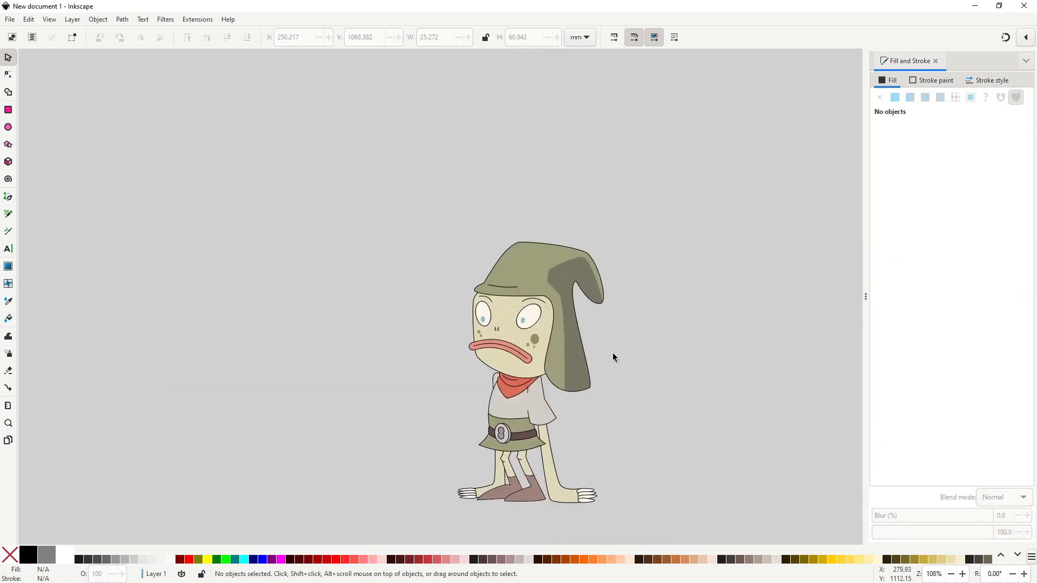
- Draw a closed angular shadow outline along the outer edge of the shirt's near sleeve with the Pen tool
{"action": "scroll", "coordinate": [537, 383], "scroll_direction": "down", "scroll_amount": 3}
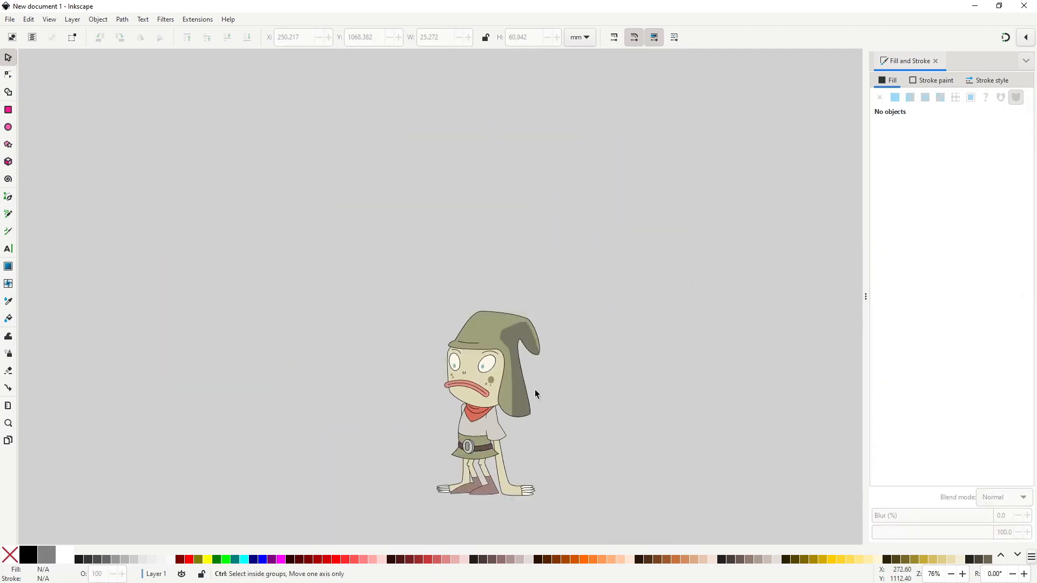
{"action": "scroll", "coordinate": [547, 317], "scroll_direction": "up", "scroll_amount": 1}
{"action": "scroll", "coordinate": [503, 298], "scroll_direction": "up", "scroll_amount": 2}
{"action": "scroll", "coordinate": [504, 298], "scroll_direction": "up", "scroll_amount": 2}
{"action": "key", "text": "b"}
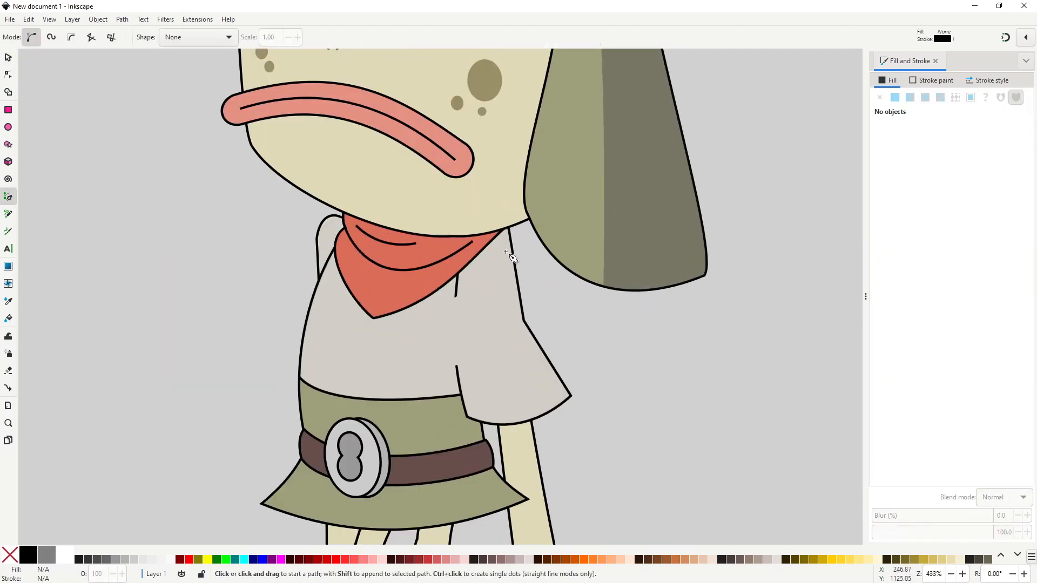
{"action": "left_click", "coordinate": [492, 210]}
{"action": "left_click", "coordinate": [493, 332]}
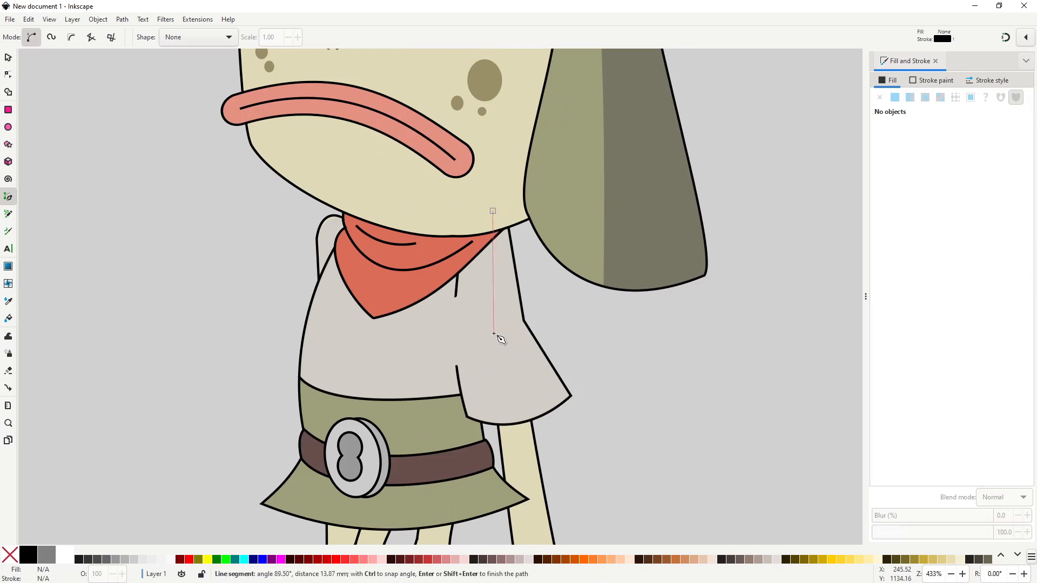
{"action": "left_click", "coordinate": [554, 437]}
{"action": "left_click", "coordinate": [613, 398]}
{"action": "left_click", "coordinate": [538, 294]}
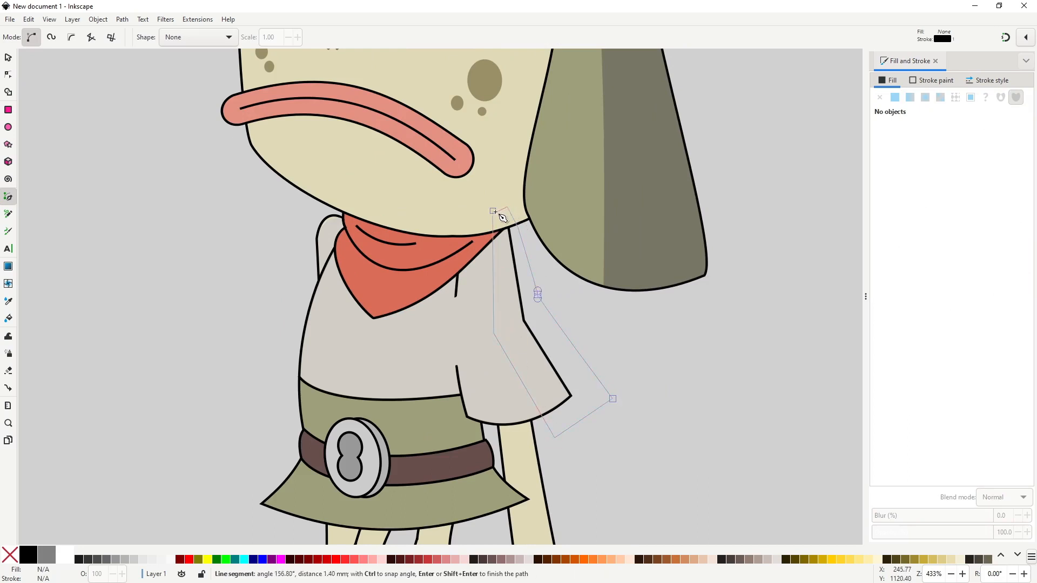
{"action": "left_click", "coordinate": [507, 207]}
{"action": "left_click", "coordinate": [492, 210]}
- Intersect a copy of the shirt with the sleeve shadow outline so only the overlapping area remains
{"action": "key", "text": "s"}
{"action": "left_click", "coordinate": [488, 372]}
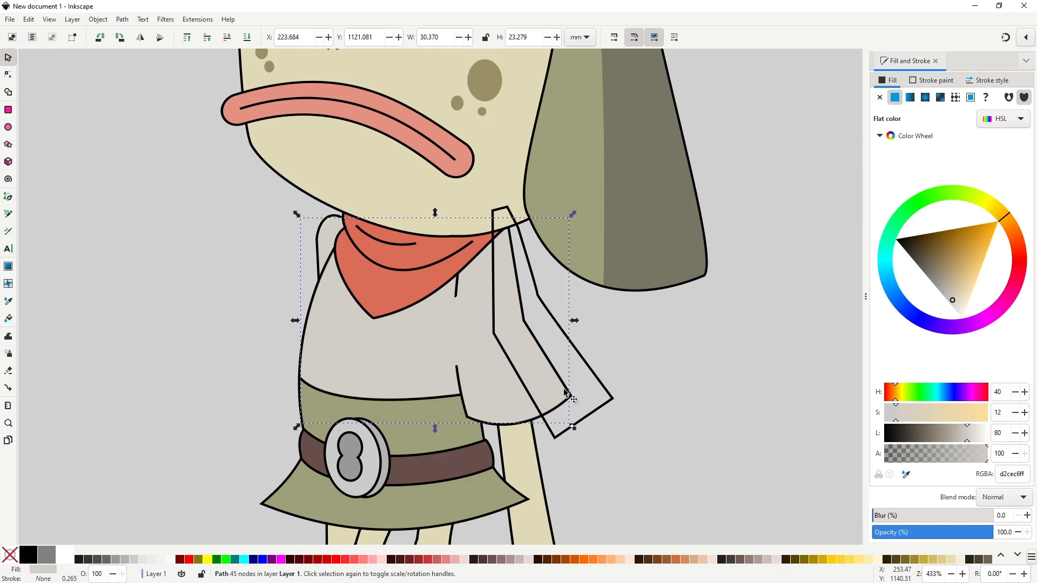
{"action": "left_click", "coordinate": [603, 389], "text": "shift"}
{"action": "key", "text": "ctrl+asterisk"}
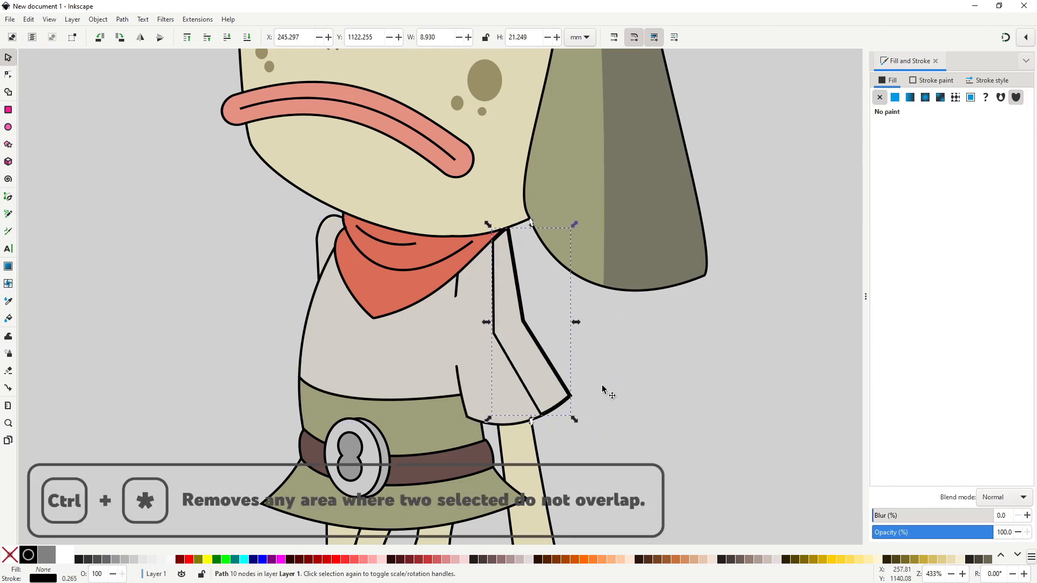
- Copy the hat shadow's fill and stroke style and apply it to the sleeve shadow
{"action": "left_click", "coordinate": [645, 250]}
{"action": "scroll", "coordinate": [594, 357], "scroll_direction": "down", "scroll_amount": 3}
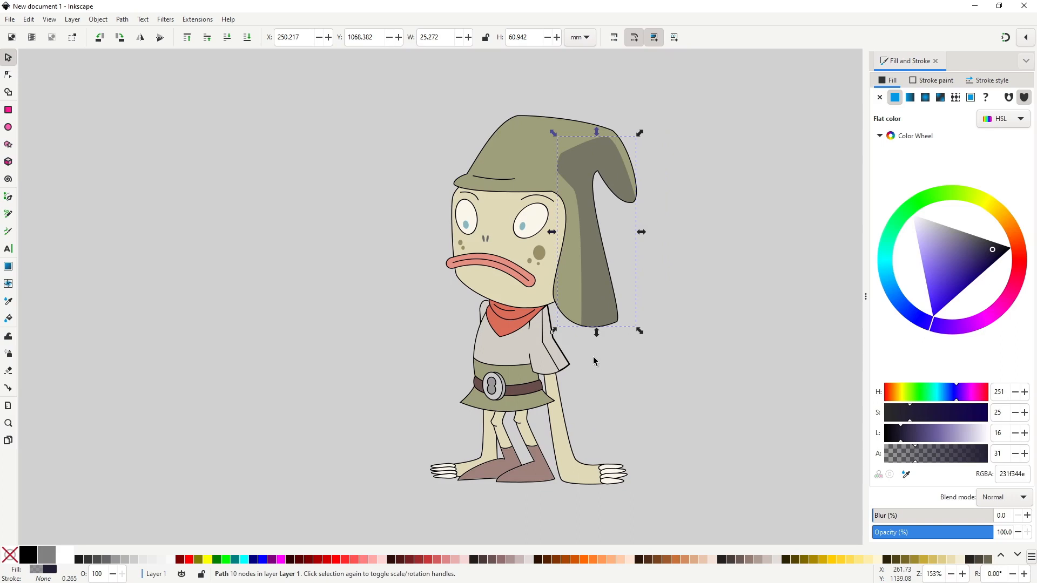
{"action": "key", "text": "ctrl+c"}
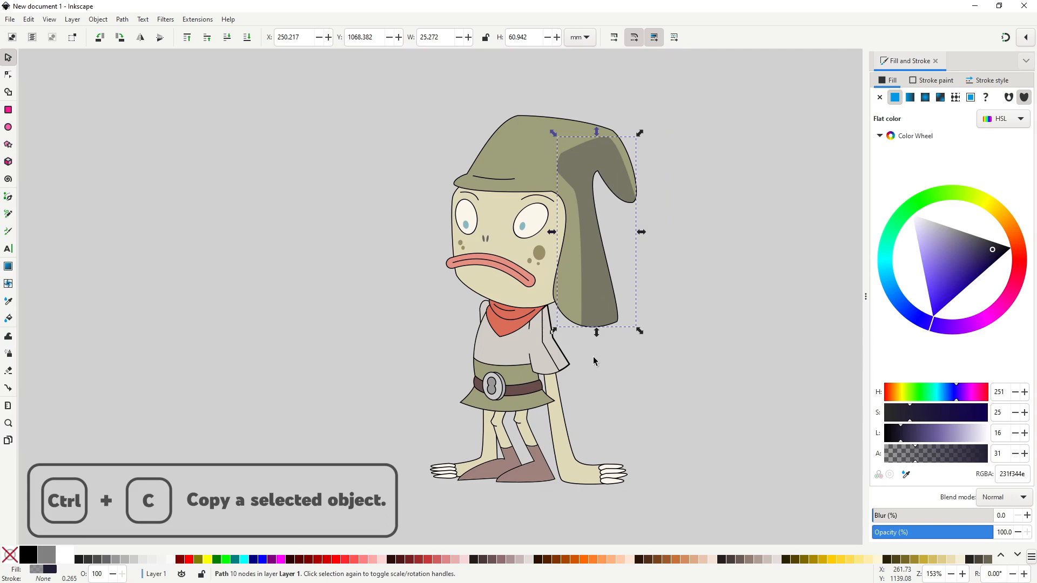
{"action": "left_click", "coordinate": [552, 362]}
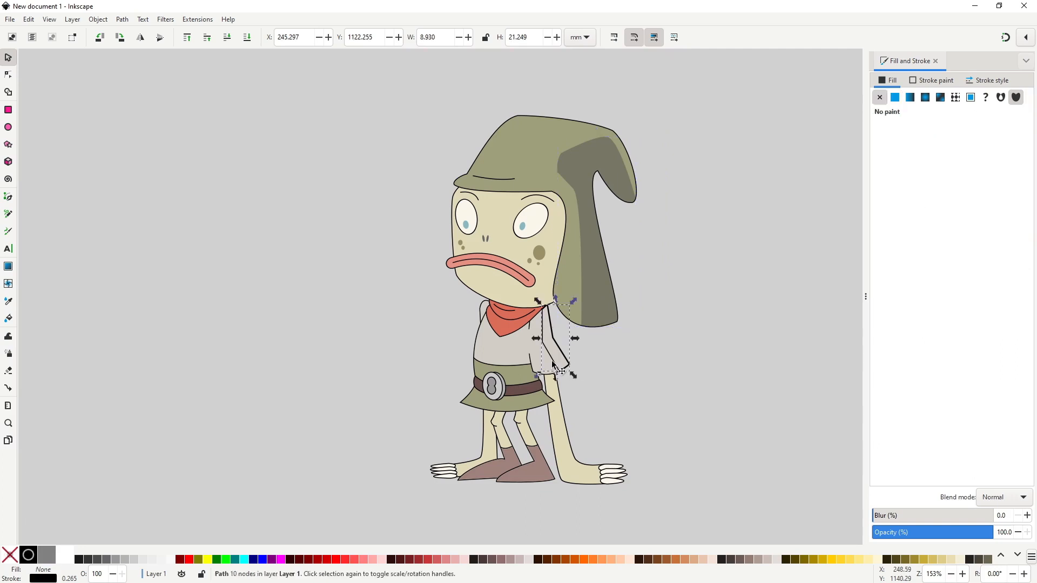
{"action": "key", "text": "ctrl+shift+v"}
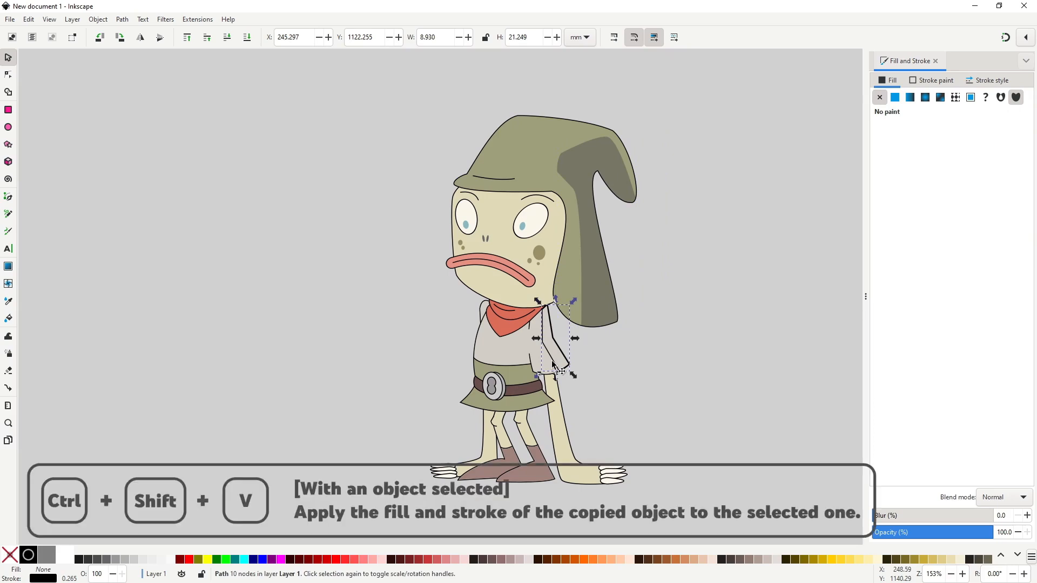
{"action": "key", "text": "ctrl+shift+v"}
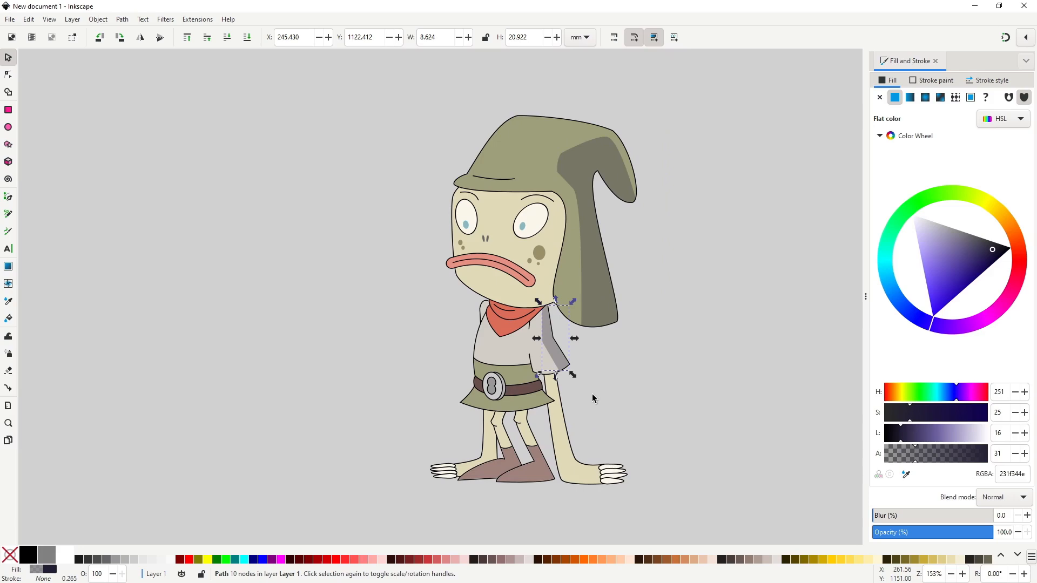
- Draw a closed shadow outline along the outer side of the near arm from the sleeve down to the fingers
{"action": "scroll", "coordinate": [576, 417], "scroll_direction": "up", "scroll_amount": 2}
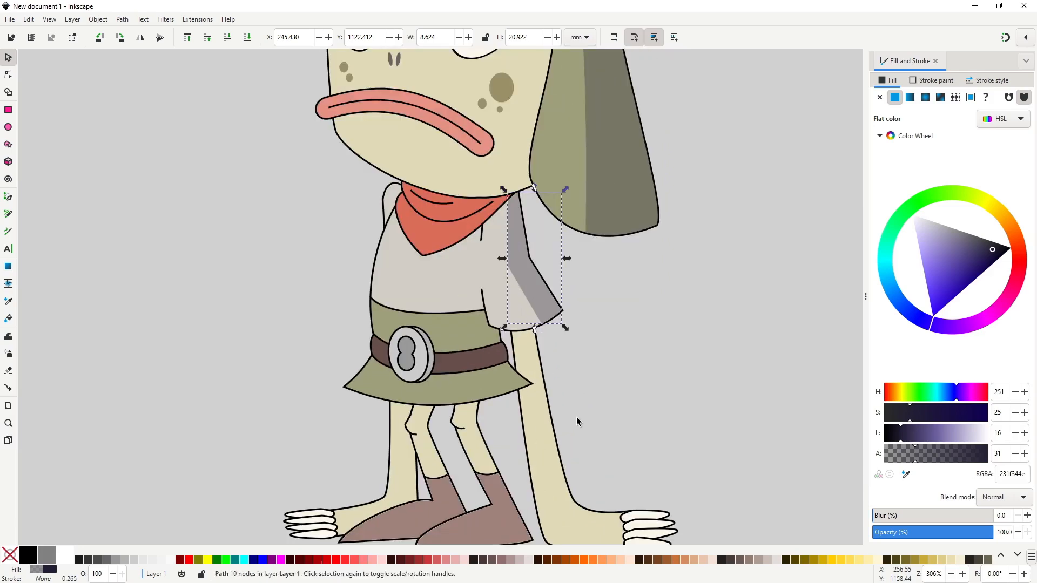
{"action": "key", "text": "b"}
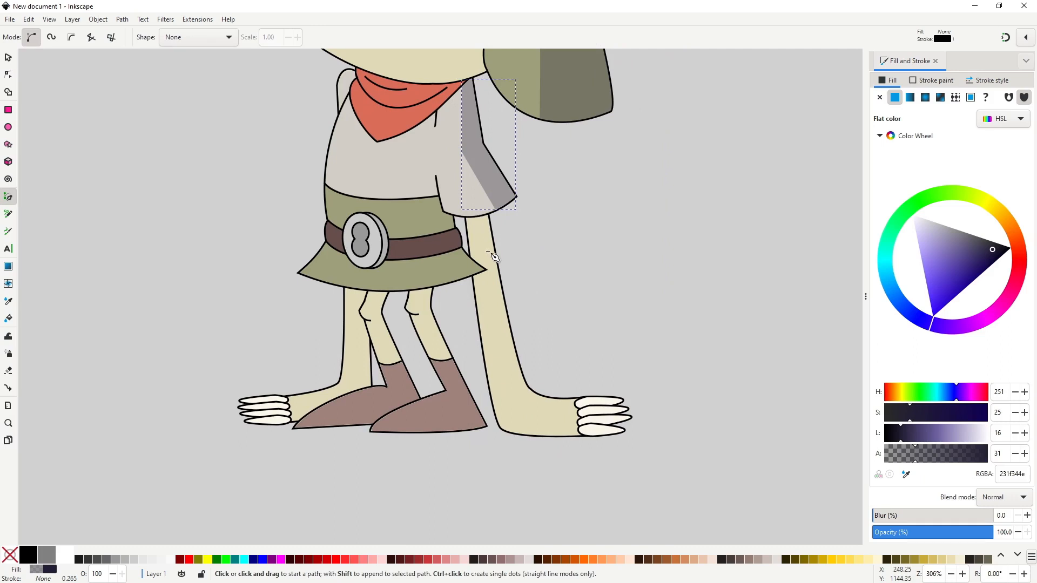
{"action": "left_click", "coordinate": [480, 216]}
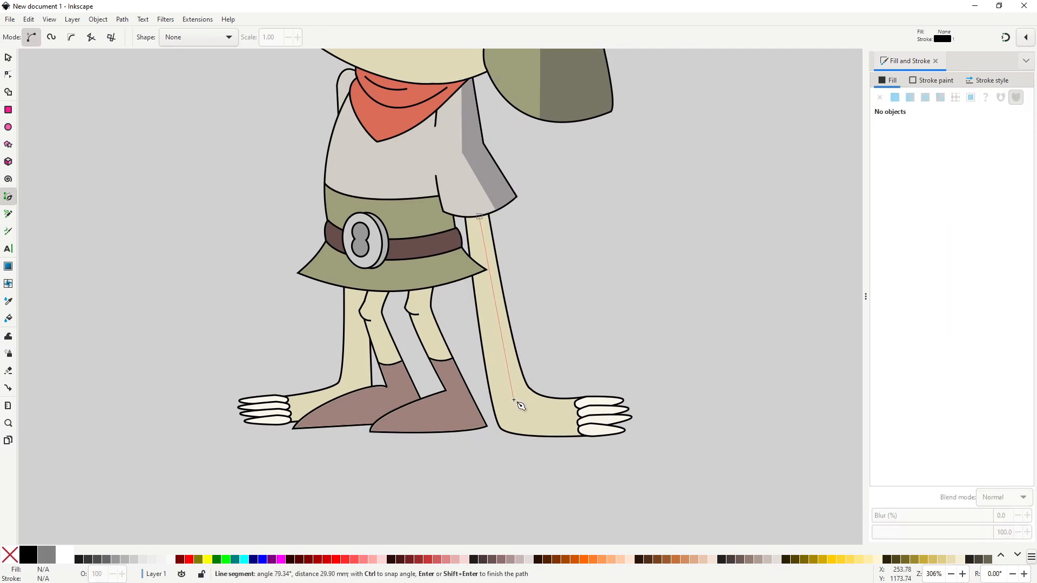
{"action": "left_click", "coordinate": [514, 400]}
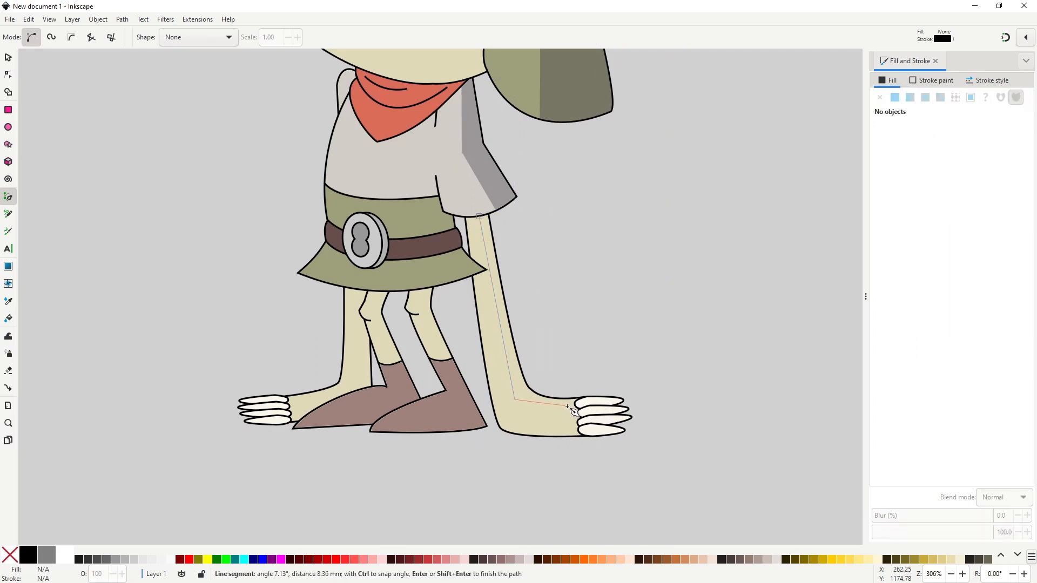
{"action": "left_click", "coordinate": [581, 396]}
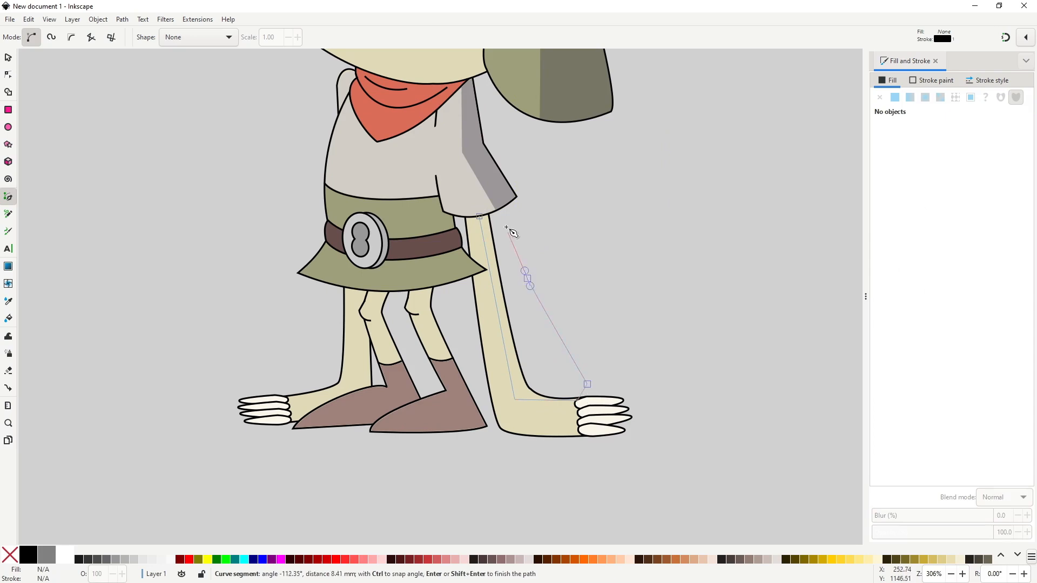
{"action": "left_click", "coordinate": [480, 217]}
- Trim the new shadow outline to the near arm's shape by keeping only its overlap with an arm copy
{"action": "key", "text": "s"}
{"action": "left_click", "coordinate": [492, 338]}
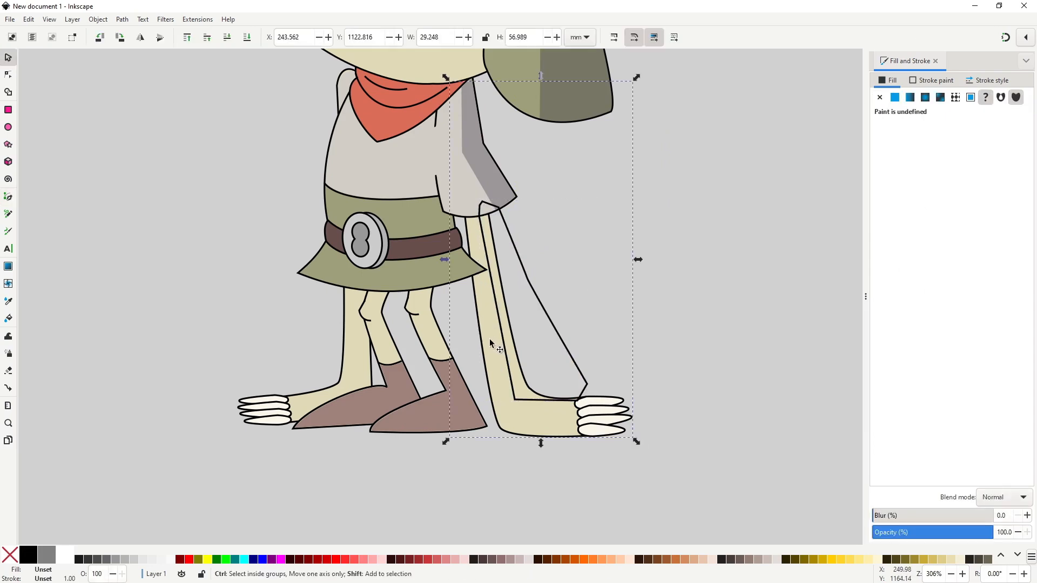
{"action": "left_click", "coordinate": [489, 338]}
{"action": "key", "text": "Escape"}
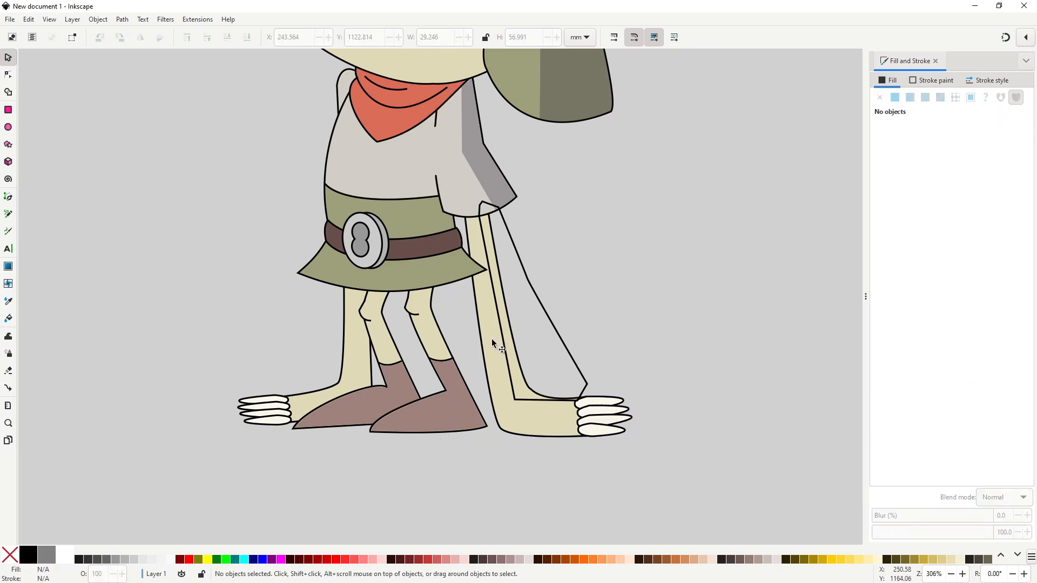
{"action": "left_click", "coordinate": [537, 331]}
{"action": "key", "text": "Home"}
{"action": "left_click", "coordinate": [560, 338], "text": "shift"}
{"action": "key", "text": "ctrl+minus"}
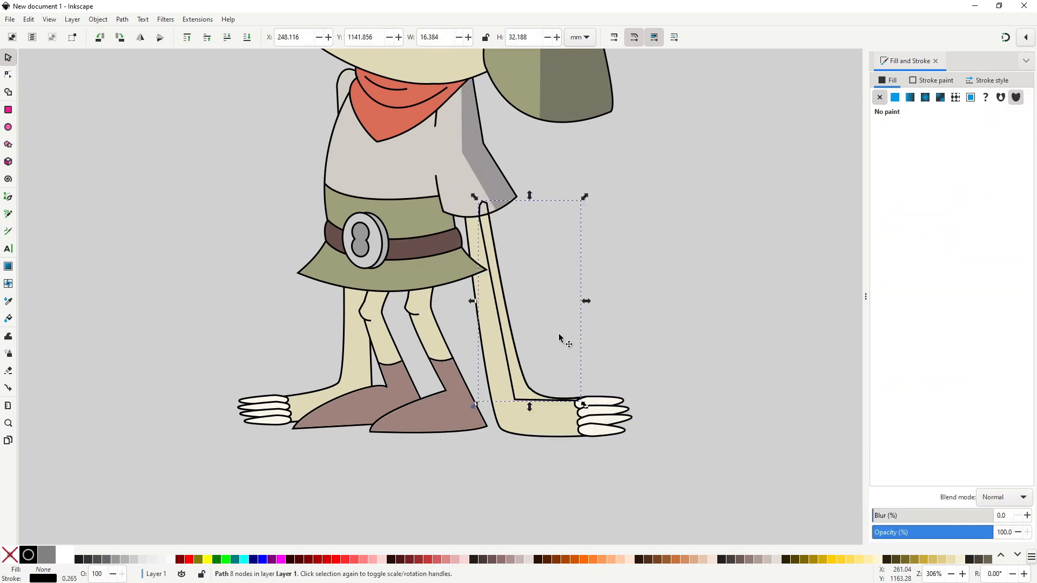
- Apply the copied shadow style to the arm shadow and curve its lower edge along the wrist
{"action": "key", "text": "ctrl+shift+v"}
{"action": "key", "text": "n"}
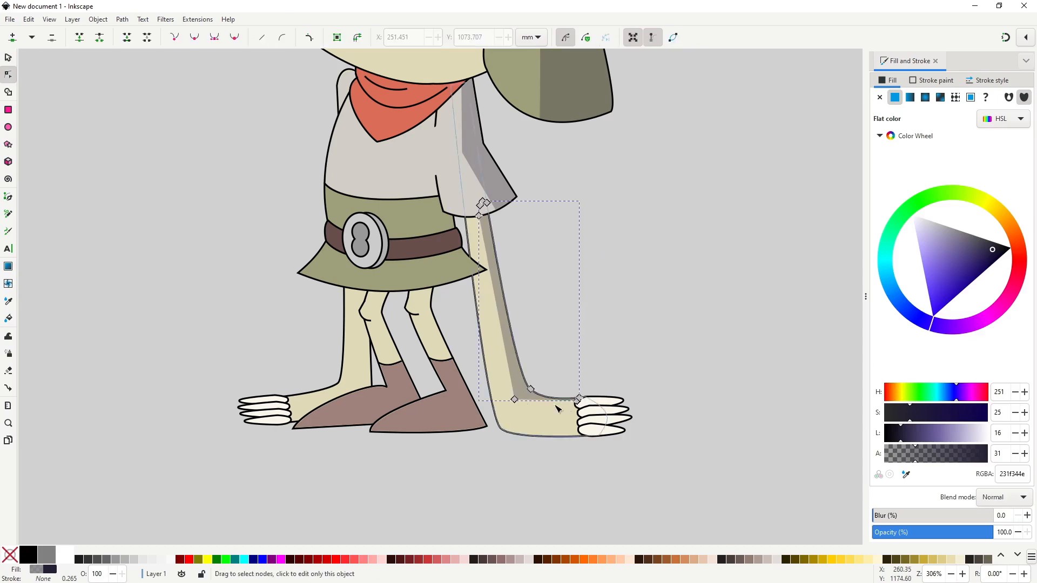
{"action": "left_click_drag", "start_coordinate": [549, 405], "coordinate": [576, 404]}
{"action": "key", "text": "s"}
{"action": "left_click", "coordinate": [598, 377]}
{"action": "scroll", "coordinate": [598, 377], "scroll_direction": "down", "scroll_amount": 2}
- Lower the arm shadow in the stacking order so its end sits behind the near hand's fingers
{"action": "scroll", "coordinate": [597, 380], "scroll_direction": "up", "scroll_amount": 5}
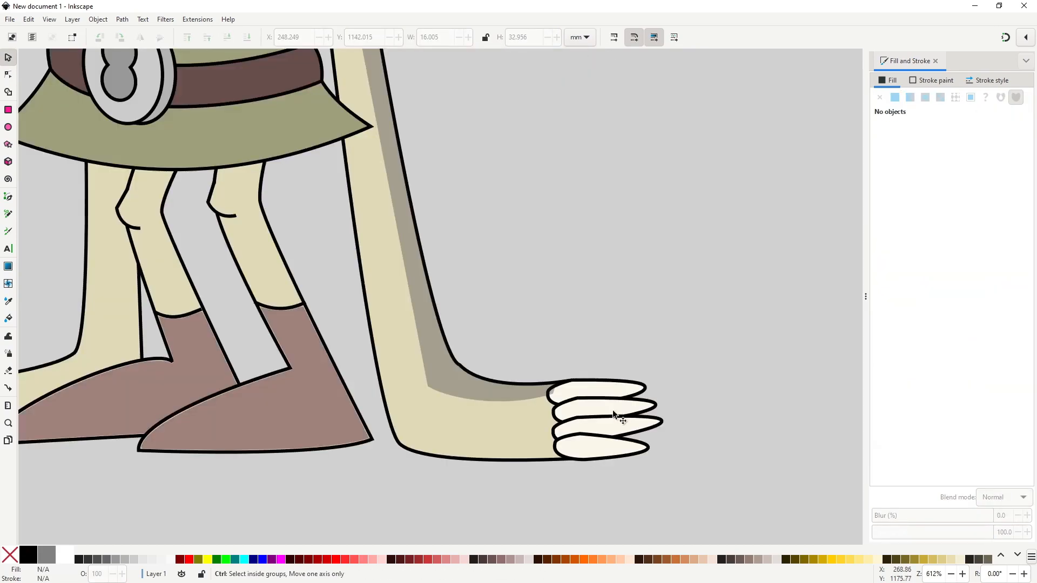
{"action": "key", "text": "n"}
{"action": "left_click", "coordinate": [556, 394]}
{"action": "key", "text": "s"}
{"action": "left_click", "coordinate": [509, 398]}
{"action": "key", "text": "Page_Down"}
{"action": "key", "text": "Page_Down"}
{"action": "key", "text": "Page_Down"}
{"action": "key", "text": "Page_Up"}
{"action": "left_click", "coordinate": [624, 359]}
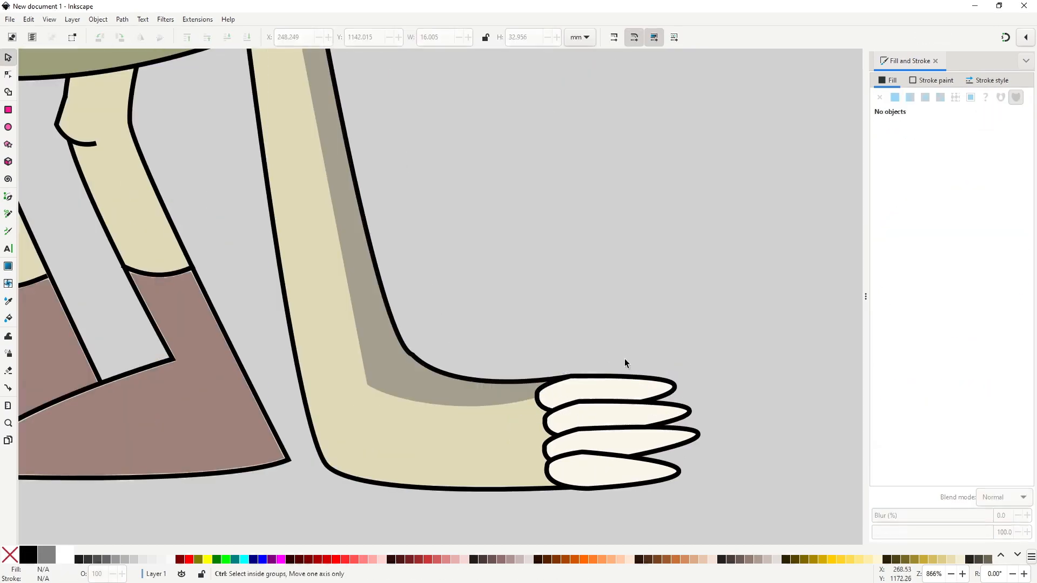
- Draw a slim closed shadow along the lower edge of the near hand's uppermost finger and apply the copied shadow style
{"action": "scroll", "coordinate": [432, 357], "scroll_direction": "down", "scroll_amount": 2}
{"action": "scroll", "coordinate": [475, 389], "scroll_direction": "up", "scroll_amount": 2}
{"action": "key", "text": "b"}
{"action": "scroll", "coordinate": [476, 389], "scroll_direction": "down", "scroll_amount": 2}
{"action": "scroll", "coordinate": [540, 438], "scroll_direction": "up", "scroll_amount": 2}
{"action": "left_click", "coordinate": [456, 339]}
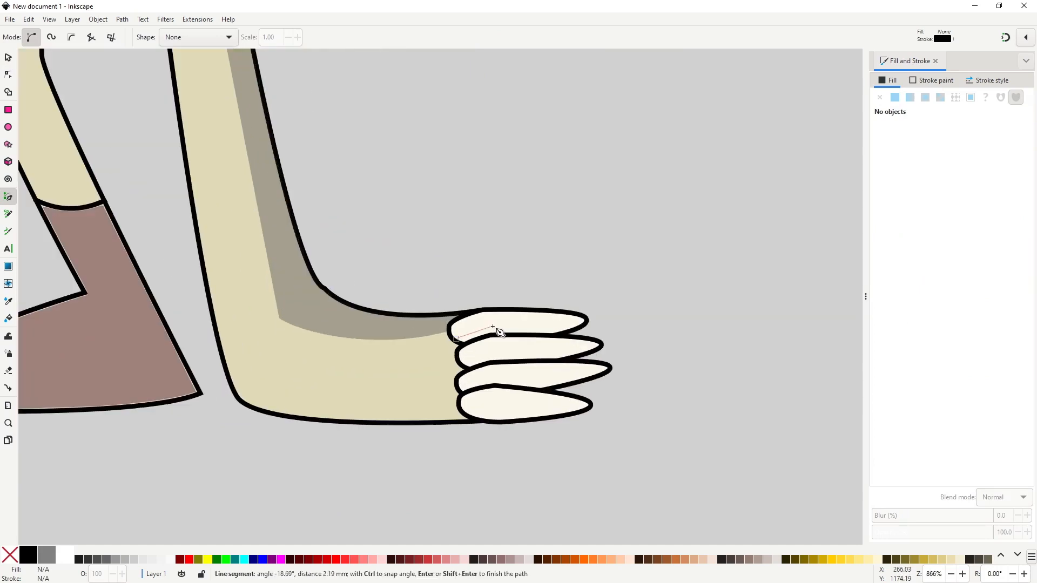
{"action": "left_click", "coordinate": [490, 322]}
{"action": "left_click", "coordinate": [569, 331]}
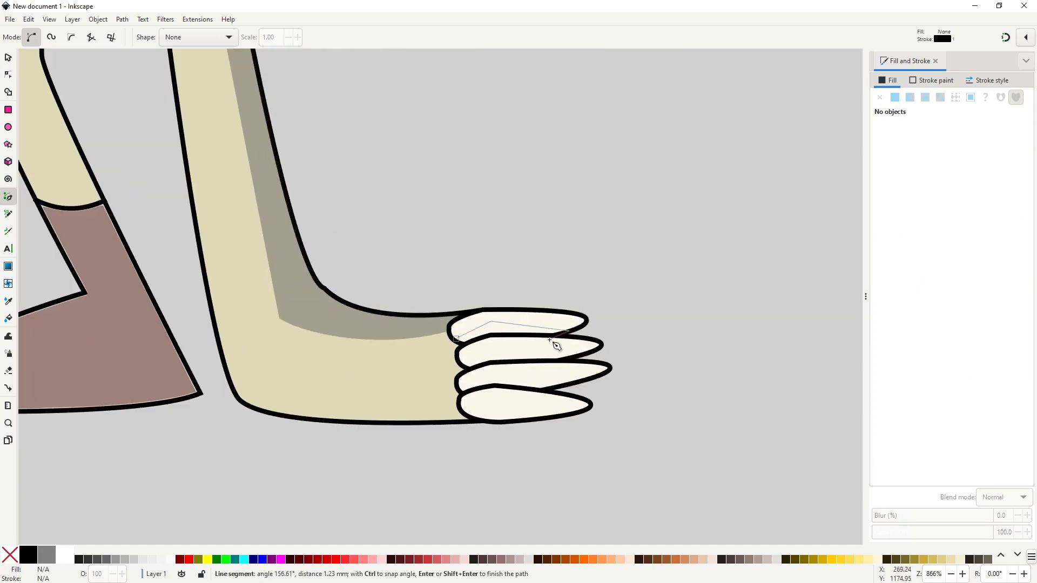
{"action": "left_click", "coordinate": [487, 338]}
{"action": "left_click", "coordinate": [456, 339]}
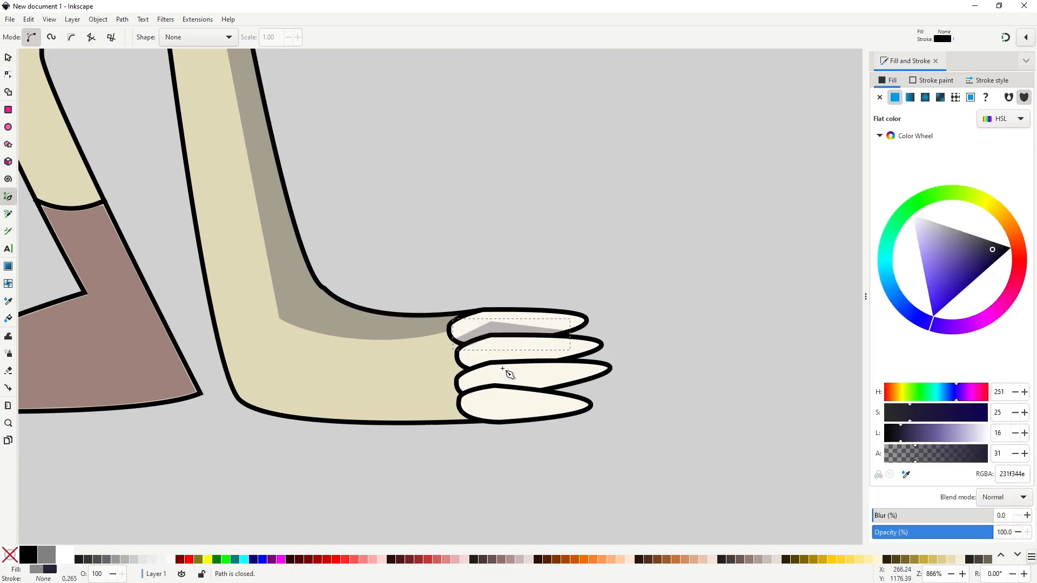
- Draw a slim closed shadow along the lower edge of the near hand's second finger with the copied shadow style
{"action": "left_click", "coordinate": [460, 359]}
{"action": "left_click", "coordinate": [490, 348]}
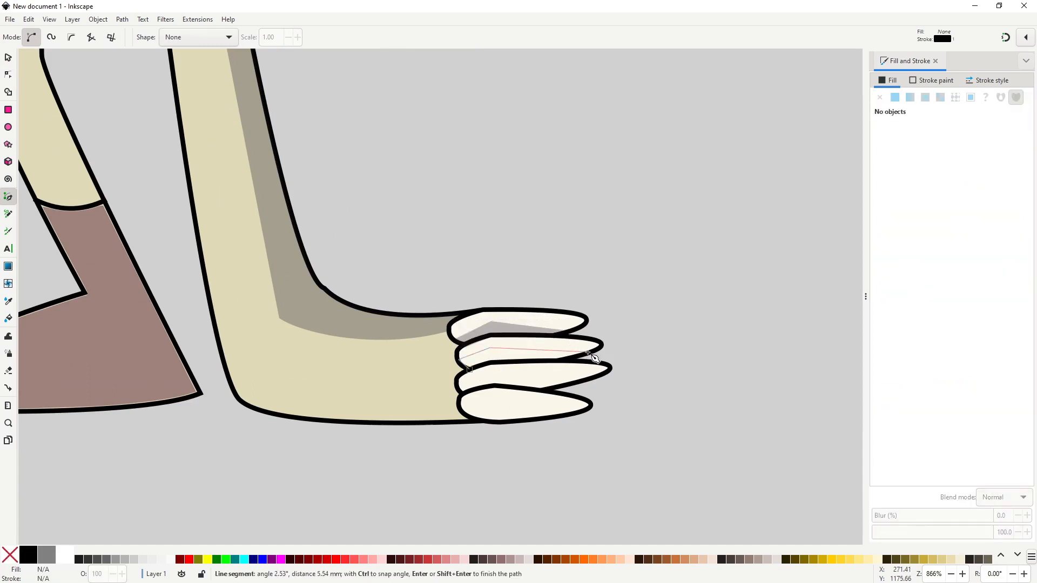
{"action": "left_click", "coordinate": [589, 353]}
{"action": "left_click", "coordinate": [493, 363]}
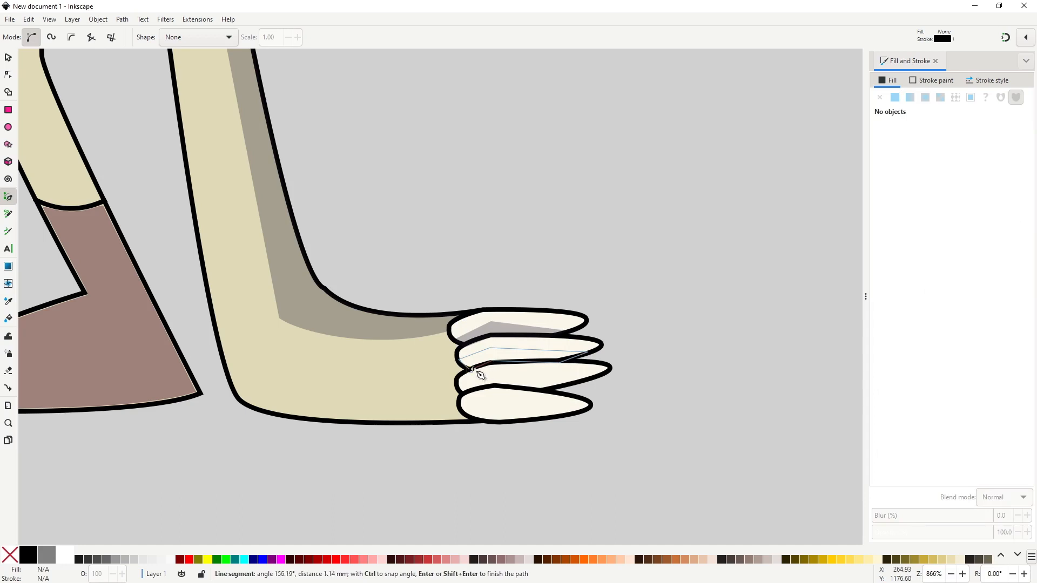
{"action": "left_click", "coordinate": [460, 359]}
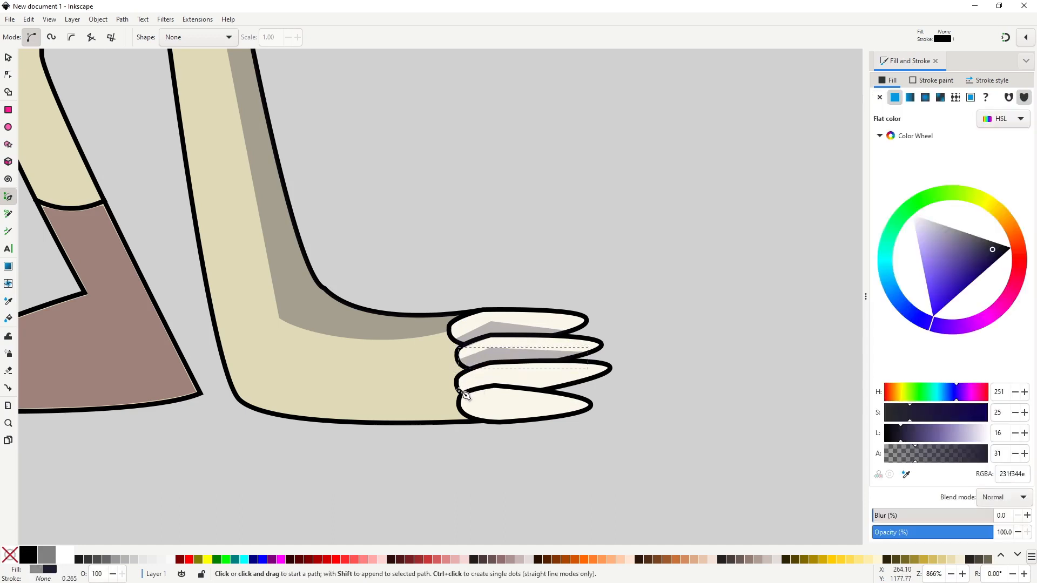
- Add a matching closed shadow in the copied style along the lower edge of the near hand's third finger
{"action": "left_click", "coordinate": [460, 389]}
{"action": "left_click", "coordinate": [492, 376]}
{"action": "left_click", "coordinate": [540, 388]}
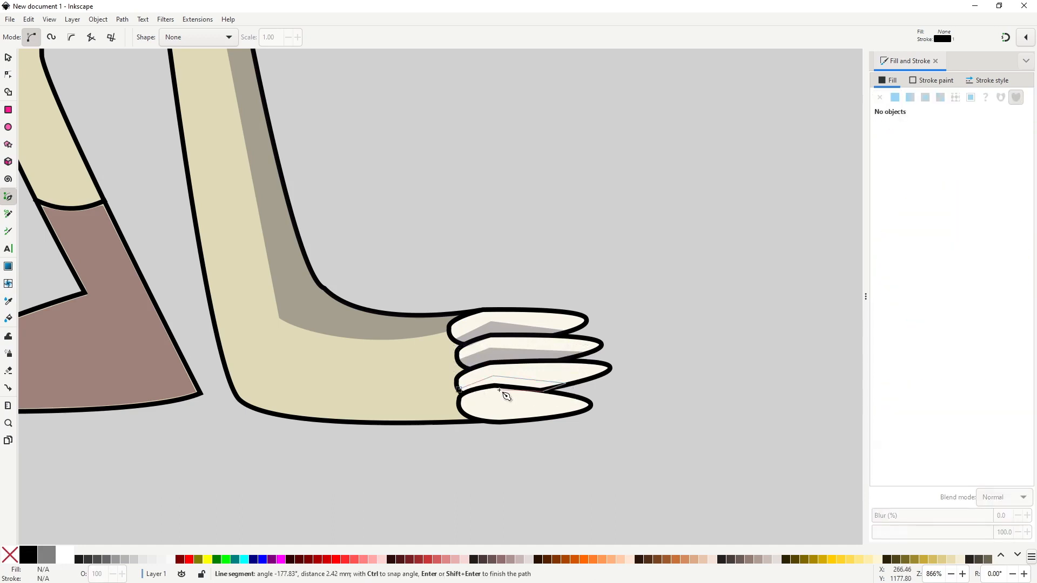
{"action": "left_click", "coordinate": [493, 387]}
{"action": "left_click", "coordinate": [459, 390]}
- Draw a closed shadow across the lower part of the near hand's lowest finger and give it the copied shadow style
{"action": "left_click", "coordinate": [464, 411]}
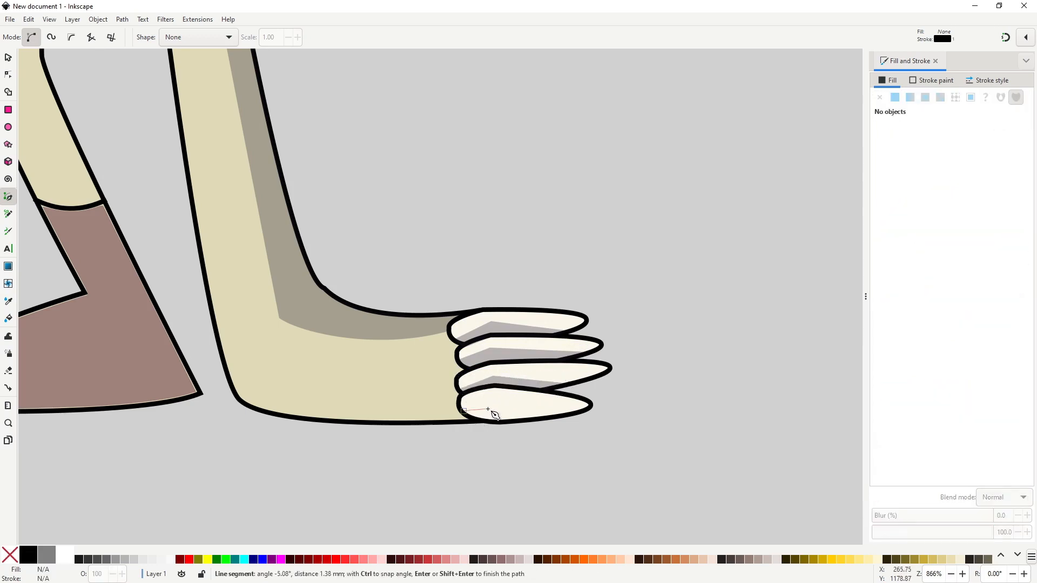
{"action": "left_click", "coordinate": [493, 407]}
{"action": "left_click", "coordinate": [588, 408]}
{"action": "left_click", "coordinate": [507, 424]}
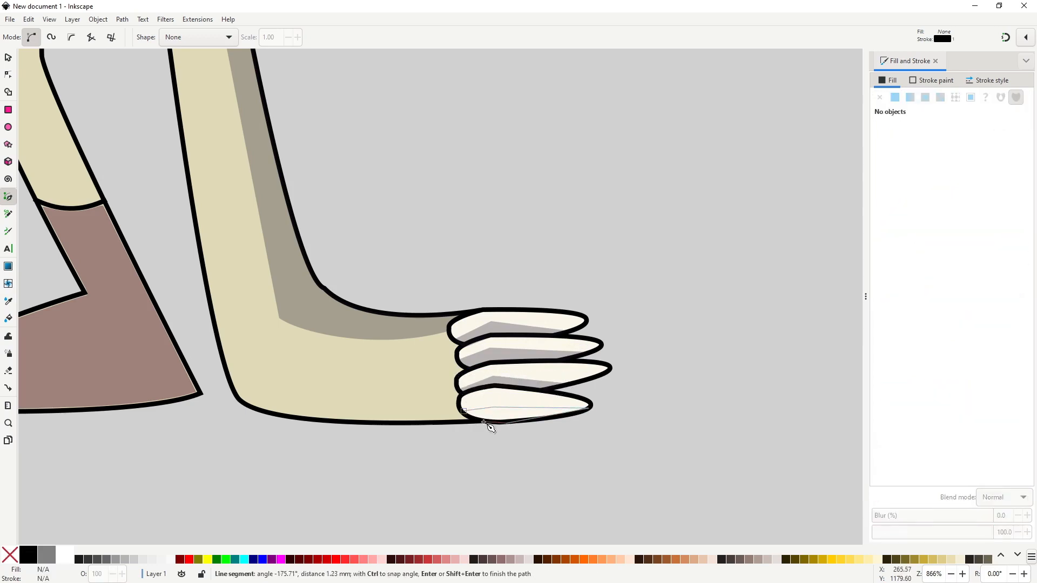
{"action": "left_click", "coordinate": [468, 414]}
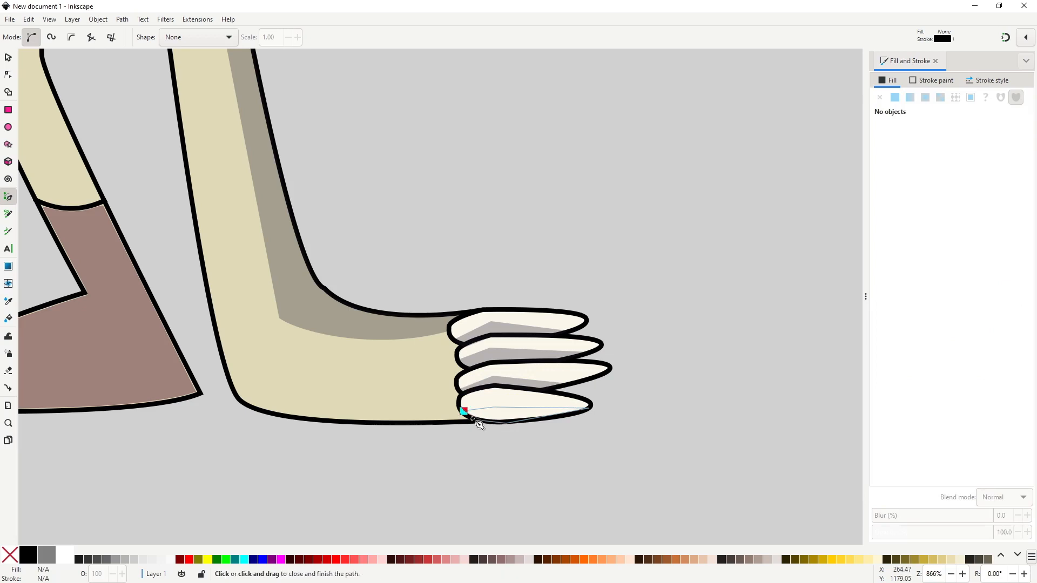
- Draw a thin closed shadow in the copied style along the near wrist's underside up to the fingers and curve its upper edge
{"action": "left_click", "coordinate": [227, 372]}
{"action": "left_click", "coordinate": [284, 398]}
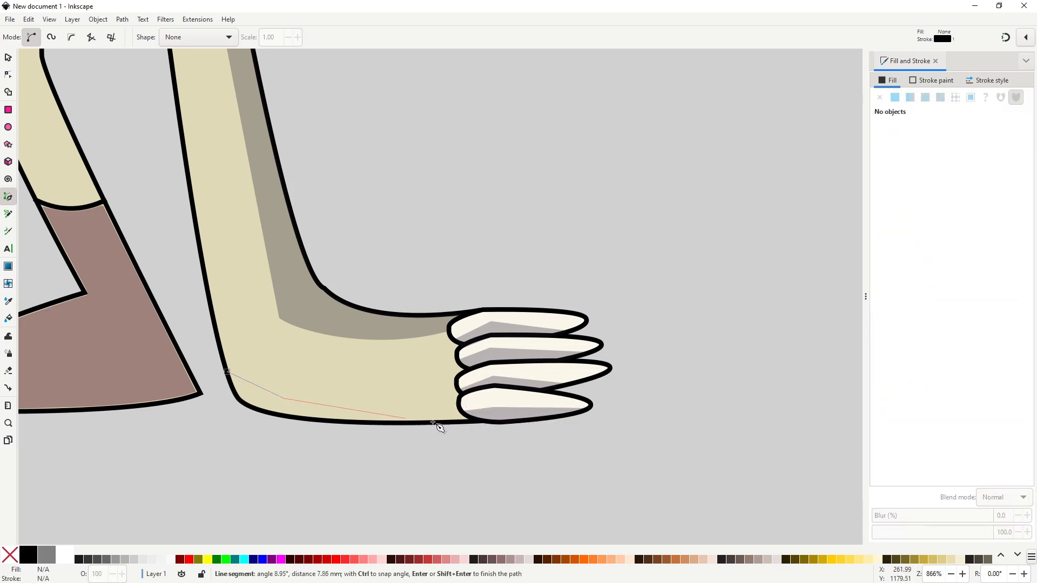
{"action": "left_click", "coordinate": [475, 422]}
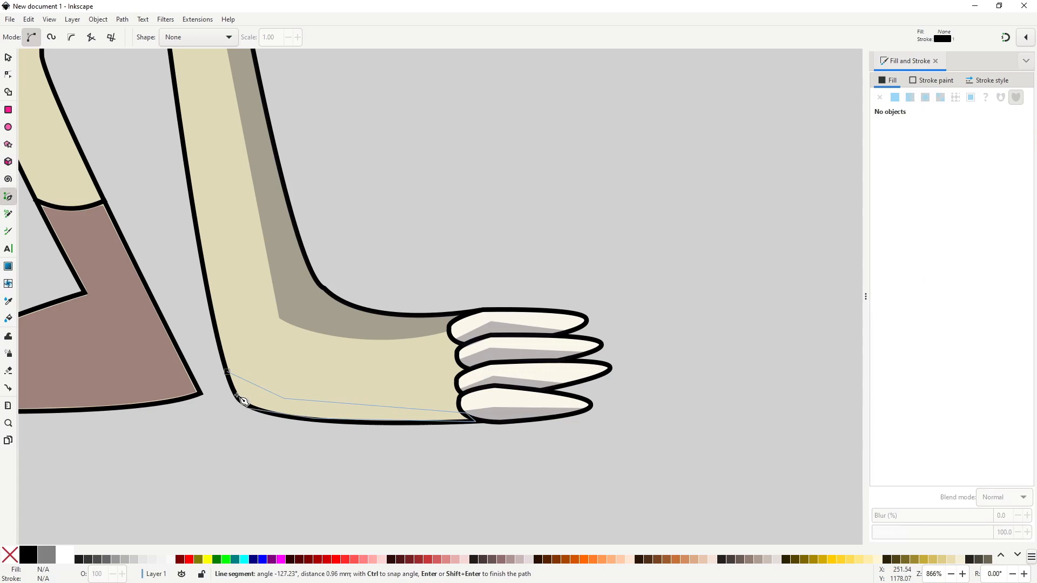
{"action": "left_click", "coordinate": [227, 371]}
{"action": "key", "text": "n"}
{"action": "mouse_move", "coordinate": [284, 398]}
{"action": "left_mouse_down"}
{"action": "mouse_move", "coordinate": [312, 406]}
{"action": "mouse_move", "coordinate": [265, 397]}
{"action": "left_mouse_up"}
{"action": "key", "text": "shift+a"}
{"action": "scroll", "coordinate": [316, 483], "scroll_direction": "down", "scroll_amount": 3}
{"action": "left_click", "coordinate": [431, 341]}
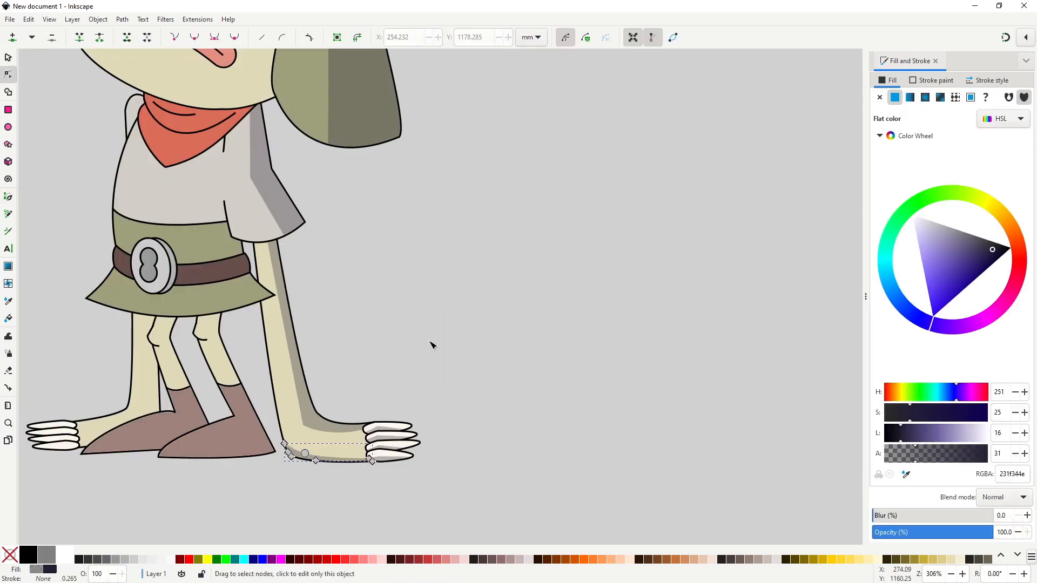
{"action": "left_click", "coordinate": [430, 341]}
- Draw a closed outline across the near arm just below the sleeve hem, with a curved lower edge parallel to the hem
{"action": "scroll", "coordinate": [423, 399], "scroll_direction": "down", "scroll_amount": 4}
{"action": "scroll", "coordinate": [394, 389], "scroll_direction": "up", "scroll_amount": 2}
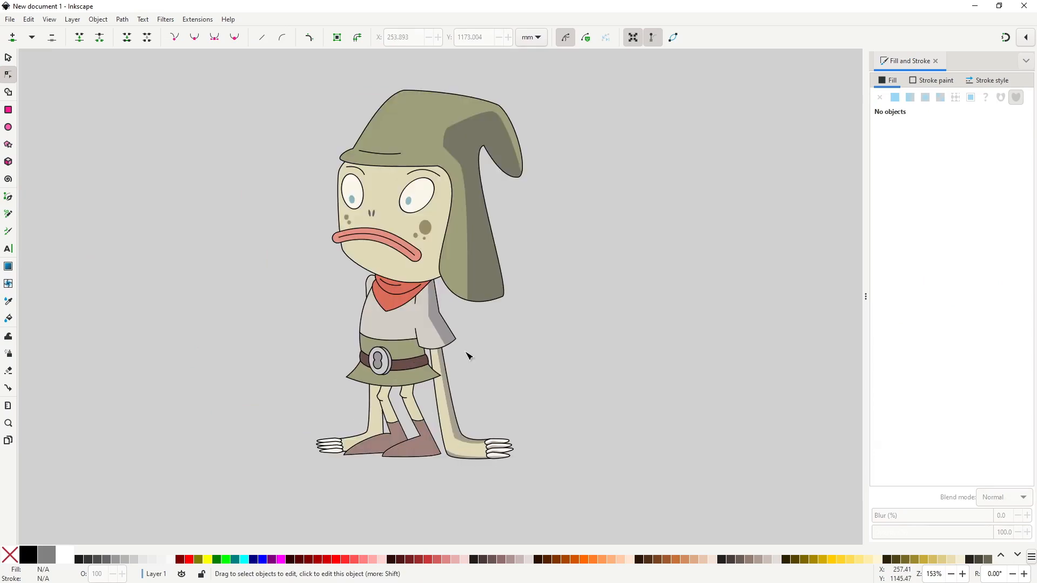
{"action": "scroll", "coordinate": [464, 345], "scroll_direction": "up", "scroll_amount": 5}
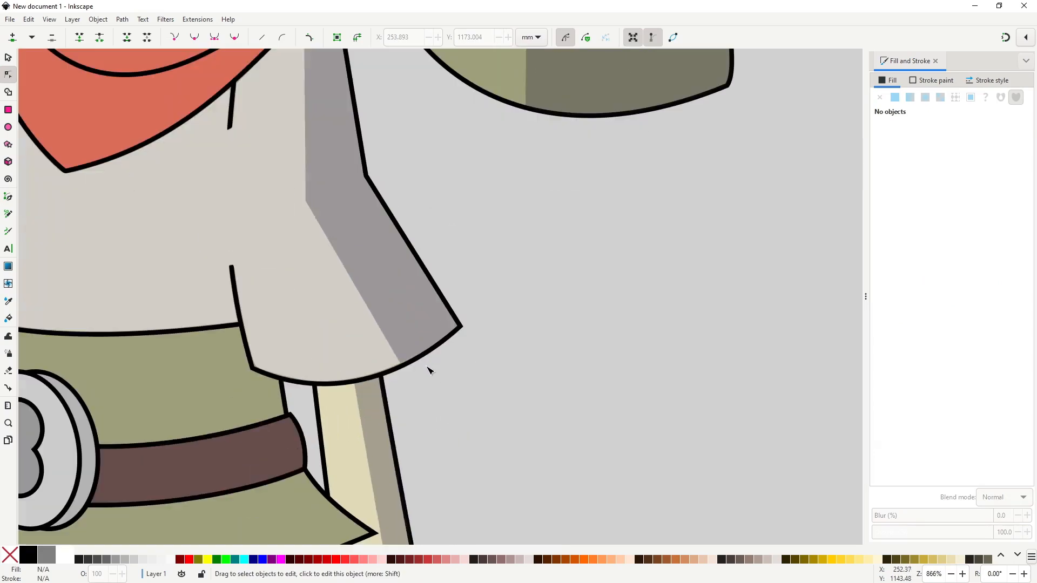
{"action": "key", "text": "b"}
{"action": "left_click", "coordinate": [317, 404]}
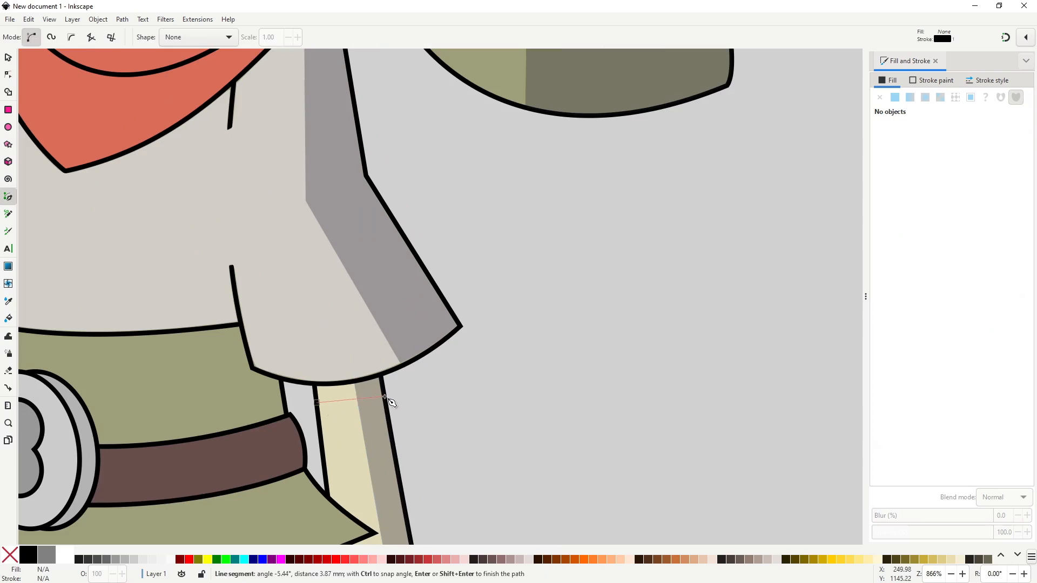
{"action": "mouse_move", "coordinate": [385, 397]}
{"action": "left_mouse_down"}
{"action": "mouse_move", "coordinate": [401, 370]}
{"action": "mouse_move", "coordinate": [424, 373]}
{"action": "left_mouse_up"}
{"action": "key", "text": "space"}
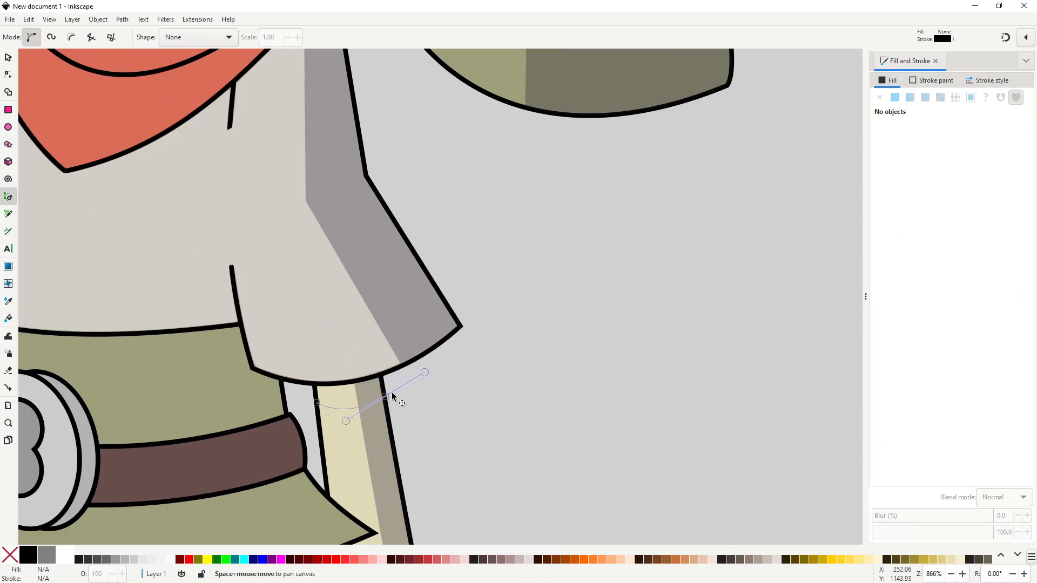
{"action": "key", "text": "space"}
{"action": "left_click", "coordinate": [385, 397]}
{"action": "left_click", "coordinate": [381, 373]}
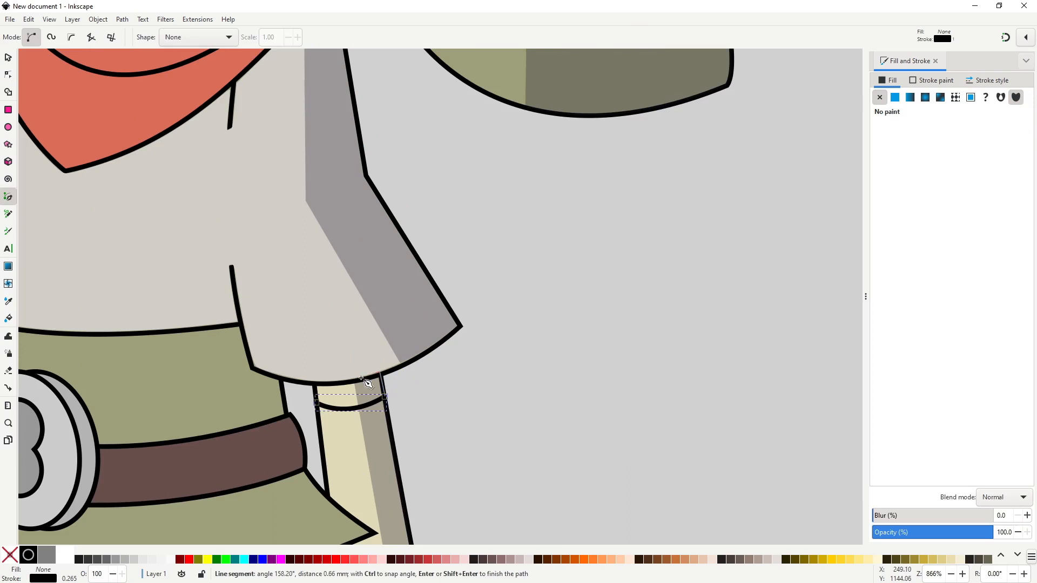
{"action": "left_click", "coordinate": [316, 381]}
{"action": "left_click", "coordinate": [318, 406]}
{"action": "key", "text": "space"}
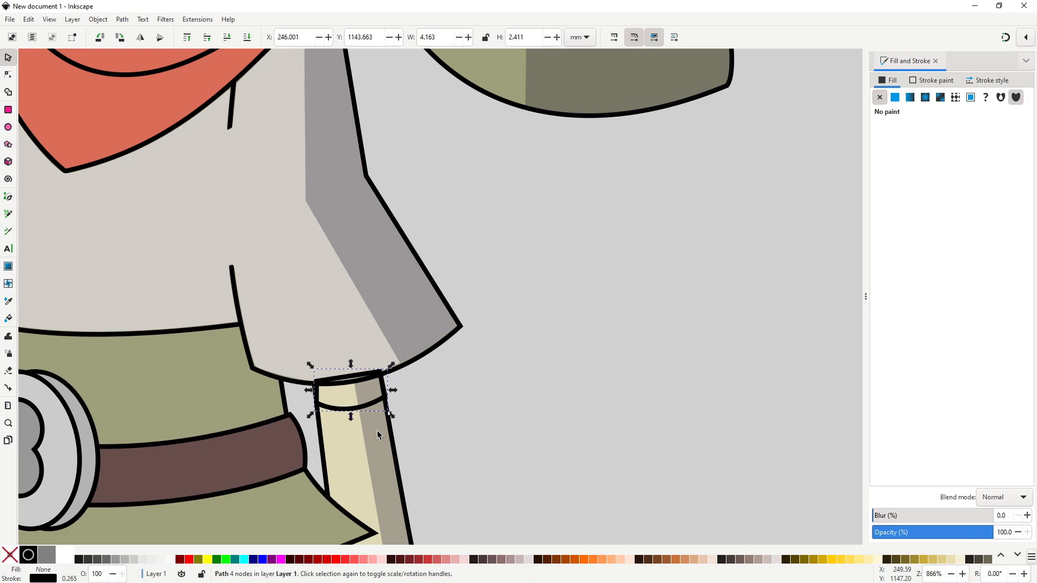
- Merge the outline below the sleeve hem with the near arm's shadow into a single shape using Union
{"action": "left_click", "coordinate": [370, 432], "text": "shift"}
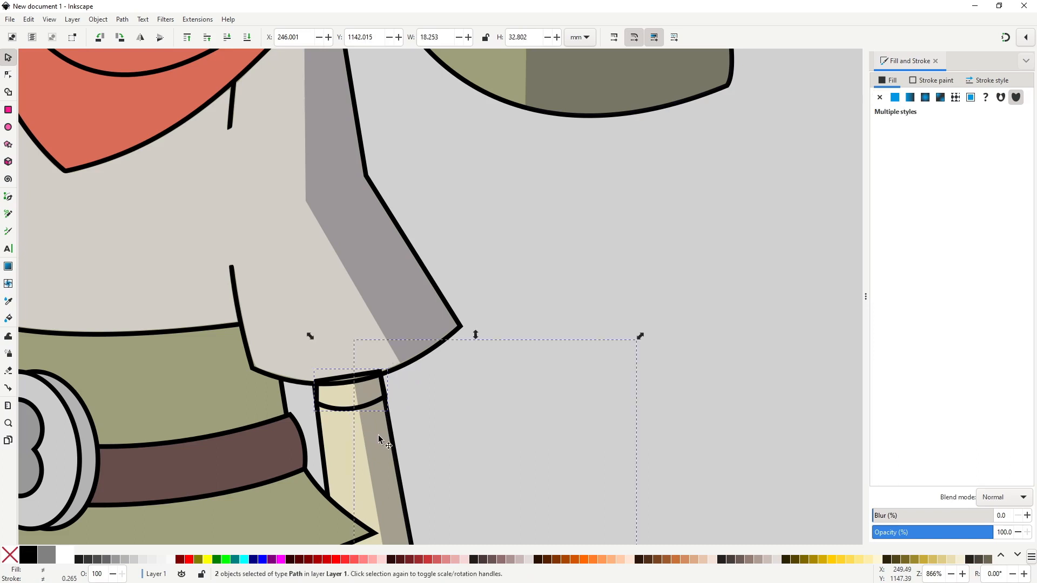
{"action": "key", "text": "ctrl+minus"}
{"action": "key", "text": "ctrl+z"}
{"action": "left_click", "coordinate": [377, 430], "text": "shift"}
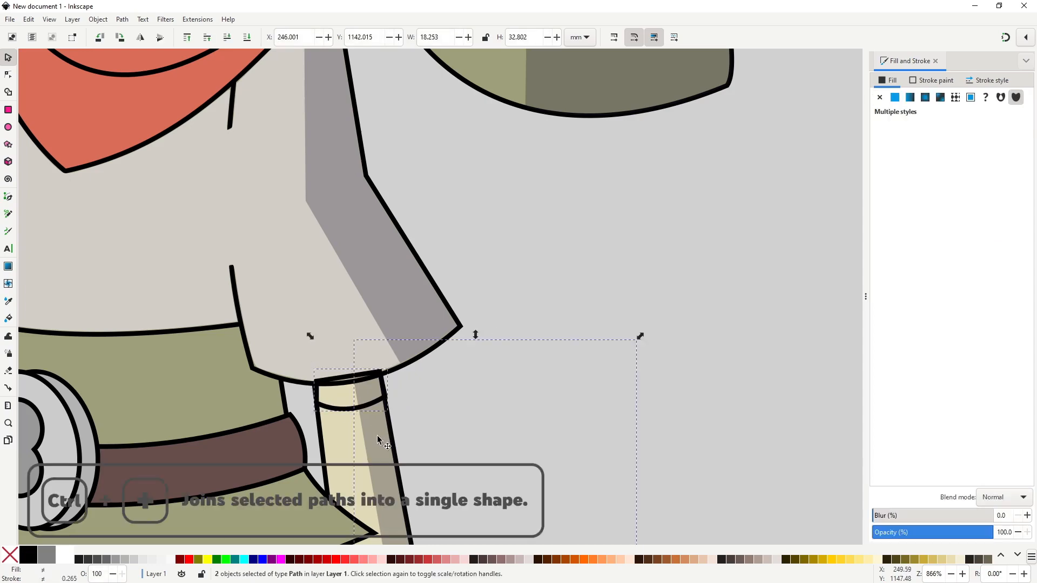
{"action": "key", "text": "ctrl+plus"}
{"action": "left_click", "coordinate": [442, 437]}
{"action": "scroll", "coordinate": [445, 436], "scroll_direction": "down", "scroll_amount": 5}
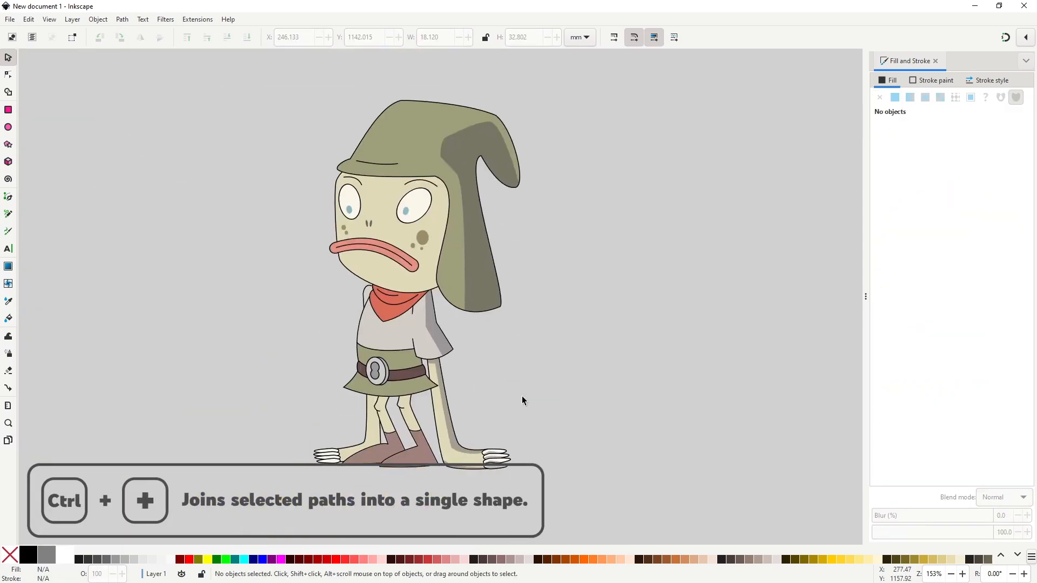
- Draw a closed shadow outline over the near leg's rear side and the boot's sole, extending past the leg and under the skirt
{"action": "scroll", "coordinate": [417, 329], "scroll_direction": "up", "scroll_amount": 3}
{"action": "key", "text": "b"}
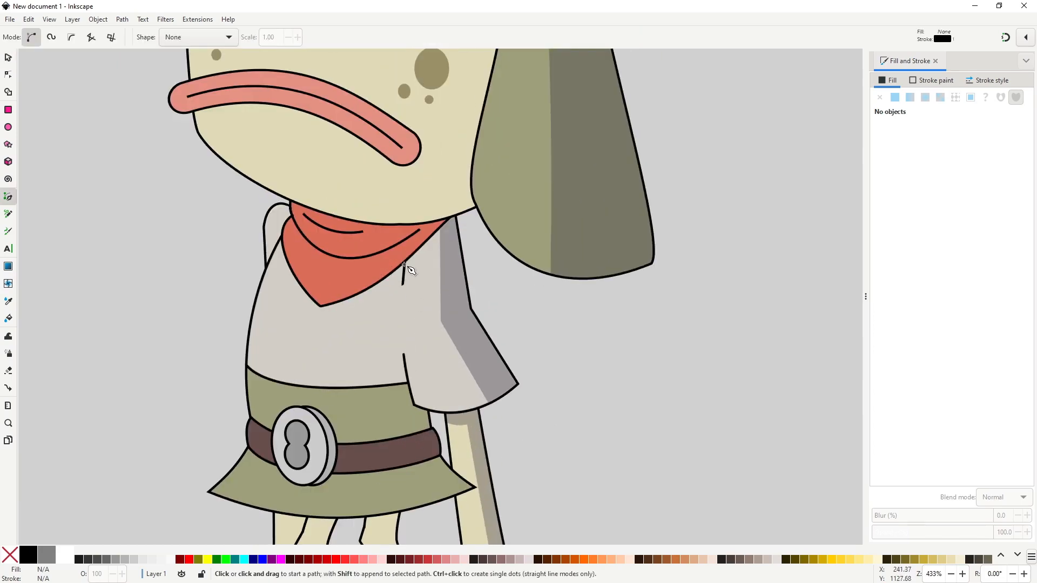
{"action": "scroll", "coordinate": [335, 263], "scroll_direction": "down", "scroll_amount": 2}
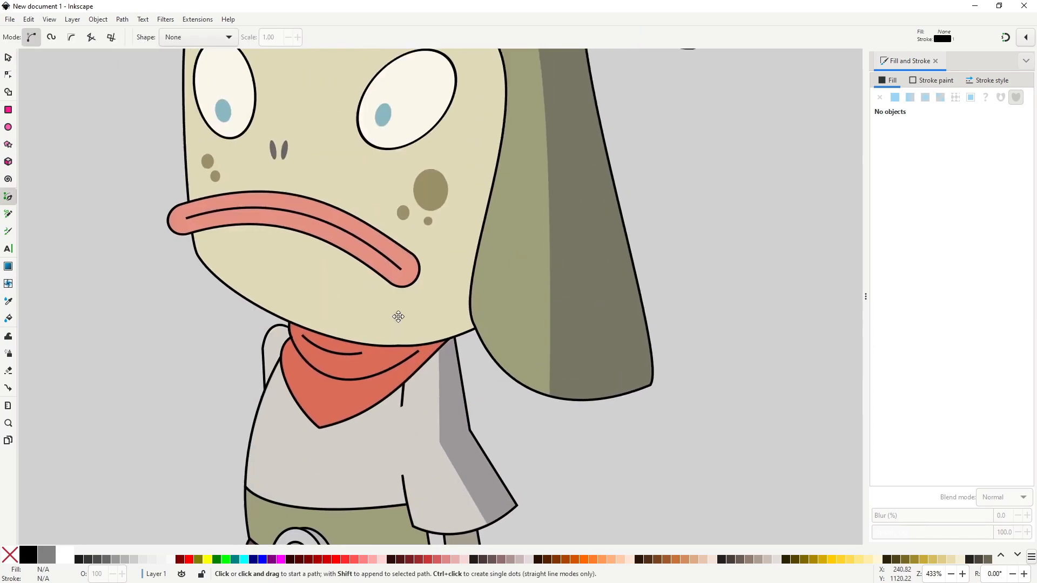
{"action": "scroll", "coordinate": [493, 382], "scroll_direction": "up", "scroll_amount": 1}
{"action": "scroll", "coordinate": [493, 382], "scroll_direction": "down", "scroll_amount": 2}
{"action": "scroll", "coordinate": [493, 382], "scroll_direction": "up", "scroll_amount": 4}
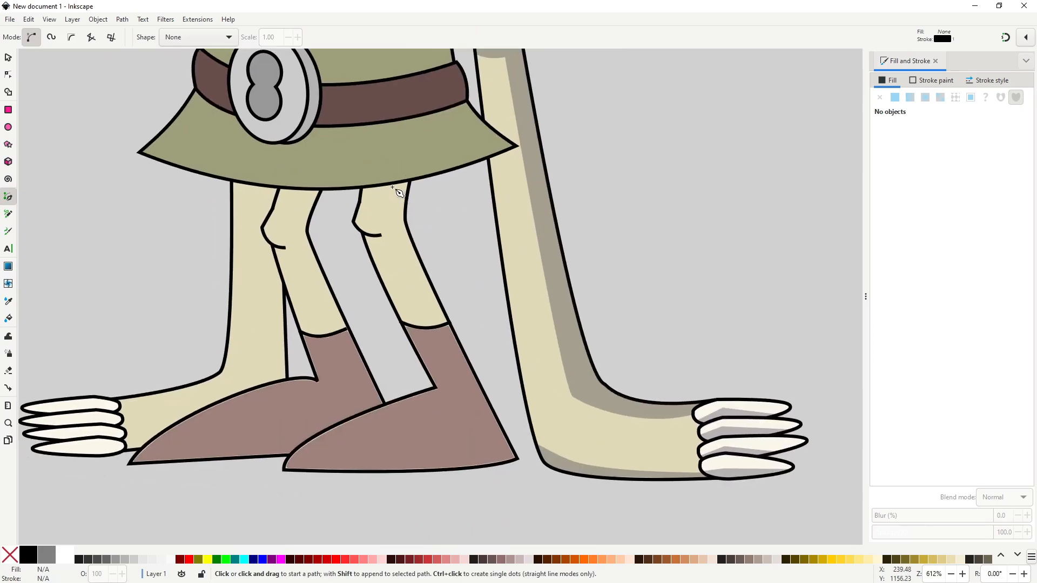
{"action": "left_click", "coordinate": [392, 185]}
{"action": "left_click", "coordinate": [383, 218]}
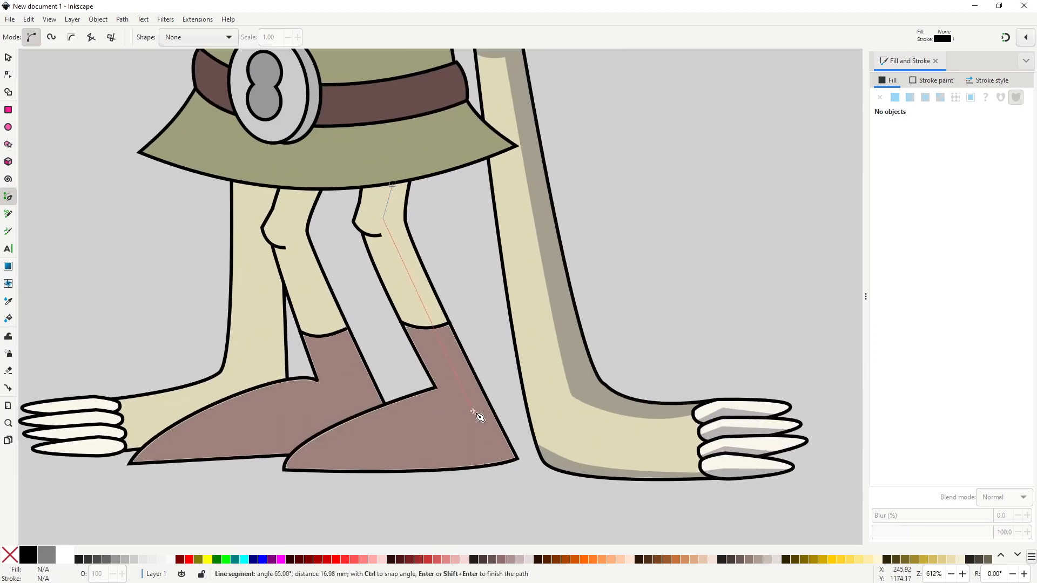
{"action": "left_click", "coordinate": [490, 454]}
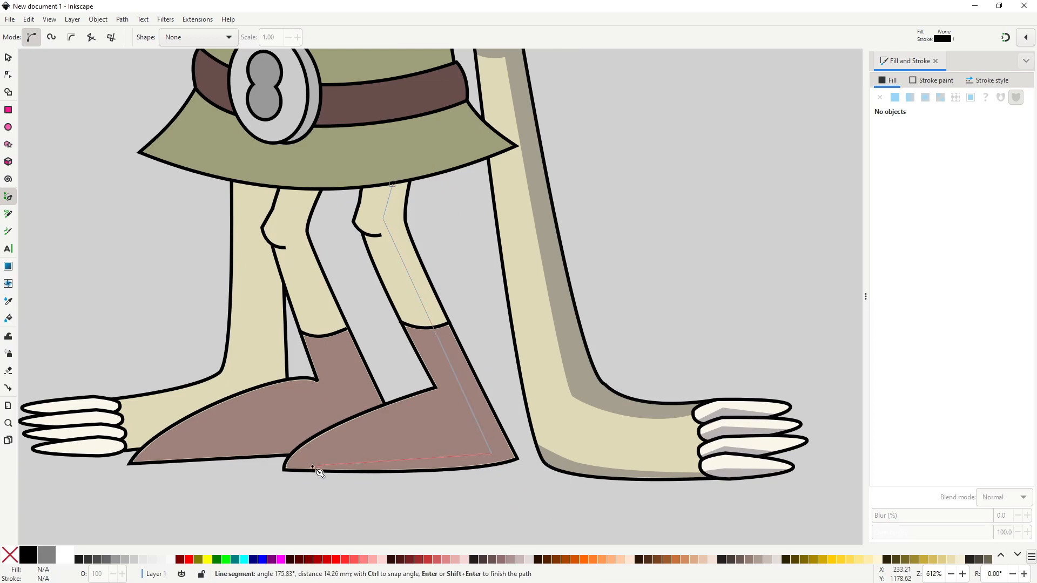
{"action": "left_click", "coordinate": [284, 467]}
{"action": "left_click", "coordinate": [277, 467]}
{"action": "left_click", "coordinate": [281, 486]}
{"action": "left_click", "coordinate": [499, 516]}
{"action": "left_click", "coordinate": [532, 483]}
{"action": "left_click", "coordinate": [524, 439]}
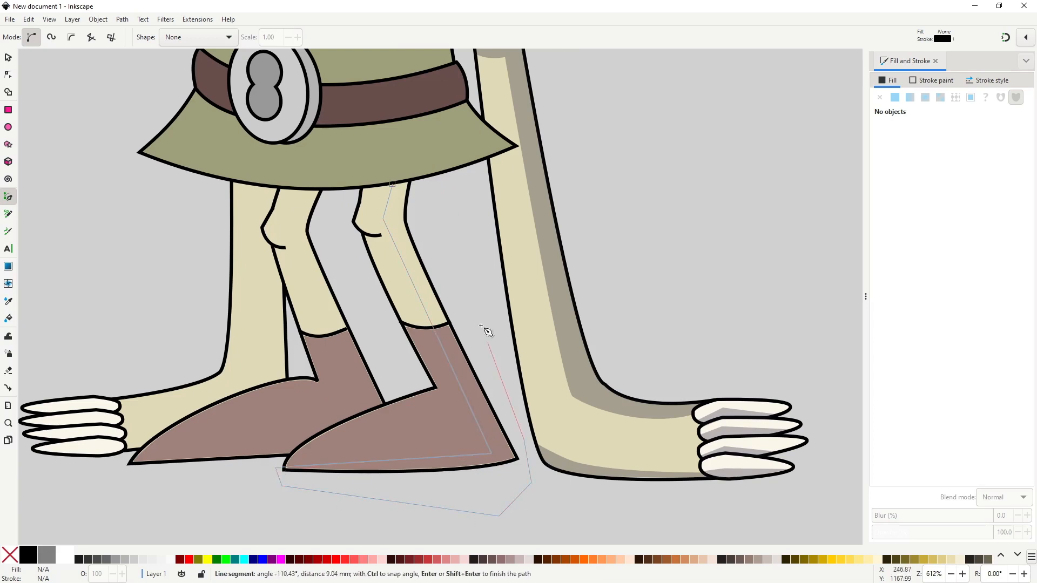
{"action": "left_click_drag", "start_coordinate": [470, 298], "coordinate": [471, 293]}
{"action": "left_click", "coordinate": [430, 212]}
{"action": "left_click", "coordinate": [429, 172]}
{"action": "left_click", "coordinate": [421, 148]}
{"action": "left_click", "coordinate": [402, 155]}
{"action": "left_click", "coordinate": [391, 187]}
{"action": "key", "text": "s"}
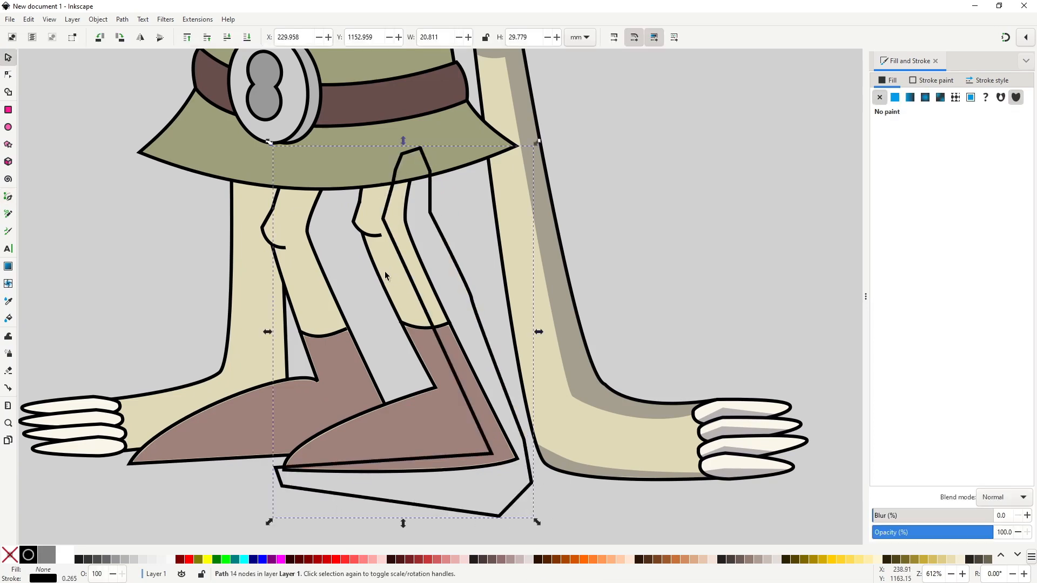
- Trim the outline to the near leg's shape by intersecting it with a leg copy and apply the copied shadow style
{"action": "left_click", "coordinate": [386, 274]}
{"action": "key", "text": "ctrl+shift+g"}
{"action": "key", "text": "ctrl+d"}
{"action": "left_click", "coordinate": [466, 290], "text": "shift"}
{"action": "key", "text": "ctrl+asterisk"}
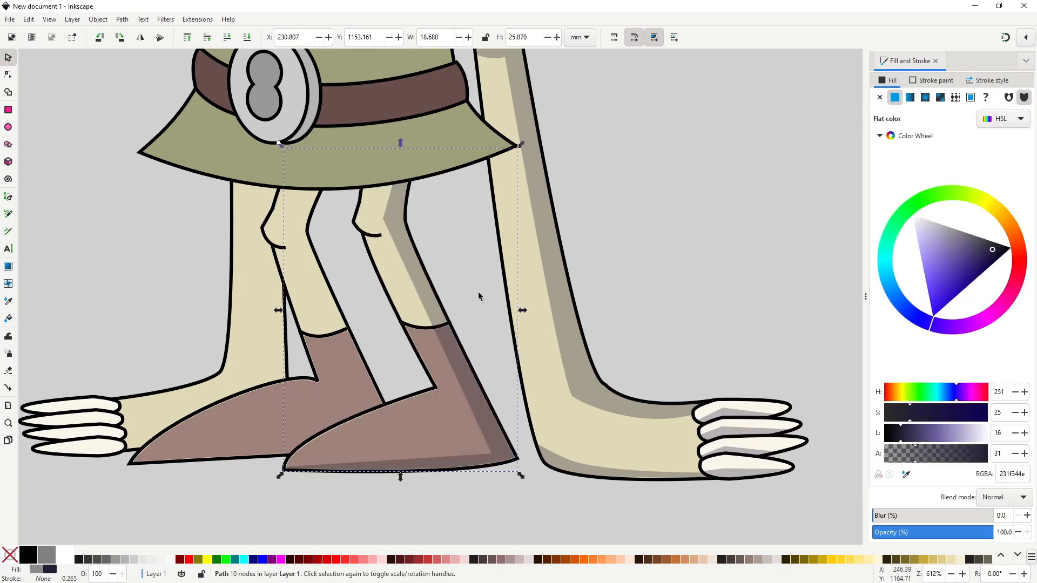
- Edit the near leg shadow's path to curve its inner edge at the knee and along the boot's sole
{"action": "key", "text": "n"}
{"action": "scroll", "coordinate": [476, 294], "scroll_direction": "down", "scroll_amount": 2}
{"action": "scroll", "coordinate": [459, 353], "scroll_direction": "up", "scroll_amount": 2}
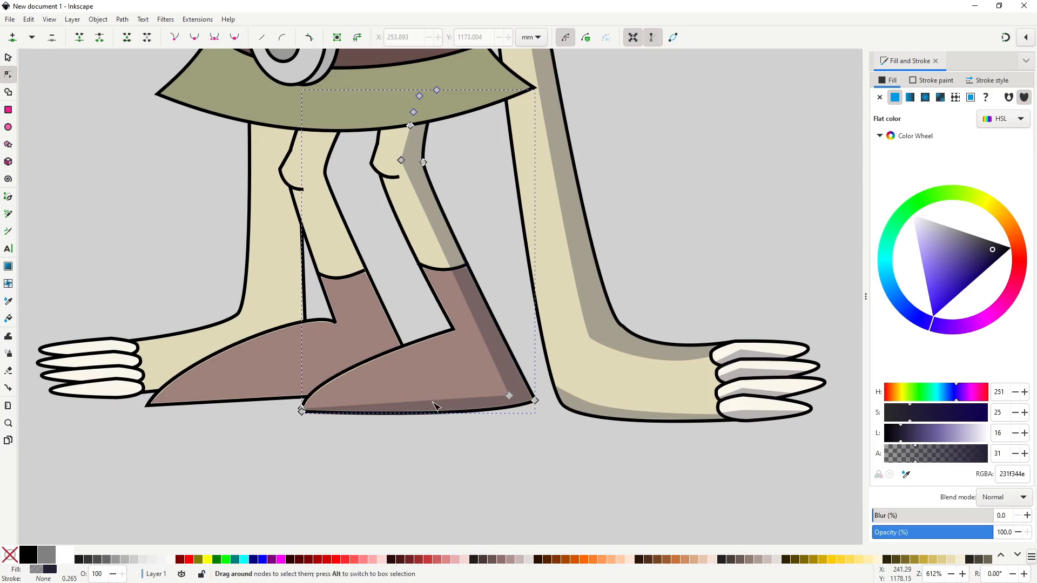
{"action": "scroll", "coordinate": [435, 407], "scroll_direction": "down", "scroll_amount": 1}
- Draw a closed shadow outline over the far leg's rear side and the underside of its boot, overlapping beyond their edges
{"action": "key", "text": "b"}
{"action": "left_click", "coordinate": [458, 181]}
{"action": "left_click", "coordinate": [446, 208]}
{"action": "left_click", "coordinate": [496, 346]}
{"action": "left_click", "coordinate": [326, 377]}
{"action": "left_click", "coordinate": [498, 406]}
{"action": "left_click", "coordinate": [545, 392]}
{"action": "key", "text": "Return"}
{"action": "scroll", "coordinate": [380, 192], "scroll_direction": "up", "scroll_amount": 1}
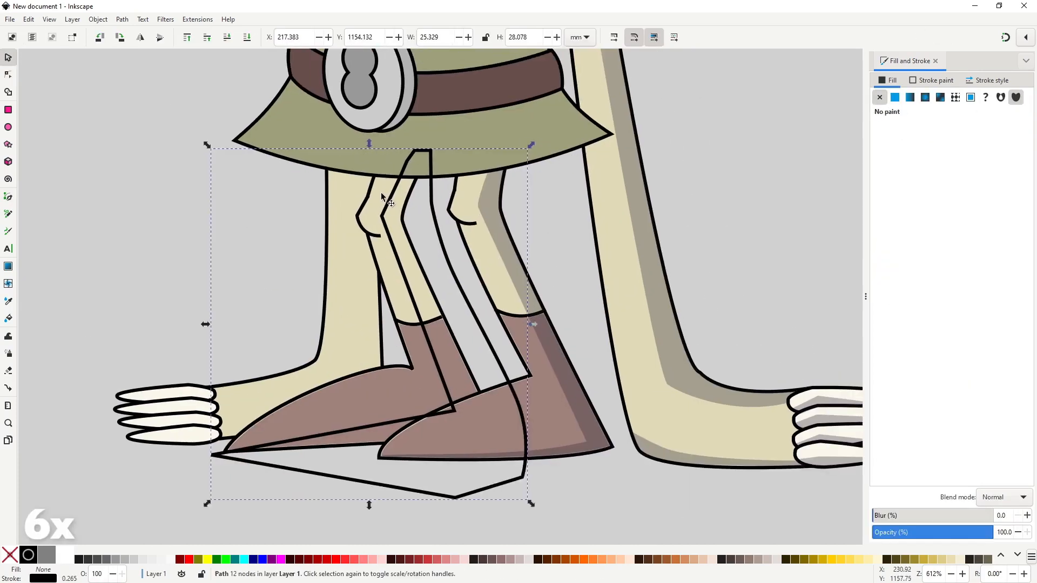
- Trim the far leg's shadow outline to the leg and boot shape and apply the copied shadow style
{"action": "key", "text": "ctrl+shift+v"}
{"action": "mouse_move", "coordinate": [506, 333]}
{"action": "left_mouse_down"}
{"action": "mouse_move", "coordinate": [497, 432]}
{"action": "mouse_move", "coordinate": [506, 333]}
{"action": "left_mouse_up"}
{"action": "scroll", "coordinate": [394, 213], "scroll_direction": "up", "scroll_amount": 2}
- Draw a small closed shadow in the copied style above the far leg's knee line and curve its upper edge
{"action": "key", "text": "b"}
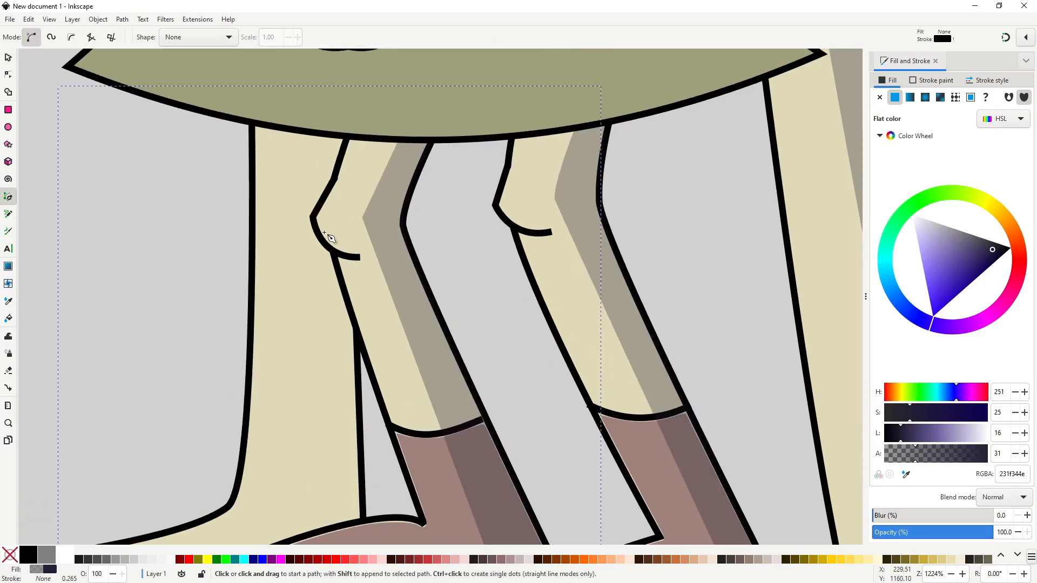
{"action": "left_click", "coordinate": [316, 219]}
{"action": "left_click", "coordinate": [347, 258]}
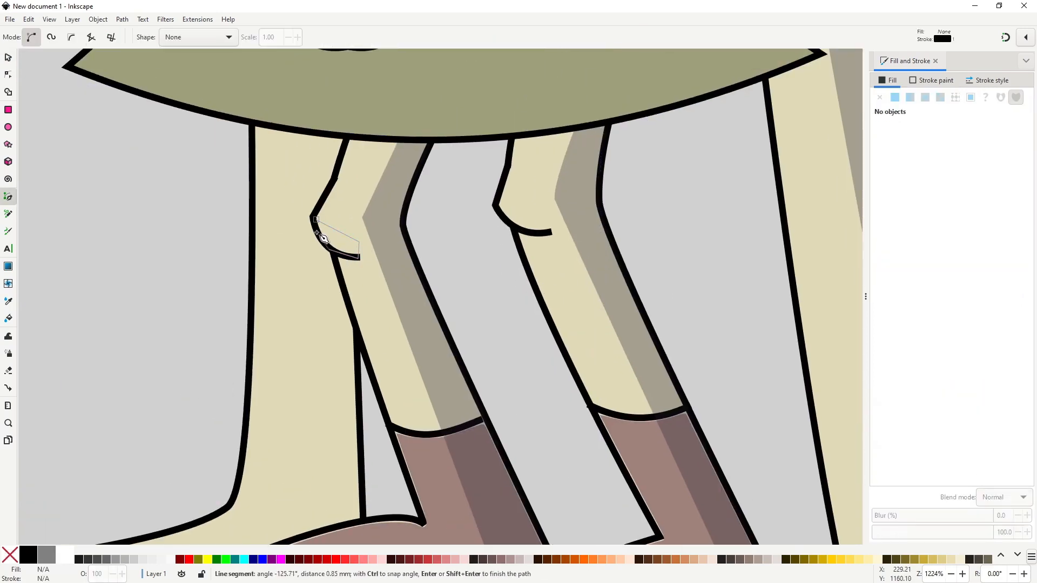
{"action": "left_click", "coordinate": [318, 219]}
{"action": "key", "text": "n"}
{"action": "left_click_drag", "start_coordinate": [342, 234], "coordinate": [341, 240]}
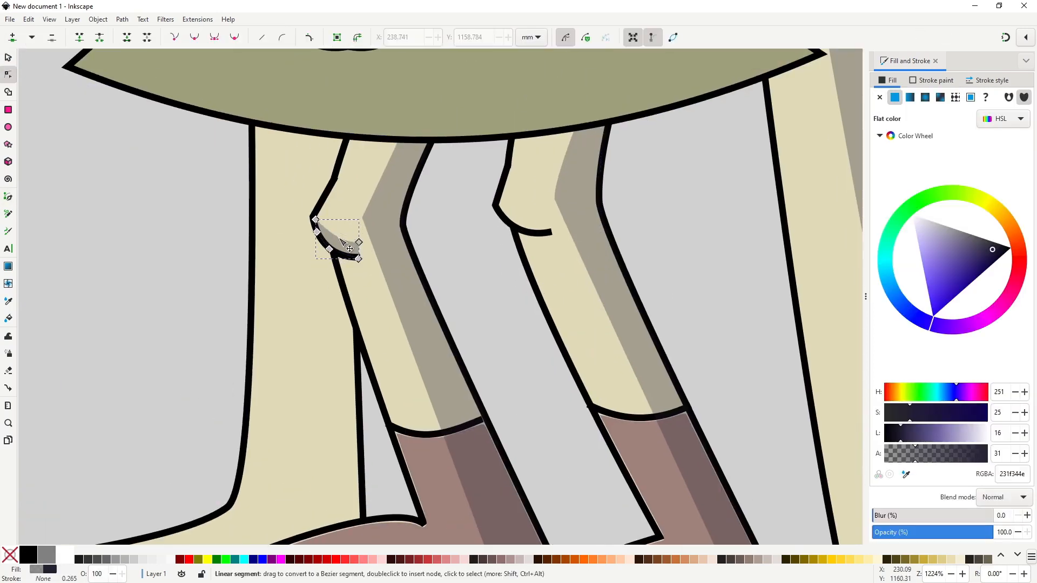
{"action": "key", "text": "s"}
- Draw a small closed shadow in the copied style above the near leg's knee line and curve its upper edge
{"action": "key", "text": "b"}
{"action": "left_click", "coordinate": [495, 204]}
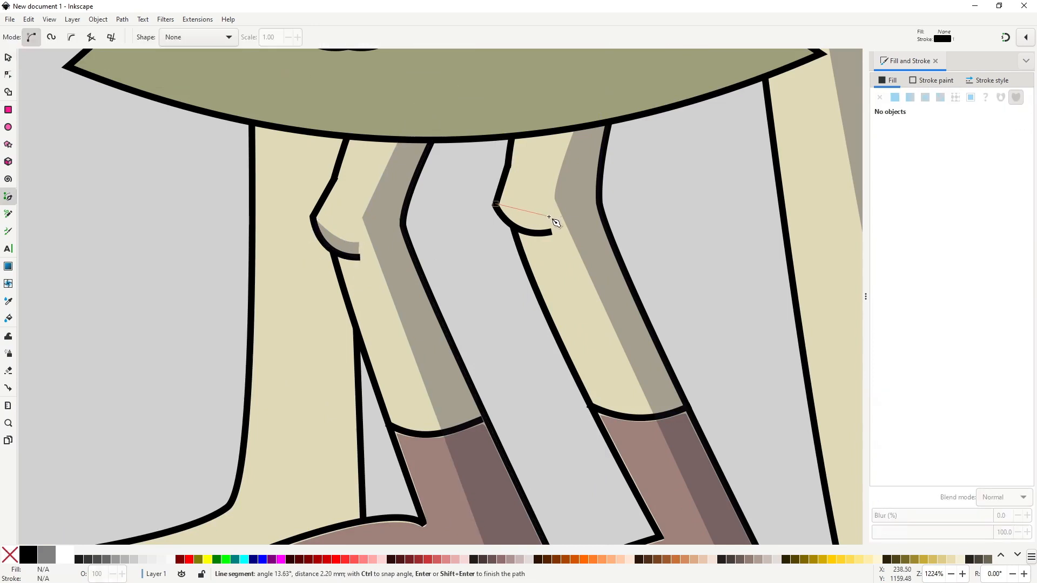
{"action": "left_click", "coordinate": [495, 205]}
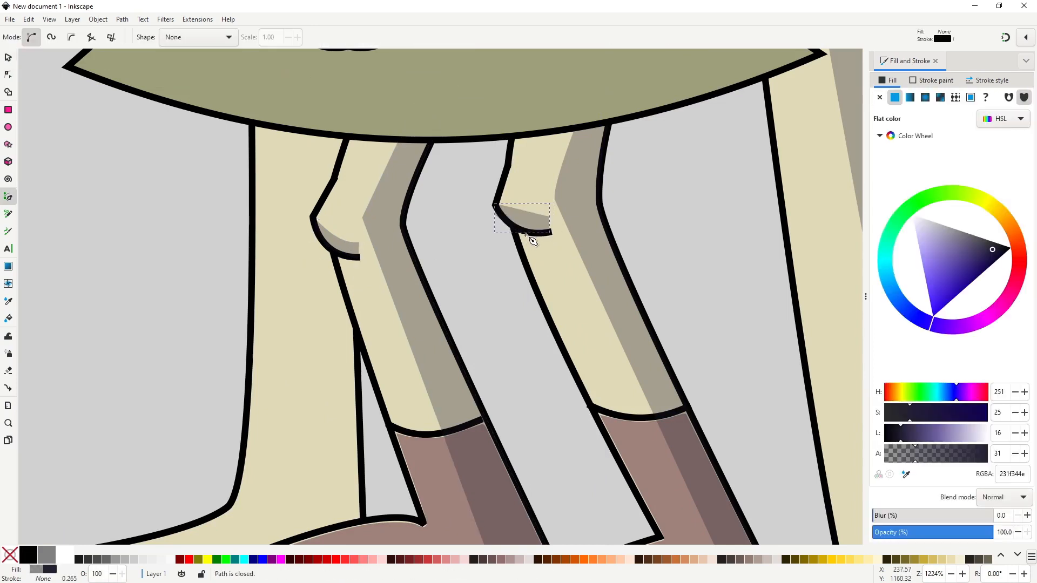
{"action": "key", "text": "n"}
{"action": "key", "text": "s"}
{"action": "left_click", "coordinate": [478, 257]}
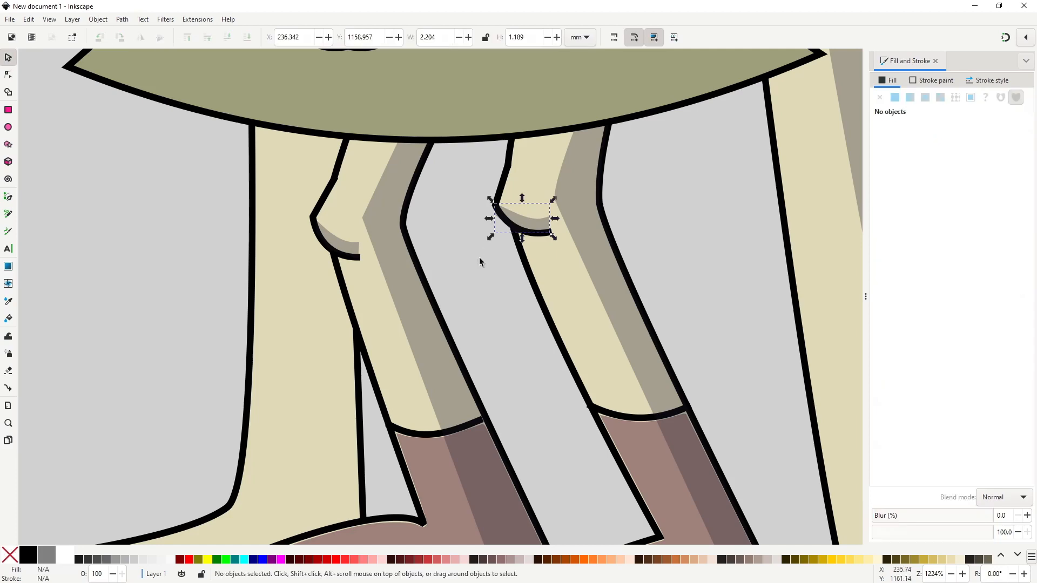
- Draw a closed shadow outline over the inner side and underside of the arm behind the legs, overlapping beyond its edges
{"action": "scroll", "coordinate": [464, 285], "scroll_direction": "down", "scroll_amount": 5}
{"action": "scroll", "coordinate": [353, 371], "scroll_direction": "up", "scroll_amount": 2}
{"action": "key", "text": "b"}
{"action": "left_click", "coordinate": [521, 143]}
{"action": "left_click", "coordinate": [518, 313]}
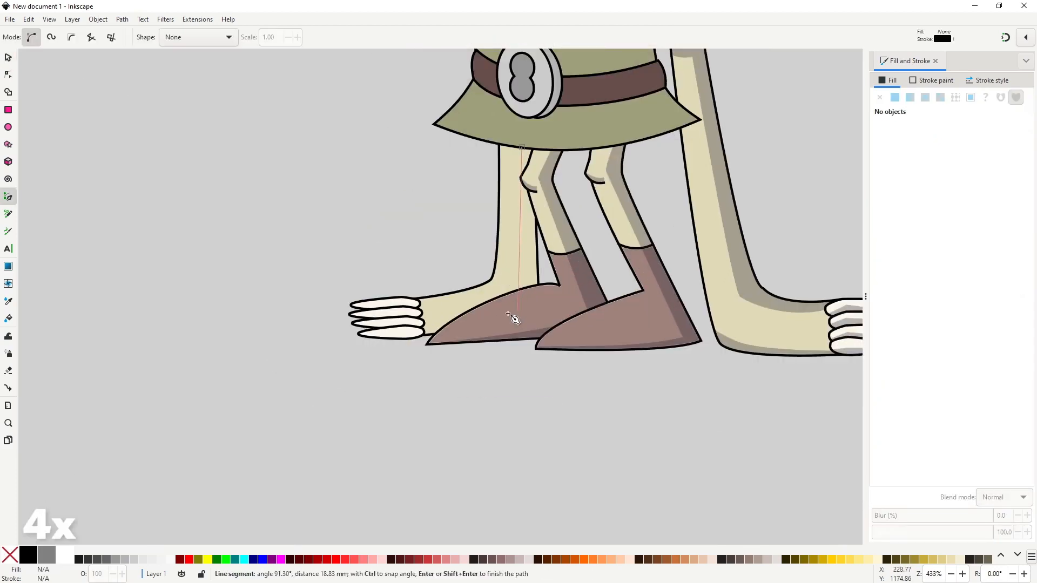
{"action": "left_click", "coordinate": [408, 335]}
{"action": "left_click", "coordinate": [546, 353]}
{"action": "left_click_drag", "start_coordinate": [544, 141], "coordinate": [534, 125]}
{"action": "left_click", "coordinate": [521, 143]}
{"action": "key", "text": "s"}
{"action": "left_click", "coordinate": [514, 186]}
{"action": "key", "text": "ctrl+d"}
{"action": "left_click", "coordinate": [546, 183], "text": "shift"}
{"action": "key", "text": "ctrl+asterisk"}
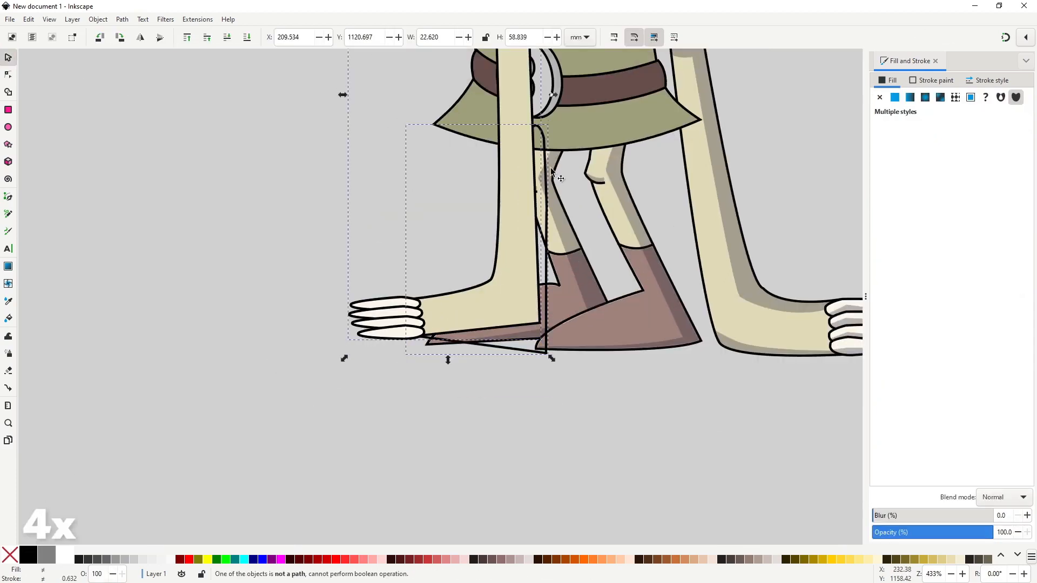
{"action": "key", "text": "ctrl+z"}
- Ungroup the arm behind the legs from its fingers and trim the shadow outline to a duplicate of the arm shape
{"action": "left_click", "coordinate": [503, 185]}
{"action": "key", "text": "ctrl+shift+g"}
{"action": "left_click", "coordinate": [471, 199]}
{"action": "left_click", "coordinate": [510, 186]}
{"action": "key", "text": "ctrl+d"}
{"action": "left_click", "coordinate": [547, 179], "text": "shift"}
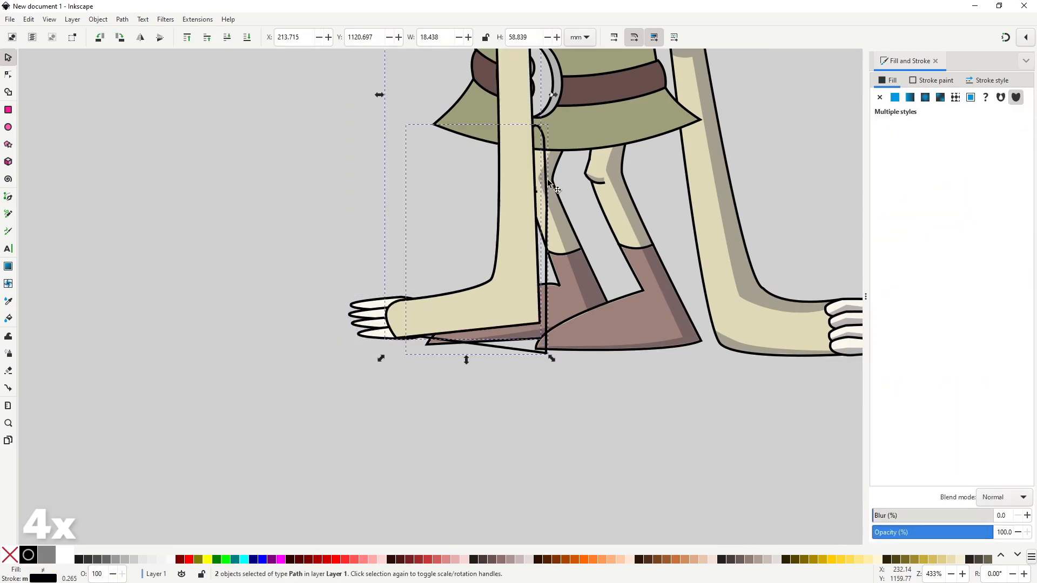
{"action": "key", "text": "ctrl+asterisk"}
- Apply the copied shadow style to the arm shadow, lower it behind the legs and boots, and raise the lowest finger one level
{"action": "key", "text": "ctrl+shift+v"}
{"action": "key", "text": "Page_Down"}
{"action": "key", "text": "Page_Down"}
{"action": "key", "text": "Page_Down"}
{"action": "key", "text": "Page_Down"}
{"action": "scroll", "coordinate": [409, 344], "scroll_direction": "up", "scroll_amount": 2}
{"action": "left_click", "coordinate": [375, 328]}
{"action": "key", "text": "Page_Up"}
- Draw closed shadows in the copied style along the undersides of the upper two fingers of the hand beside the far boot
{"action": "scroll", "coordinate": [351, 277], "scroll_direction": "up", "scroll_amount": 2}
{"action": "key", "text": "b"}
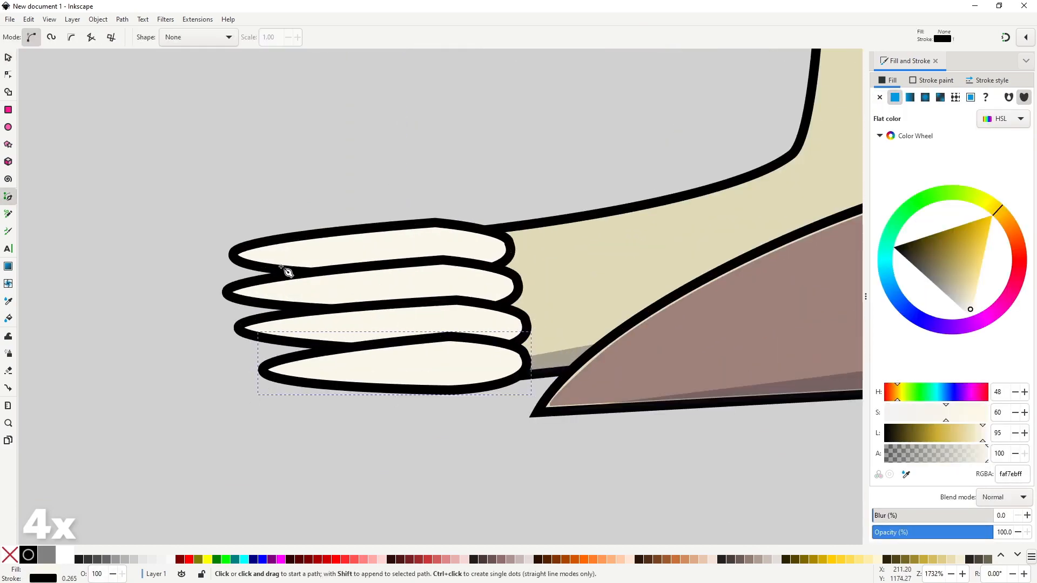
{"action": "left_click", "coordinate": [282, 265]}
{"action": "left_click", "coordinate": [413, 244]}
{"action": "left_click", "coordinate": [499, 255]}
{"action": "left_click", "coordinate": [281, 266]}
{"action": "key", "text": "ctrl+shift+v"}
{"action": "left_click", "coordinate": [288, 303]}
{"action": "left_click", "coordinate": [463, 277]}
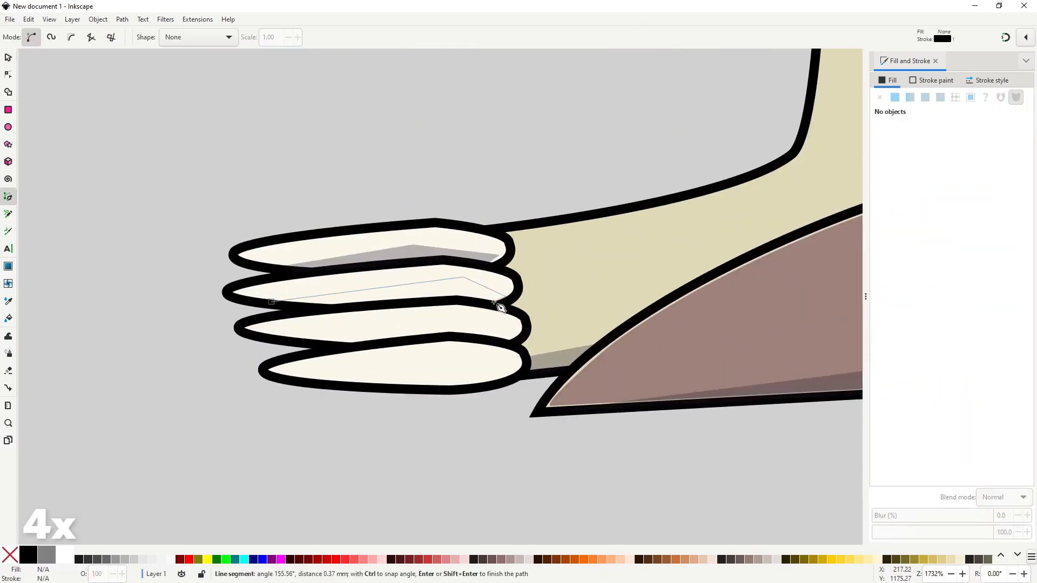
{"action": "left_click", "coordinate": [503, 300]}
{"action": "left_click", "coordinate": [289, 303]}
{"action": "key", "text": "ctrl+shift+v"}
- Draw closed shadows in the copied style along the undersides of the lower two fingers of the same hand
{"action": "left_click", "coordinate": [292, 341]}
{"action": "left_click", "coordinate": [450, 320]}
{"action": "left_click", "coordinate": [520, 336]}
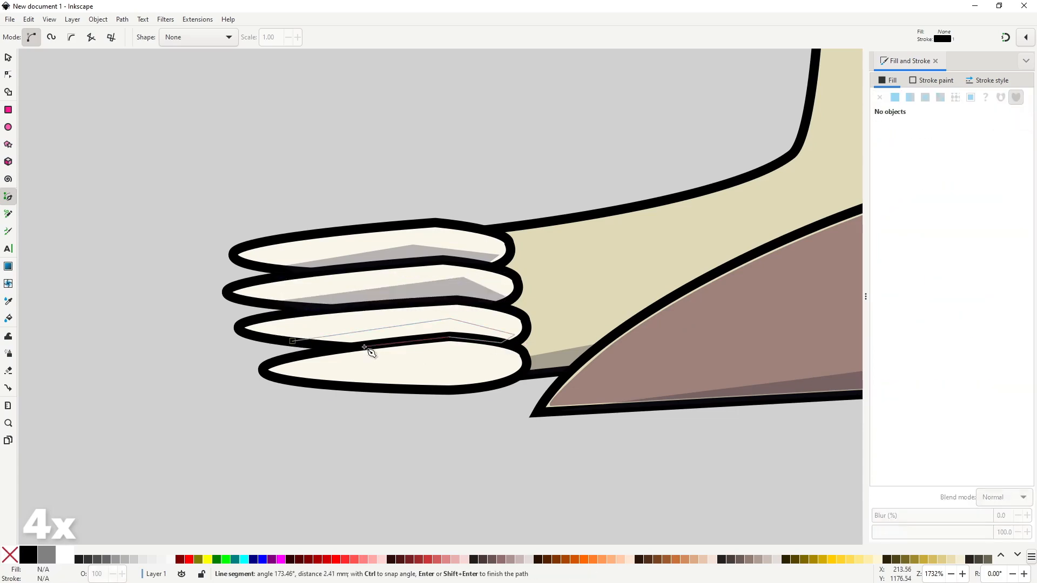
{"action": "left_click", "coordinate": [292, 340]}
{"action": "key", "text": "ctrl+shift+v"}
{"action": "left_click", "coordinate": [303, 383]}
{"action": "left_click", "coordinate": [394, 364]}
{"action": "left_click", "coordinate": [522, 363]}
{"action": "left_click", "coordinate": [450, 389]}
{"action": "left_click", "coordinate": [303, 382]}
{"action": "key", "text": "ctrl+shift+v"}
- Draw a small closed shadow across the far leg just below the tunic hem and unite it with the leg's existing shadow
{"action": "scroll", "coordinate": [324, 417], "scroll_direction": "down", "scroll_amount": 4}
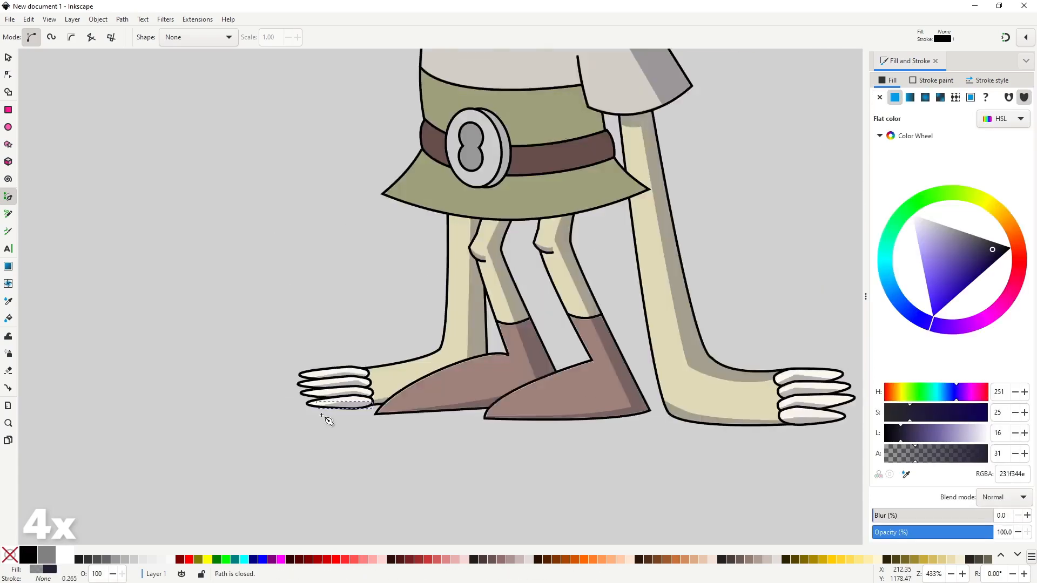
{"action": "scroll", "coordinate": [221, 466], "scroll_direction": "down", "scroll_amount": 3}
{"action": "key", "text": "s"}
{"action": "left_click", "coordinate": [471, 357]}
{"action": "scroll", "coordinate": [292, 390], "scroll_direction": "up", "scroll_amount": 5}
{"action": "scroll", "coordinate": [458, 363], "scroll_direction": "right", "scroll_amount": 2}
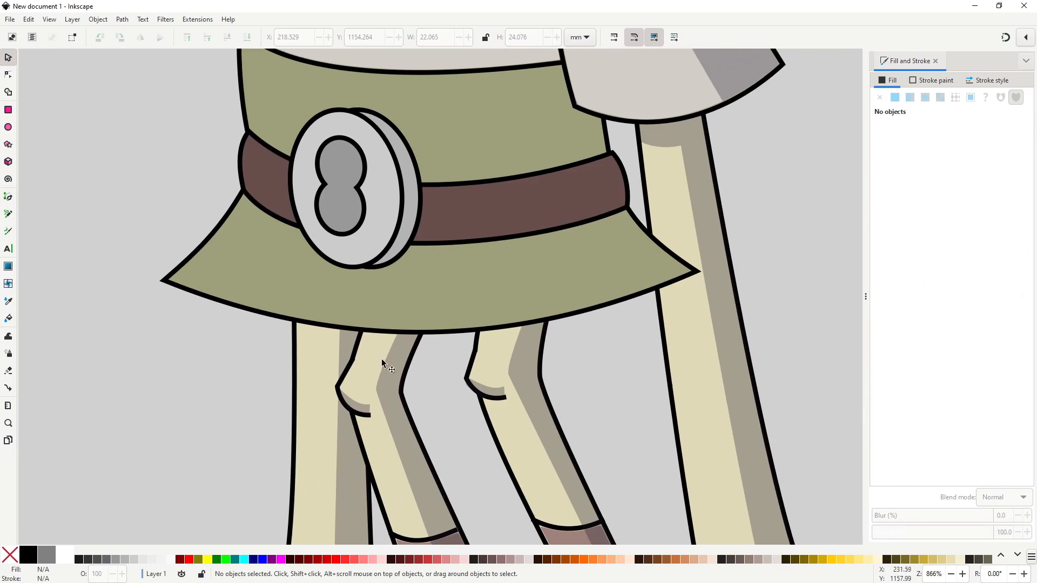
{"action": "key", "text": "b"}
{"action": "left_click", "coordinate": [358, 344]}
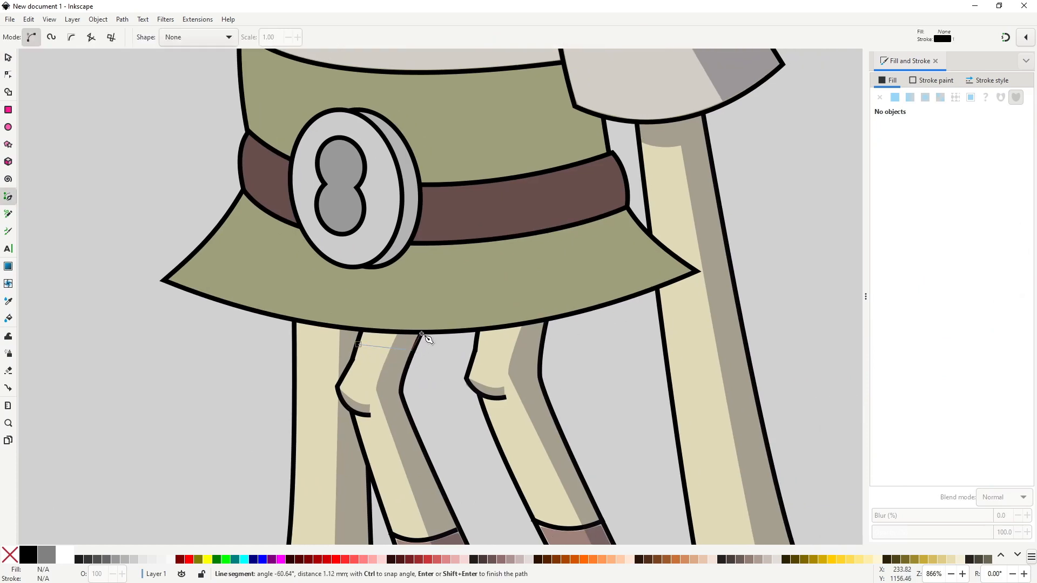
{"action": "left_click", "coordinate": [422, 335]}
{"action": "left_click", "coordinate": [360, 333]}
{"action": "left_click", "coordinate": [358, 345]}
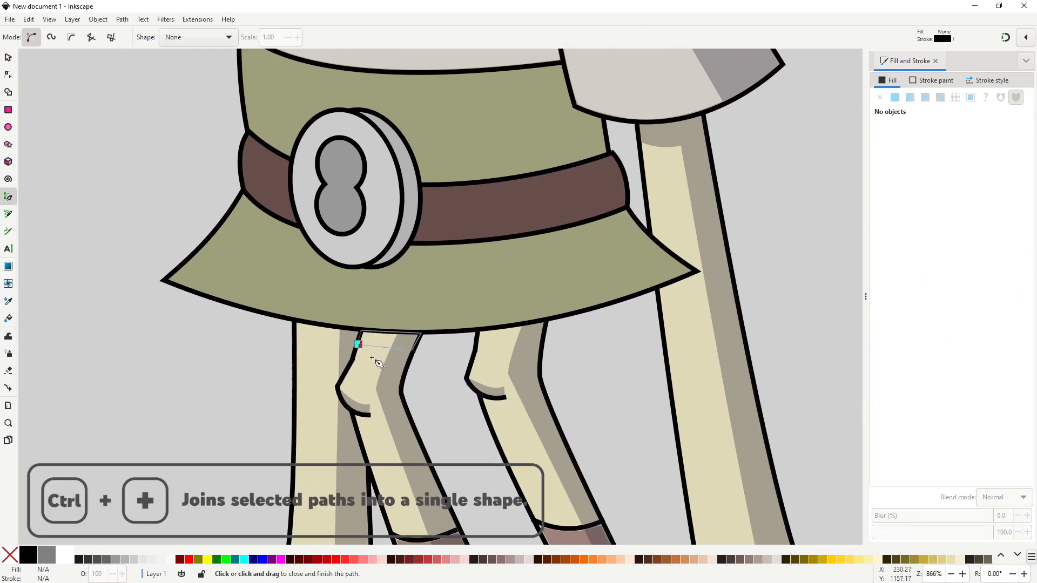
{"action": "key", "text": "s"}
{"action": "left_click", "coordinate": [385, 390], "text": "shift"}
{"action": "key", "text": "ctrl+plus"}
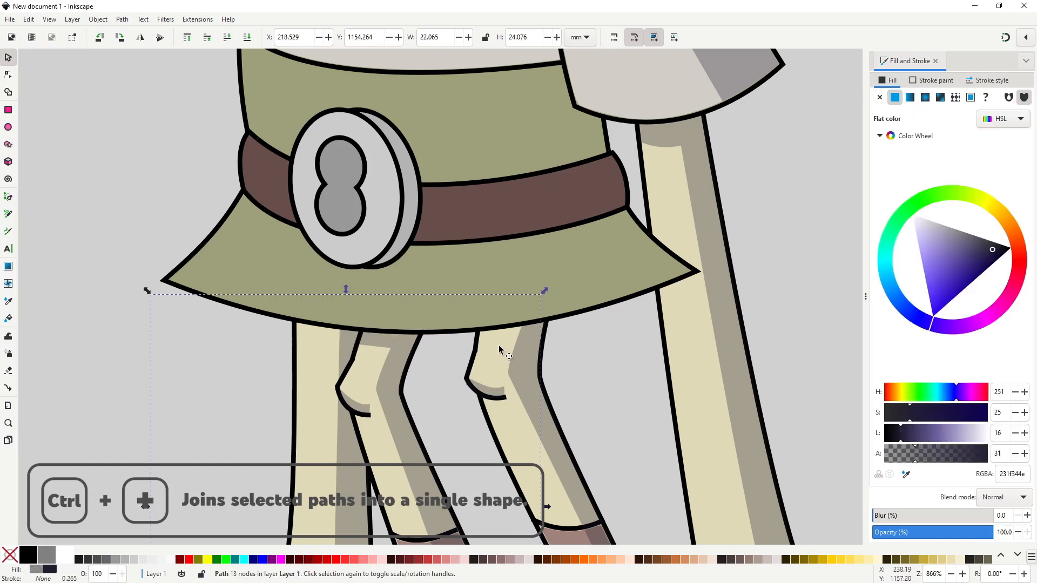
- Draw a small closed shadow across the near leg just below the tunic hem and unite it with that leg's existing shadow
{"action": "key", "text": "b"}
{"action": "left_click", "coordinate": [476, 349]}
{"action": "left_click", "coordinate": [528, 343]}
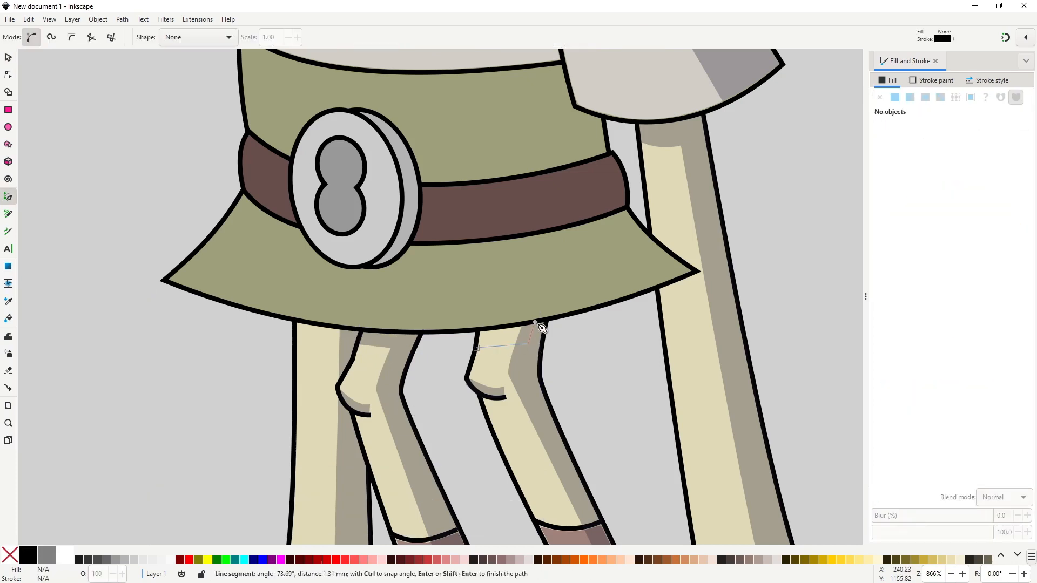
{"action": "left_click", "coordinate": [535, 322]}
{"action": "left_click", "coordinate": [477, 332]}
{"action": "left_click", "coordinate": [476, 349]}
{"action": "key", "text": "s"}
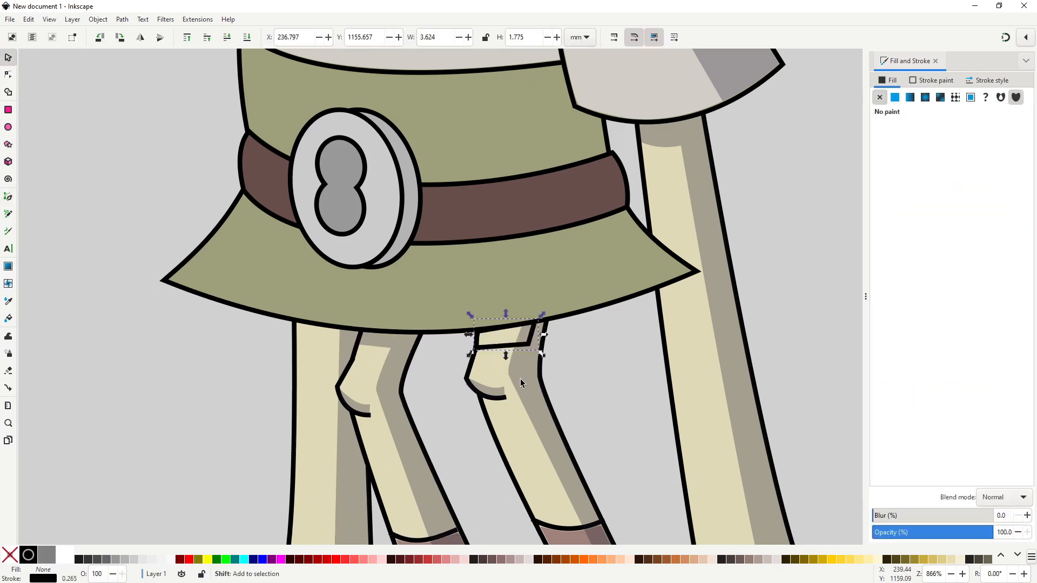
{"action": "left_click", "coordinate": [520, 378], "text": "shift"}
{"action": "key", "text": "ctrl+plus"}
- Recolour the rear rim of the belt buckle with a darker grey fill
{"action": "scroll", "coordinate": [570, 399], "scroll_direction": "down", "scroll_amount": 4}
{"action": "left_click", "coordinate": [670, 403]}
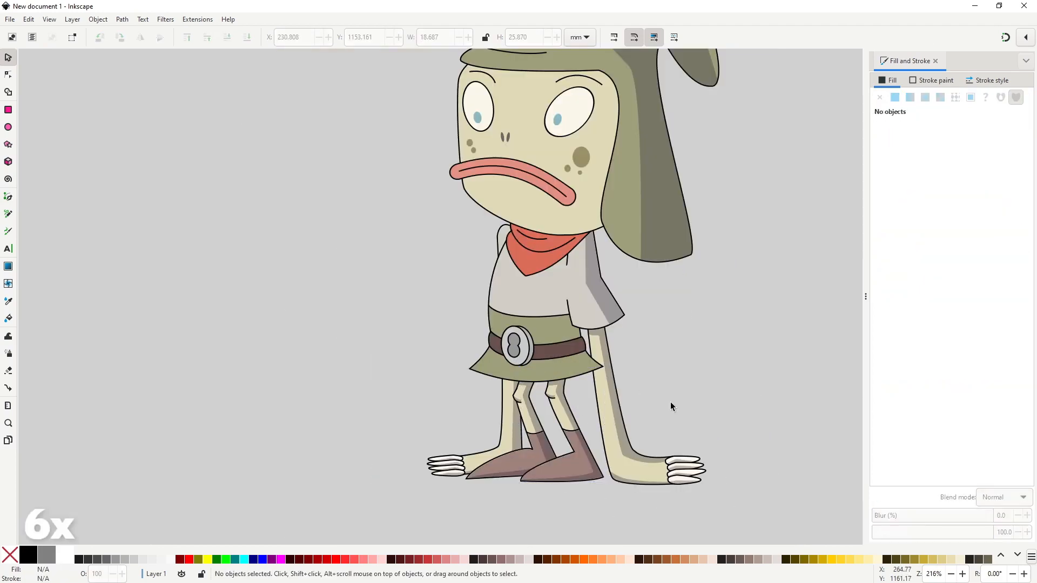
{"action": "scroll", "coordinate": [537, 345], "scroll_direction": "up", "scroll_amount": 4}
{"action": "key", "text": "n"}
{"action": "left_click", "coordinate": [500, 378]}
{"action": "left_click", "coordinate": [116, 559]}
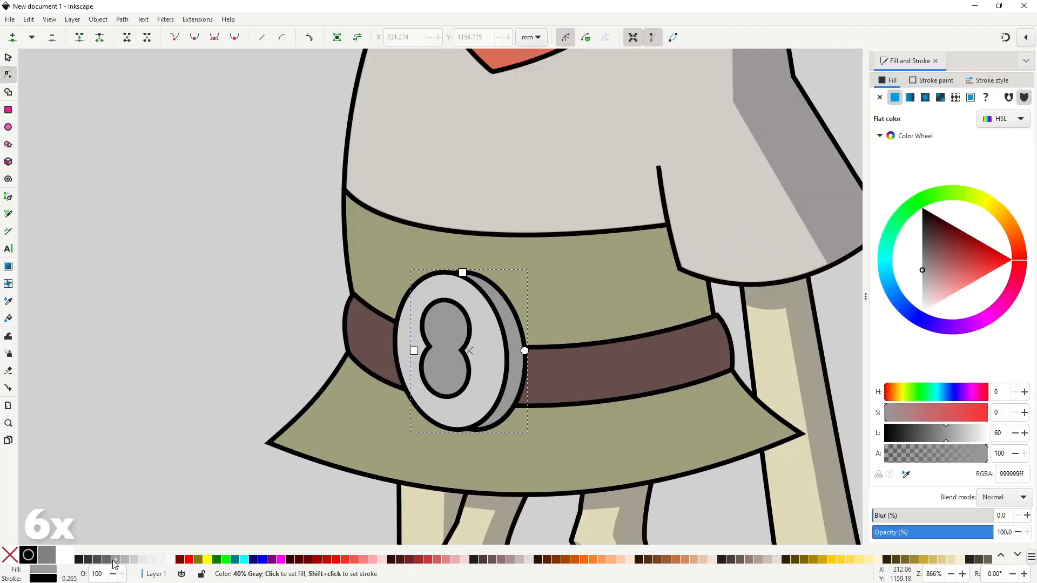
{"action": "left_click", "coordinate": [106, 559]}
{"action": "key", "text": "s"}
{"action": "left_click", "coordinate": [540, 438]}
- Draw a closed four-point shadow outline across the lower part of the belt, from one end to the other
{"action": "scroll", "coordinate": [542, 363], "scroll_direction": "down", "scroll_amount": 4}
{"action": "scroll", "coordinate": [542, 364], "scroll_direction": "up", "scroll_amount": 5}
{"action": "key", "text": "b"}
{"action": "left_click", "coordinate": [257, 298]}
{"action": "left_click", "coordinate": [651, 332]}
{"action": "left_click", "coordinate": [649, 359]}
{"action": "left_click", "coordinate": [107, 331]}
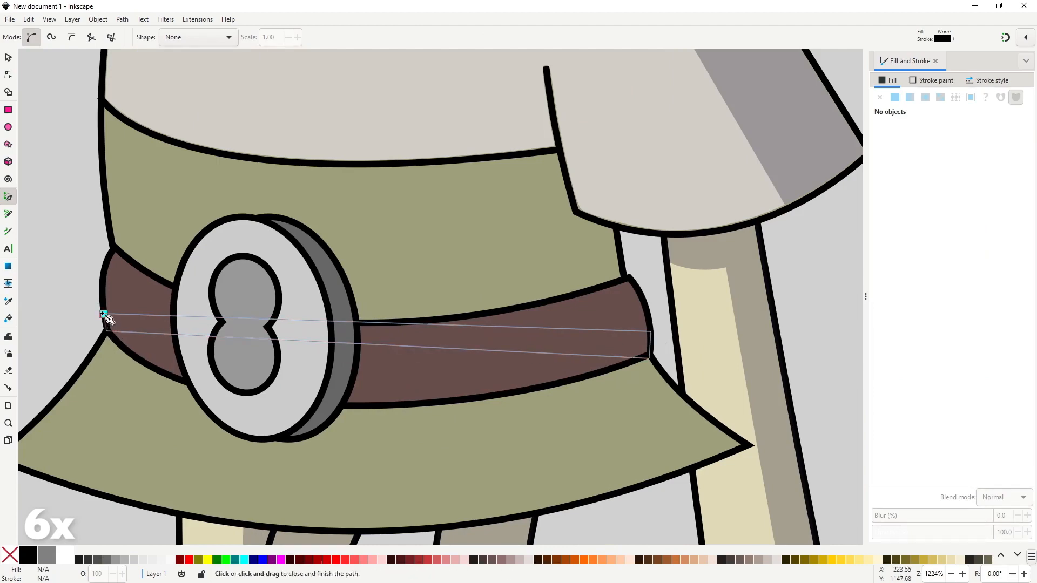
{"action": "left_click", "coordinate": [103, 313]}
- Curve the belt shadow's long edges to follow the belt's lower edge and apply the copied shadow style
{"action": "key", "text": "n"}
{"action": "left_click_drag", "start_coordinate": [372, 344], "coordinate": [377, 391]}
{"action": "left_click_drag", "start_coordinate": [295, 394], "coordinate": [190, 438]}
{"action": "left_click_drag", "start_coordinate": [479, 394], "coordinate": [510, 413]}
{"action": "left_click_drag", "start_coordinate": [455, 326], "coordinate": [376, 400]}
{"action": "left_click", "coordinate": [376, 400]}
{"action": "left_click_drag", "start_coordinate": [315, 483], "coordinate": [417, 443]}
{"action": "left_click", "coordinate": [651, 331]}
{"action": "left_click_drag", "start_coordinate": [254, 352], "coordinate": [179, 381]}
{"action": "key", "text": "s"}
{"action": "key", "text": "ctrl+shift+v"}
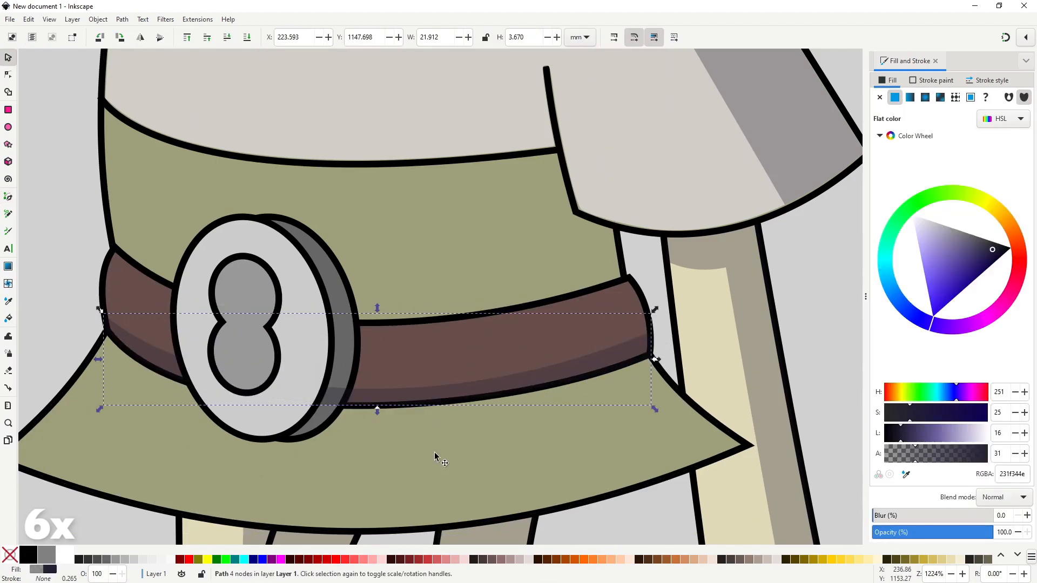
- Draw a narrow closed shadow on the belt beside the buckle's rear rim and unite it with the belt shadow
{"action": "key", "text": "b"}
{"action": "left_click", "coordinate": [377, 322]}
{"action": "left_click", "coordinate": [370, 405]}
{"action": "left_click", "coordinate": [341, 406]}
{"action": "left_click", "coordinate": [352, 324]}
{"action": "left_click", "coordinate": [377, 323]}
{"action": "key", "text": "s"}
{"action": "scroll", "coordinate": [400, 409], "scroll_direction": "down", "scroll_amount": 4}
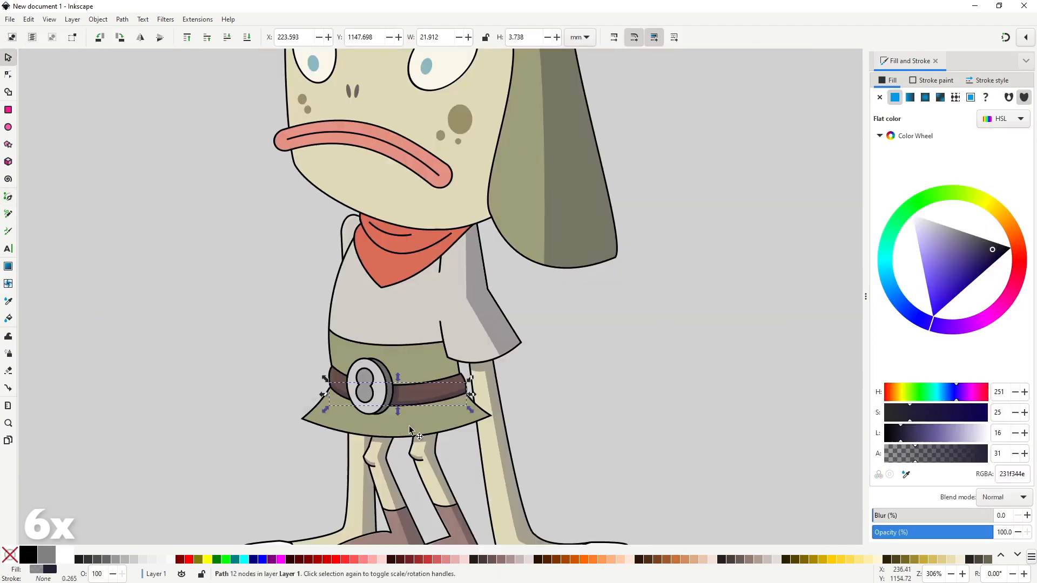
- Draw a closed shadow in the copied style across the tunic skirt under the belt and curve its lower edge downward
{"action": "scroll", "coordinate": [351, 412], "scroll_direction": "up", "scroll_amount": 3}
{"action": "key", "text": "b"}
{"action": "left_click", "coordinate": [274, 361]}
{"action": "left_click", "coordinate": [668, 371]}
{"action": "left_click", "coordinate": [668, 356]}
{"action": "left_click", "coordinate": [281, 343]}
{"action": "left_click", "coordinate": [274, 361]}
{"action": "key", "text": "ctrl+shift+v"}
{"action": "key", "text": "n"}
{"action": "left_click_drag", "start_coordinate": [453, 366], "coordinate": [454, 412]}
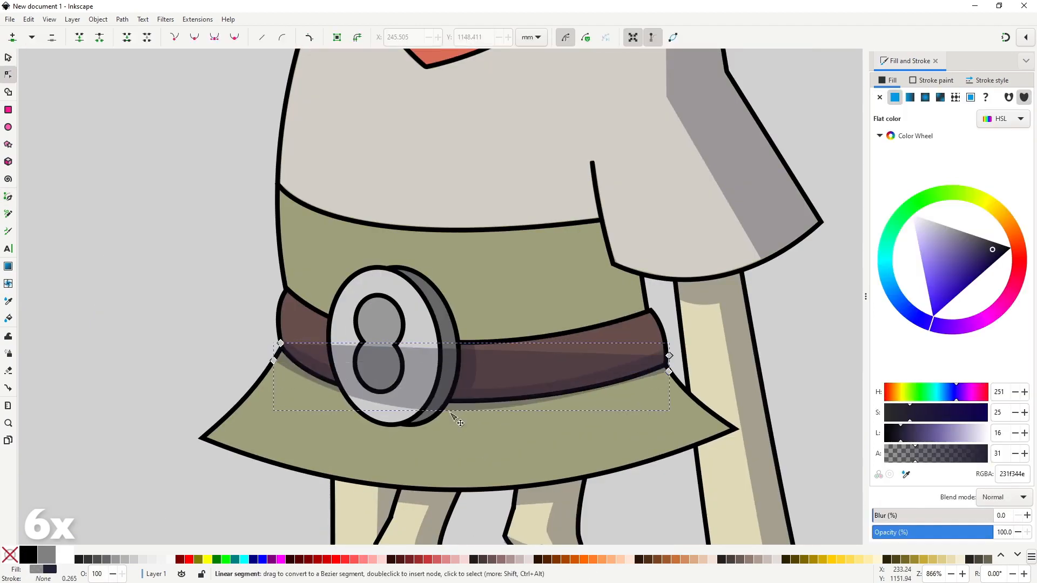
- Lower the skirt shadow behind the belt and buckle and refine the curve of its lower edge
{"action": "key", "text": "s"}
{"action": "key", "text": "Page_Down"}
{"action": "key", "text": "Page_Down"}
{"action": "key", "text": "Page_Down"}
{"action": "key", "text": "Page_Down"}
{"action": "key", "text": "Page_Down"}
{"action": "key", "text": "Page_Down"}
{"action": "key", "text": "n"}
{"action": "left_click_drag", "start_coordinate": [669, 371], "coordinate": [670, 375]}
{"action": "left_click_drag", "start_coordinate": [539, 414], "coordinate": [582, 411]}
{"action": "left_click_drag", "start_coordinate": [406, 442], "coordinate": [352, 443]}
{"action": "left_click_drag", "start_coordinate": [583, 411], "coordinate": [574, 421]}
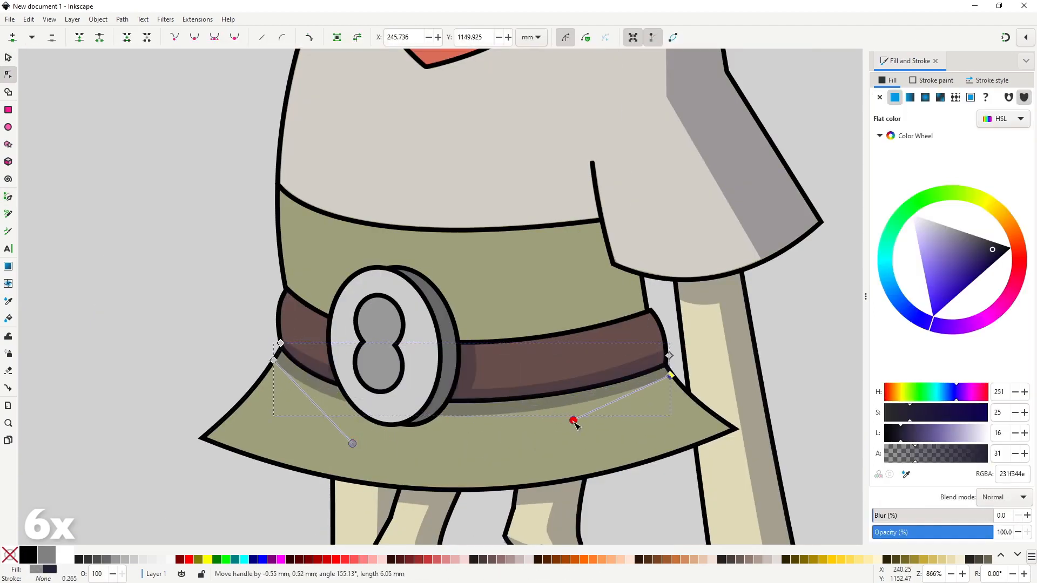
{"action": "key", "text": "s"}
{"action": "scroll", "coordinate": [519, 438], "scroll_direction": "down", "scroll_amount": 3}
{"action": "left_click", "coordinate": [579, 465]}
{"action": "scroll", "coordinate": [385, 426], "scroll_direction": "up", "scroll_amount": 2}
{"action": "key", "text": "n"}
{"action": "left_click", "coordinate": [558, 461]}
{"action": "scroll", "coordinate": [763, 428], "scroll_direction": "down", "scroll_amount": 3}
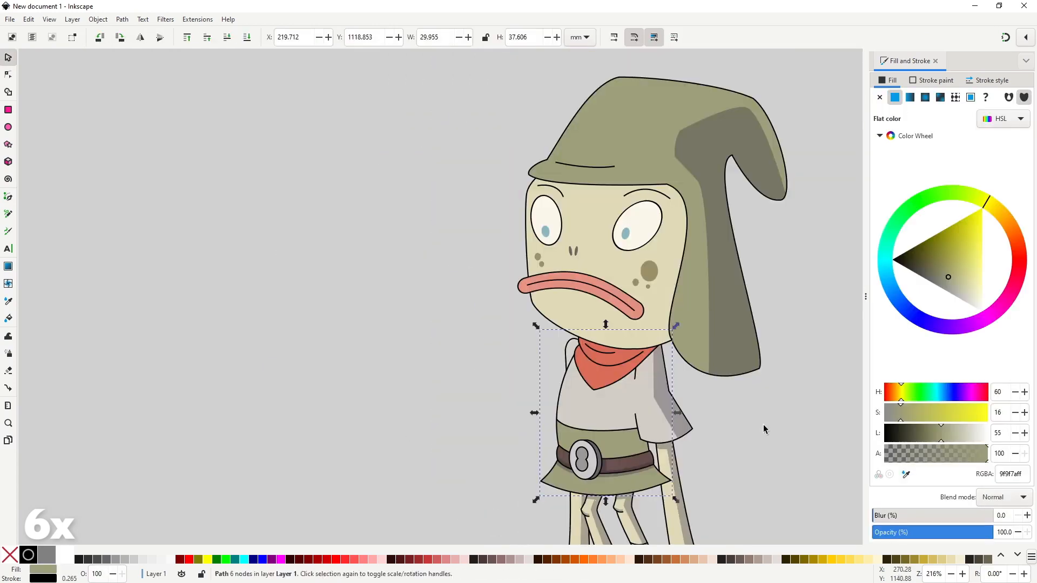
{"action": "left_click", "coordinate": [643, 418]}
- Draw a closed shadow outline on the face along the hat brim and down the hat's side edge, overlapping onto the hat
{"action": "scroll", "coordinate": [590, 398], "scroll_direction": "down", "scroll_amount": 2}
{"action": "scroll", "coordinate": [408, 180], "scroll_direction": "up", "scroll_amount": 4}
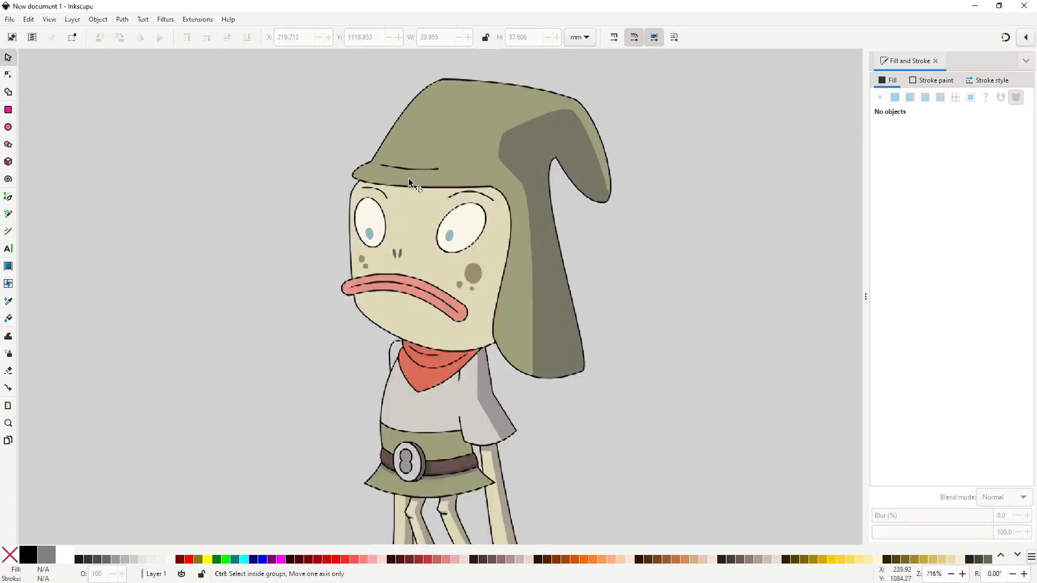
{"action": "key", "text": "b"}
{"action": "left_click", "coordinate": [227, 213]}
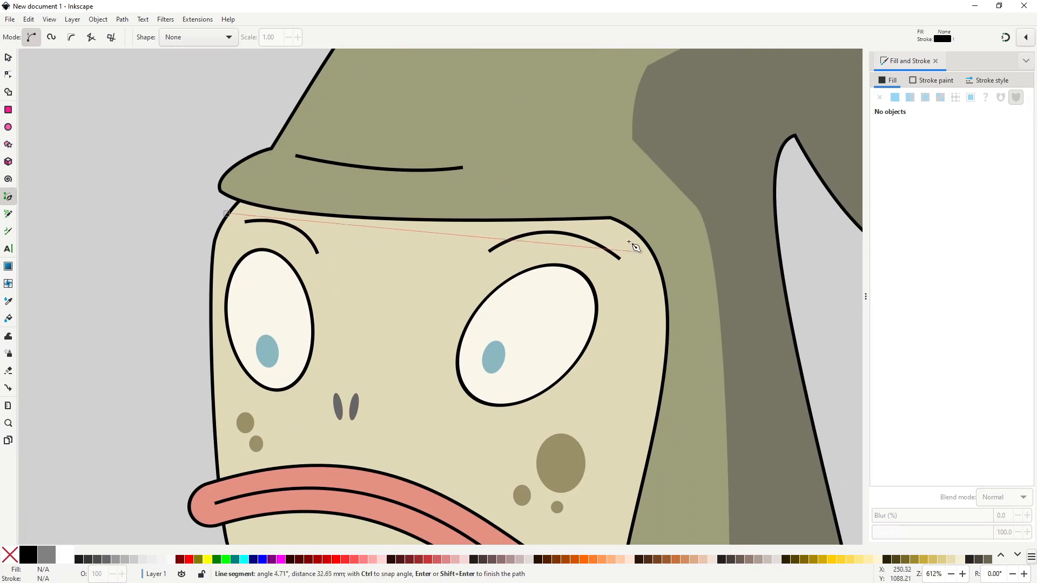
{"action": "left_click", "coordinate": [616, 229]}
{"action": "scroll", "coordinate": [648, 300], "scroll_direction": "down", "scroll_amount": 3}
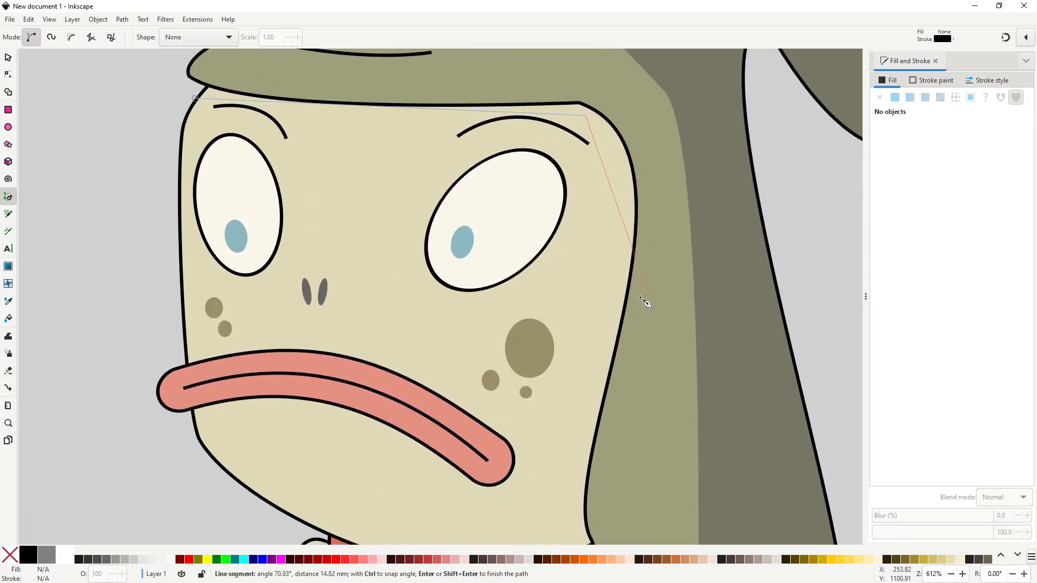
{"action": "left_click", "coordinate": [596, 469]}
{"action": "left_click", "coordinate": [609, 81]}
{"action": "left_click", "coordinate": [312, 74]}
{"action": "left_click", "coordinate": [231, 67]}
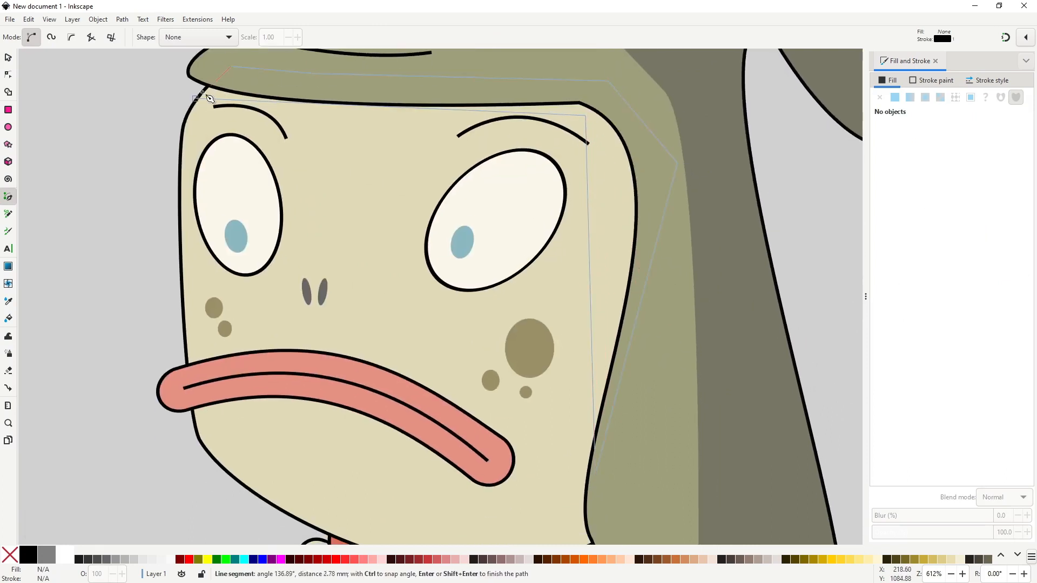
{"action": "left_click", "coordinate": [195, 99]}
- Curve the face shadow's inner edges, give it the copied shadow style and place it behind the hat but above the face
{"action": "key", "text": "n"}
{"action": "left_click_drag", "start_coordinate": [410, 110], "coordinate": [387, 121]}
{"action": "left_click_drag", "start_coordinate": [589, 229], "coordinate": [624, 215]}
{"action": "key", "text": "s"}
{"action": "key", "text": "Page_Down"}
{"action": "key", "text": "Page_Down"}
{"action": "key", "text": "Page_Up"}
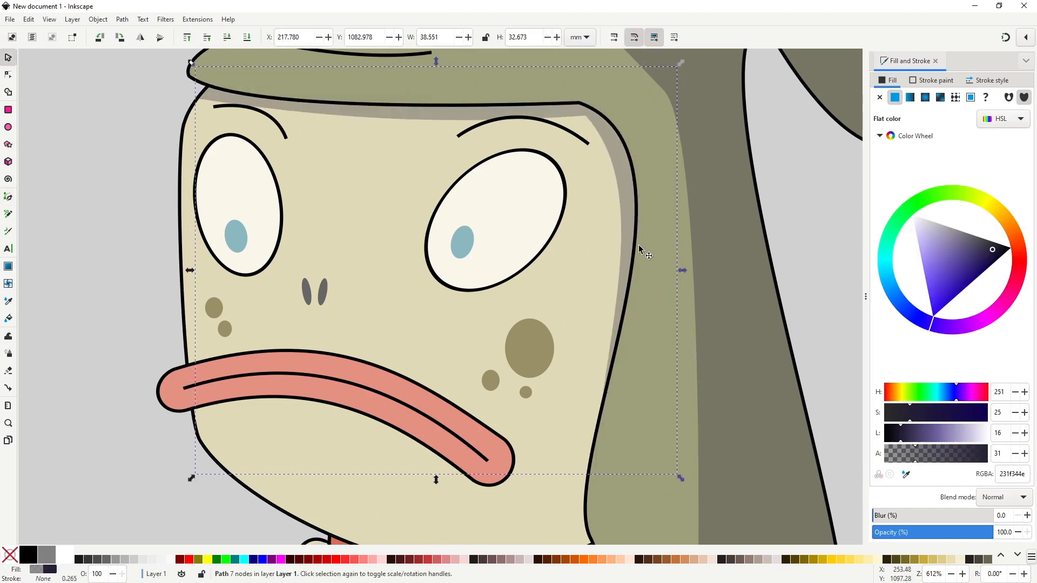
- Move the face shadow's corner node near the right eyebrow about 0.3 mm down
{"action": "scroll", "coordinate": [639, 248], "scroll_direction": "down", "scroll_amount": 4}
{"action": "left_click", "coordinate": [668, 292]}
{"action": "scroll", "coordinate": [570, 268], "scroll_direction": "up", "scroll_amount": 3}
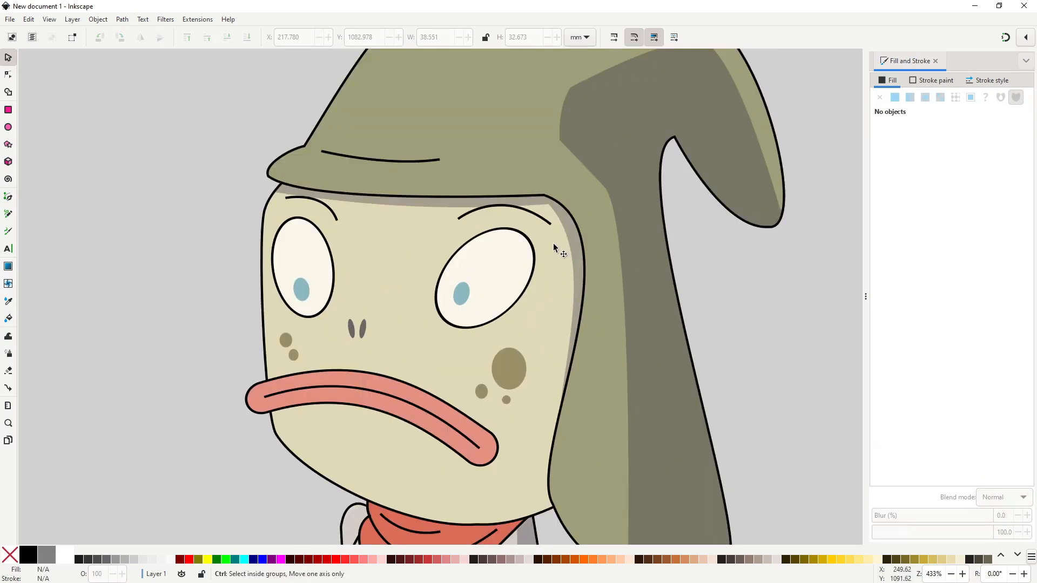
{"action": "key", "text": "n"}
{"action": "left_click", "coordinate": [550, 204]}
{"action": "left_click_drag", "start_coordinate": [552, 204], "coordinate": [553, 210]}
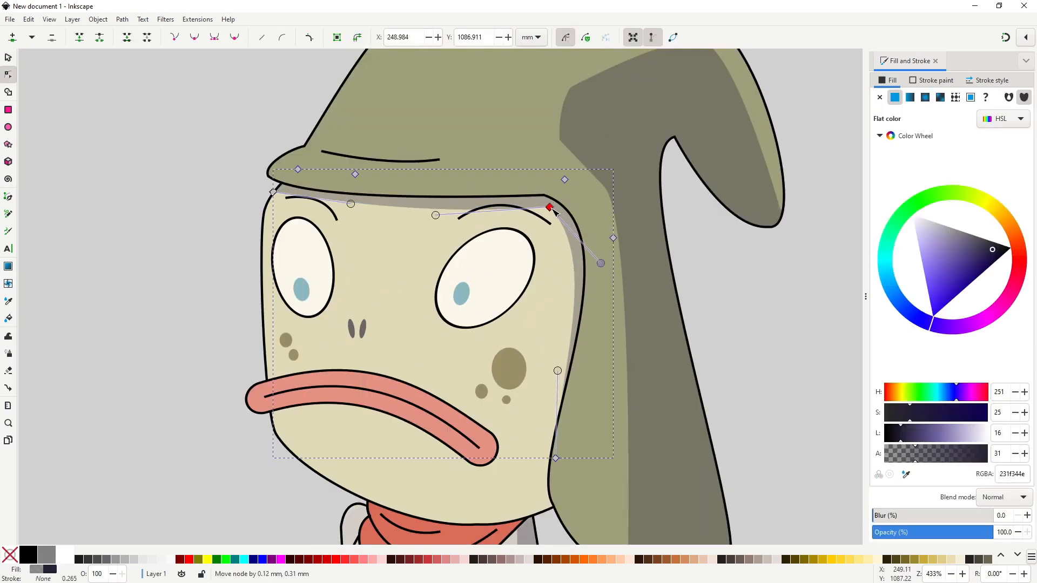
- Select both eyebrow lines and set their stroke width to 2 px
{"action": "left_click", "coordinate": [542, 218]}
{"action": "left_click", "coordinate": [333, 212], "text": "shift"}
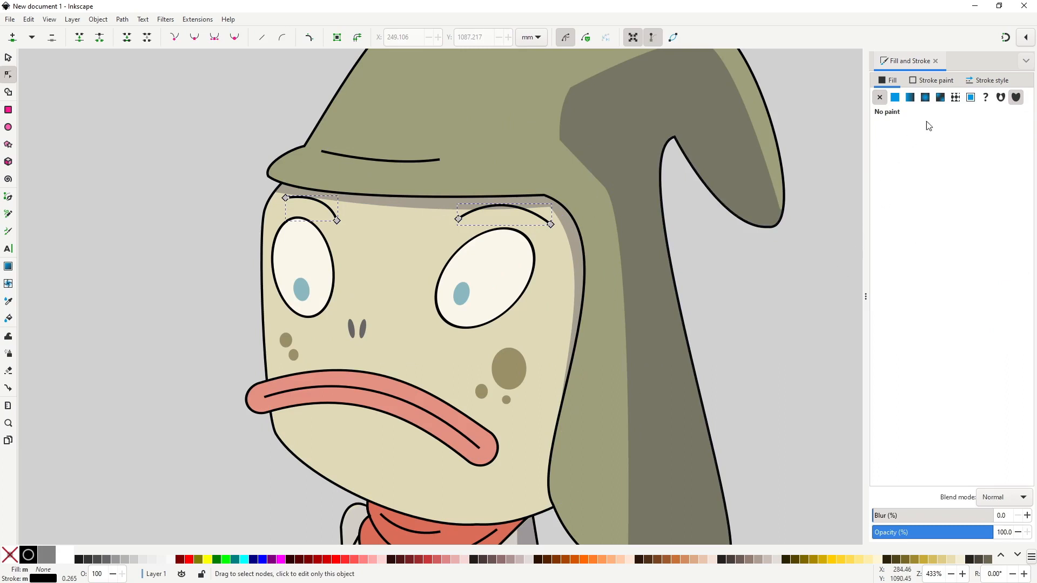
{"action": "left_click", "coordinate": [980, 81]}
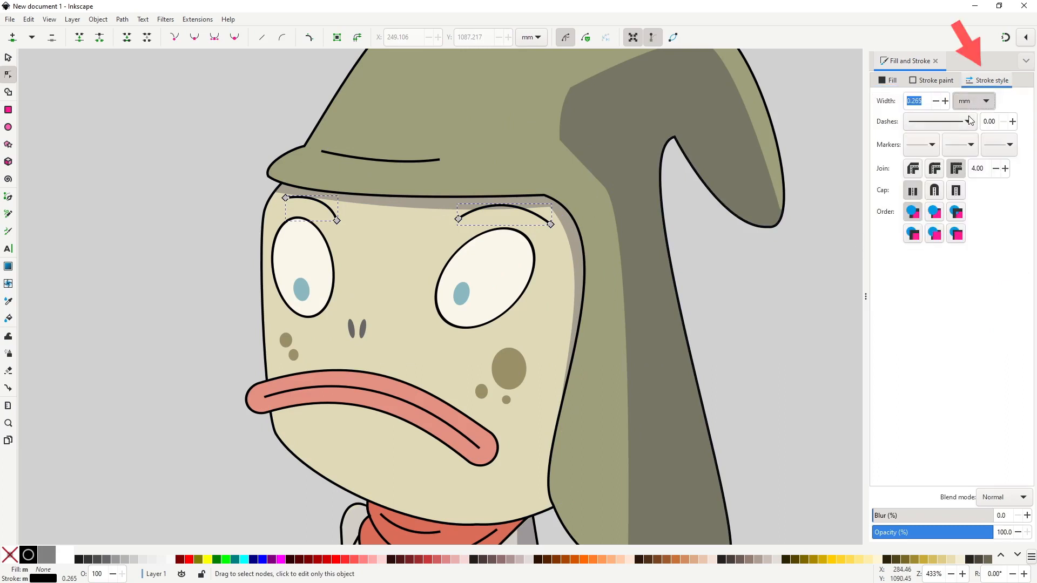
{"action": "double_click", "coordinate": [922, 102]}
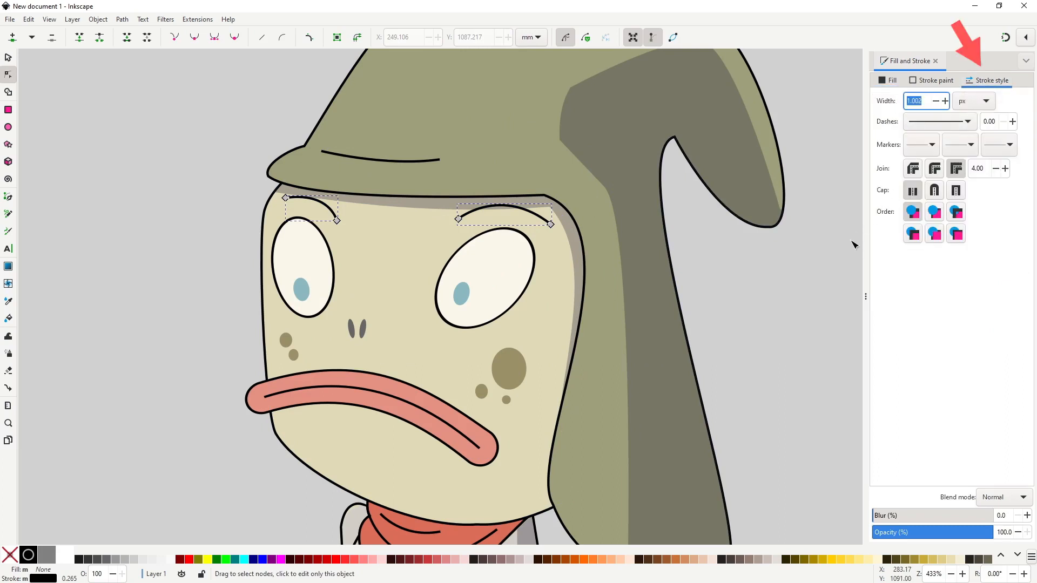
{"action": "type", "text": "2"}
{"action": "key", "text": "Return"}
{"action": "left_click", "coordinate": [785, 298]}
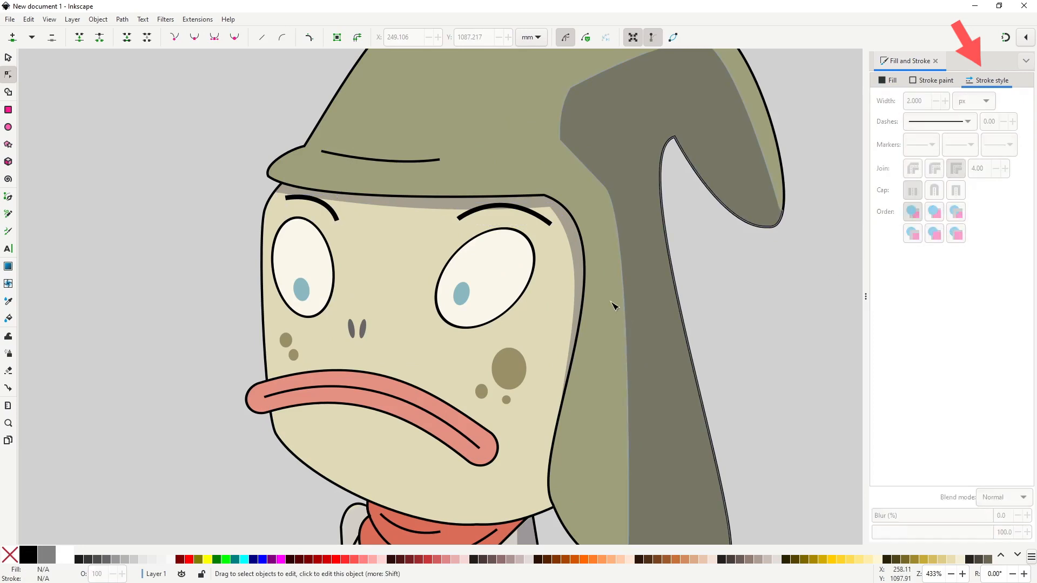
- Draw a closed triangular shadow outline directly under the crease line on the front of the hat
{"action": "scroll", "coordinate": [731, 323], "scroll_direction": "down", "scroll_amount": 2}
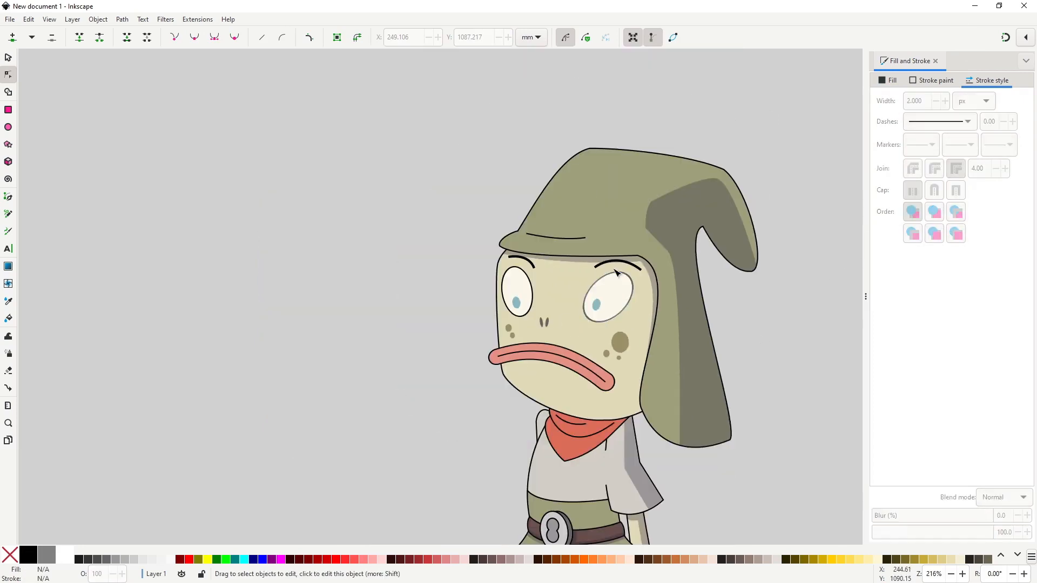
{"action": "scroll", "coordinate": [542, 224], "scroll_direction": "up", "scroll_amount": 3}
{"action": "left_click", "coordinate": [571, 264]}
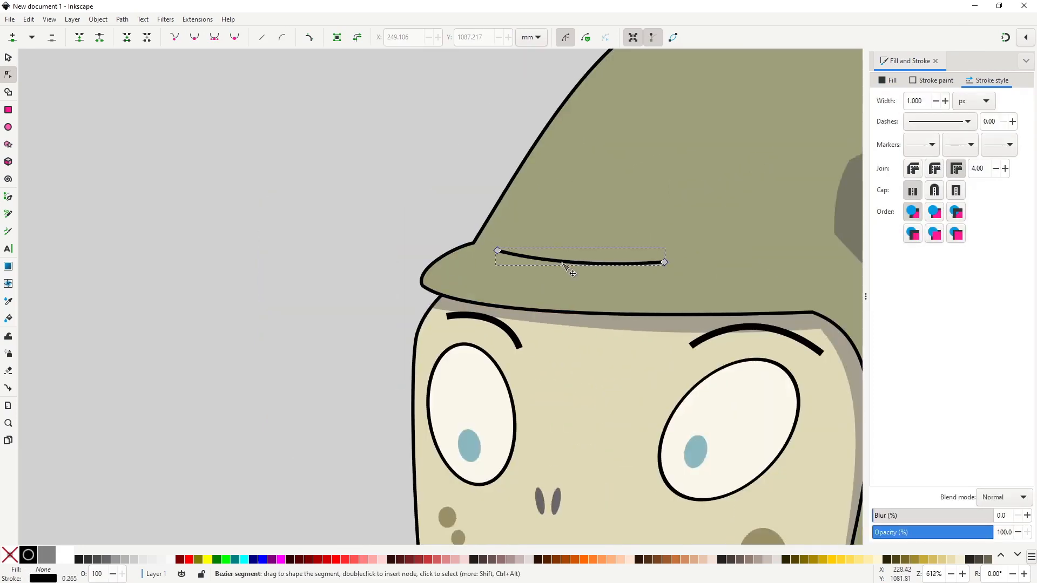
{"action": "key", "text": "b"}
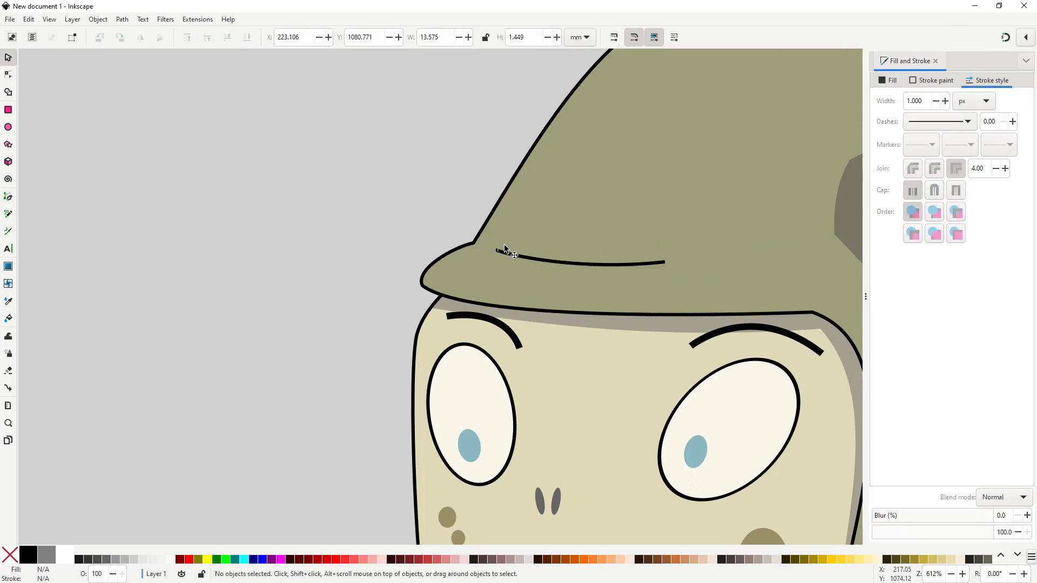
{"action": "left_click", "coordinate": [497, 251]}
{"action": "left_click", "coordinate": [665, 263]}
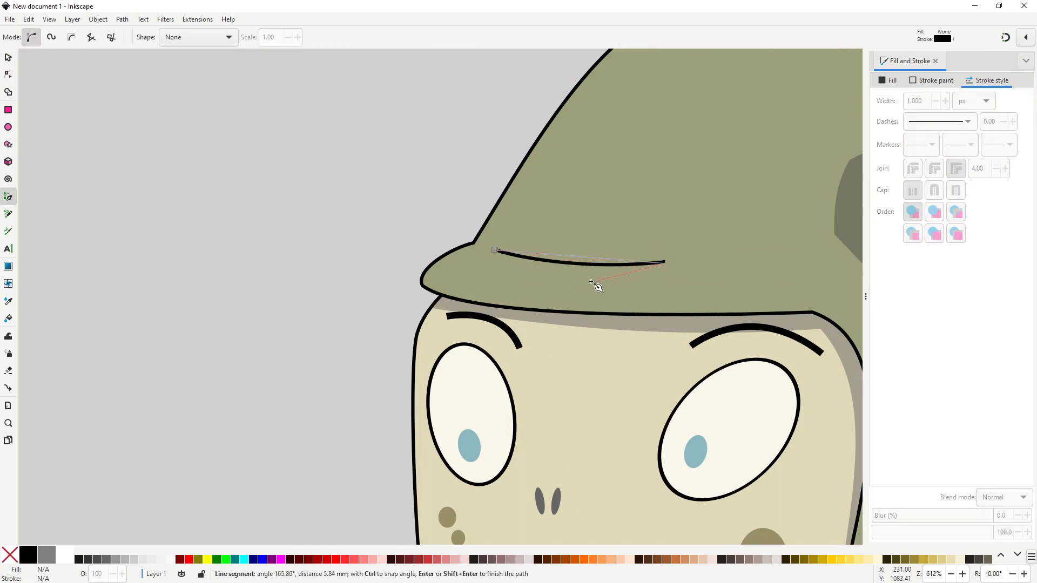
{"action": "left_click", "coordinate": [494, 250]}
{"action": "key", "text": "n"}
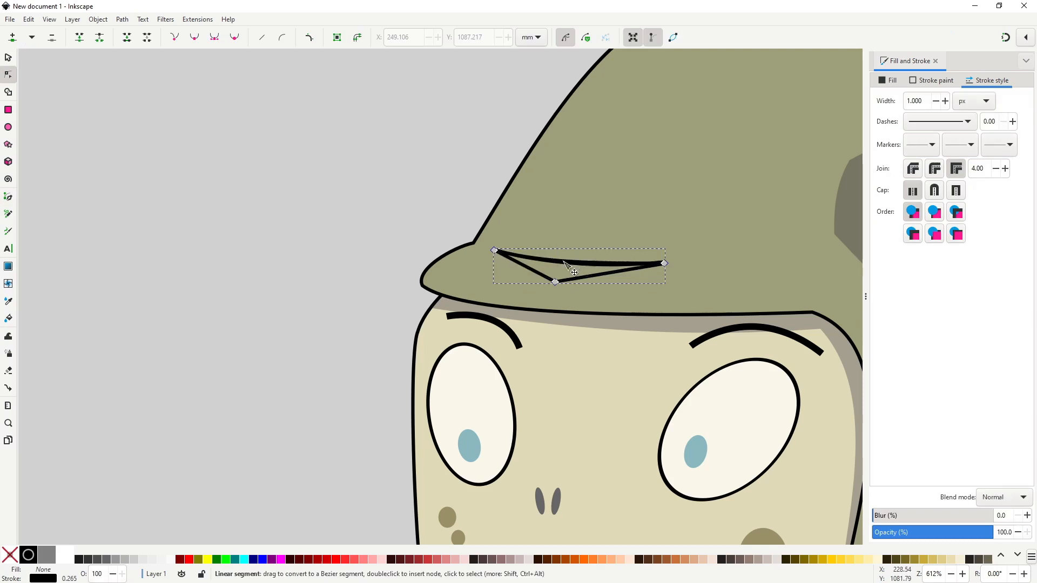
- Curve the hat crease shadow's edges to follow the crease line and give it the copied shadow style
{"action": "mouse_move", "coordinate": [570, 264]}
{"action": "left_mouse_down"}
{"action": "mouse_move", "coordinate": [586, 285]}
{"action": "mouse_move", "coordinate": [513, 276]}
{"action": "left_mouse_up"}
{"action": "key", "text": "ctrl+shift+v"}
{"action": "key", "text": "s"}
{"action": "scroll", "coordinate": [485, 326], "scroll_direction": "down", "scroll_amount": 3}
{"action": "left_click", "coordinate": [760, 413]}
{"action": "scroll", "coordinate": [760, 414], "scroll_direction": "down", "scroll_amount": 3}
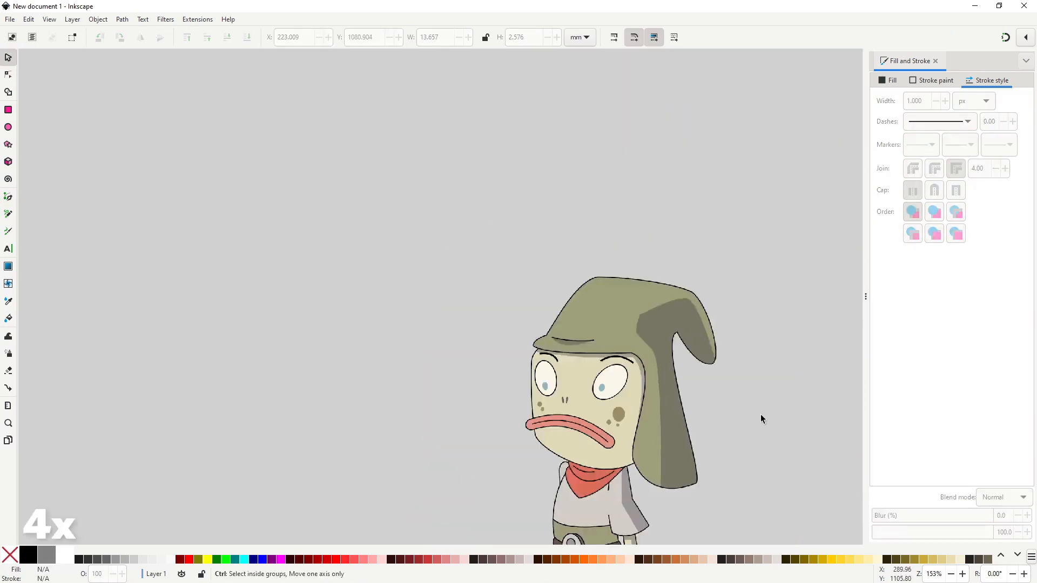
- Draw a closed shadow outline across the lower part of the right eye, with its lower point on the skin below
{"action": "scroll", "coordinate": [593, 319], "scroll_direction": "up", "scroll_amount": 6}
{"action": "key", "text": "b"}
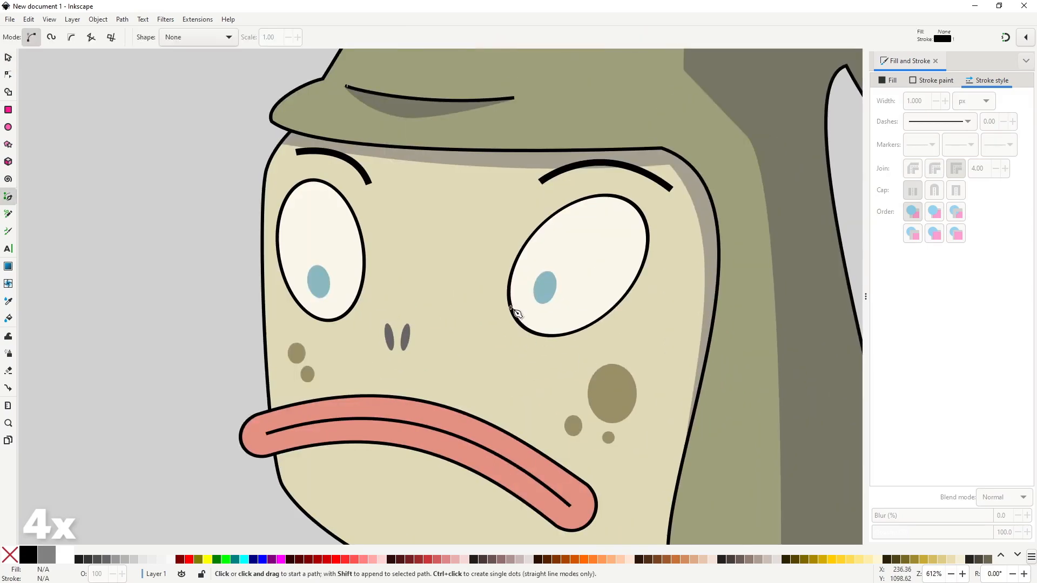
{"action": "left_click", "coordinate": [511, 308]}
{"action": "left_click_drag", "start_coordinate": [647, 255], "coordinate": [730, 152]}
{"action": "key", "text": "Return"}
{"action": "key", "text": "s"}
{"action": "key", "text": "b"}
{"action": "left_click", "coordinate": [510, 309]}
{"action": "left_click", "coordinate": [571, 341]}
{"action": "left_click", "coordinate": [646, 255]}
- Curve the right eye shadow's lower edge below the eye outline and give it the copied shadow style
{"action": "key", "text": "n"}
{"action": "mouse_move", "coordinate": [571, 342]}
{"action": "left_mouse_down", "text": "shift"}
{"action": "mouse_move", "coordinate": [628, 325]}
{"action": "mouse_move", "coordinate": [514, 351]}
{"action": "left_mouse_up", "text": "shift"}
{"action": "key", "text": "ctrl+shift+v"}
{"action": "key", "text": "s"}
{"action": "scroll", "coordinate": [500, 303], "scroll_direction": "down", "scroll_amount": 5}
{"action": "scroll", "coordinate": [512, 304], "scroll_direction": "up", "scroll_amount": 7}
- Lower the upper edge of the right eye's shadow to thin the shaded strip inside the eye
{"action": "key", "text": "n"}
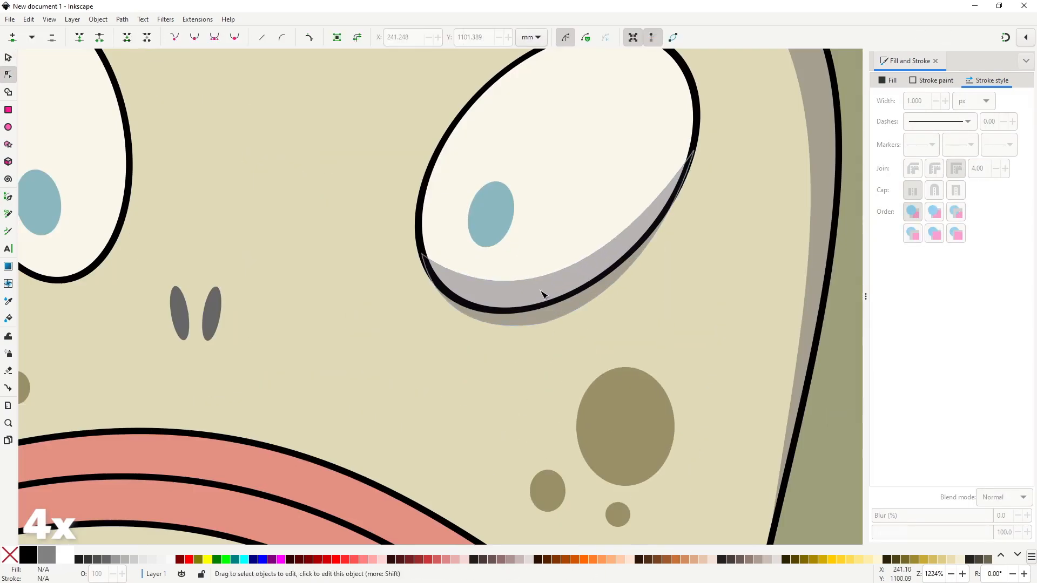
{"action": "left_click", "coordinate": [544, 294]}
{"action": "left_click_drag", "start_coordinate": [532, 276], "coordinate": [534, 287]}
{"action": "key", "text": "s"}
- Draw a closed triangular shadow outline across the lower part of the left eye
{"action": "scroll", "coordinate": [529, 321], "scroll_direction": "down", "scroll_amount": 4}
{"action": "key", "text": "b"}
{"action": "left_click", "coordinate": [404, 304]}
{"action": "left_click", "coordinate": [468, 252]}
{"action": "left_click", "coordinate": [453, 324]}
{"action": "left_click", "coordinate": [404, 303]}
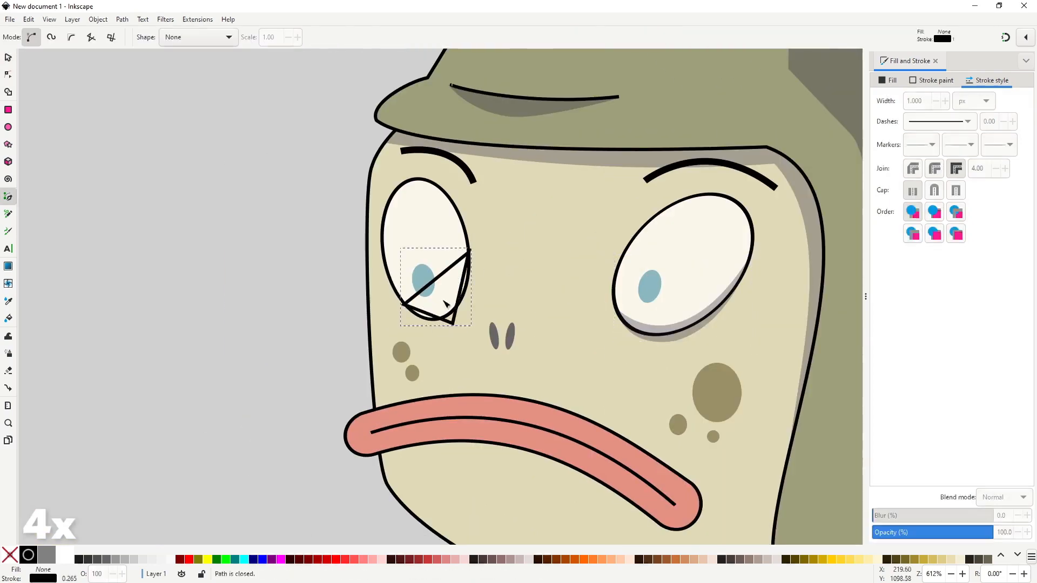
- Curve the left eye shadow's edges around the bottom of the eye and give it the copied shadow style
{"action": "key", "text": "n"}
{"action": "mouse_move", "coordinate": [453, 324]}
{"action": "left_mouse_down", "text": "shift"}
{"action": "mouse_move", "coordinate": [475, 295]}
{"action": "mouse_move", "coordinate": [421, 333]}
{"action": "left_mouse_up", "text": "shift"}
{"action": "left_click_drag", "start_coordinate": [431, 282], "coordinate": [449, 310]}
{"action": "left_click_drag", "start_coordinate": [463, 293], "coordinate": [469, 286]}
{"action": "key", "text": "ctrl+shift+v"}
{"action": "key", "text": "s"}
{"action": "key", "text": "Escape"}
- Draw a closed shadow outline along the underside of the mouth, overlapping the lips and extending onto the chin
{"action": "scroll", "coordinate": [368, 351], "scroll_direction": "down", "scroll_amount": 4}
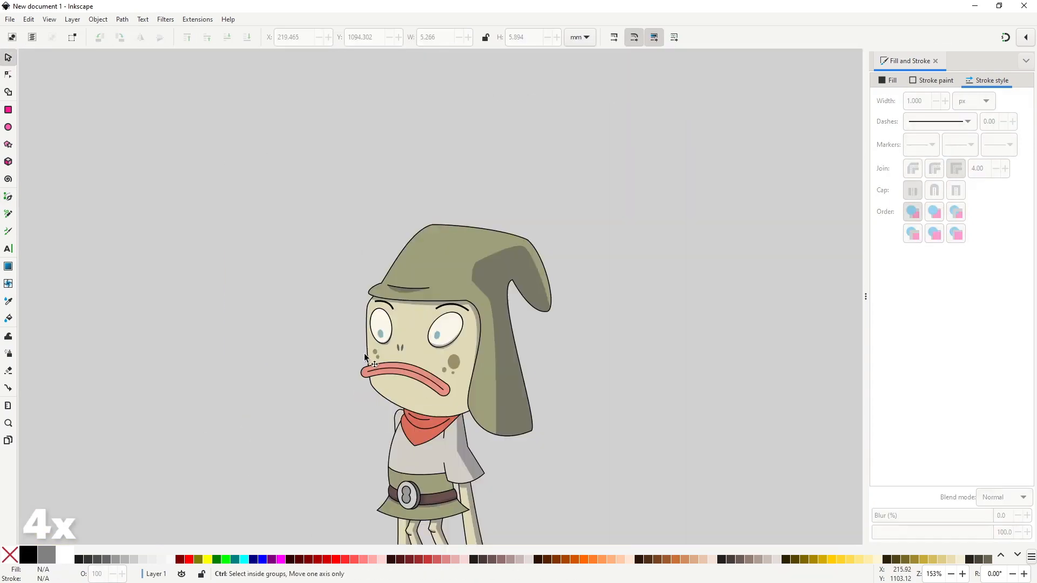
{"action": "left_click_drag", "start_coordinate": [371, 361], "coordinate": [530, 326]}
{"action": "scroll", "coordinate": [561, 344], "scroll_direction": "up", "scroll_amount": 4}
{"action": "key", "text": "b"}
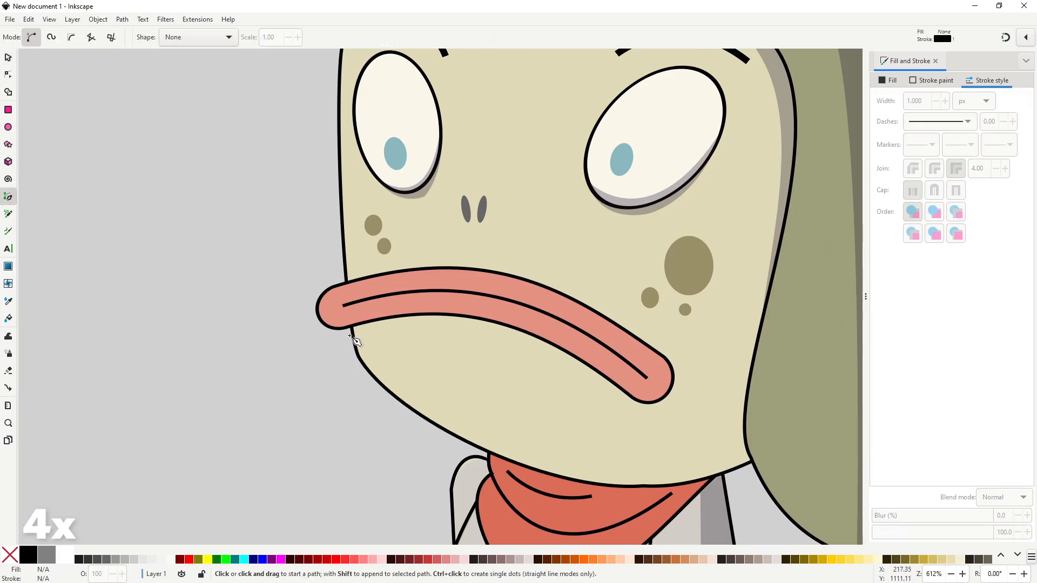
{"action": "left_click", "coordinate": [351, 335]}
{"action": "left_click", "coordinate": [530, 320]}
{"action": "left_click", "coordinate": [637, 377]}
{"action": "left_click", "coordinate": [650, 417]}
{"action": "left_click", "coordinate": [352, 334]}
- Curve the mouth shadow's lower edge, apply the copied shadow style behind the lips and extend it to their right end
{"action": "key", "text": "n"}
{"action": "left_click_drag", "start_coordinate": [491, 378], "coordinate": [500, 354]}
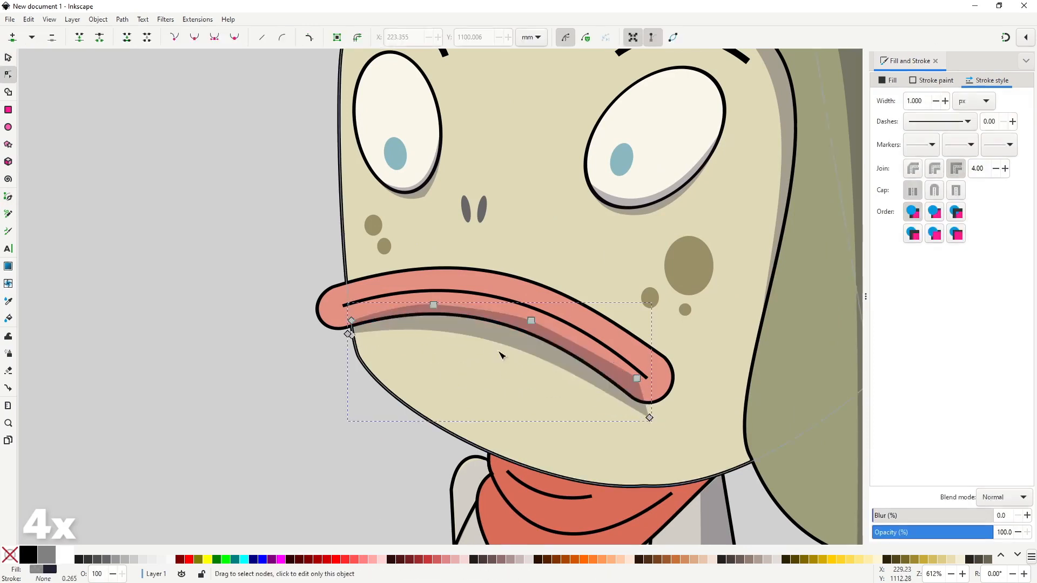
{"action": "left_click_drag", "start_coordinate": [637, 378], "coordinate": [670, 376]}
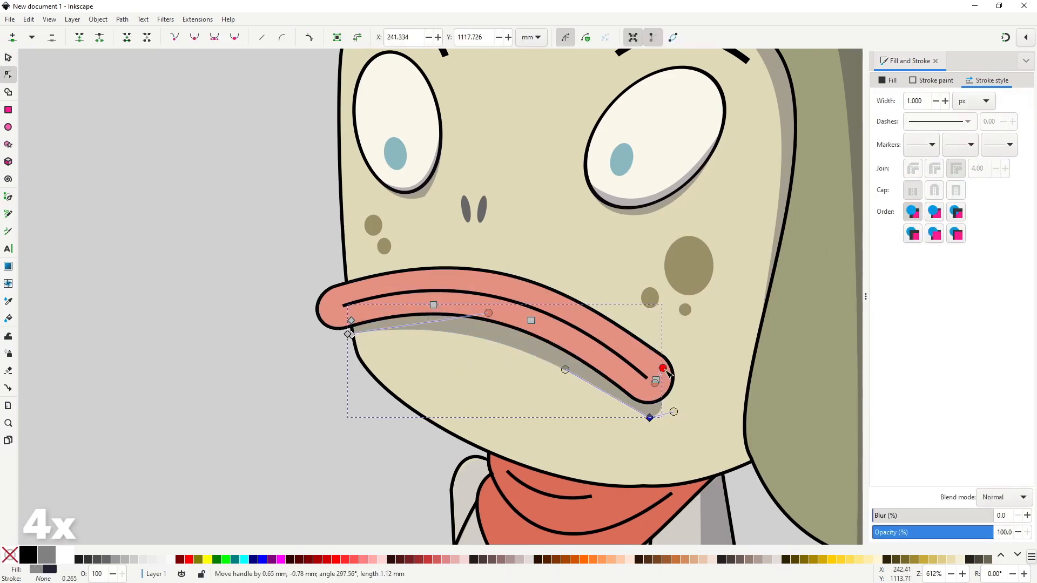
- Refine the shadow's lower edge and tip under the mouth so it follows the lip outline more closely
{"action": "left_click_drag", "start_coordinate": [650, 418], "coordinate": [641, 412]}
{"action": "left_click_drag", "start_coordinate": [558, 364], "coordinate": [536, 346]}
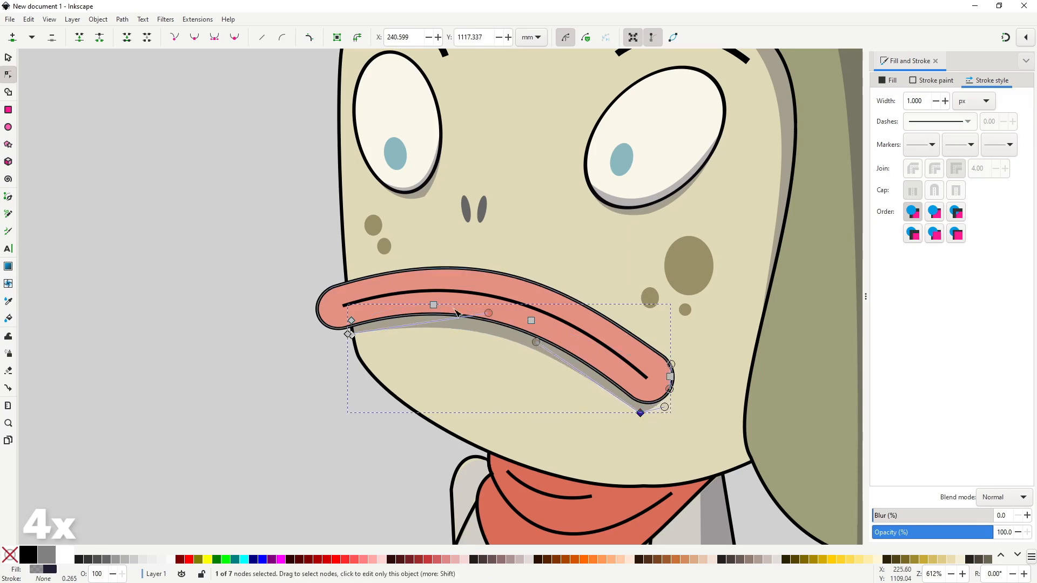
{"action": "left_click_drag", "start_coordinate": [488, 312], "coordinate": [465, 309]}
{"action": "scroll", "coordinate": [468, 308], "scroll_direction": "down", "scroll_amount": 5}
{"action": "key", "text": "s"}
{"action": "key", "text": "Escape"}
- Draw an open path between the ends of the mouth's centre line and curve it along that line
{"action": "scroll", "coordinate": [498, 317], "scroll_direction": "up", "scroll_amount": 6}
{"action": "key", "text": "b"}
{"action": "left_click", "coordinate": [276, 294]}
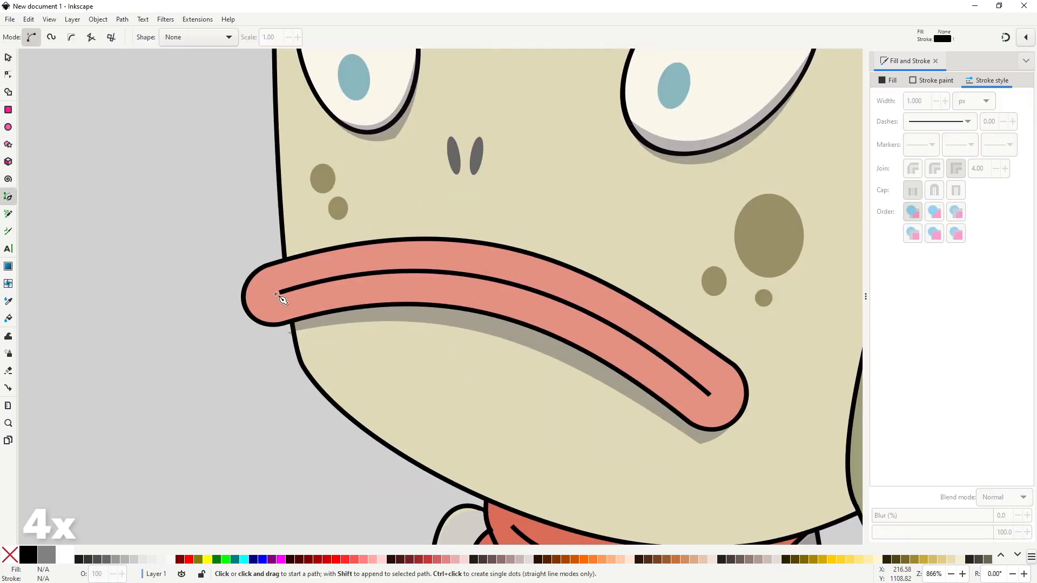
{"action": "double_click", "coordinate": [714, 401]}
{"action": "key", "text": "n"}
{"action": "left_click_drag", "start_coordinate": [495, 352], "coordinate": [511, 287]}
- Close the mouth-line path with a second edge just above the centre line and give it the copied shadow style
{"action": "key", "text": "b"}
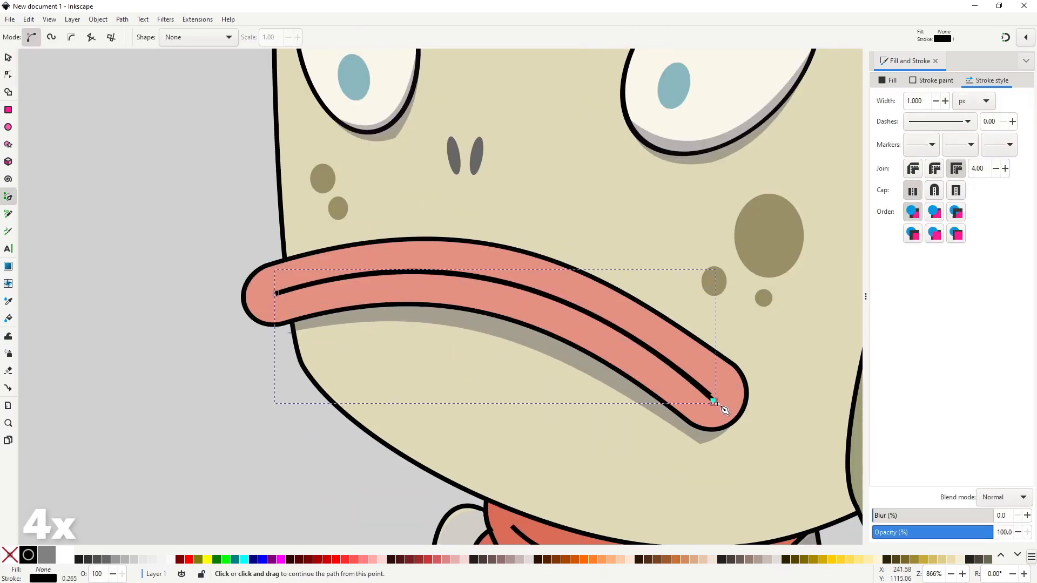
{"action": "key", "text": "s"}
{"action": "key", "text": "b"}
{"action": "left_click_drag", "start_coordinate": [655, 352], "coordinate": [609, 323]}
{"action": "left_click", "coordinate": [715, 390]}
{"action": "left_click", "coordinate": [718, 402]}
{"action": "left_click", "coordinate": [267, 299]}
{"action": "left_click", "coordinate": [276, 282]}
{"action": "key", "text": "n"}
{"action": "key", "text": "s"}
{"action": "left_click", "coordinate": [227, 257]}
{"action": "scroll", "coordinate": [327, 359], "scroll_direction": "down", "scroll_amount": 5}
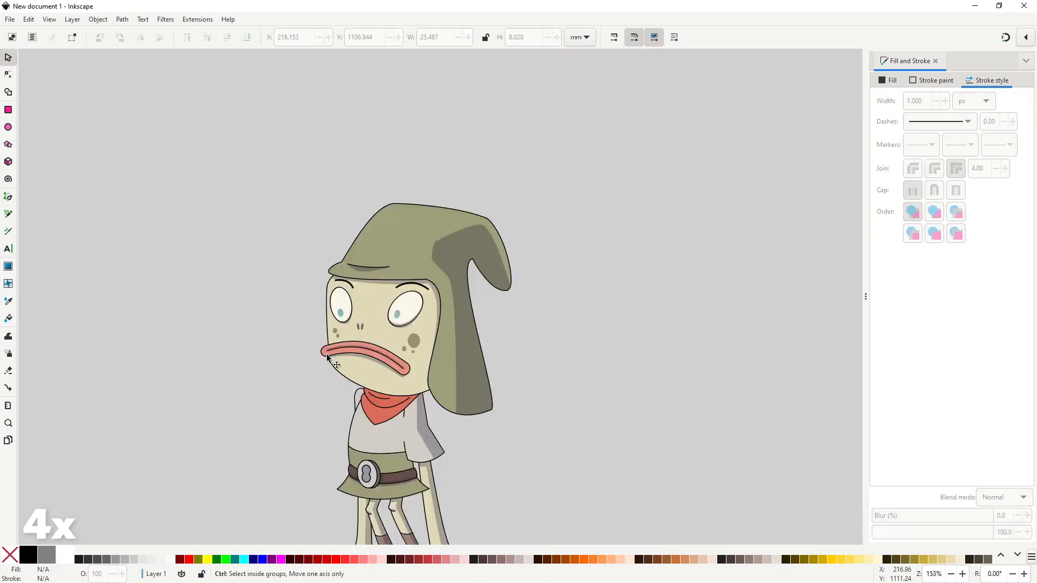
- Refine the left end of the shadow along the mouth's centre line by adjusting its nodes
{"action": "scroll", "coordinate": [328, 354], "scroll_direction": "up", "scroll_amount": 8}
{"action": "key", "text": "n"}
{"action": "left_click", "coordinate": [298, 272]}
{"action": "left_click_drag", "start_coordinate": [289, 268], "coordinate": [279, 264]}
{"action": "scroll", "coordinate": [750, 406], "scroll_direction": "up", "scroll_amount": 5}
{"action": "left_click_drag", "start_coordinate": [394, 266], "coordinate": [406, 271]}
{"action": "key", "text": "s"}
{"action": "scroll", "coordinate": [418, 337], "scroll_direction": "down", "scroll_amount": 9}
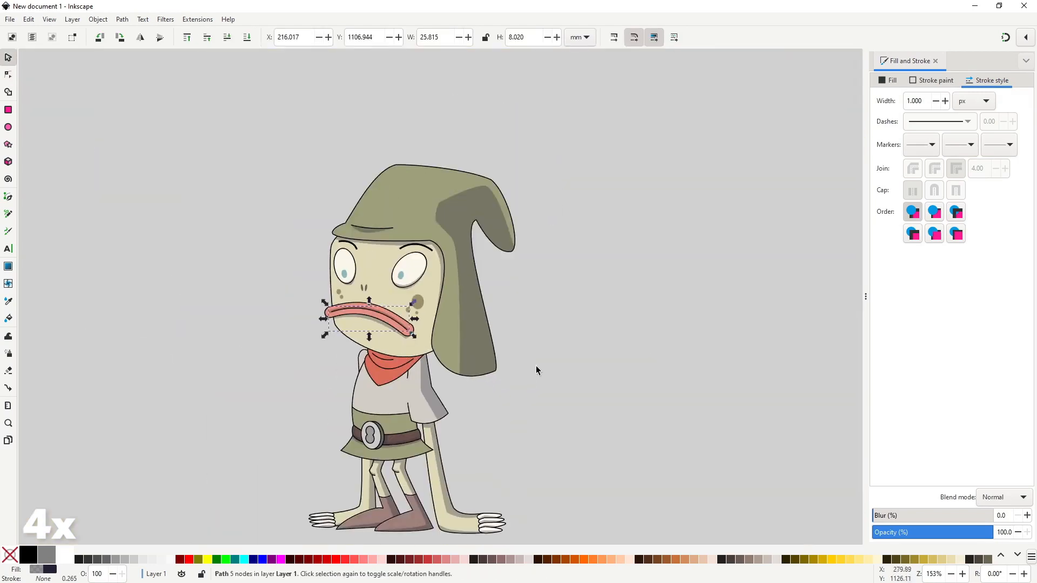
{"action": "left_click", "coordinate": [535, 368]}
- Draw a closed shadow outline with a curved lower edge across the neckerchief, extending up over the chin
{"action": "scroll", "coordinate": [540, 367], "scroll_direction": "down", "scroll_amount": 1}
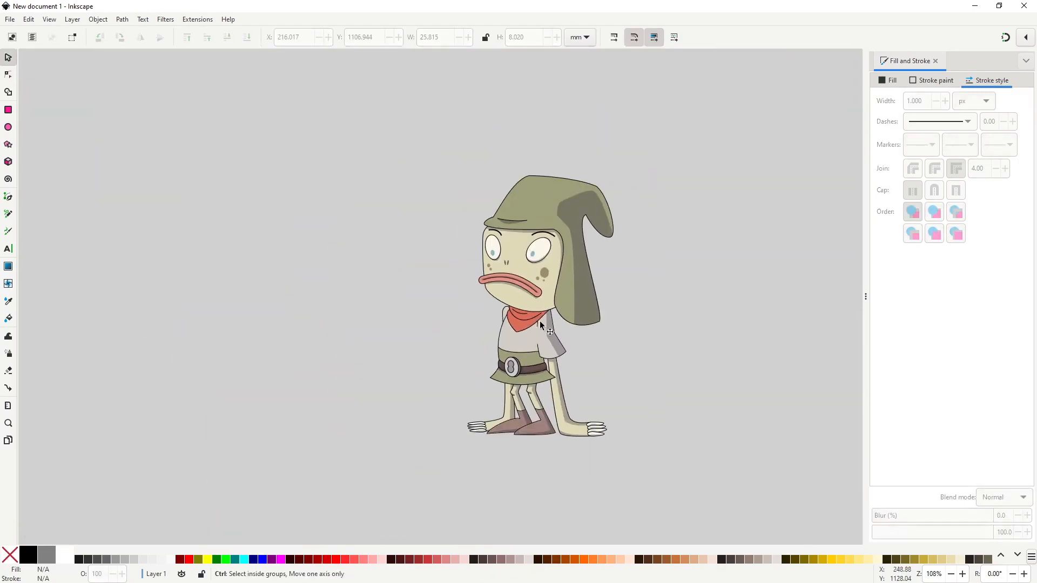
{"action": "scroll", "coordinate": [523, 313], "scroll_direction": "up", "scroll_amount": 5}
{"action": "key", "text": "b"}
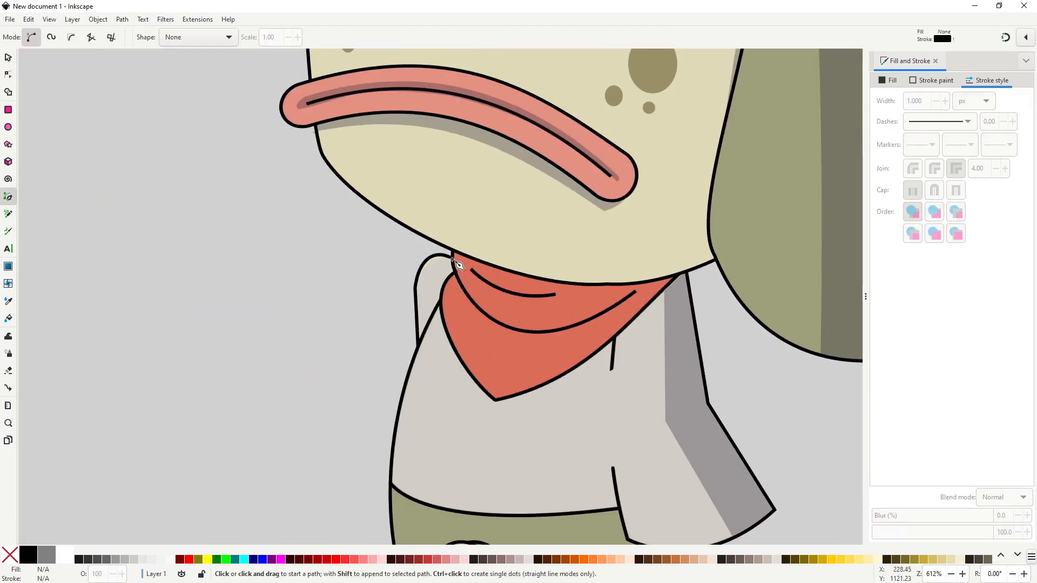
{"action": "left_click", "coordinate": [450, 257]}
{"action": "mouse_move", "coordinate": [664, 290]}
{"action": "left_mouse_down"}
{"action": "mouse_move", "coordinate": [821, 280]}
{"action": "mouse_move", "coordinate": [852, 247]}
{"action": "mouse_move", "coordinate": [864, 249]}
{"action": "mouse_move", "coordinate": [837, 249]}
{"action": "left_mouse_up"}
{"action": "key", "text": "Return"}
{"action": "left_click", "coordinate": [634, 298]}
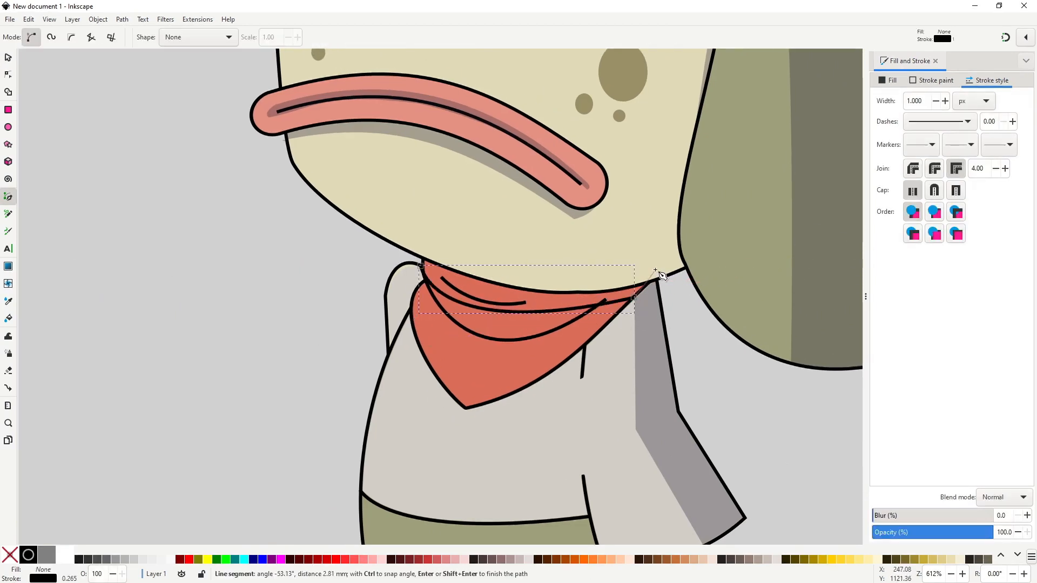
{"action": "left_click", "coordinate": [656, 269]}
{"action": "left_click", "coordinate": [500, 248]}
{"action": "left_click", "coordinate": [440, 230]}
{"action": "left_click", "coordinate": [421, 265]}
- Give the neckerchief shadow the copied shadow style and lower it behind the head
{"action": "left_click", "coordinate": [541, 313]}
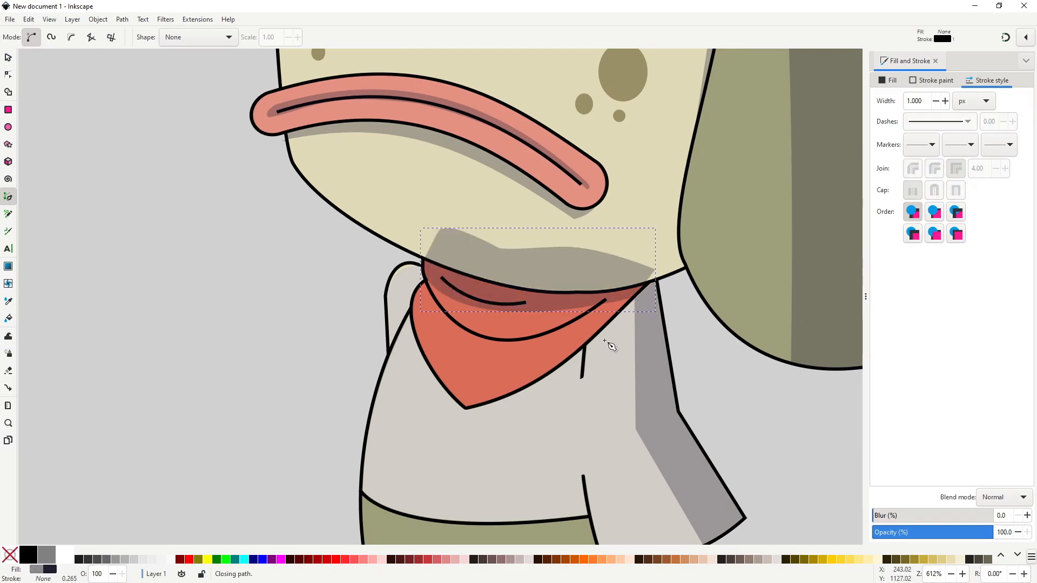
{"action": "key", "text": "Page_Down"}
{"action": "key", "text": "s"}
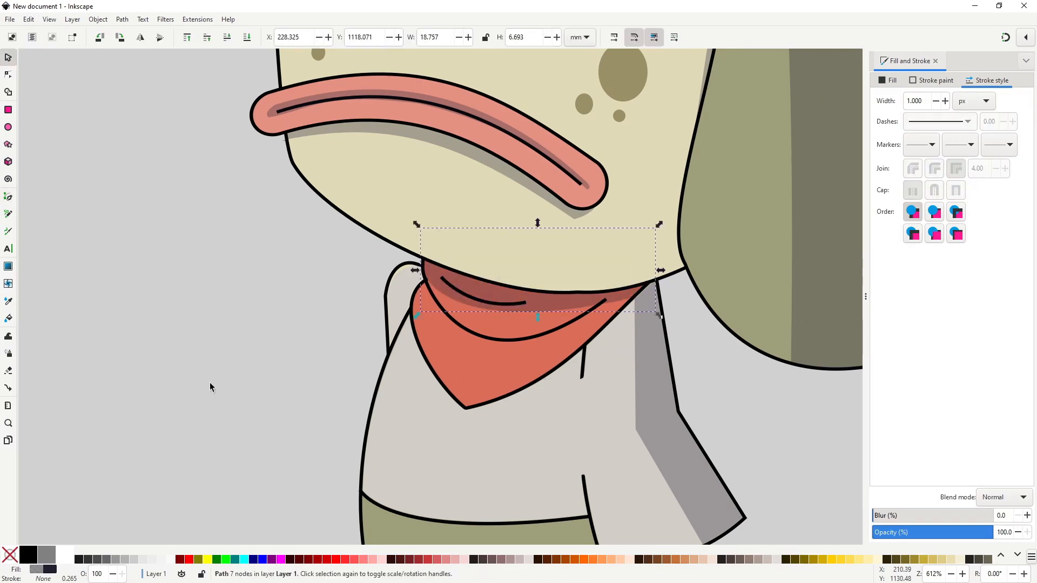
{"action": "left_click", "coordinate": [210, 385]}
- Adjust the curve of the lower edge of the neckerchief shadow beneath the chin
{"action": "scroll", "coordinate": [212, 389], "scroll_direction": "down", "scroll_amount": 4}
{"action": "left_click_drag", "start_coordinate": [289, 409], "coordinate": [473, 351]}
{"action": "scroll", "coordinate": [462, 325], "scroll_direction": "up", "scroll_amount": 4}
{"action": "key", "text": "n"}
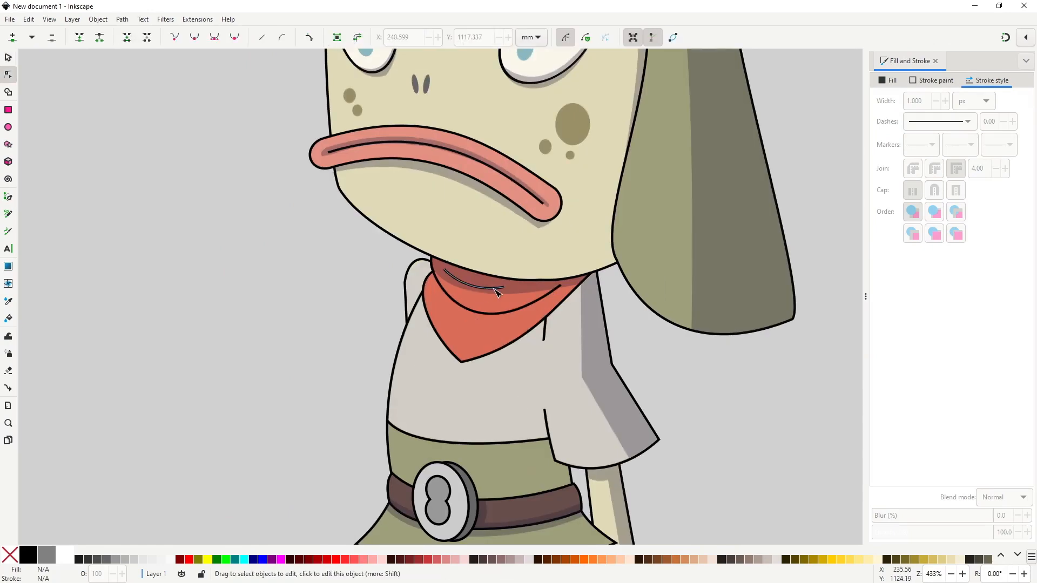
{"action": "left_click", "coordinate": [498, 291]}
{"action": "scroll", "coordinate": [480, 292], "scroll_direction": "up", "scroll_amount": 1}
{"action": "left_click_drag", "start_coordinate": [473, 283], "coordinate": [474, 288]}
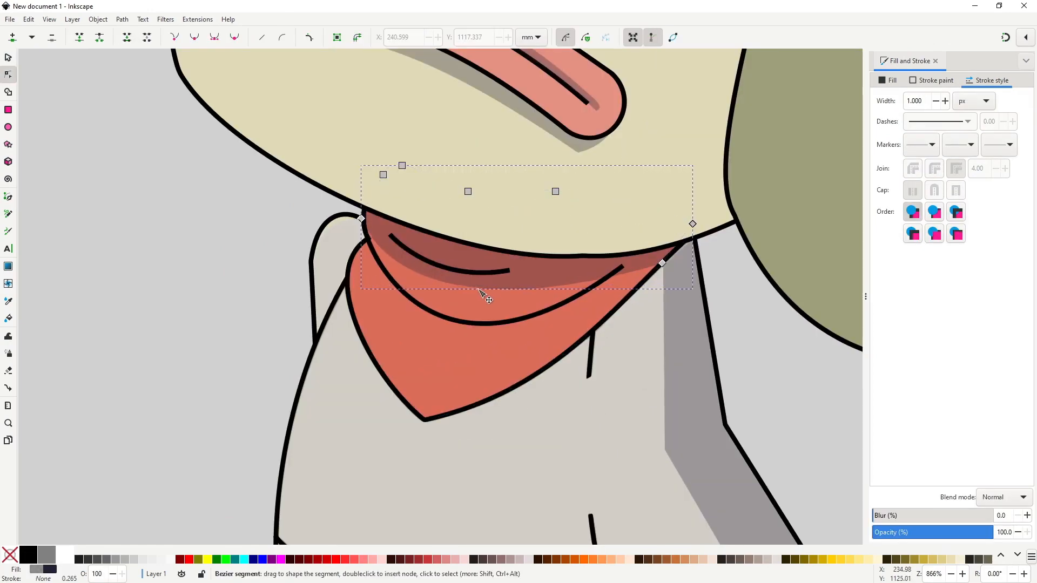
- Draw a closed shadow outline below the neckerchief's long fold line and curve the left part of its lower edge
{"action": "key", "text": "b"}
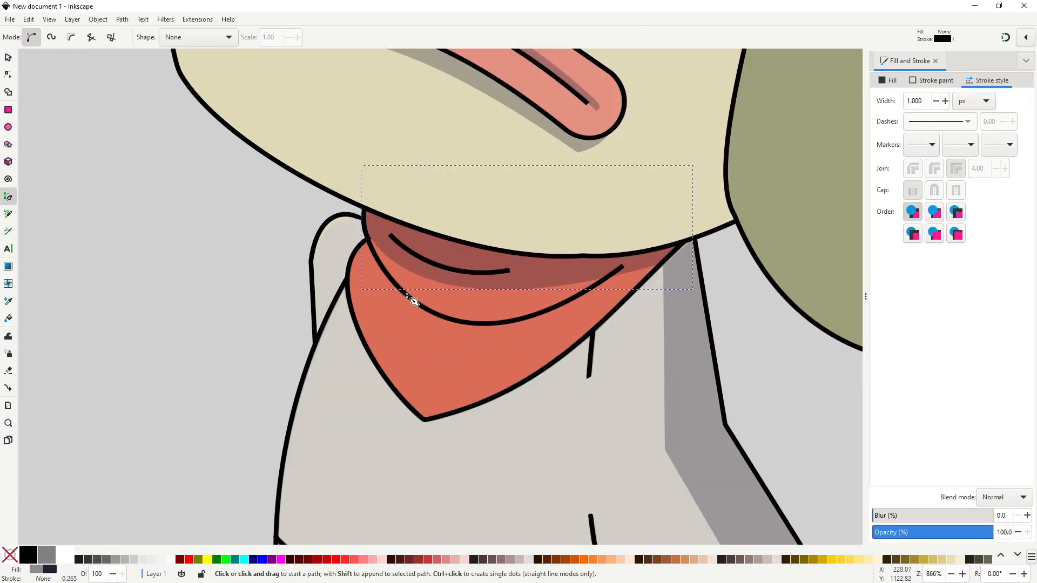
{"action": "left_click", "coordinate": [356, 249]}
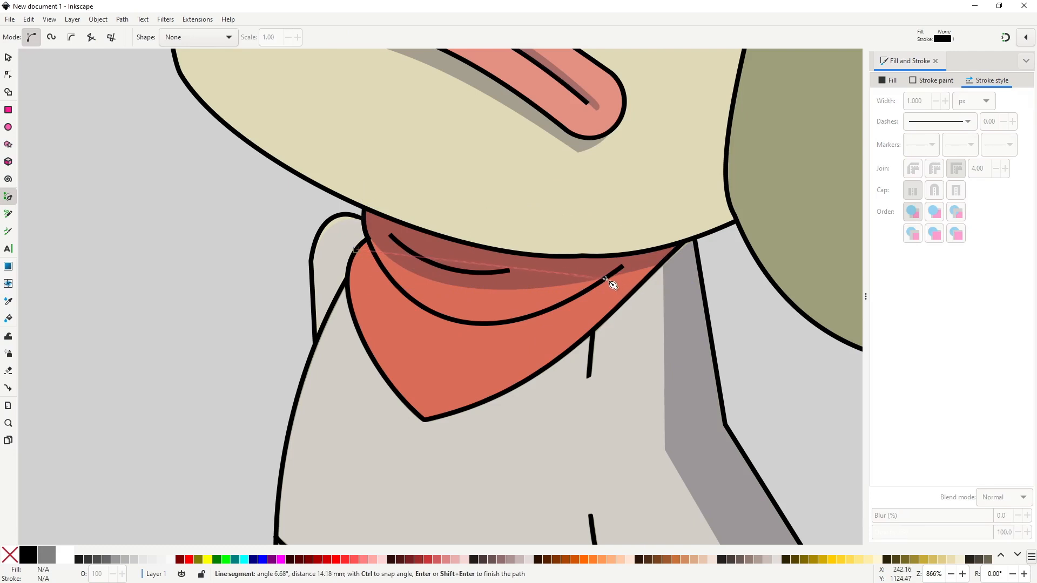
{"action": "left_click", "coordinate": [607, 279]}
{"action": "left_click", "coordinate": [452, 343]}
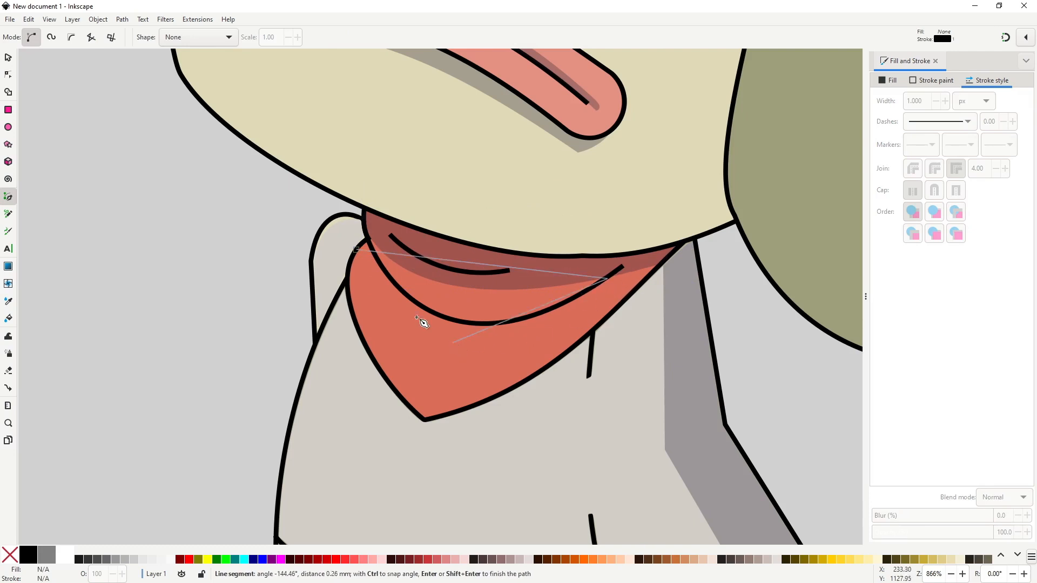
{"action": "left_click", "coordinate": [355, 249]}
{"action": "key", "text": "n"}
{"action": "left_click_drag", "start_coordinate": [408, 301], "coordinate": [386, 315]}
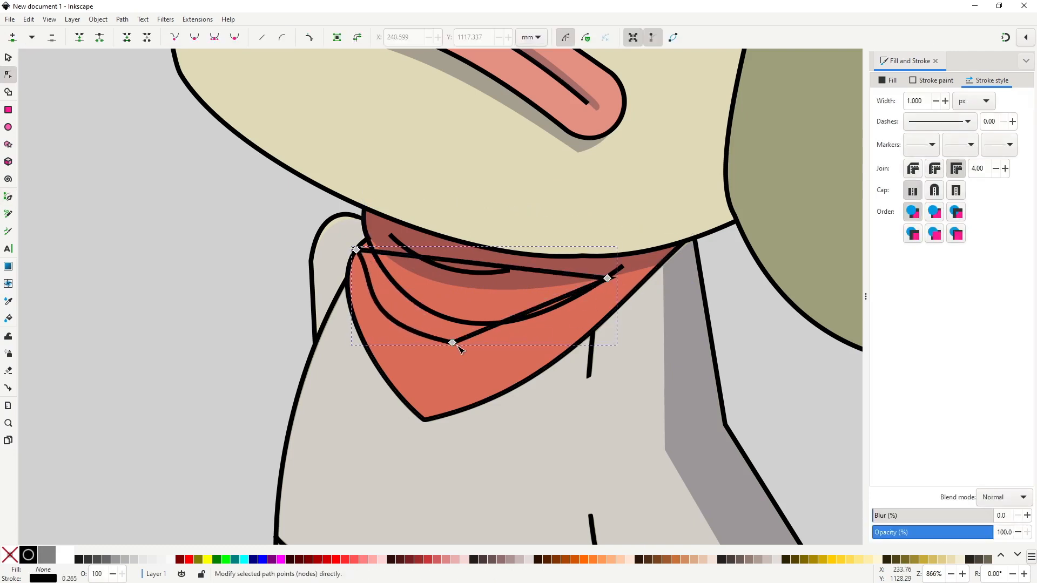
- Give the fold shadow the copied shadow style and reshape its edges to follow the neckerchief's fold line
{"action": "key", "text": "ctrl+shift+v"}
{"action": "left_click_drag", "start_coordinate": [453, 344], "coordinate": [557, 350]}
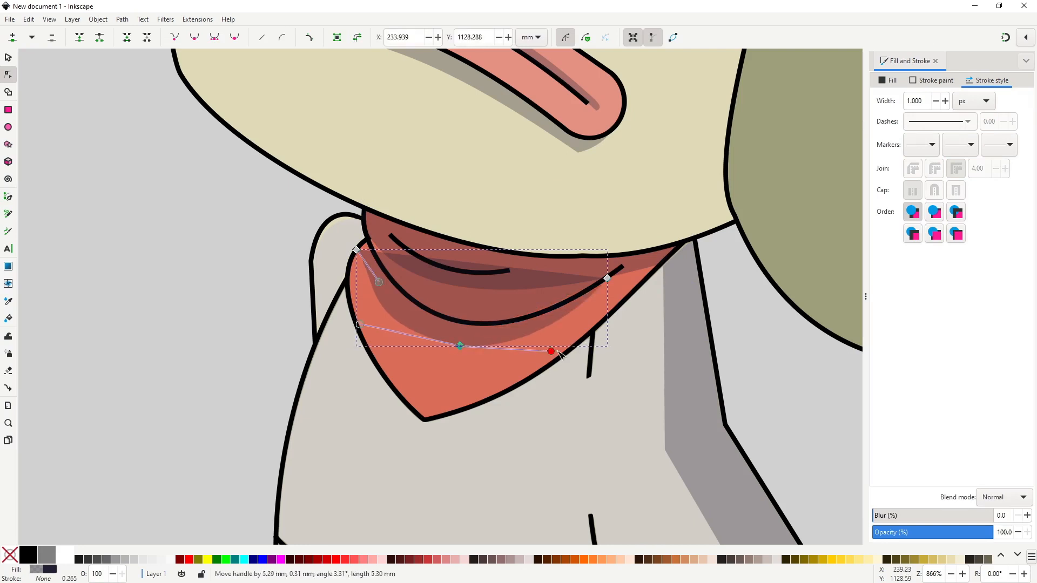
{"action": "left_click_drag", "start_coordinate": [486, 268], "coordinate": [476, 325]}
{"action": "left_click_drag", "start_coordinate": [356, 250], "coordinate": [353, 274]}
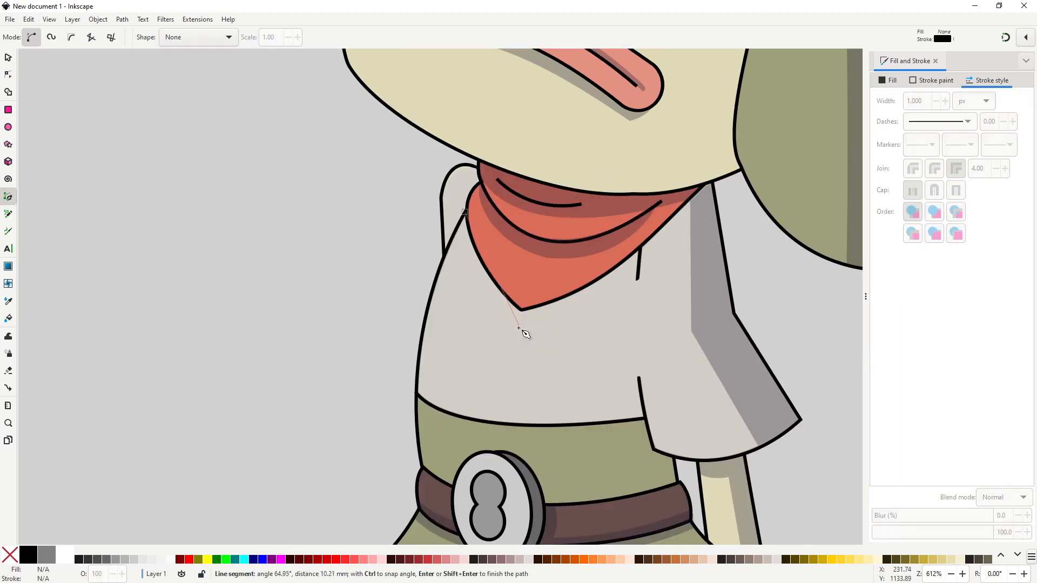
- Draw a pointed shadow on the shirt along the neckerchief's lower edges and give it the copied shadow style
{"action": "left_click", "coordinate": [518, 326]}
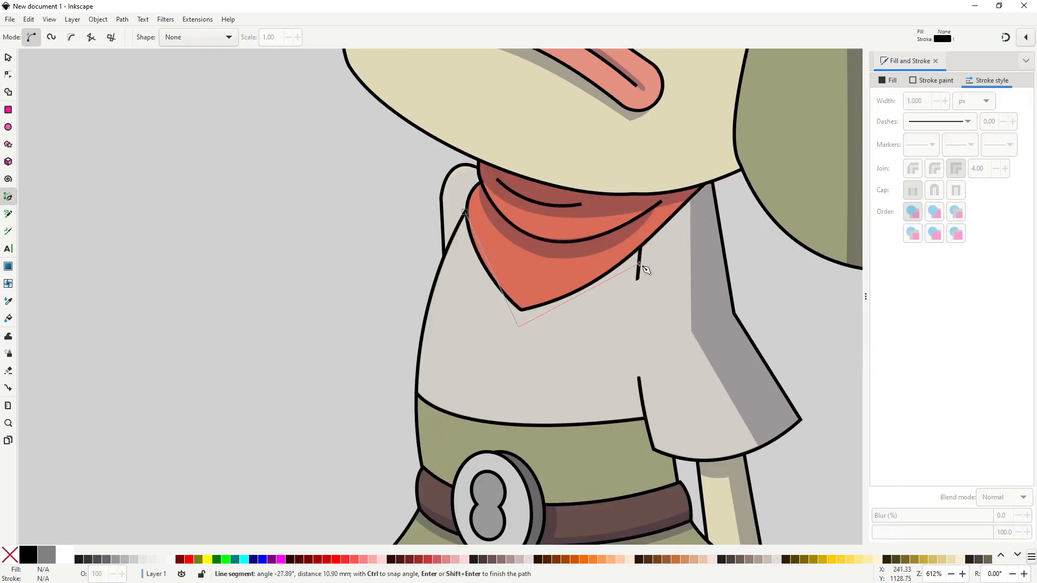
{"action": "left_click", "coordinate": [639, 265]}
{"action": "key", "text": "Return"}
{"action": "key", "text": "n"}
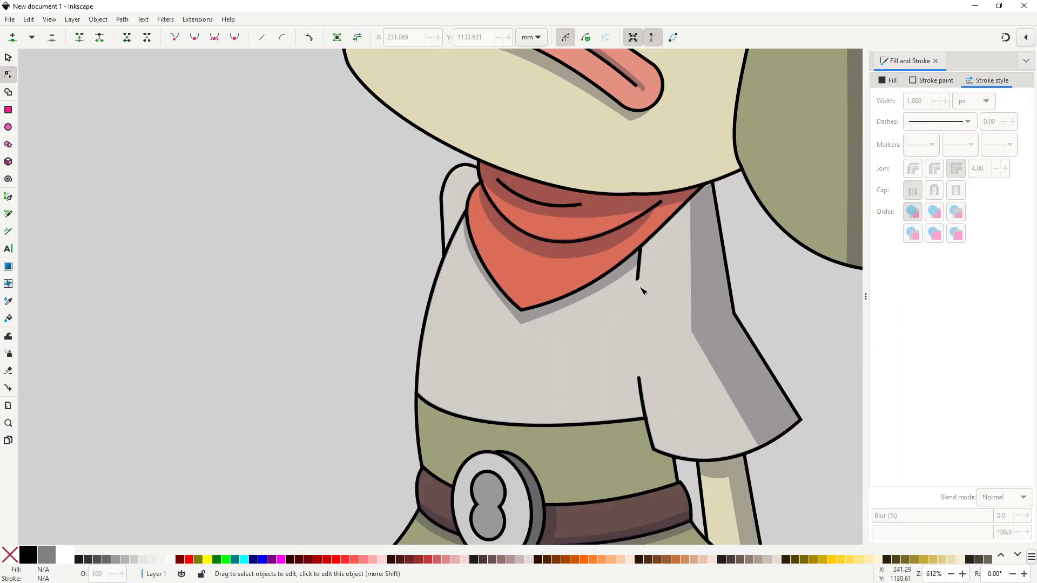
- Move the tip node of the shirt shadow slightly closer to the neckerchief's point
{"action": "scroll", "coordinate": [658, 354], "scroll_direction": "down", "scroll_amount": 4}
{"action": "scroll", "coordinate": [637, 351], "scroll_direction": "up", "scroll_amount": 5}
{"action": "left_click", "coordinate": [663, 346]}
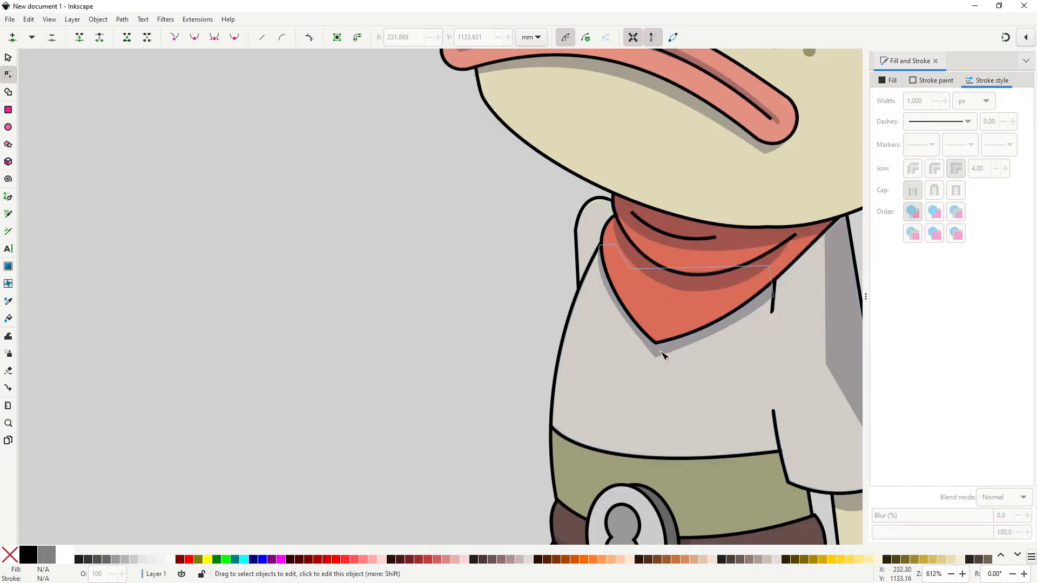
{"action": "left_click_drag", "start_coordinate": [655, 357], "coordinate": [652, 354]}
{"action": "scroll", "coordinate": [652, 355], "scroll_direction": "down", "scroll_amount": 5}
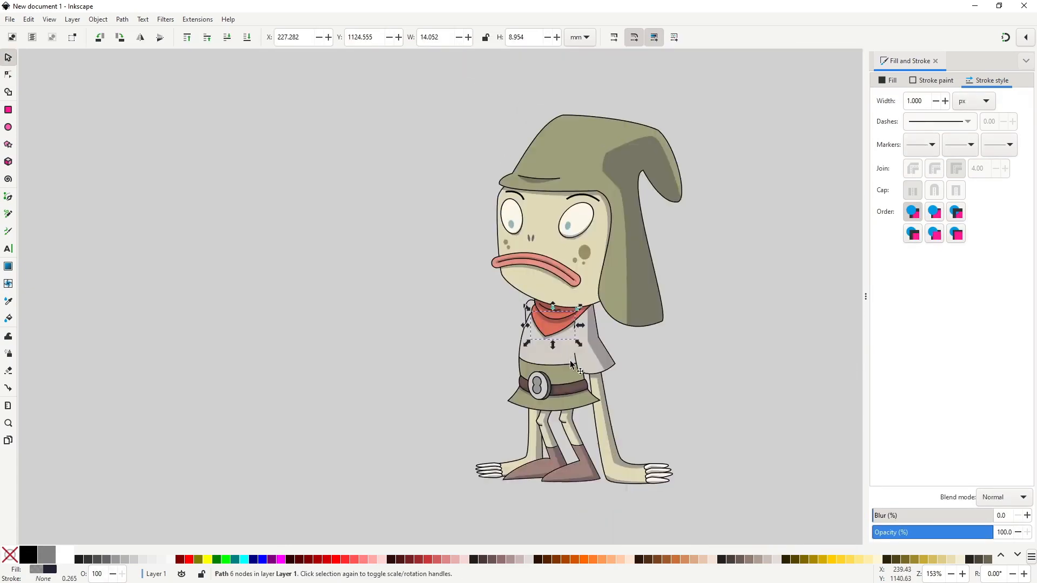
- Draw a closed shadow outline along the torso beside the sleeve, running from the neckerchief over the belt to the tunic's hem
{"action": "key", "text": "b"}
{"action": "scroll", "coordinate": [569, 360], "scroll_direction": "up", "scroll_amount": 3}
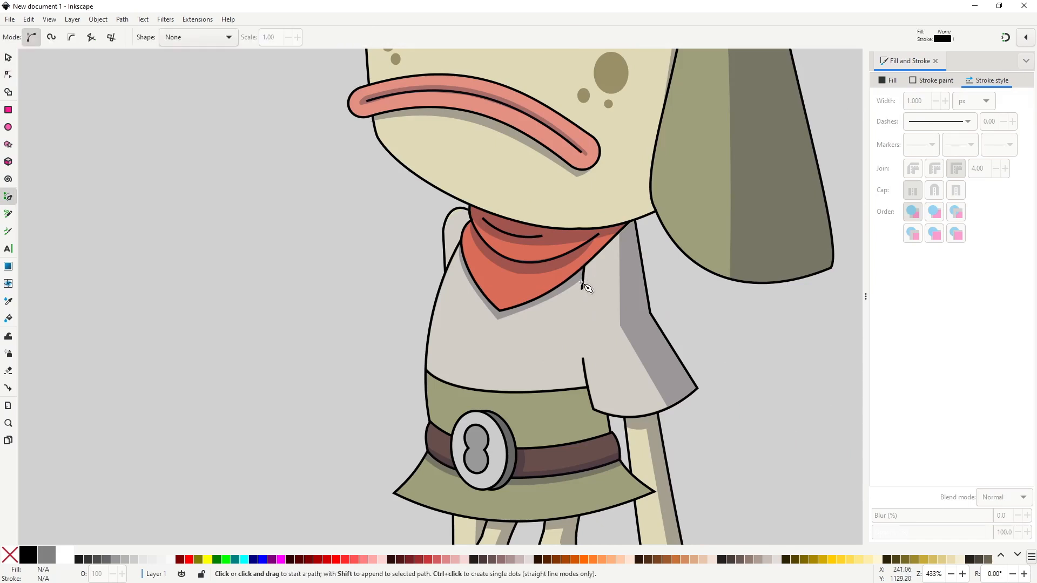
{"action": "left_click", "coordinate": [581, 278]}
{"action": "left_click_drag", "start_coordinate": [589, 385], "coordinate": [594, 390]}
{"action": "key", "text": "Return"}
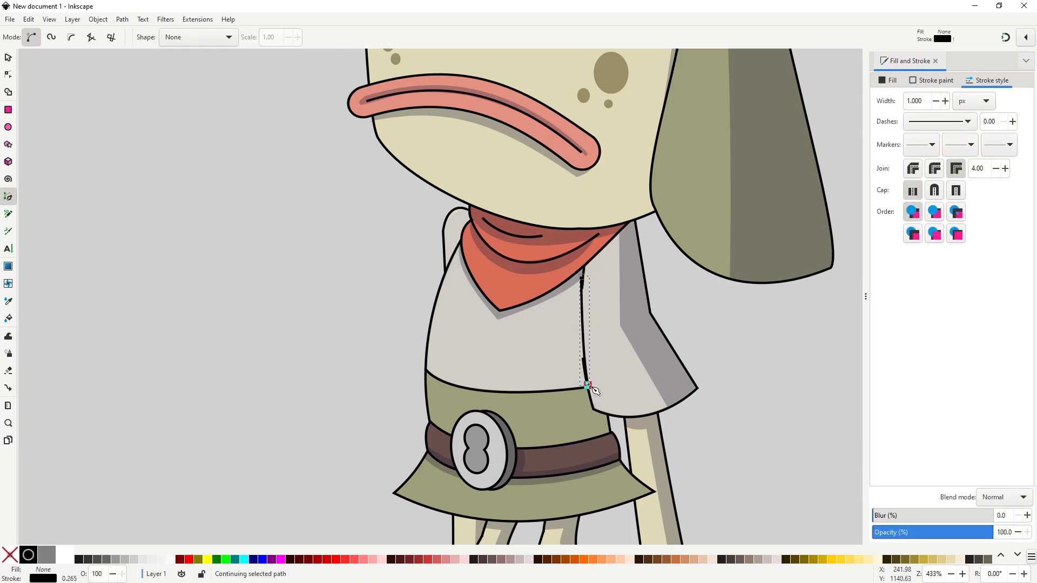
{"action": "left_click", "coordinate": [589, 386]}
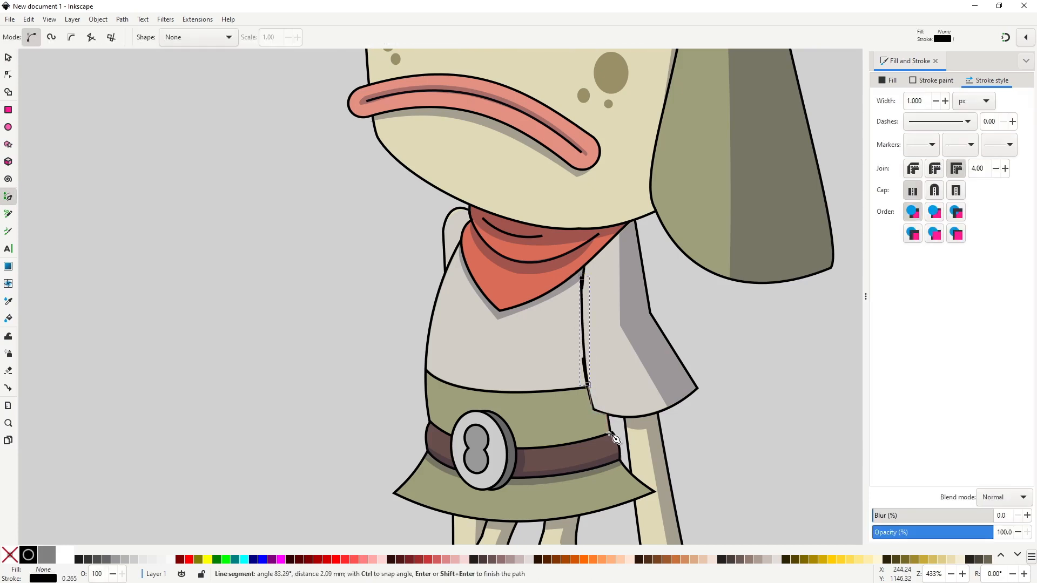
{"action": "left_click", "coordinate": [620, 461]}
{"action": "left_click", "coordinate": [655, 492]}
{"action": "left_click", "coordinate": [600, 509]}
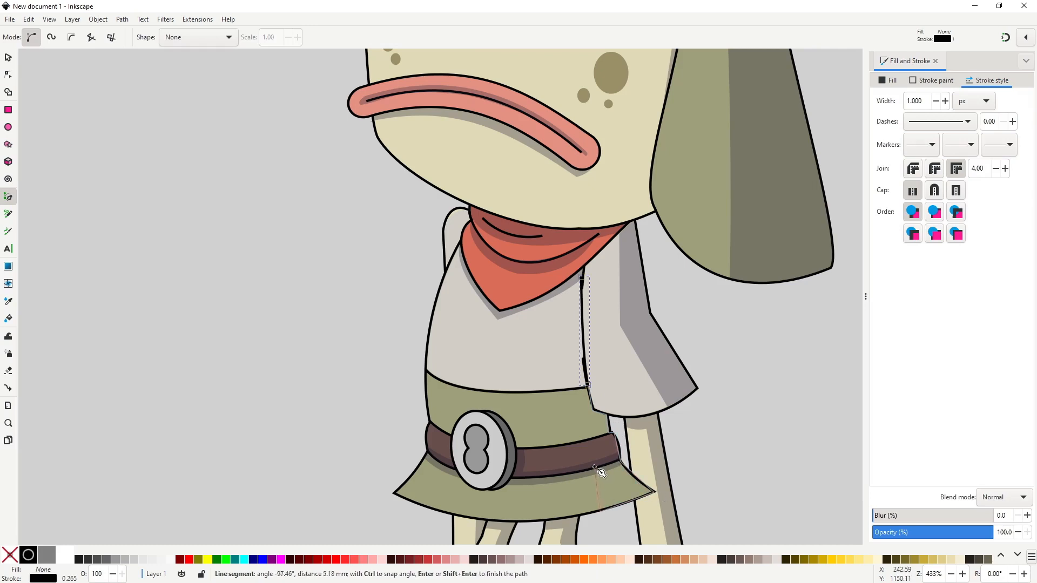
{"action": "left_click", "coordinate": [592, 438]}
{"action": "left_click", "coordinate": [580, 440]}
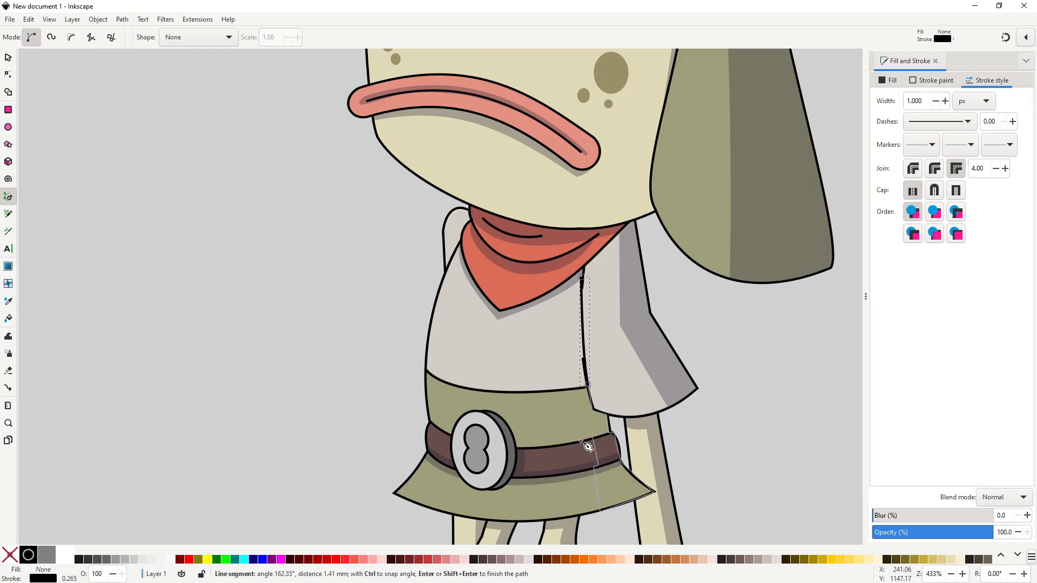
{"action": "left_click_drag", "start_coordinate": [582, 277], "coordinate": [616, 245]}
- Give the torso shadow the copied shadow style and union it with the neckerchief's shadow on the shirt
{"action": "key", "text": "space"}
{"action": "key", "text": "ctrl+shift+v"}
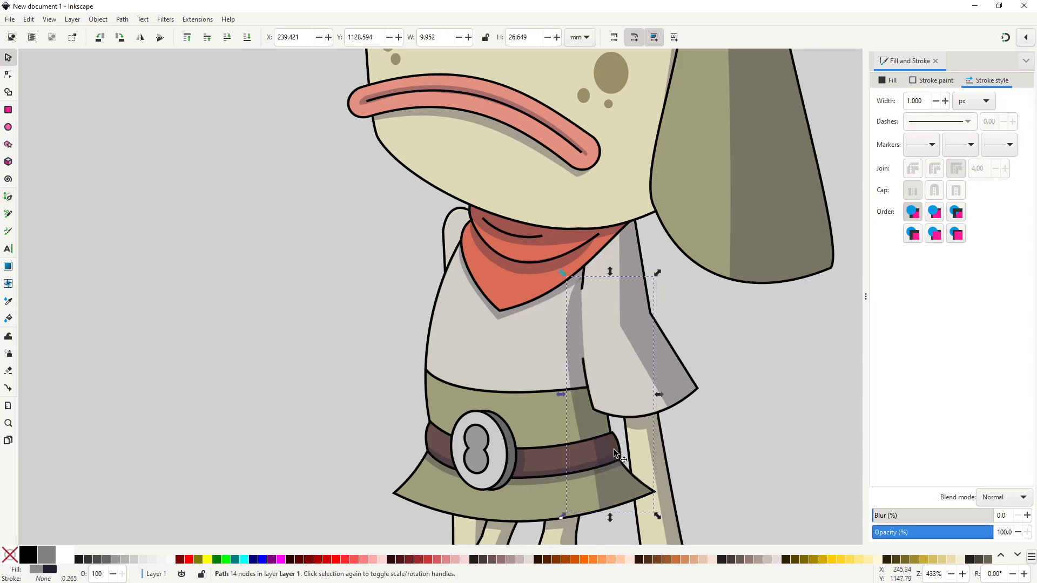
{"action": "left_click", "coordinate": [549, 300], "text": "shift"}
{"action": "key", "text": "ctrl+plus"}
{"action": "key", "text": "Escape"}
{"action": "scroll", "coordinate": [550, 301], "scroll_direction": "down", "scroll_amount": 2}
{"action": "scroll", "coordinate": [546, 401], "scroll_direction": "up", "scroll_amount": 4}
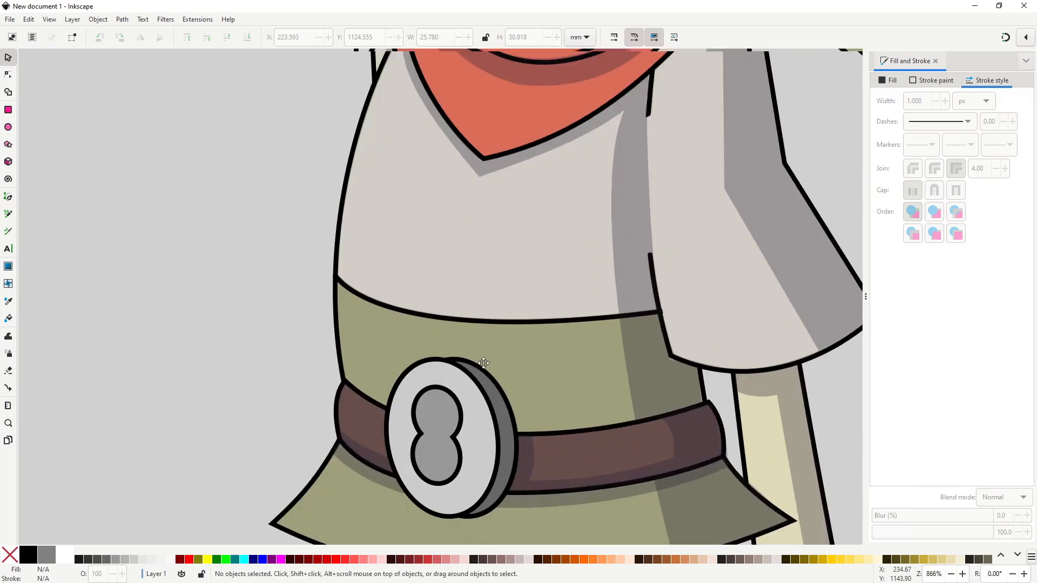
- Draw a closed four-sided shadow outline across the shirt's lower edge, ending at the torso shadow
{"action": "key", "text": "b"}
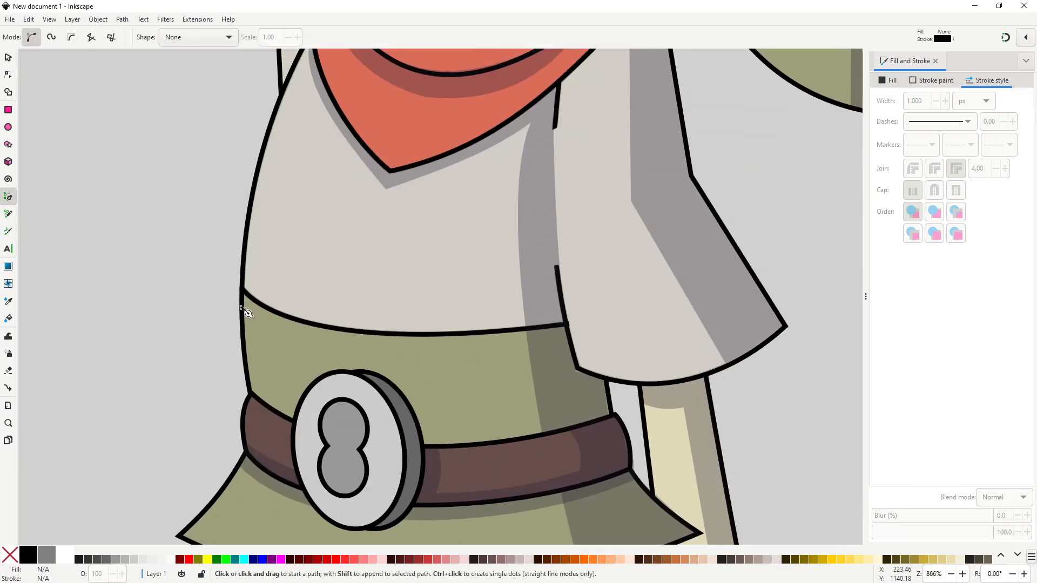
{"action": "left_click", "coordinate": [242, 307]}
{"action": "left_click", "coordinate": [538, 339]}
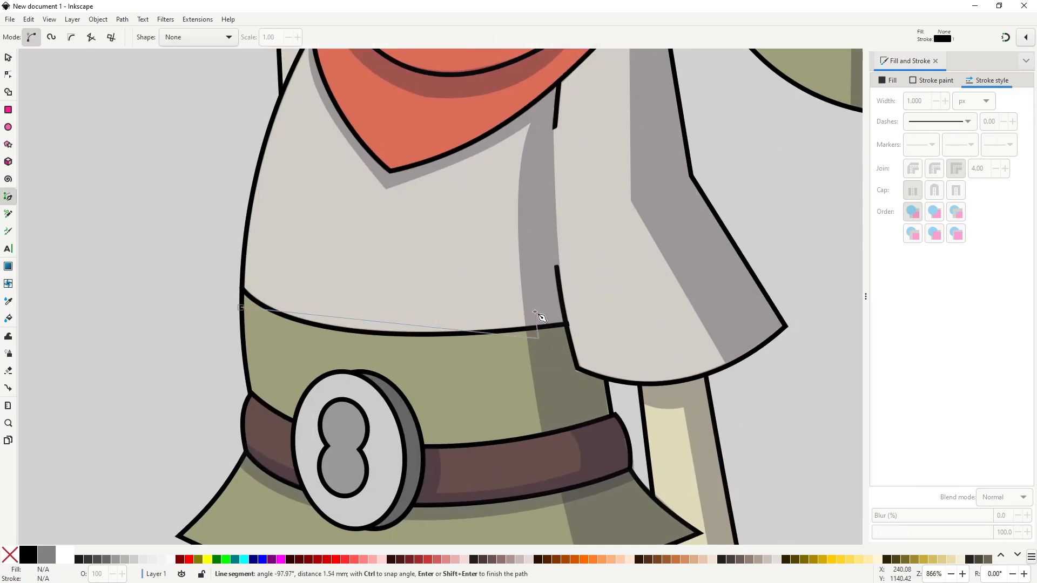
{"action": "left_click", "coordinate": [535, 312]}
{"action": "left_click", "coordinate": [243, 280]}
{"action": "left_click", "coordinate": [242, 308]}
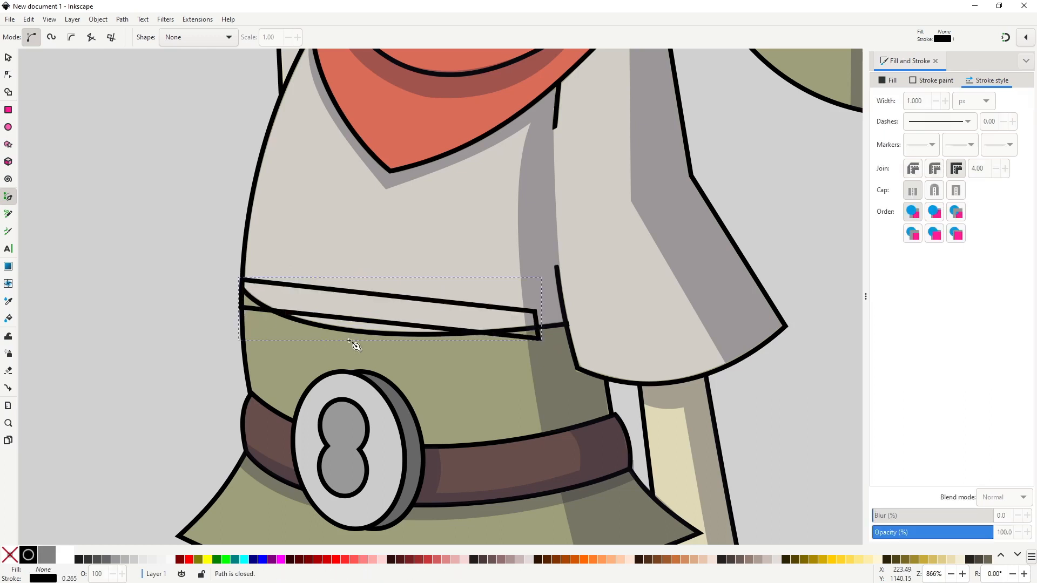
- Give the shirt-edge shadow the copied style, curve its long edges along the shirt line, and lower it in the stacking order
{"action": "key", "text": "n"}
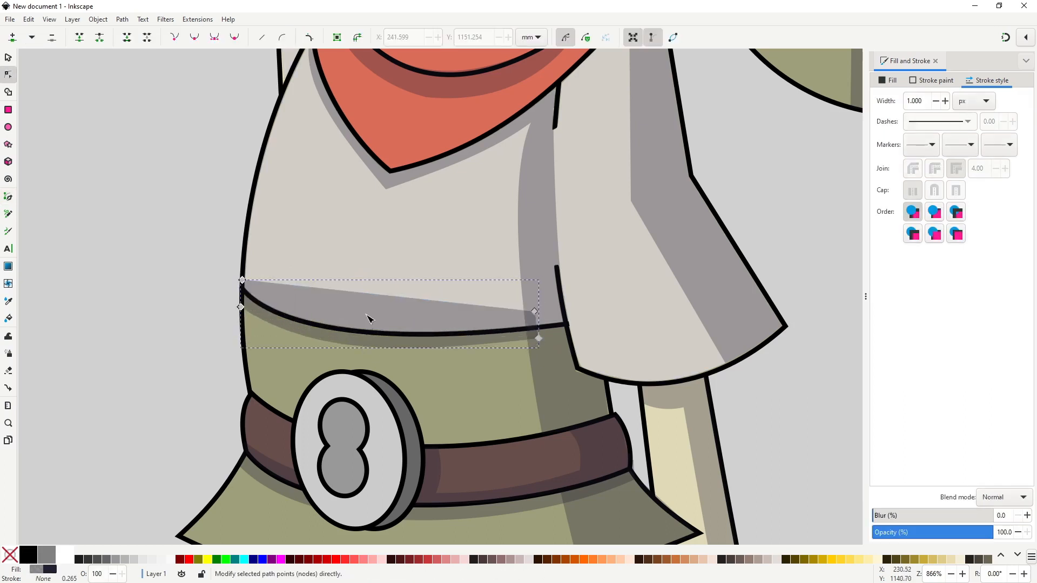
{"action": "left_click_drag", "start_coordinate": [378, 297], "coordinate": [377, 316]}
{"action": "key", "text": "s"}
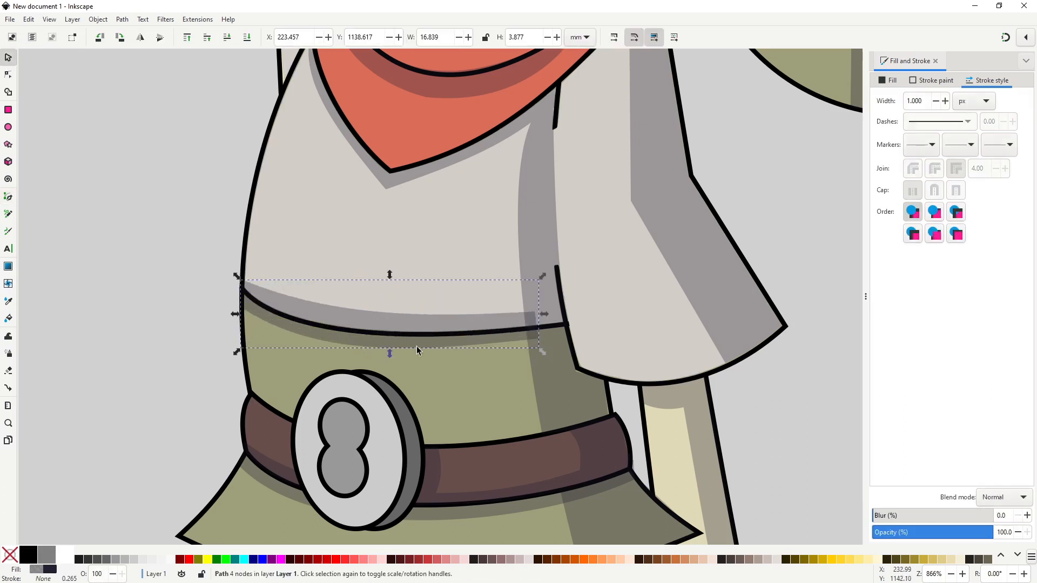
{"action": "key", "text": "Page_Down"}
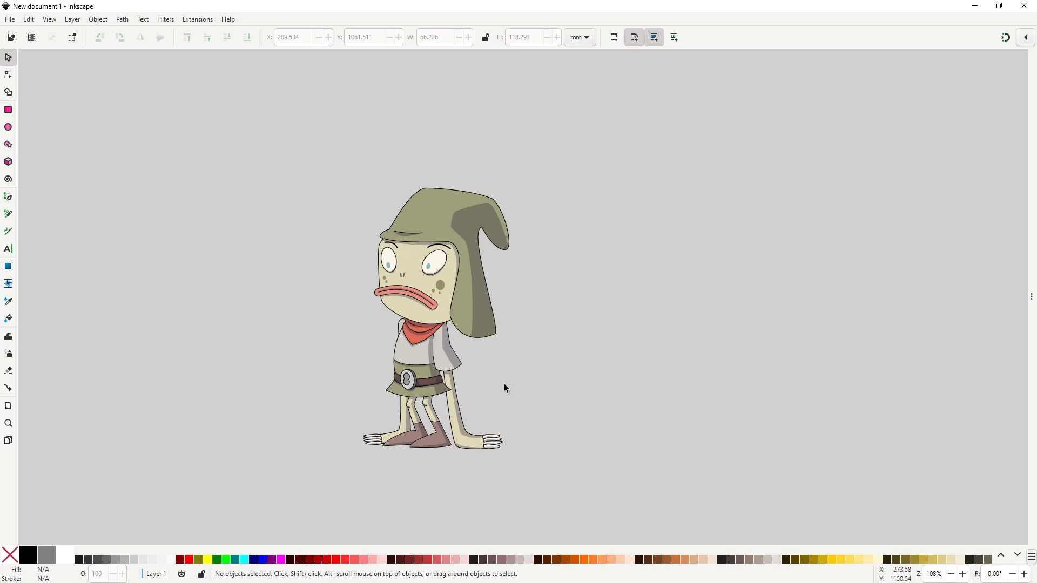
- Ungroup a duplicate of the whole character and union all its objects into a single silhouette
{"action": "left_click_drag", "start_coordinate": [238, 146], "coordinate": [623, 501]}
{"action": "key", "text": "ctrl+shift+g"}
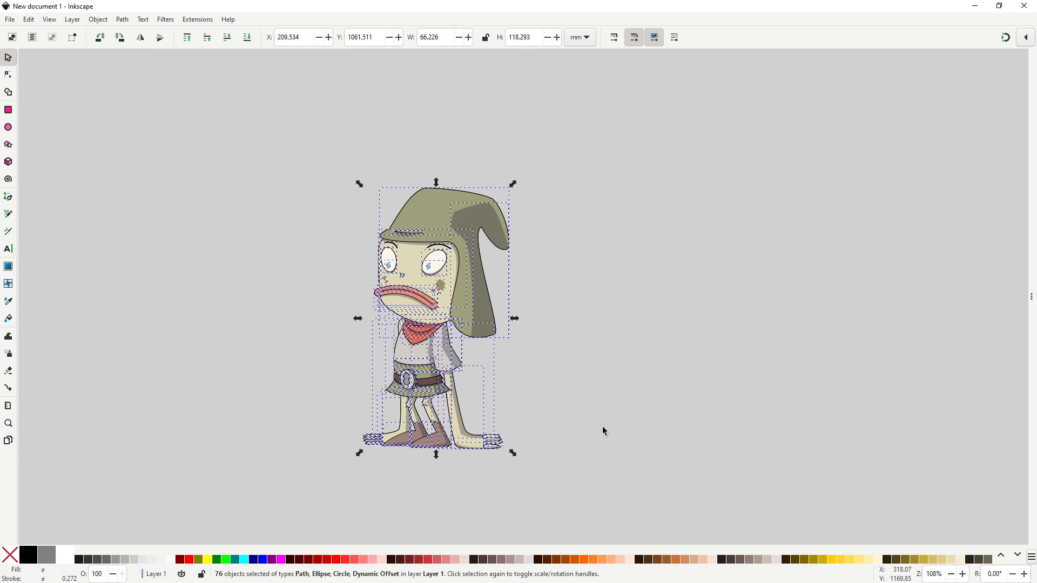
{"action": "key", "text": "ctrl+plus"}
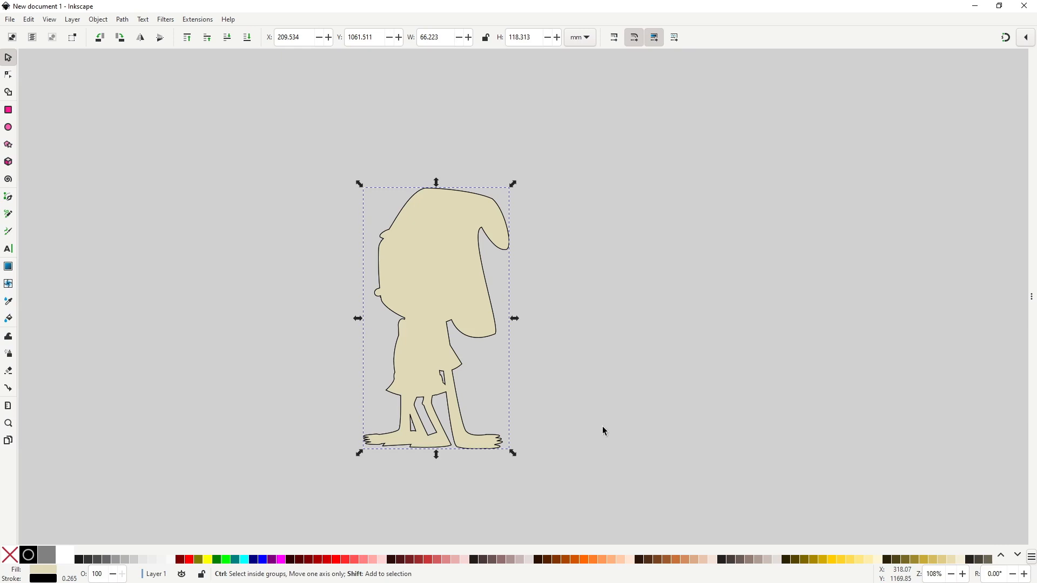
- Set the silhouette's stroke width to 5 px and lower it to the bottom, behind the character
{"action": "key", "text": "ctrl+shift+f"}
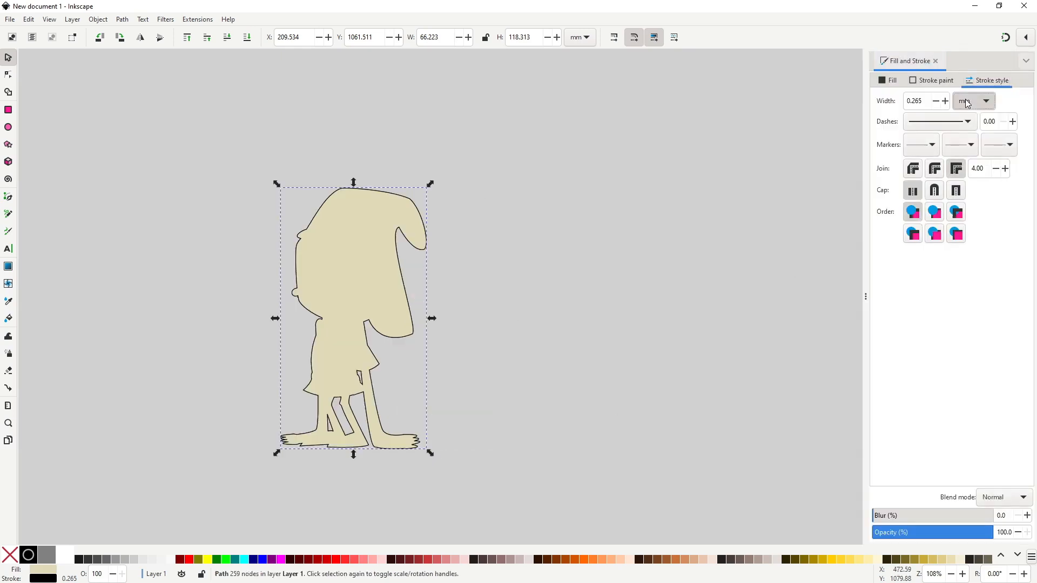
{"action": "left_click", "coordinate": [968, 124]}
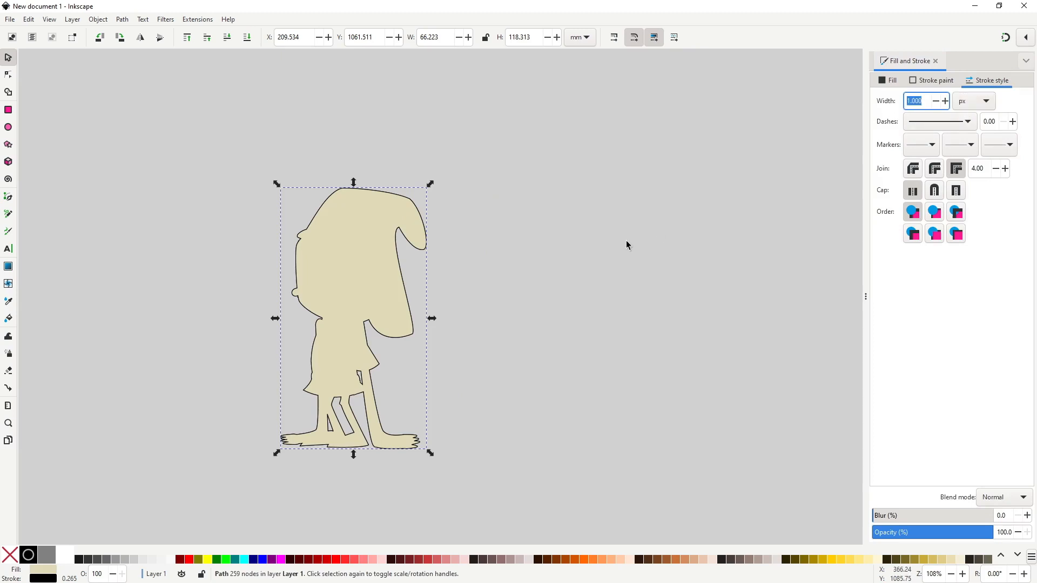
{"action": "type", "text": "2"}
{"action": "key", "text": "Return"}
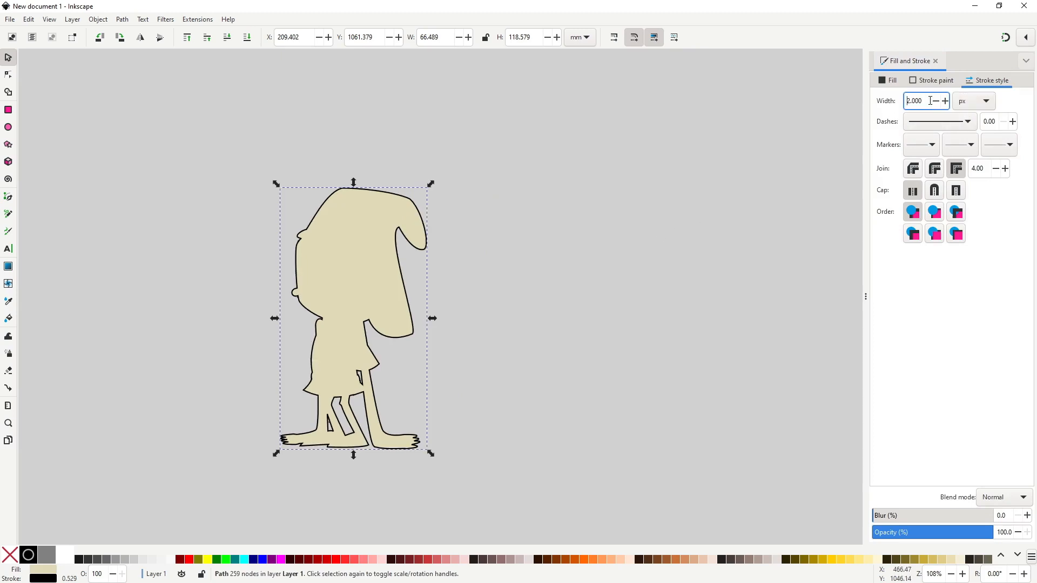
{"action": "type", "text": "5"}
{"action": "key", "text": "Return"}
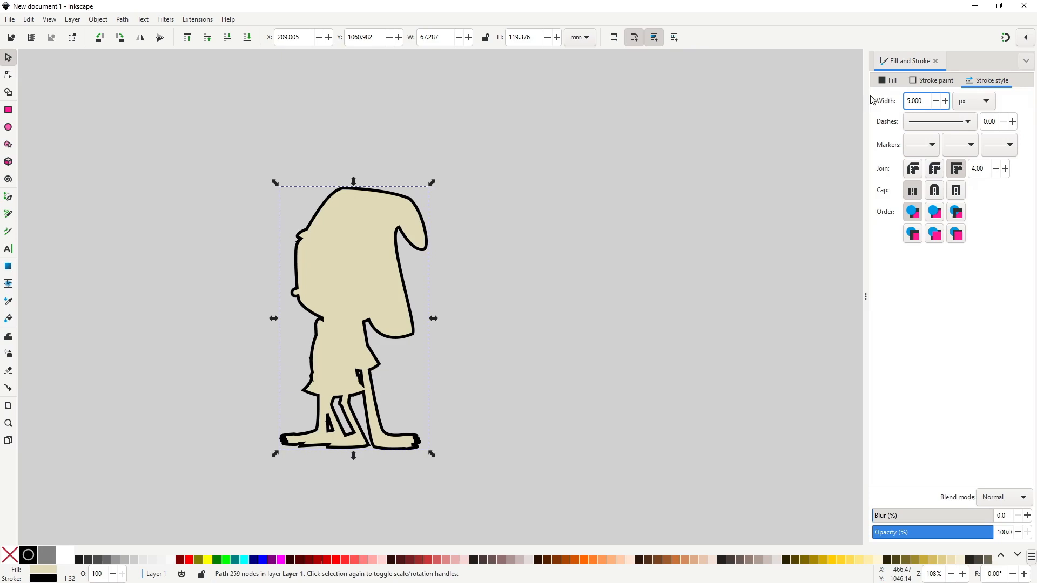
{"action": "left_click", "coordinate": [391, 248]}
{"action": "key", "text": "End"}
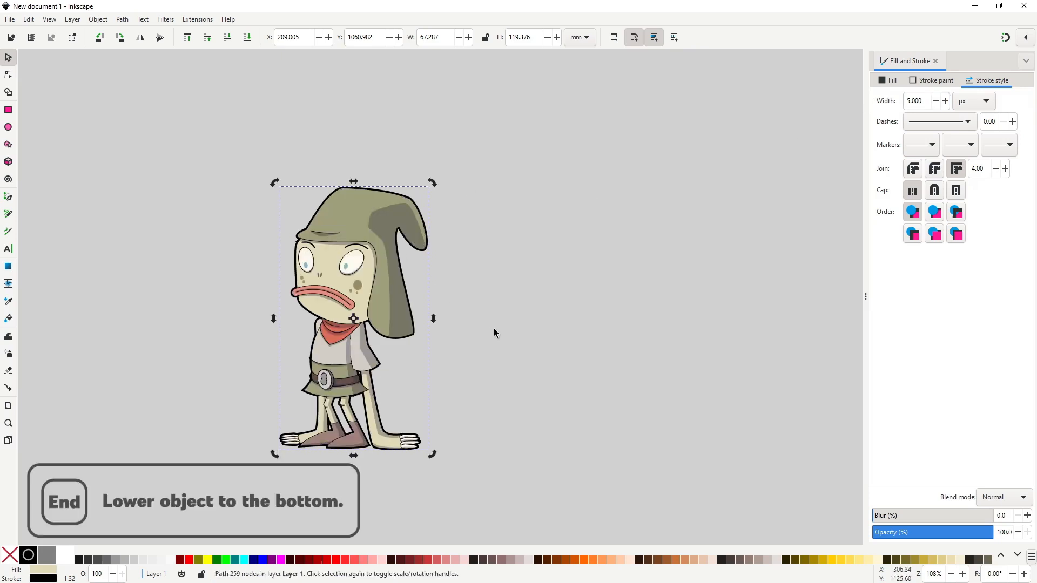
- Set the silhouette's stroke width to 4 px and deselect it
{"action": "left_click_drag", "start_coordinate": [924, 102], "coordinate": [890, 103]}
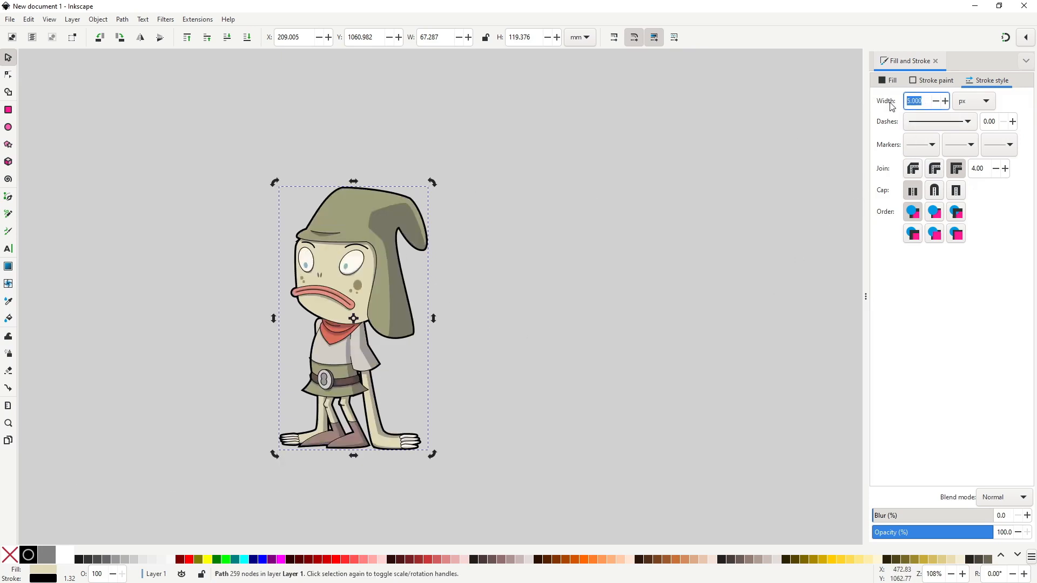
{"action": "type", "text": "4"}
{"action": "key", "text": "Return"}
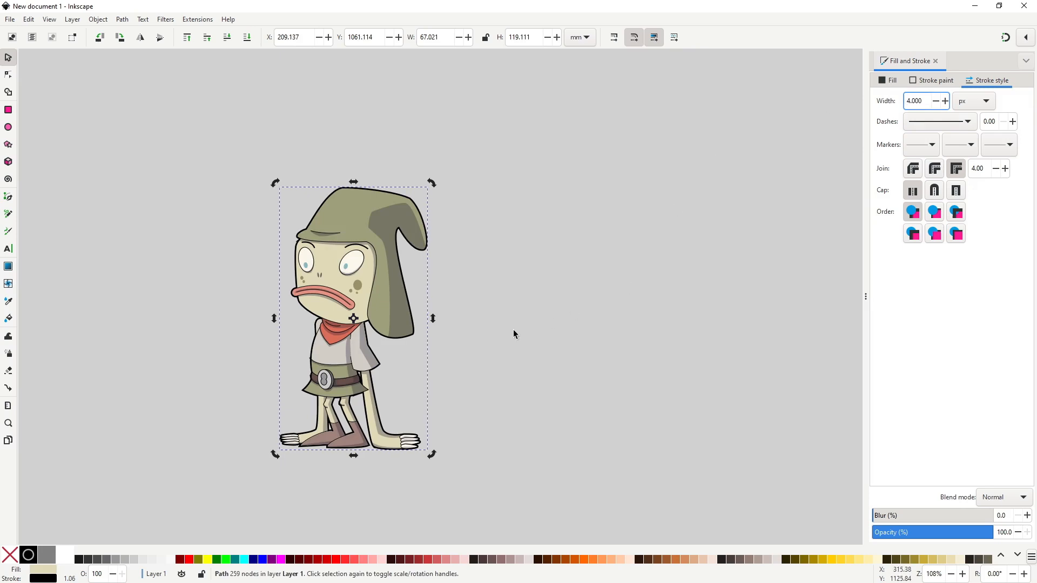
{"action": "left_click", "coordinate": [435, 427]}
{"action": "left_click_drag", "start_coordinate": [244, 441], "coordinate": [279, 429]}
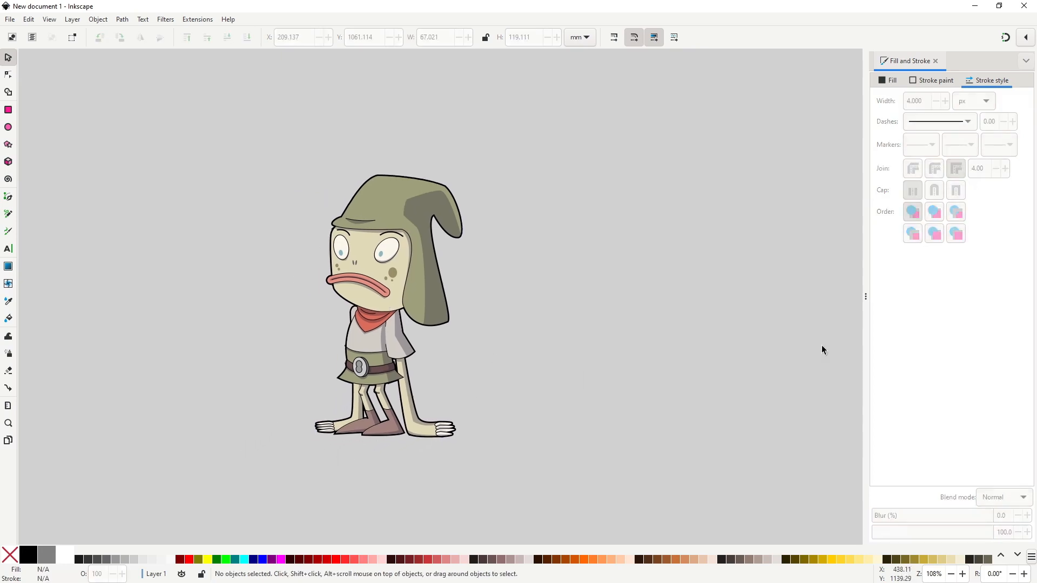
- Draw a flat ground-shadow ellipse at the character's feet with radii of about 39.7 mm and 3.5 mm
{"action": "left_click_drag", "start_coordinate": [866, 303], "coordinate": [1024, 308]}
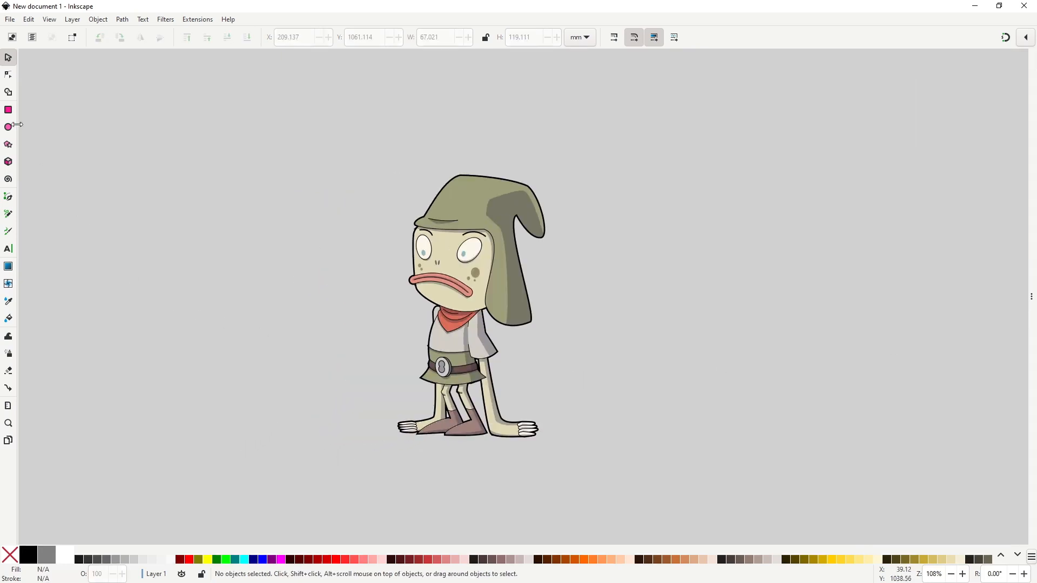
{"action": "key", "text": "e"}
{"action": "left_click_drag", "start_coordinate": [556, 471], "coordinate": [556, 443]}
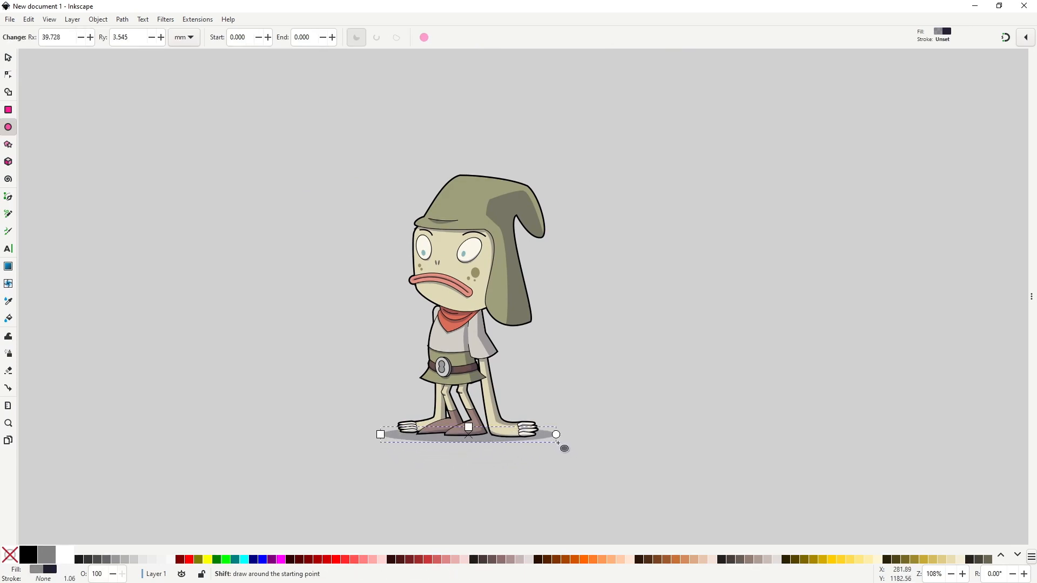
- Make the ground-shadow ellipse at the character's feet slightly taller, about 8.3 mm high, and deselect it
{"action": "key", "text": "Escape"}
{"action": "scroll", "coordinate": [489, 473], "scroll_direction": "up", "scroll_amount": 1}
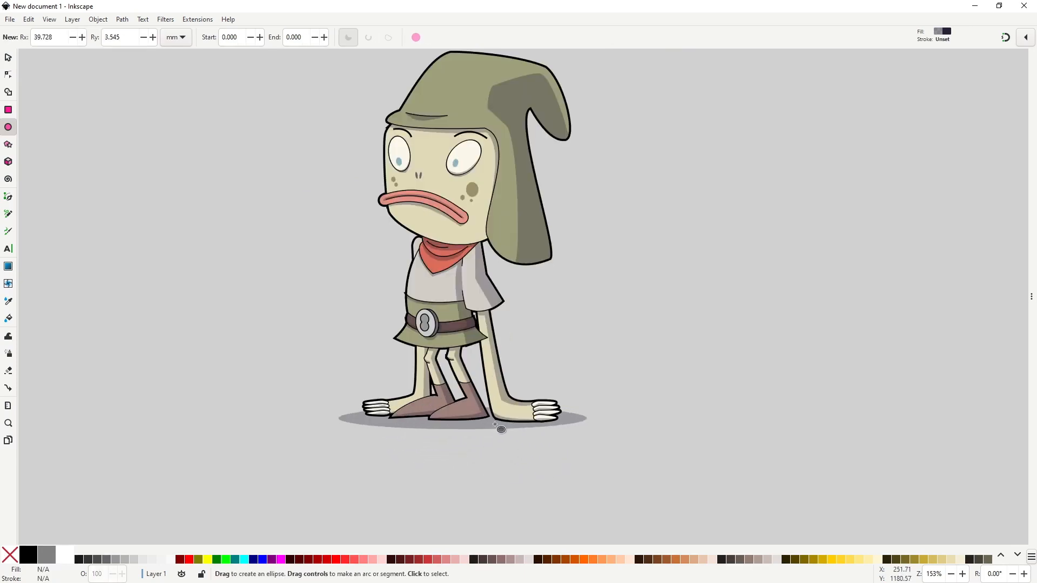
{"action": "key", "text": "s"}
{"action": "left_click_drag", "start_coordinate": [484, 424], "coordinate": [465, 402]}
{"action": "key", "text": "Escape"}
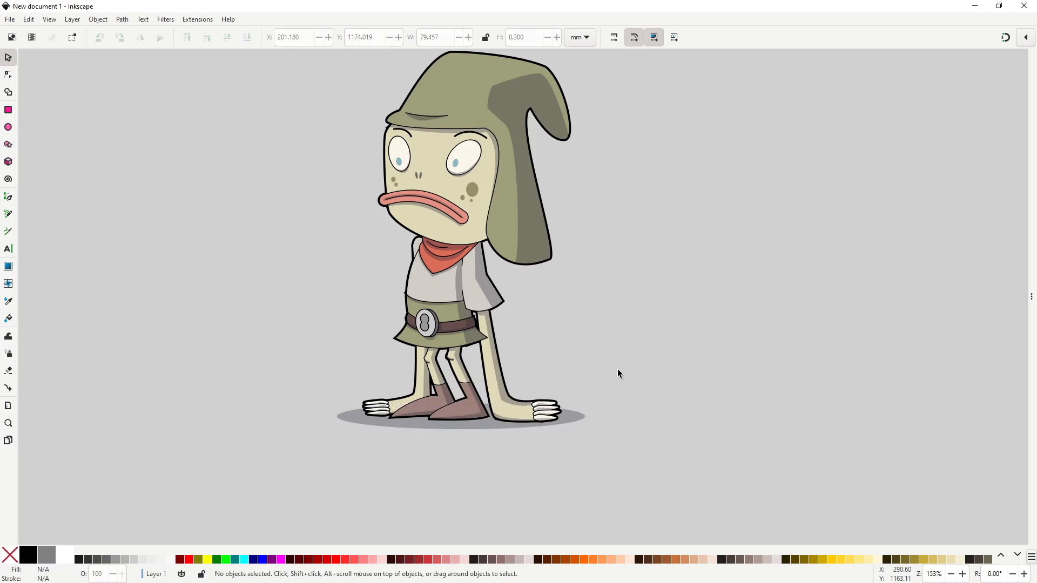
- Examine the thick outer outline around the waist and legs for jagged corners, and show the silhouette's nodes
{"action": "scroll", "coordinate": [626, 384], "scroll_direction": "down", "scroll_amount": 1}
{"action": "scroll", "coordinate": [529, 381], "scroll_direction": "up", "scroll_amount": 4}
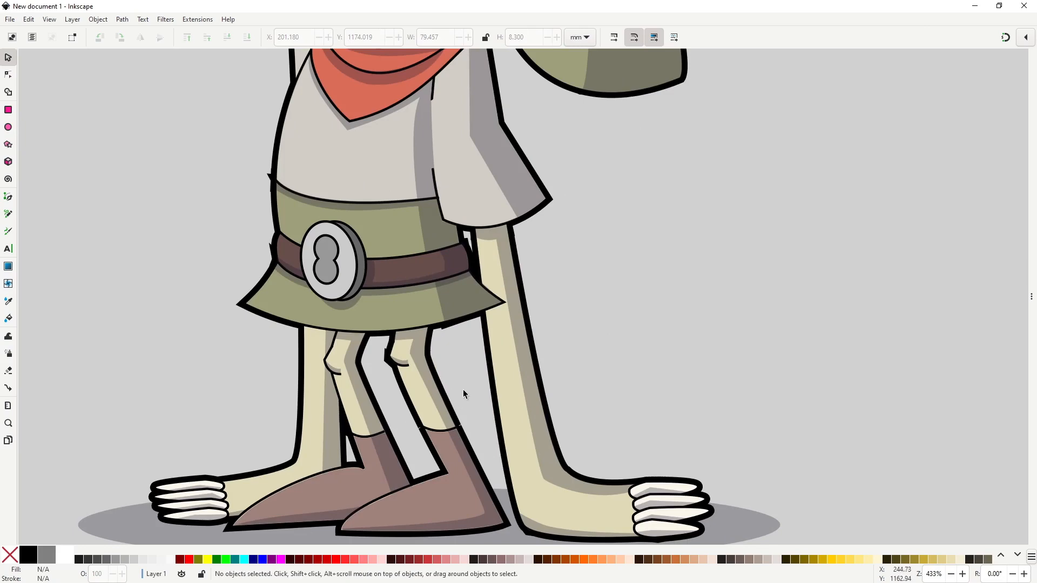
{"action": "scroll", "coordinate": [467, 388], "scroll_direction": "down", "scroll_amount": 3}
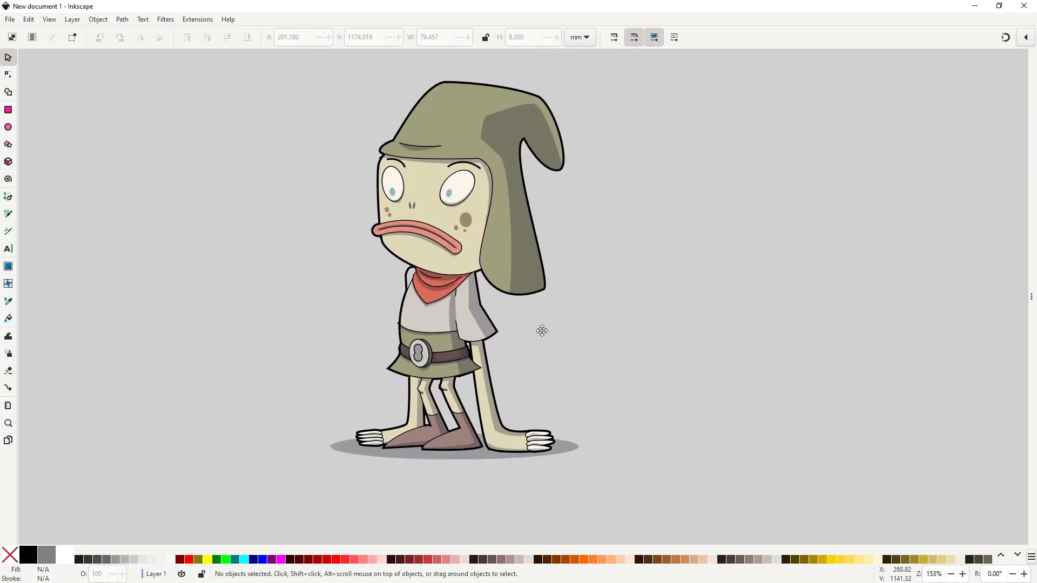
{"action": "scroll", "coordinate": [401, 328], "scroll_direction": "up", "scroll_amount": 5}
{"action": "key", "text": "n"}
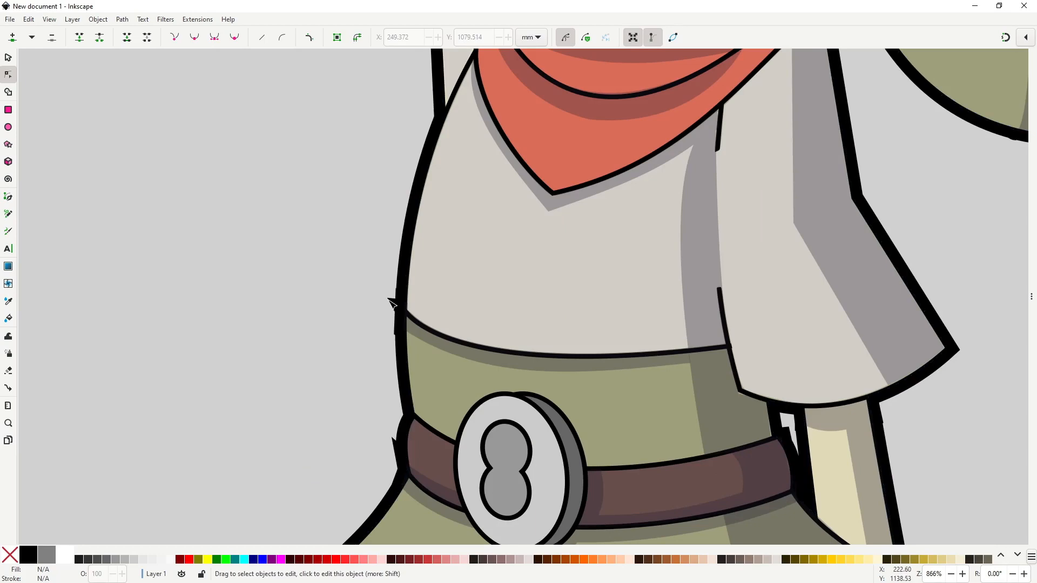
{"action": "scroll", "coordinate": [392, 304], "scroll_direction": "down", "scroll_amount": 1}
{"action": "left_click", "coordinate": [393, 303]}
{"action": "scroll", "coordinate": [393, 324], "scroll_direction": "down", "scroll_amount": 1}
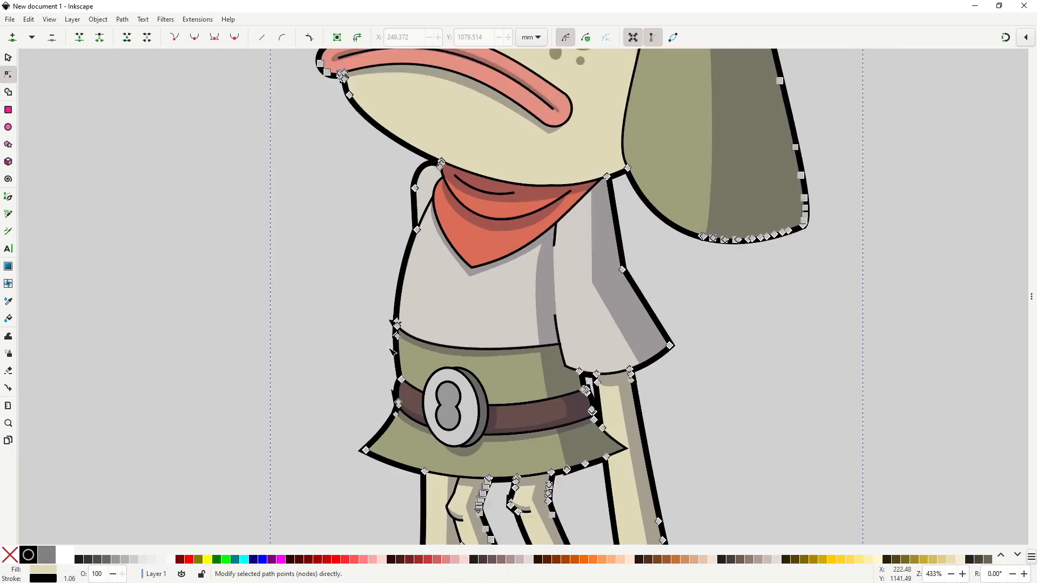
{"action": "scroll", "coordinate": [391, 351], "scroll_direction": "down", "scroll_amount": 3}
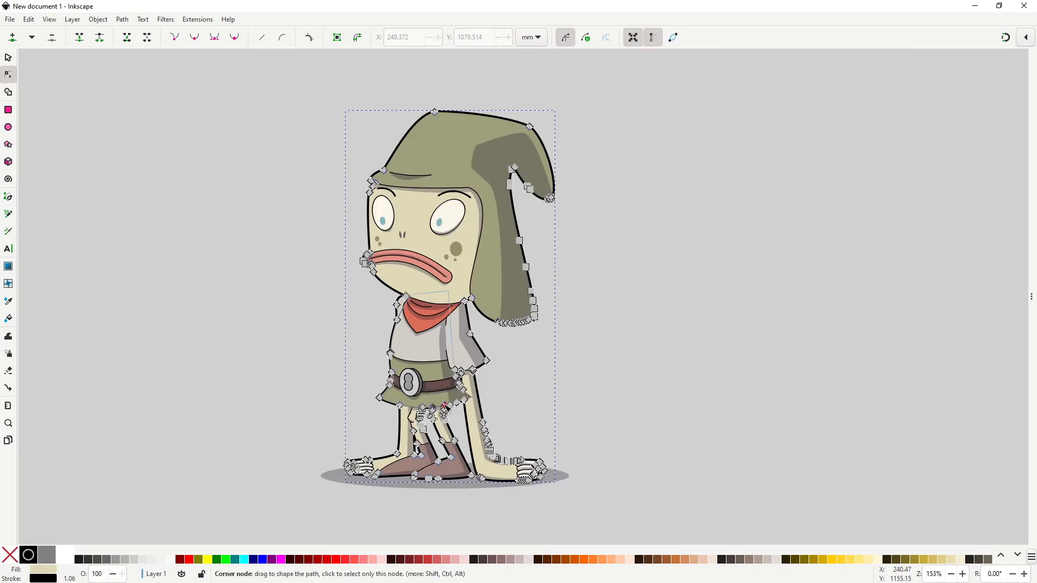
- Join the clustered silhouette nodes at the bent knee and at another jagged spot on the outline
{"action": "scroll", "coordinate": [444, 406], "scroll_direction": "up", "scroll_amount": 7}
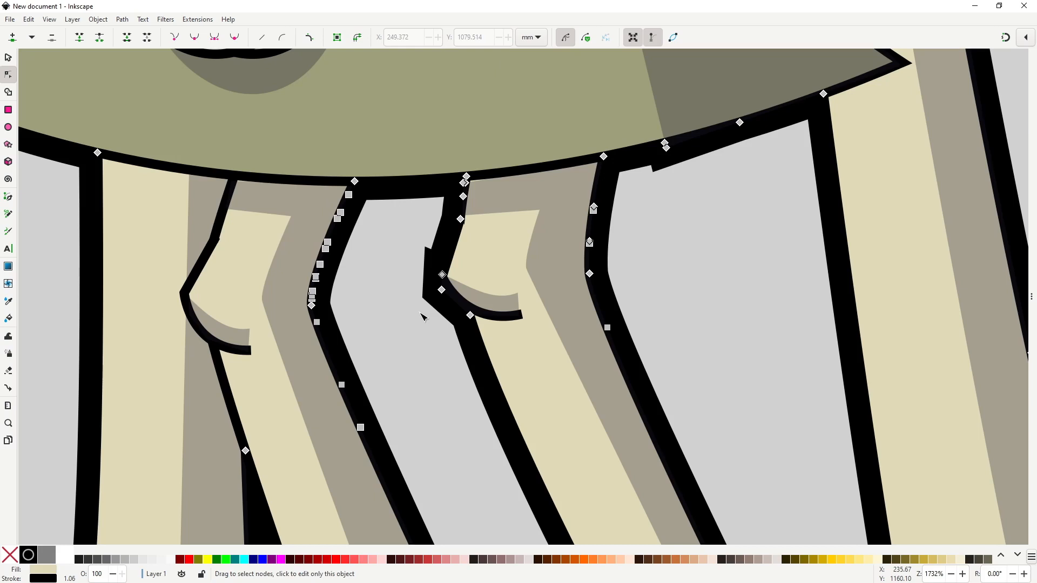
{"action": "scroll", "coordinate": [426, 296], "scroll_direction": "up", "scroll_amount": 1}
{"action": "left_click_drag", "start_coordinate": [468, 251], "coordinate": [372, 324]}
{"action": "key", "text": "shift+j"}
{"action": "scroll", "coordinate": [367, 328], "scroll_direction": "down", "scroll_amount": 5}
{"action": "scroll", "coordinate": [254, 215], "scroll_direction": "up", "scroll_amount": 5}
{"action": "left_click_drag", "start_coordinate": [384, 270], "coordinate": [393, 375]}
{"action": "key", "text": "shift+j"}
{"action": "left_click", "coordinate": [335, 300]}
{"action": "key", "text": "s"}
{"action": "scroll", "coordinate": [264, 282], "scroll_direction": "down", "scroll_amount": 4}
- Join the overlapping silhouette nodes at the side of the waist where the shirt meets the skirt, and deselect
{"action": "scroll", "coordinate": [262, 138], "scroll_direction": "up", "scroll_amount": 5}
{"action": "key", "text": "n"}
{"action": "left_click", "coordinate": [79, 37]}
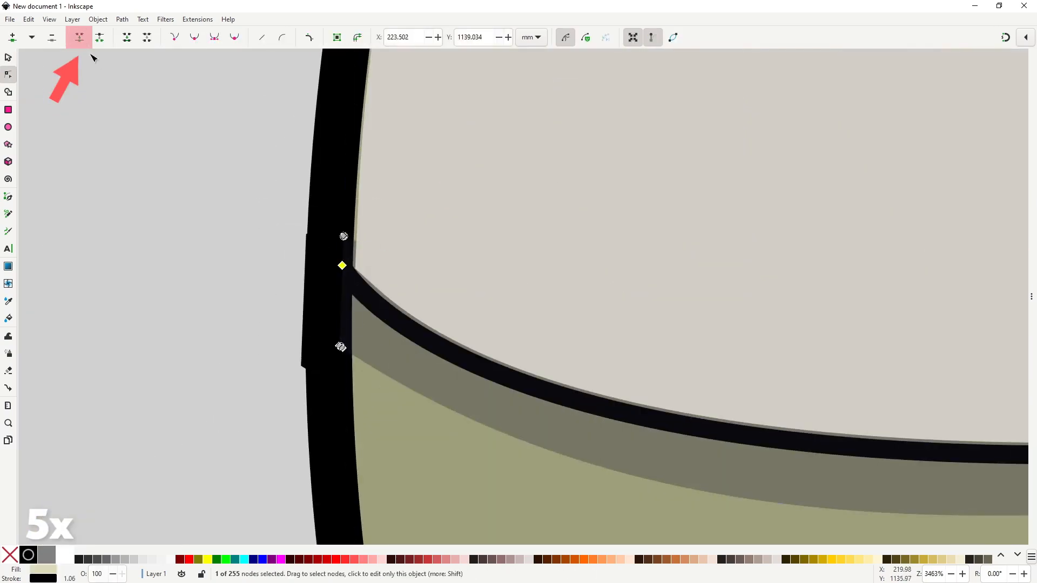
{"action": "key", "text": "s"}
{"action": "left_click", "coordinate": [231, 335]}
{"action": "scroll", "coordinate": [231, 338], "scroll_direction": "down", "scroll_amount": 9}
- Join the clustered silhouette nodes beside the end of the belt, in the gap next to the supporting arm
{"action": "scroll", "coordinate": [302, 355], "scroll_direction": "up", "scroll_amount": 8}
{"action": "key", "text": "n"}
{"action": "left_click", "coordinate": [324, 346]}
{"action": "scroll", "coordinate": [261, 256], "scroll_direction": "up", "scroll_amount": 3}
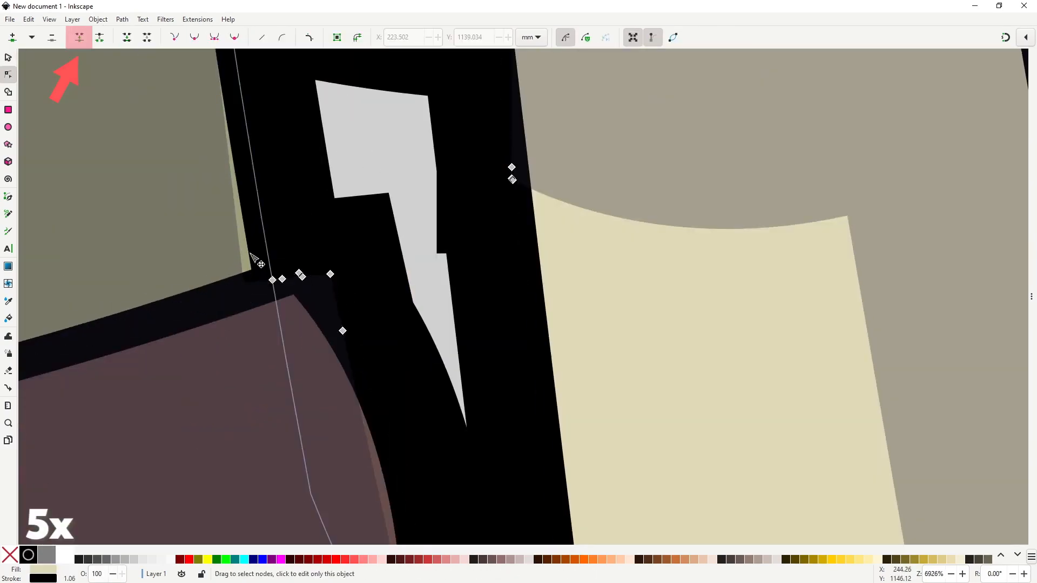
{"action": "scroll", "coordinate": [292, 302], "scroll_direction": "up", "scroll_amount": 4}
{"action": "left_click_drag", "start_coordinate": [349, 181], "coordinate": [406, 231]}
{"action": "left_click", "coordinate": [254, 218], "text": "shift"}
{"action": "left_click", "coordinate": [220, 222], "text": "shift"}
{"action": "key", "text": "shift+j"}
{"action": "scroll", "coordinate": [272, 267], "scroll_direction": "down", "scroll_amount": 6}
{"action": "left_click", "coordinate": [79, 38]}
{"action": "key", "text": "s"}
- Join another cluster of stray nodes on the silhouette's outline and deselect the path
{"action": "scroll", "coordinate": [395, 279], "scroll_direction": "down", "scroll_amount": 3}
{"action": "scroll", "coordinate": [388, 277], "scroll_direction": "up", "scroll_amount": 2}
{"action": "left_click", "coordinate": [79, 38]}
{"action": "key", "text": "s"}
{"action": "scroll", "coordinate": [387, 291], "scroll_direction": "down", "scroll_amount": 8}
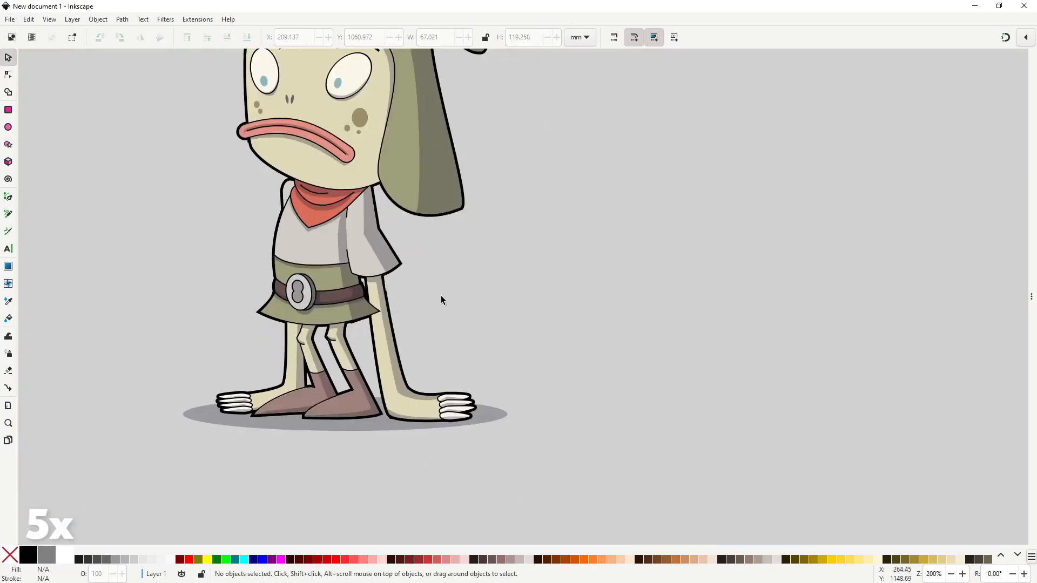
- Join the clustered silhouette nodes at the base of the supporting arm, where it bends into the hand
{"action": "scroll", "coordinate": [390, 423], "scroll_direction": "up", "scroll_amount": 7}
{"action": "key", "text": "n"}
{"action": "left_click", "coordinate": [402, 386]}
{"action": "left_click_drag", "start_coordinate": [343, 397], "coordinate": [387, 354]}
{"action": "key", "text": "shift+j"}
{"action": "scroll", "coordinate": [383, 378], "scroll_direction": "down", "scroll_amount": 5}
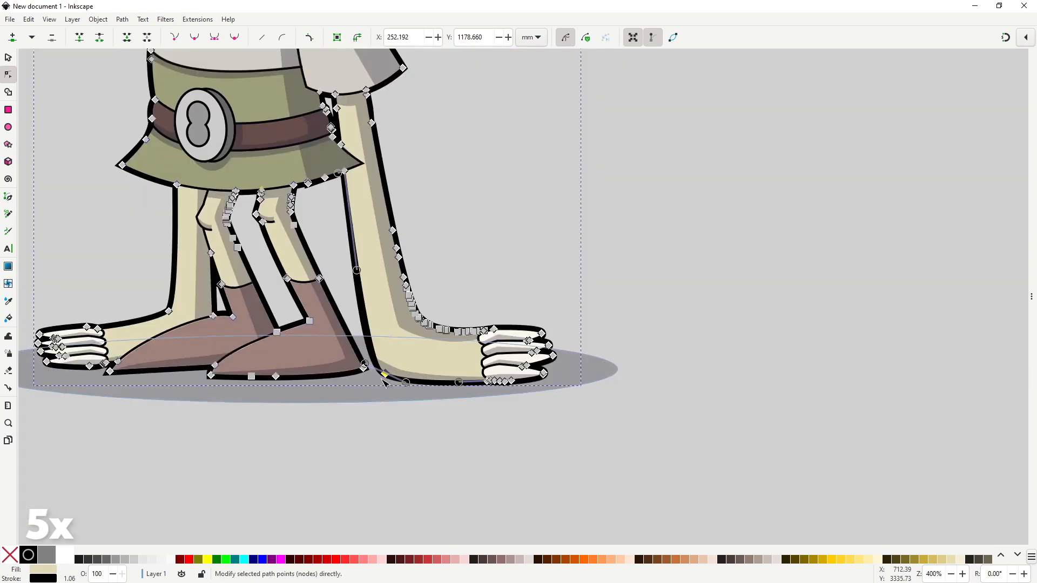
{"action": "key", "text": "s"}
{"action": "scroll", "coordinate": [381, 372], "scroll_direction": "down", "scroll_amount": 3}
- Select one more group of close-lying silhouette nodes and join them into a single node
{"action": "scroll", "coordinate": [286, 259], "scroll_direction": "up", "scroll_amount": 8}
{"action": "key", "text": "n"}
{"action": "left_click_drag", "start_coordinate": [282, 276], "coordinate": [327, 253]}
{"action": "left_click", "coordinate": [79, 38]}
{"action": "key", "text": "s"}
{"action": "scroll", "coordinate": [286, 108], "scroll_direction": "down", "scroll_amount": 8}
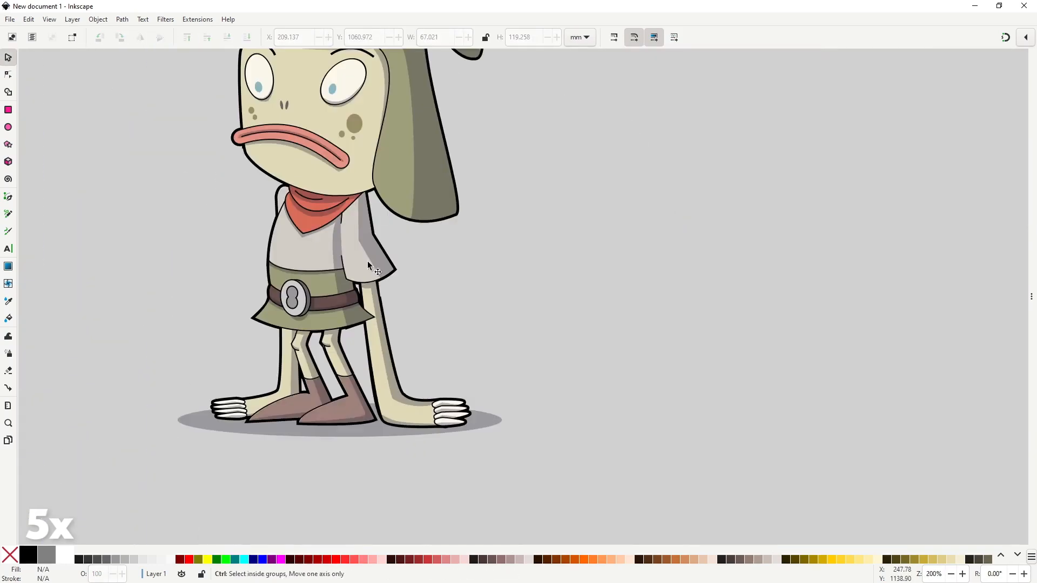
- Reposition a remaining silhouette node to smooth the outer outline, and deselect the path
{"action": "scroll", "coordinate": [367, 260], "scroll_direction": "down", "scroll_amount": 3}
{"action": "scroll", "coordinate": [330, 205], "scroll_direction": "up", "scroll_amount": 2}
{"action": "scroll", "coordinate": [404, 345], "scroll_direction": "up", "scroll_amount": 8}
{"action": "double_click", "coordinate": [382, 291]}
{"action": "left_click_drag", "start_coordinate": [362, 287], "coordinate": [340, 271]}
{"action": "key", "text": "s"}
{"action": "left_click", "coordinate": [765, 387]}
{"action": "scroll", "coordinate": [765, 387], "scroll_direction": "down", "scroll_amount": 7}
{"action": "scroll", "coordinate": [838, 426], "scroll_direction": "down", "scroll_amount": 2}
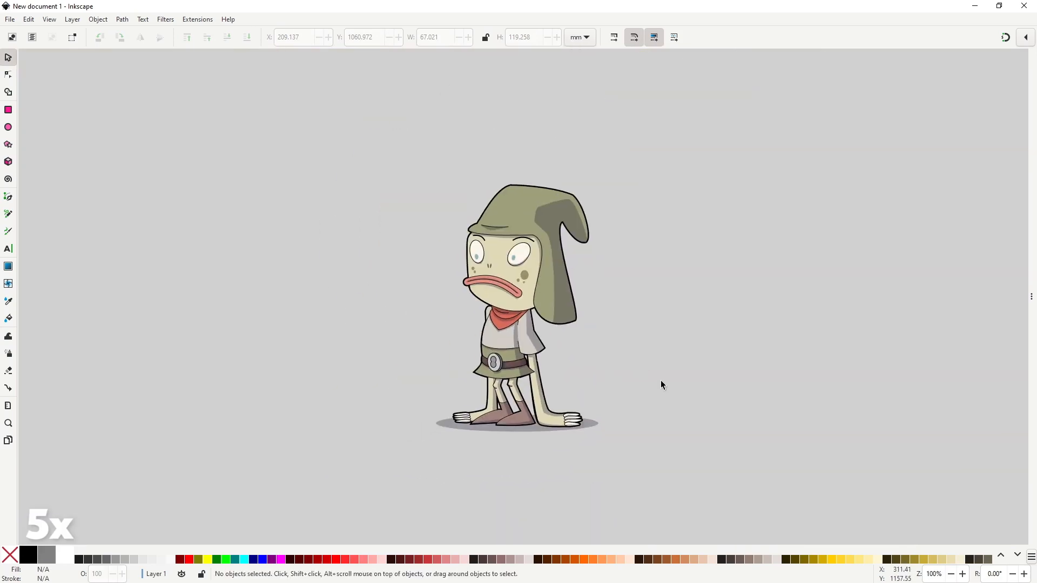